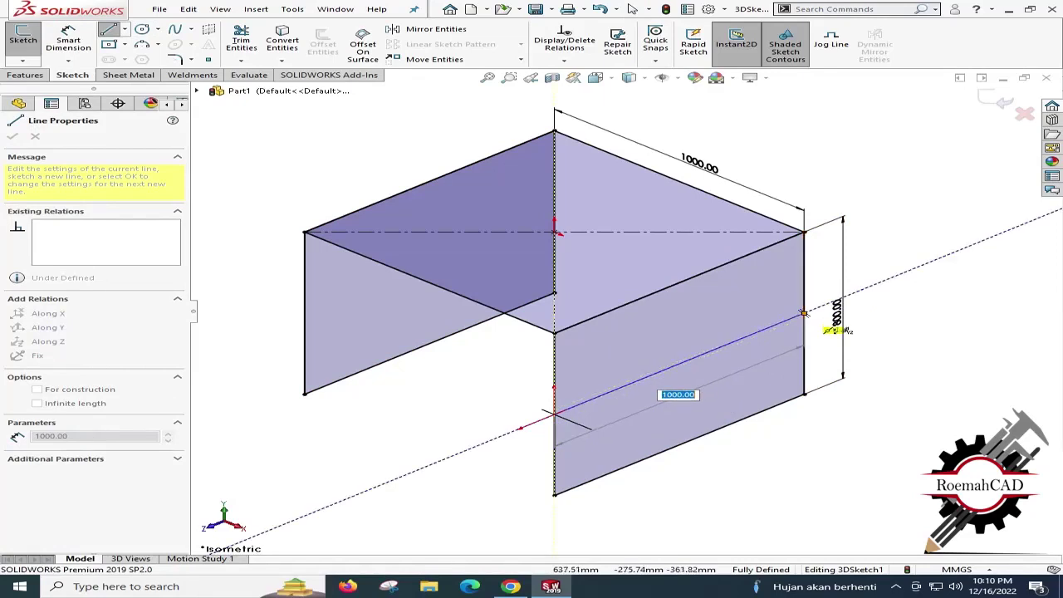
# Draw a 3D sketch line between the leg midpoints on each of the two open frame sides.
pyautogui.click(805, 313)
pyautogui.press('Escape')
pyautogui.press('Escape')
pyautogui.press('l')
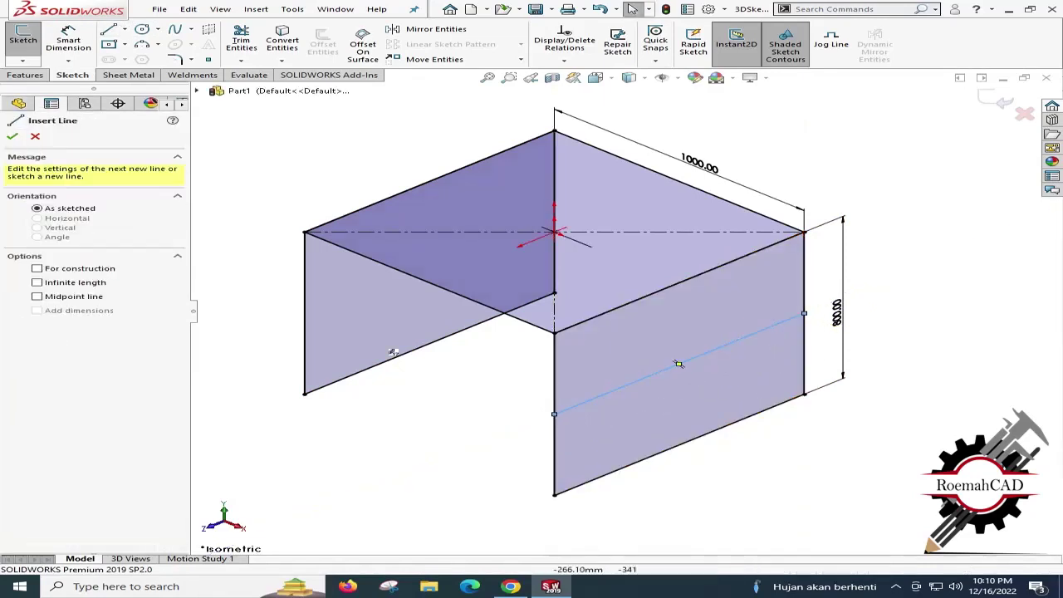
pyautogui.click(305, 313)
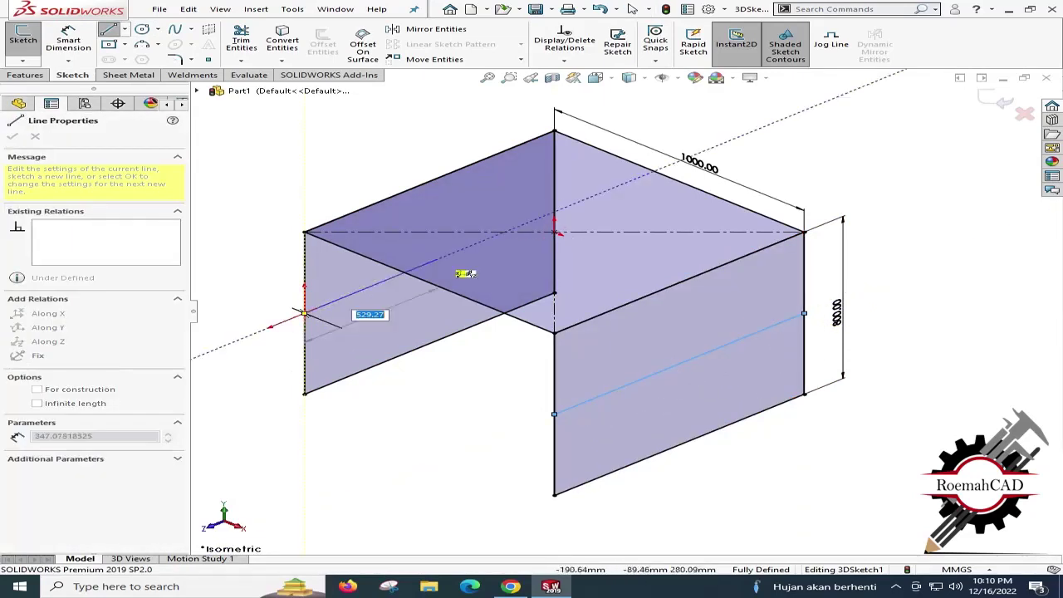
pyautogui.click(554, 213)
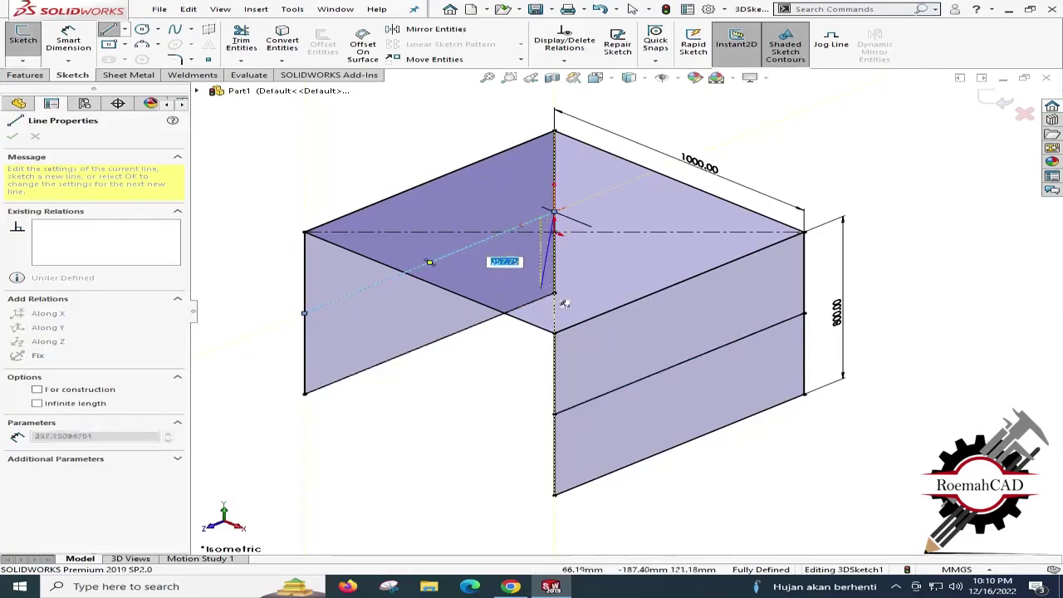
pyautogui.press('Escape')
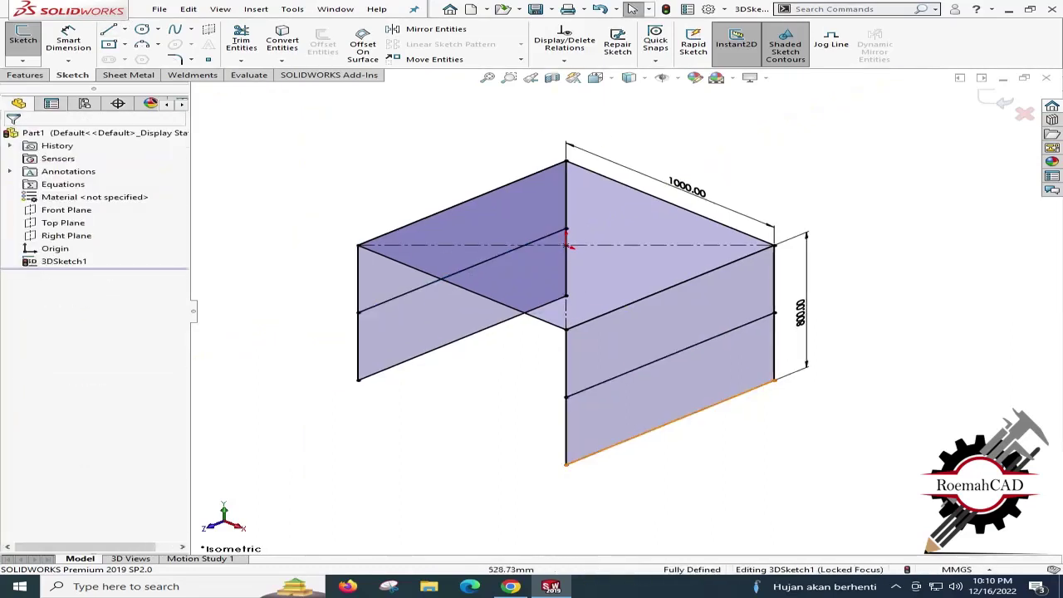
# Convert the two lower lines joining the leg ends into construction geometry.
pyautogui.click(662, 425)
pyautogui.keyDown('ctrl'); pyautogui.click(453, 341); pyautogui.keyUp('ctrl')
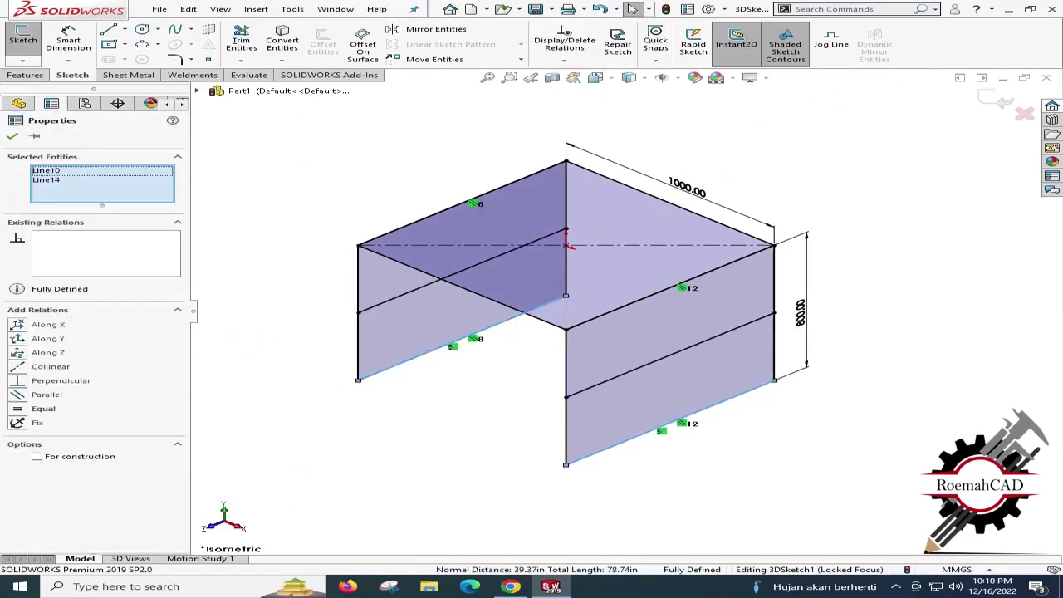
pyautogui.click(37, 457)
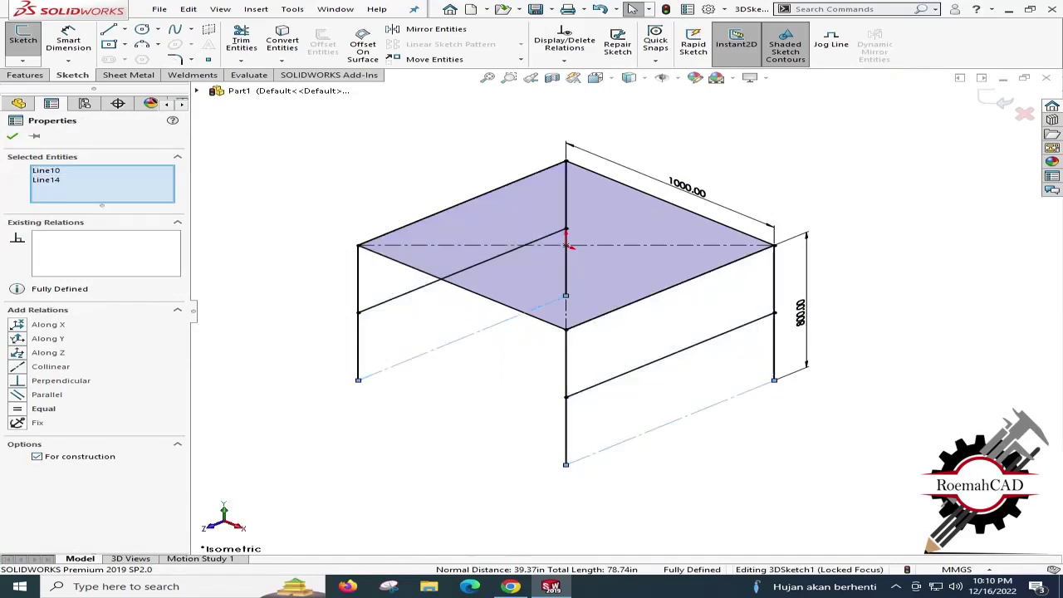
pyautogui.click(356, 436)
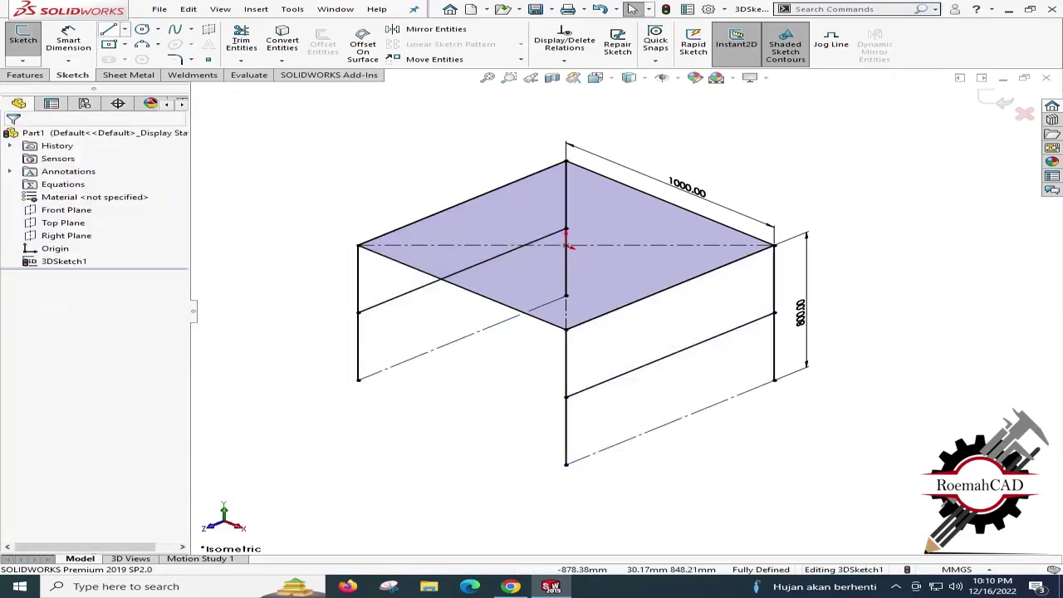
# Draw a line across the top square joining the midpoints of two opposite edges through the origin.
pyautogui.click(108, 30)
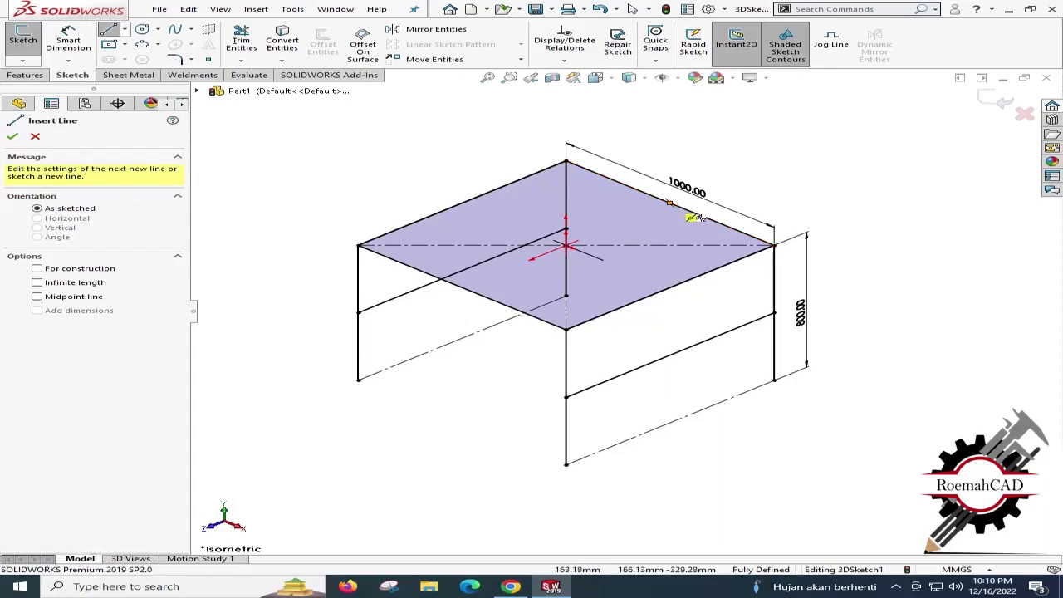
pyautogui.click(635, 216)
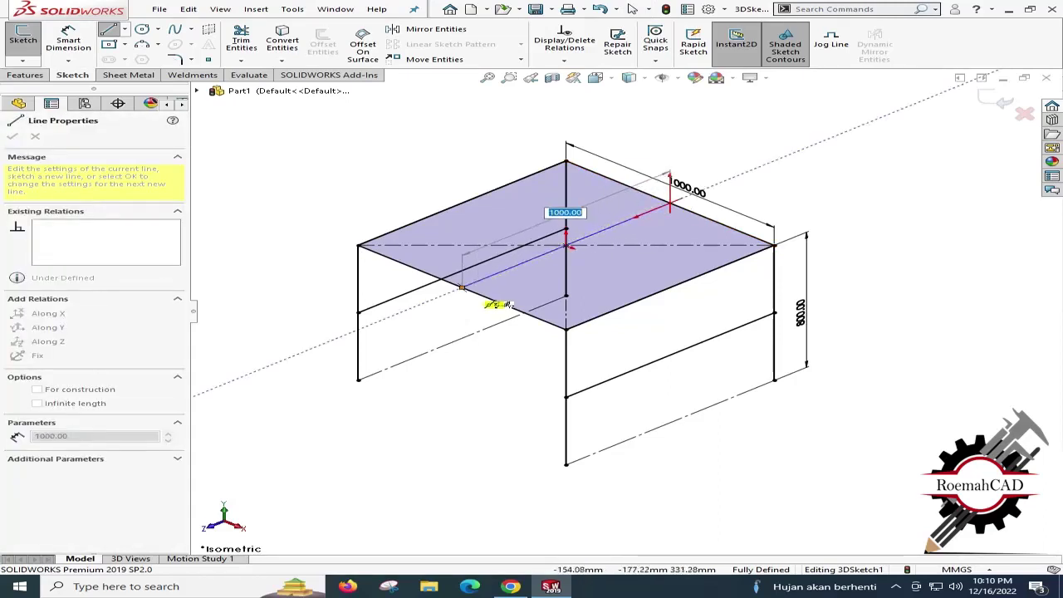
pyautogui.click(462, 287)
pyautogui.press('Escape')
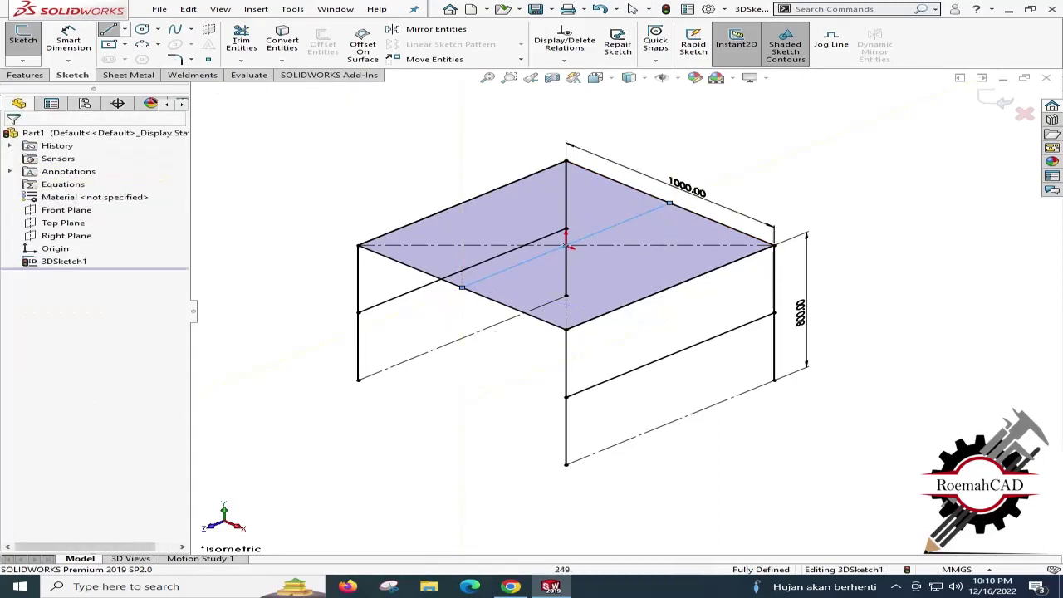
# Move the 1000 mm dimension farther from the top edge and exit the 3D sketch.
pyautogui.moveTo(687, 188); pyautogui.dragTo(682, 168)
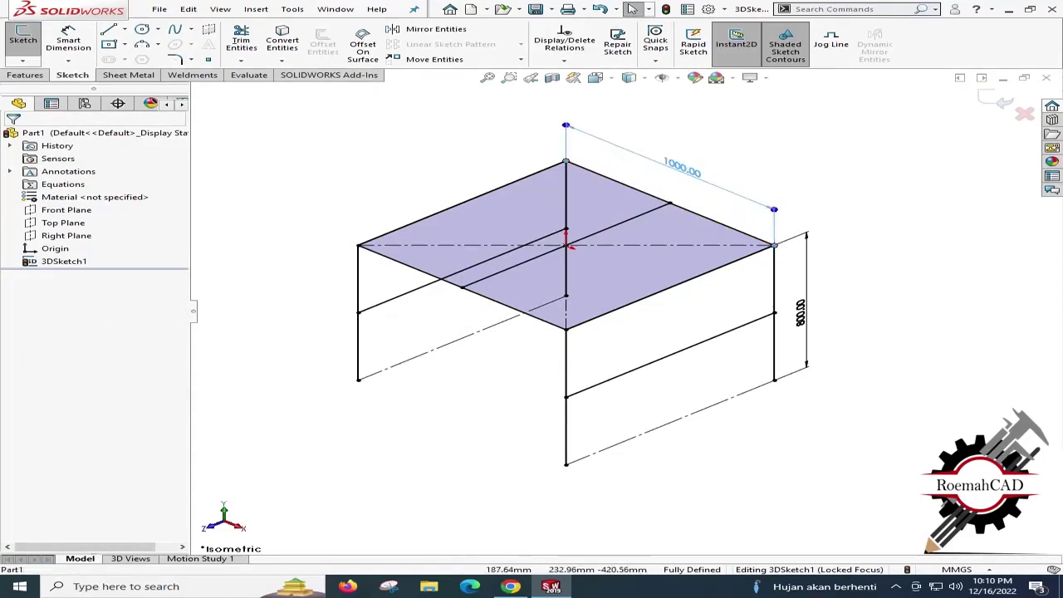
pyautogui.press('Escape')
pyautogui.keyDown('ctrl'); pyautogui.moveTo(440, 180); pyautogui.dragTo(462, 219, button='middle'); pyautogui.keyUp('ctrl')
pyautogui.click(25, 74)
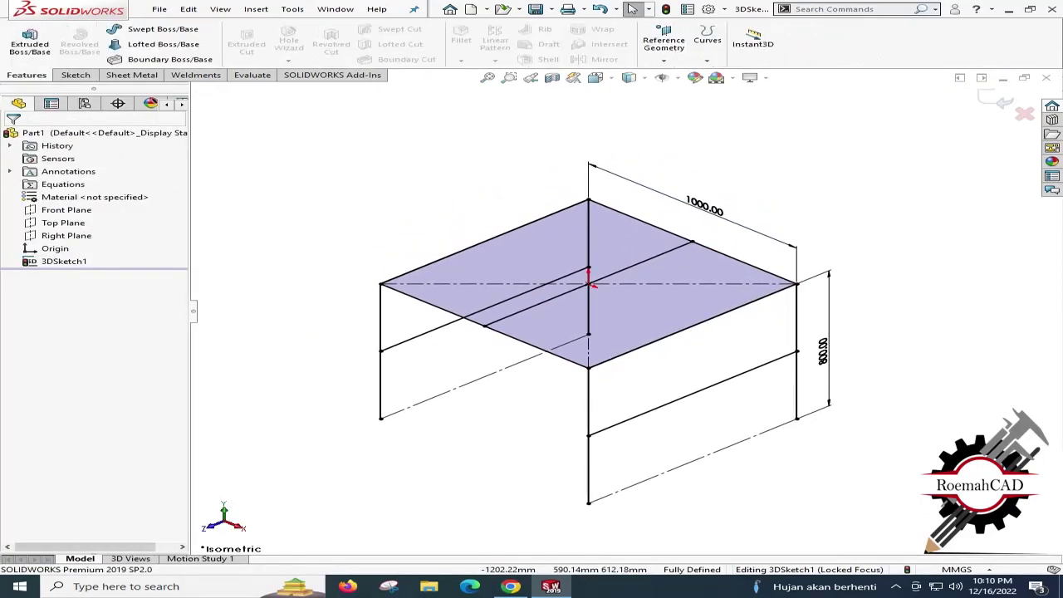
pyautogui.click(194, 75)
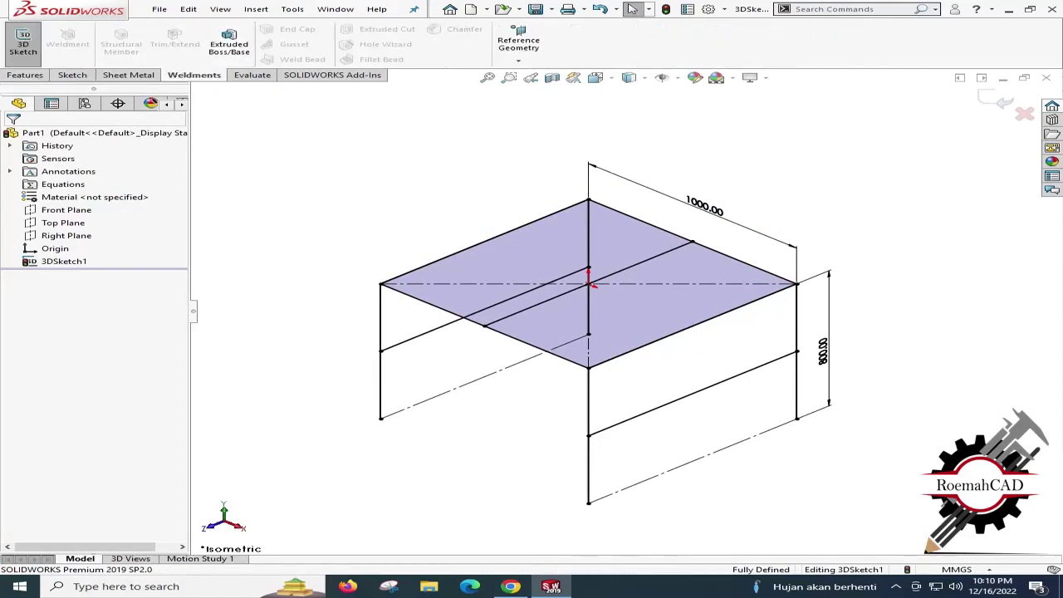
pyautogui.click(1000, 100)
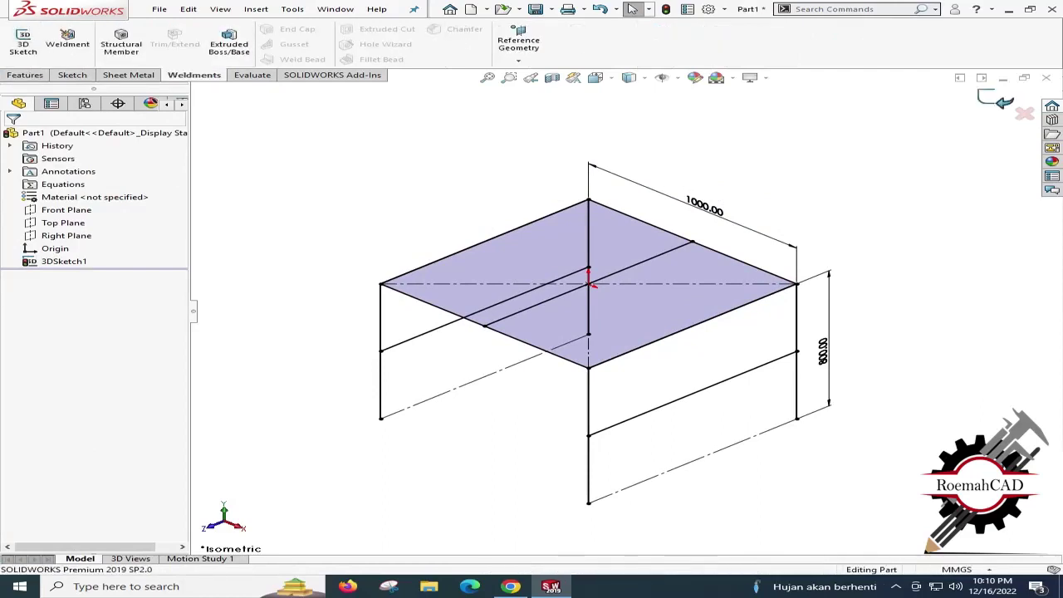
# Start a structural member with the iso standard, the configured square tube type and size 40 x 40 x 4.
pyautogui.click(122, 43)
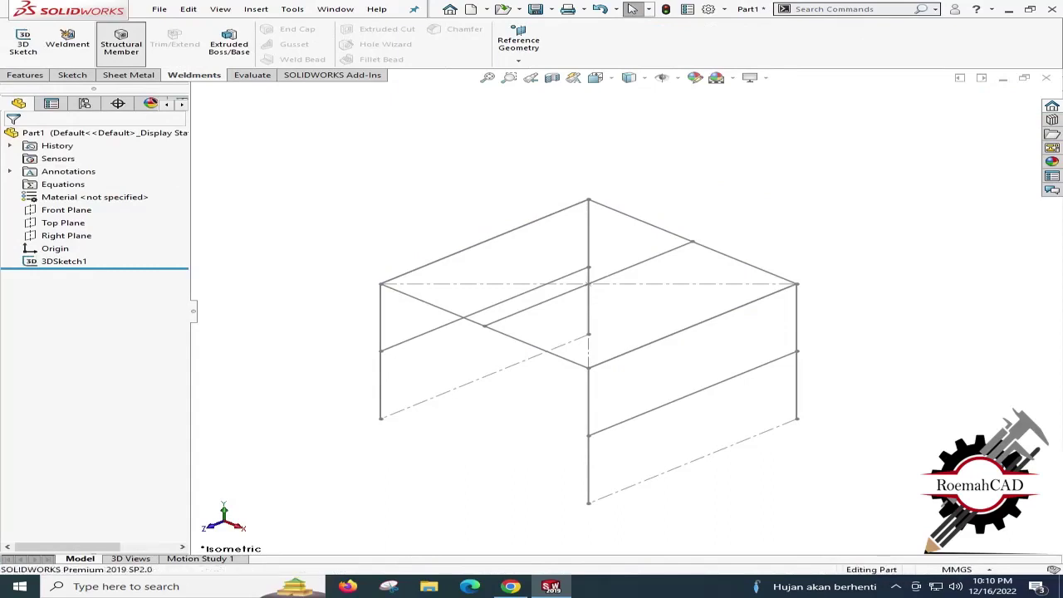
pyautogui.click(93, 220)
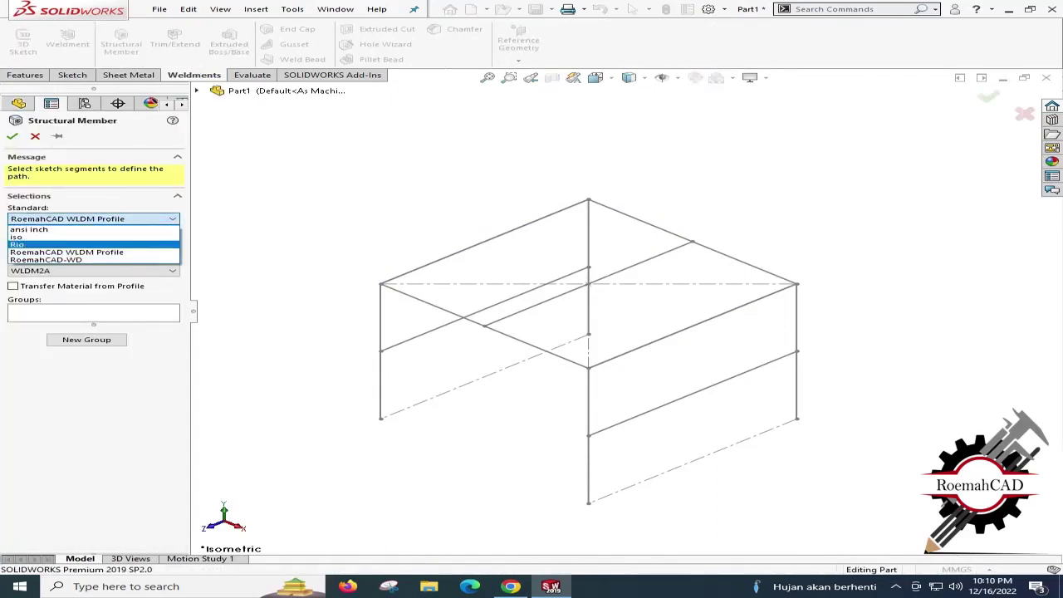
pyautogui.click(49, 238)
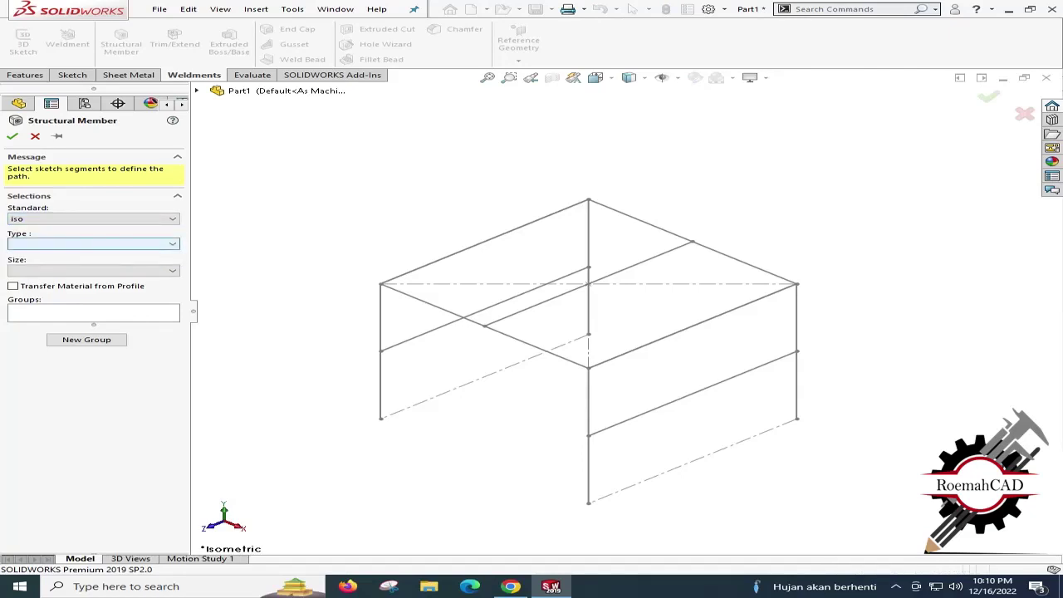
pyautogui.click(93, 244)
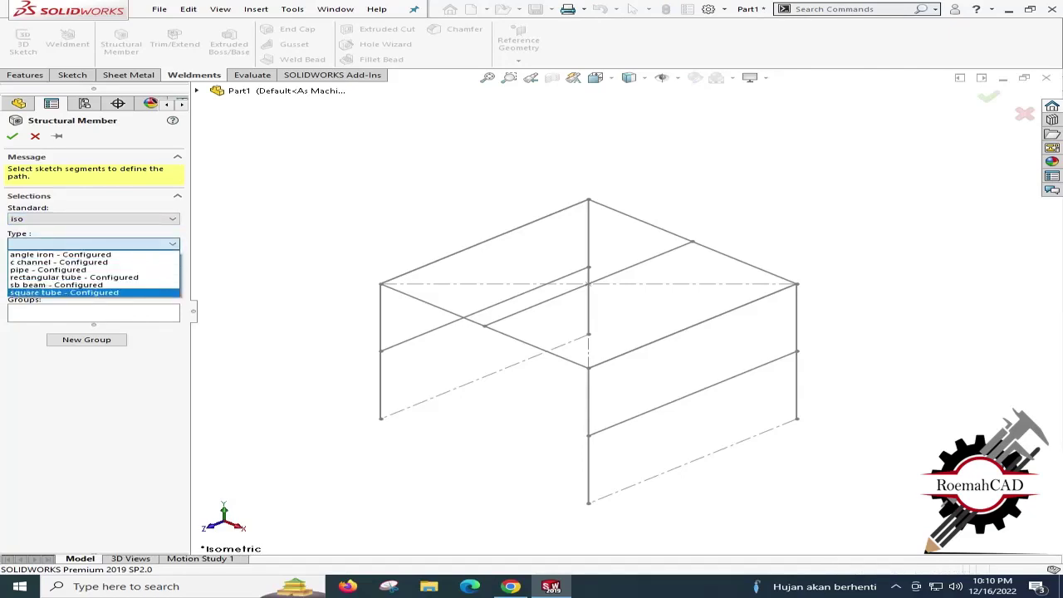
pyautogui.press('Up')
pyautogui.press('Down')
pyautogui.press('Return')
pyautogui.click(93, 271)
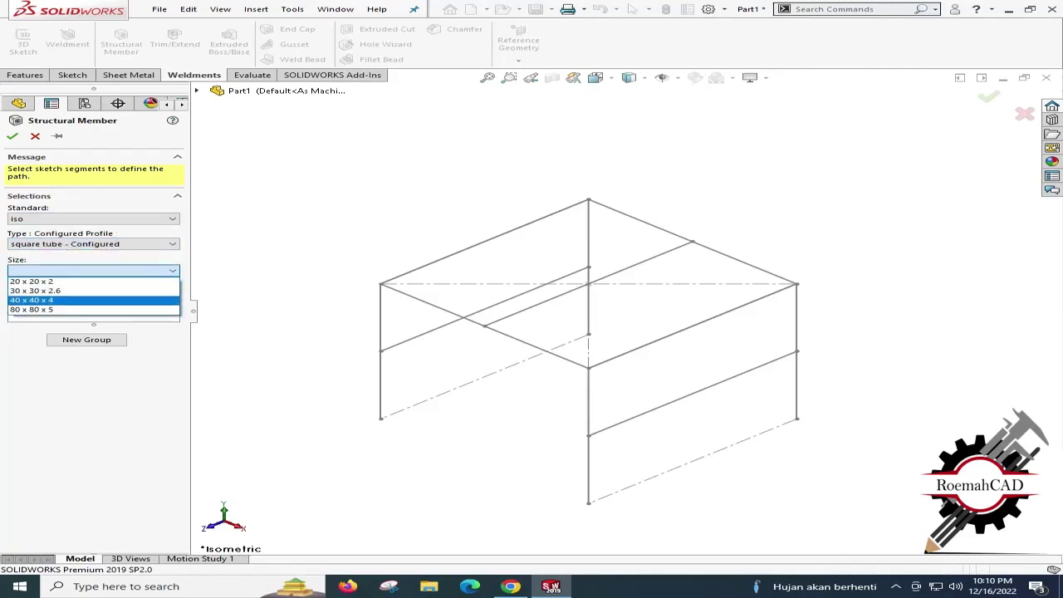
pyautogui.press('Return')
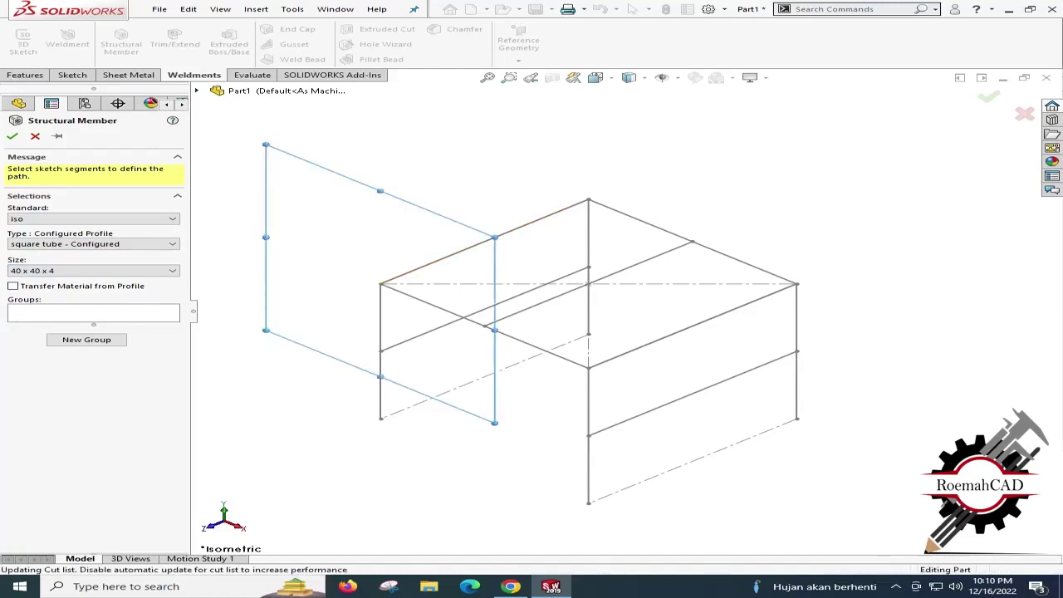
# Assign the four edges of the top square to the structural member's first group.
pyautogui.click(639, 220)
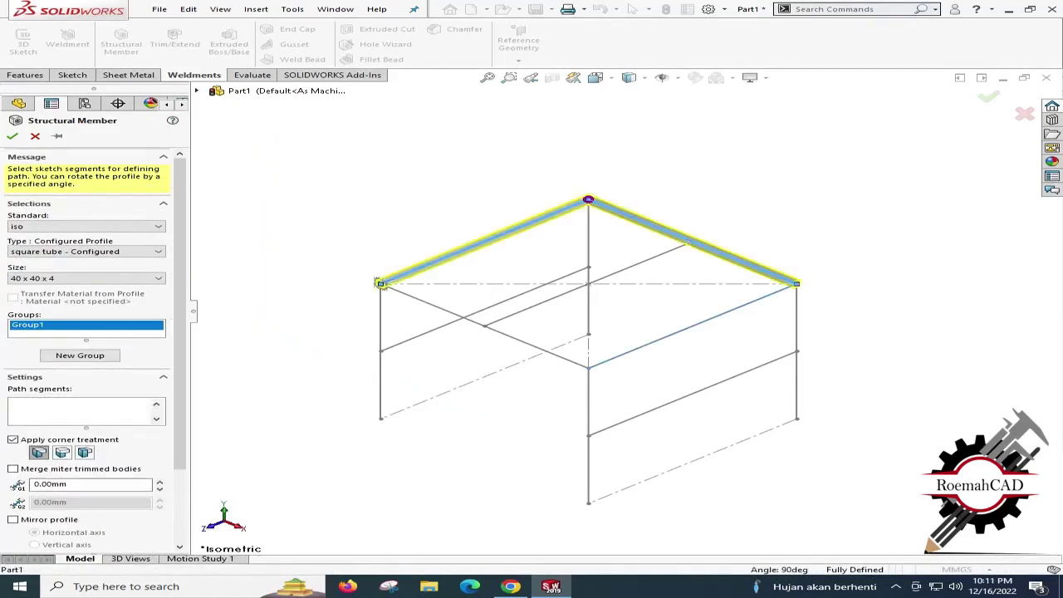
pyautogui.click(688, 328)
pyautogui.click(387, 286)
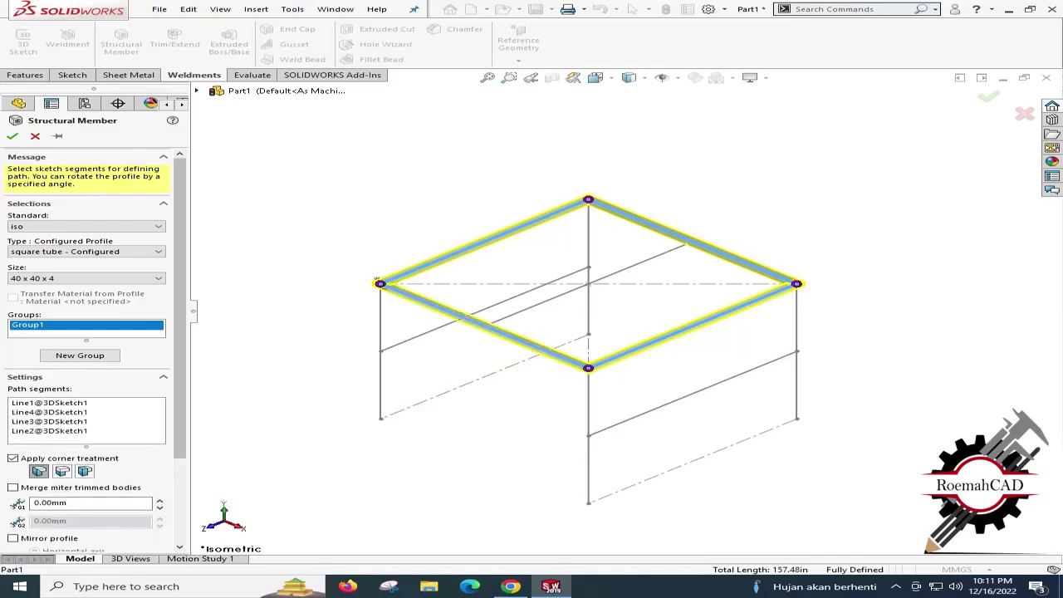
pyautogui.scroll(5, 378, 282)
pyautogui.scroll(-3, 383, 248)
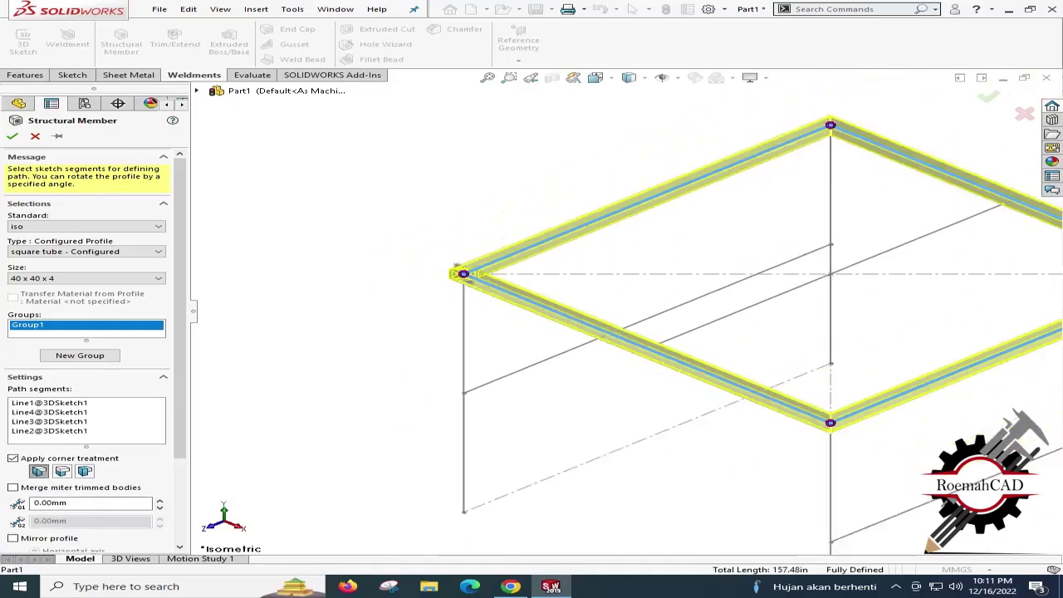
pyautogui.press('super')
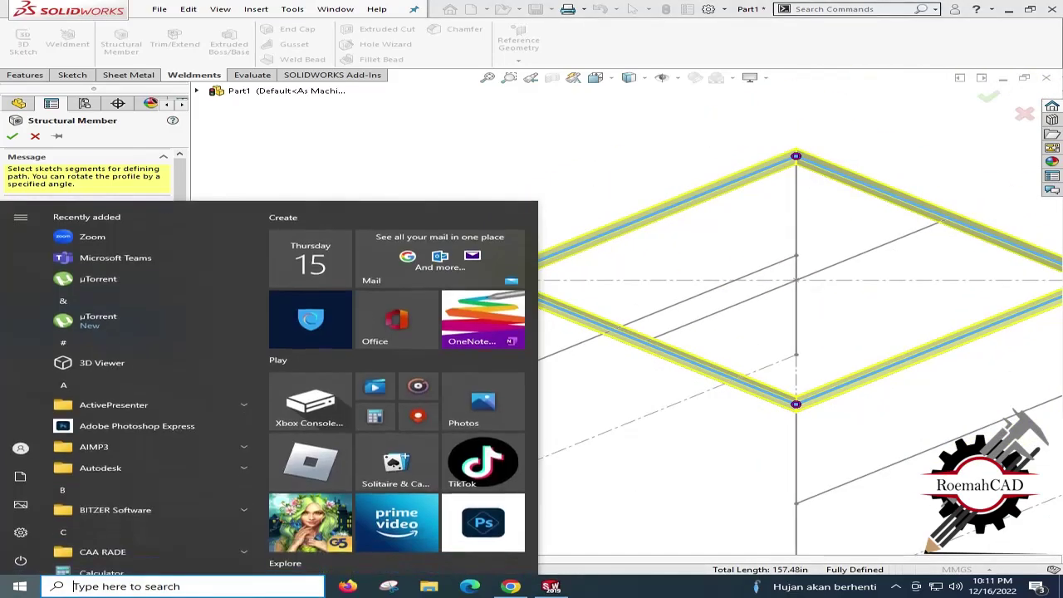
pyautogui.press('super')
pyautogui.keyDown('ctrl'); pyautogui.moveTo(383, 247); pyautogui.dragTo(313, 225, button='middle'); pyautogui.keyUp('ctrl')
pyautogui.keyDown('ctrl'); pyautogui.moveTo(678, 309); pyautogui.dragTo(656, 293, button='middle'); pyautogui.keyUp('ctrl')
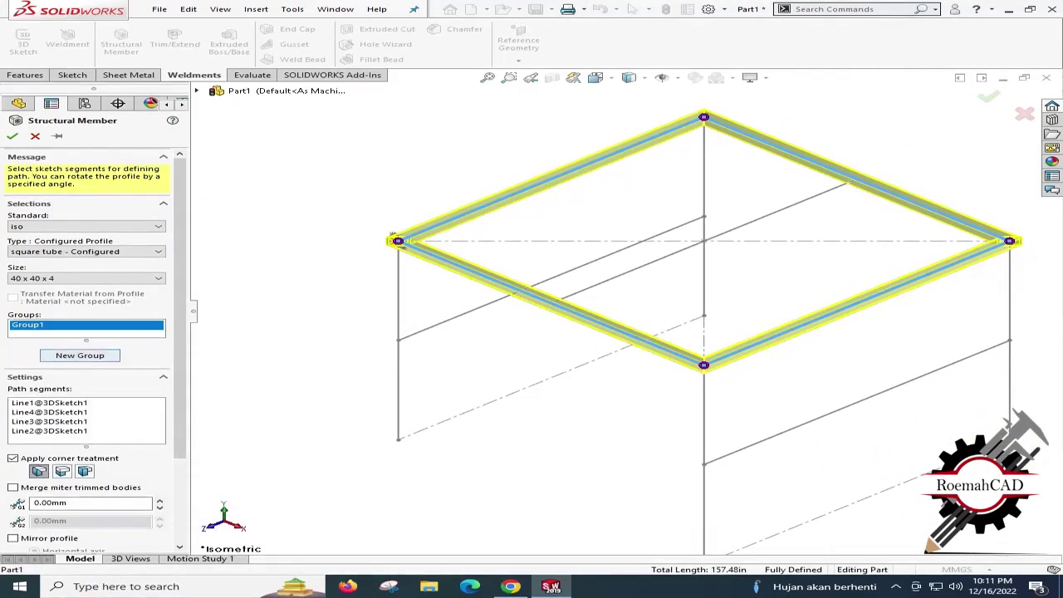
# Add a second group to the structural member containing the four vertical legs.
pyautogui.click(80, 355)
pyautogui.click(399, 295)
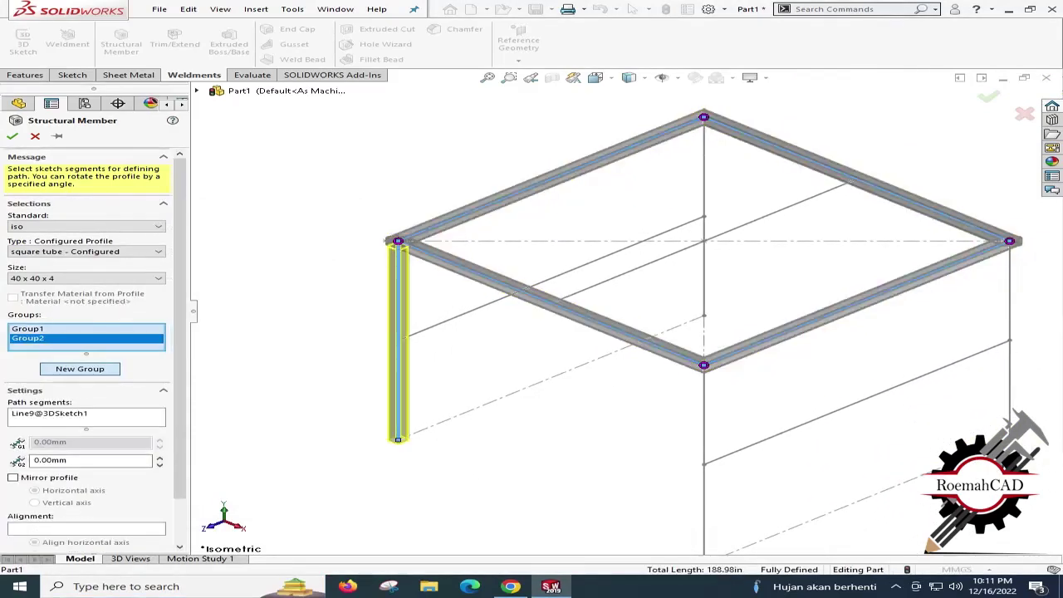
pyautogui.scroll(-2, 341, 221)
pyautogui.scroll(2, 340, 222)
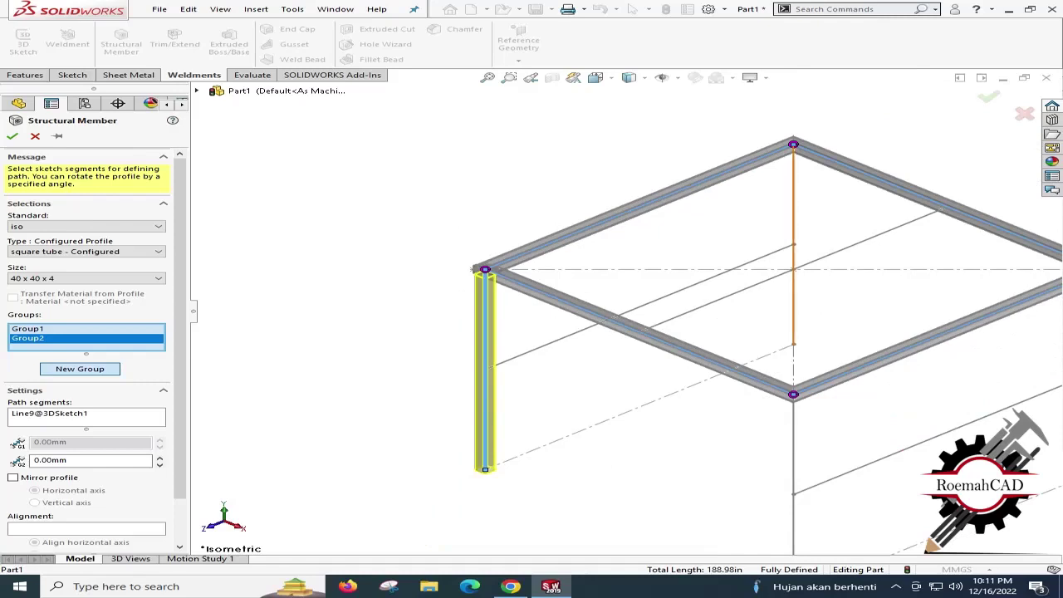
pyautogui.click(794, 308)
pyautogui.keyDown('ctrl'); pyautogui.moveTo(474, 269); pyautogui.dragTo(250, 186, button='middle'); pyautogui.keyUp('ctrl')
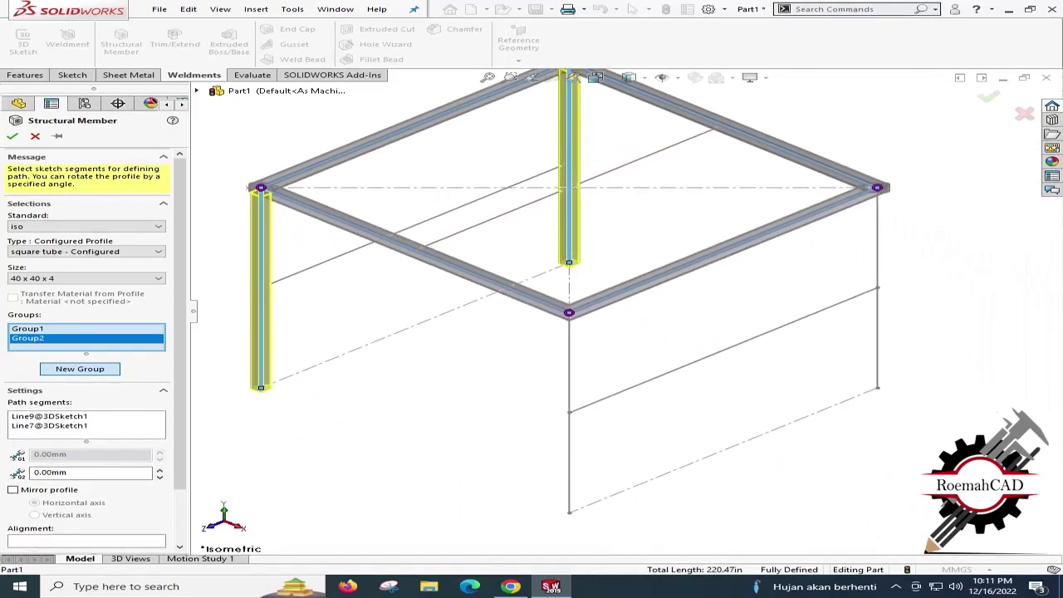
pyautogui.click(878, 333)
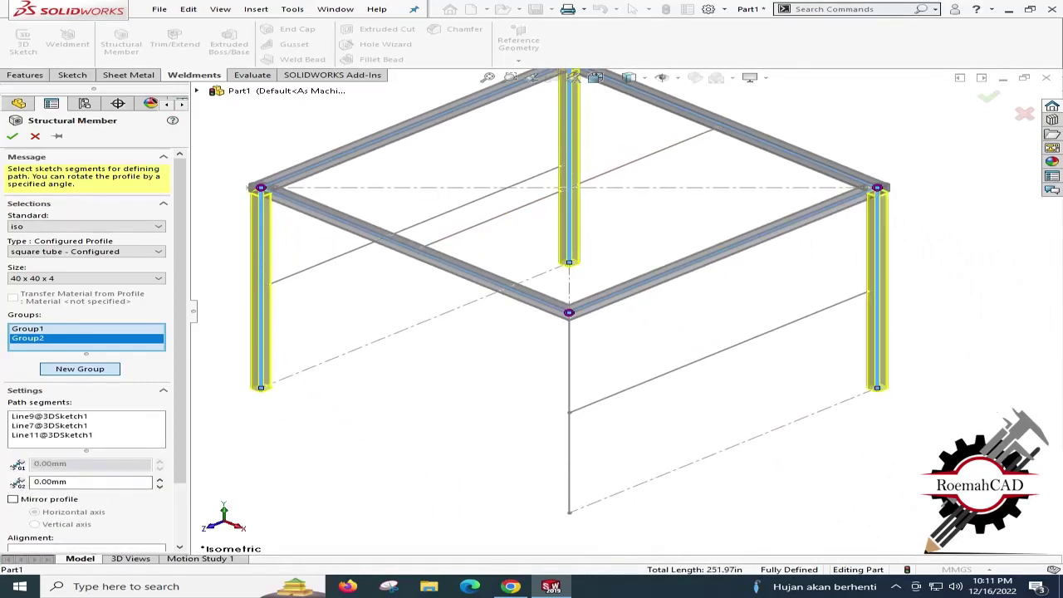
pyautogui.click(569, 378)
# Add a third group containing the two mid-height crossbars between the legs.
pyautogui.click(80, 368)
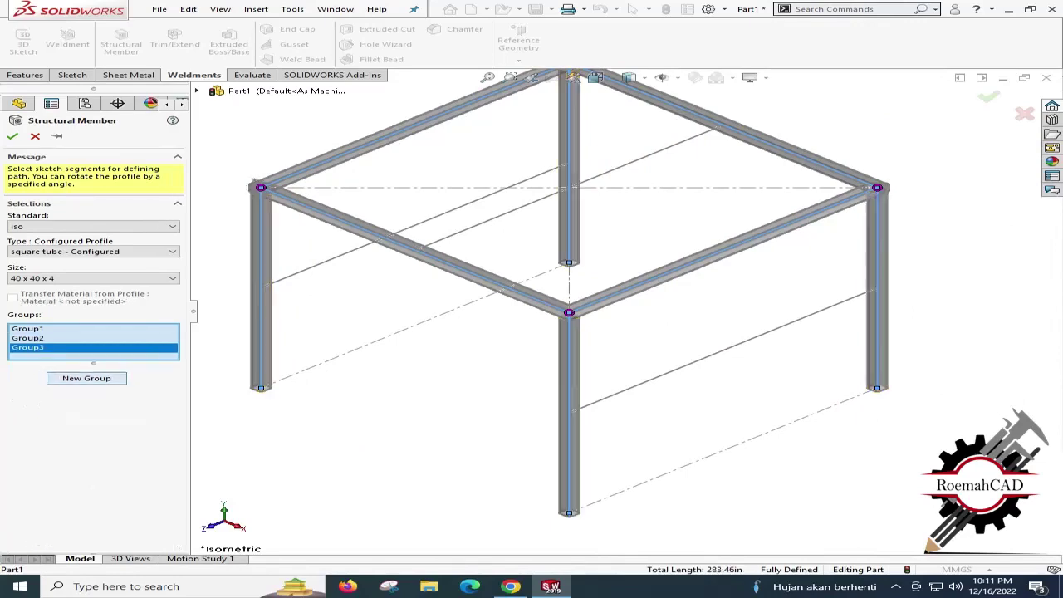
pyautogui.click(721, 351)
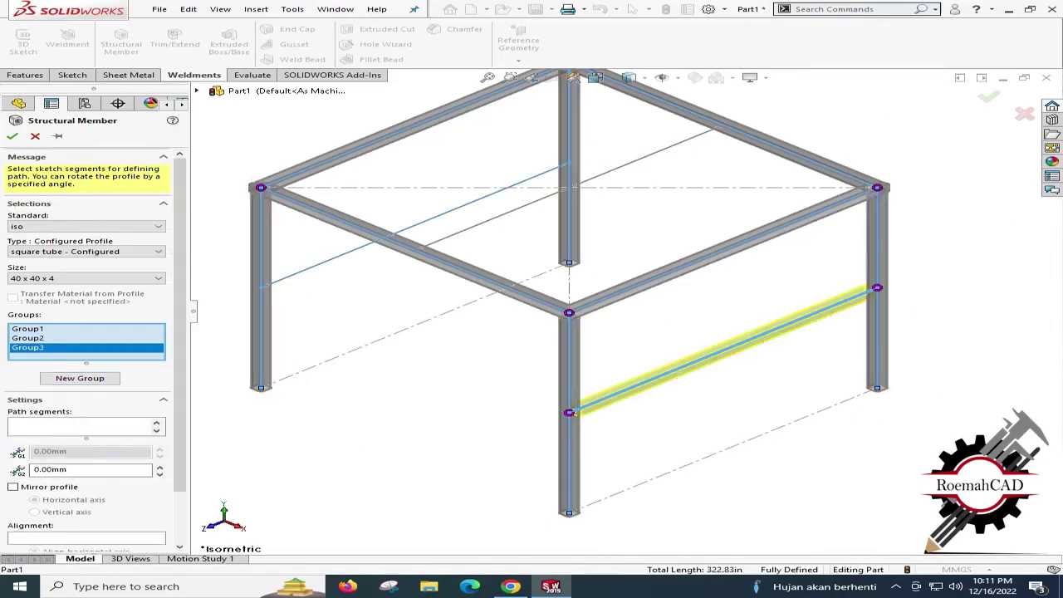
pyautogui.click(562, 169)
pyautogui.moveTo(481, 340); pyautogui.dragTo(583, 315, button='middle')
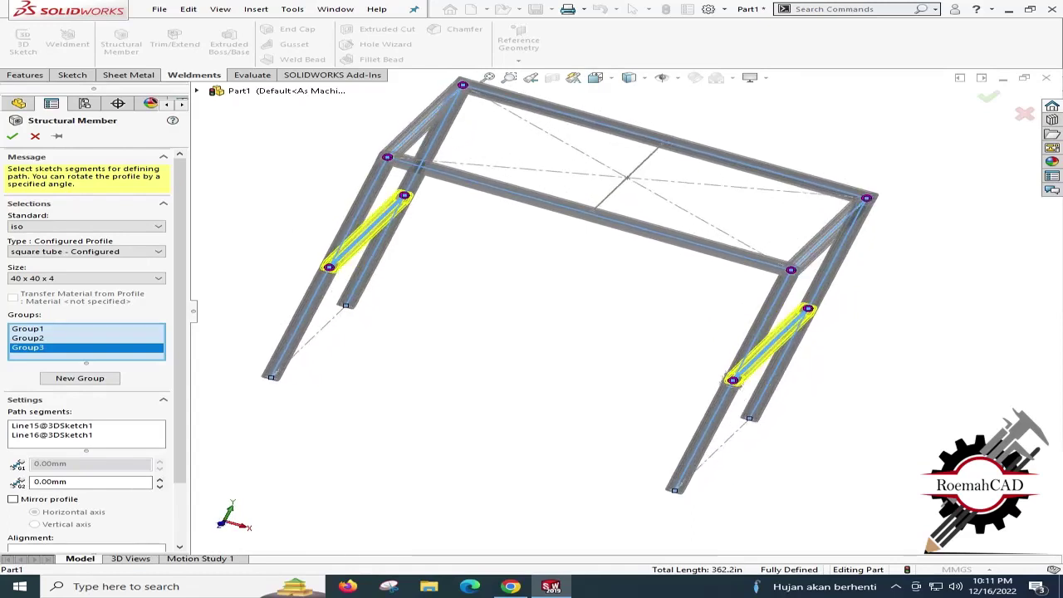
# Add a fourth group with the line across the middle of the top and complete the structural member.
pyautogui.hotkey('ctrl', '7')
pyautogui.click(80, 377)
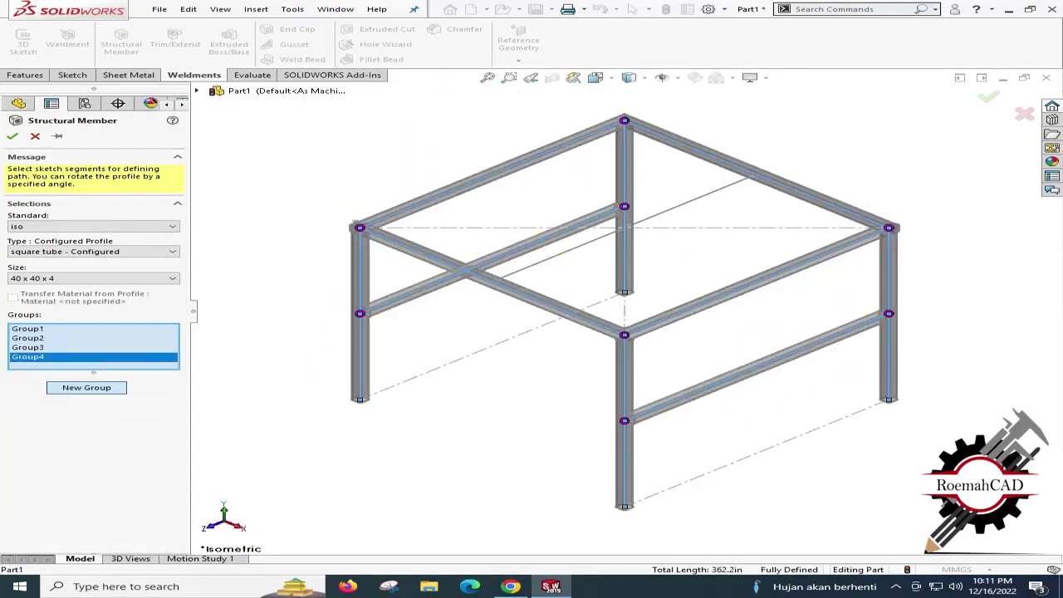
pyautogui.click(549, 258)
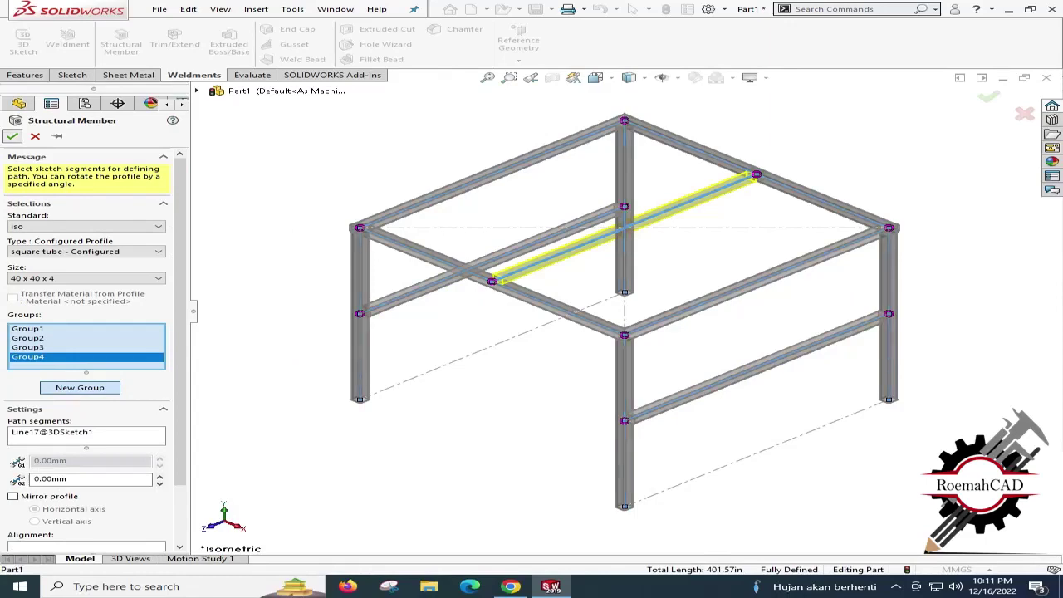
pyautogui.click(12, 136)
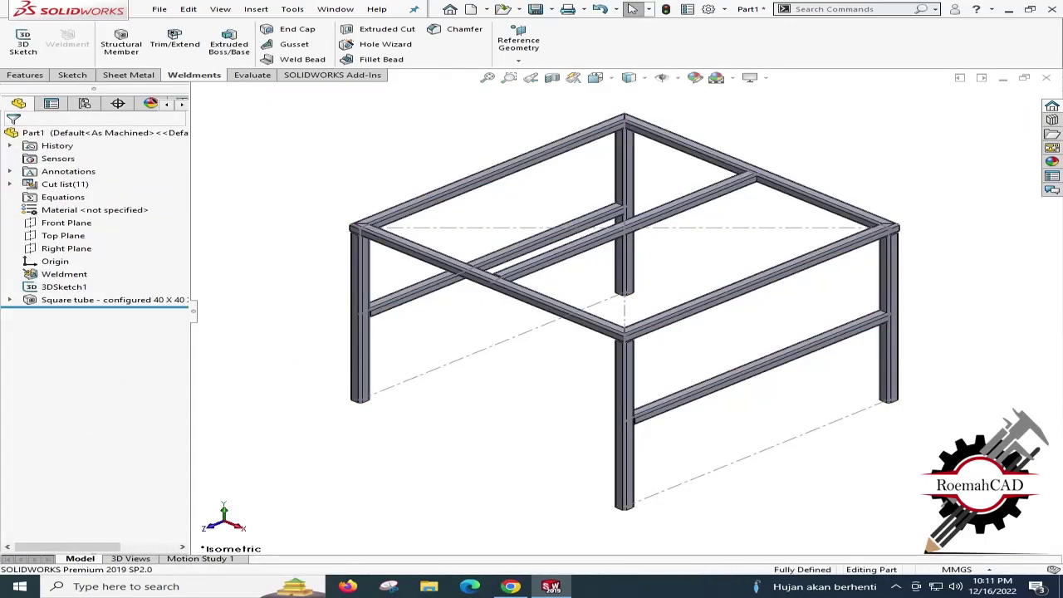
# Hide the 3D skeleton sketch of the finished frame.
pyautogui.moveTo(493, 279); pyautogui.dragTo(575, 320, button='middle')
pyautogui.scroll(-3, 582, 322)
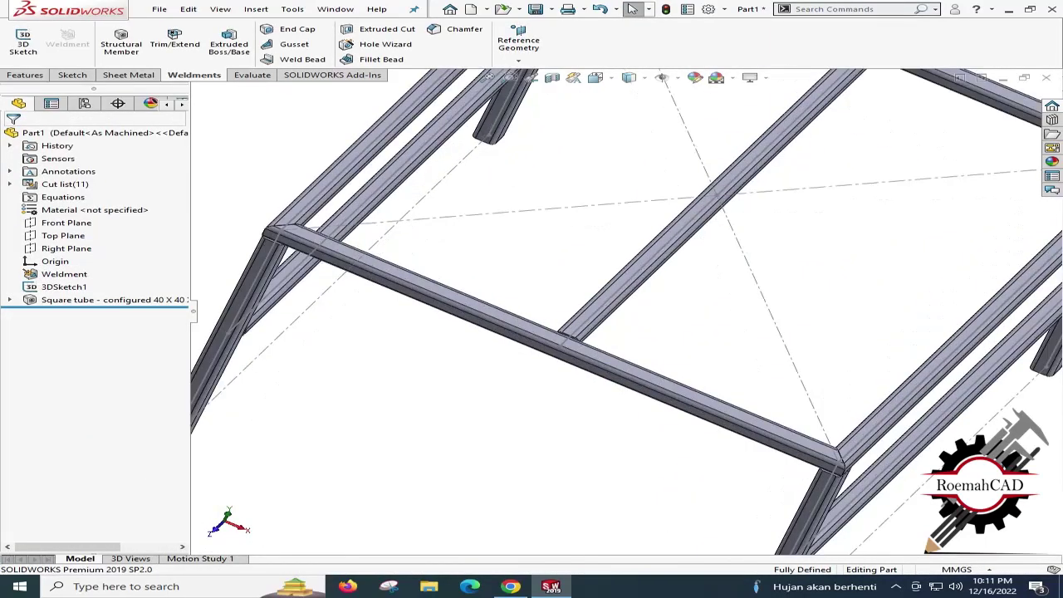
pyautogui.hotkey('ctrl', '7')
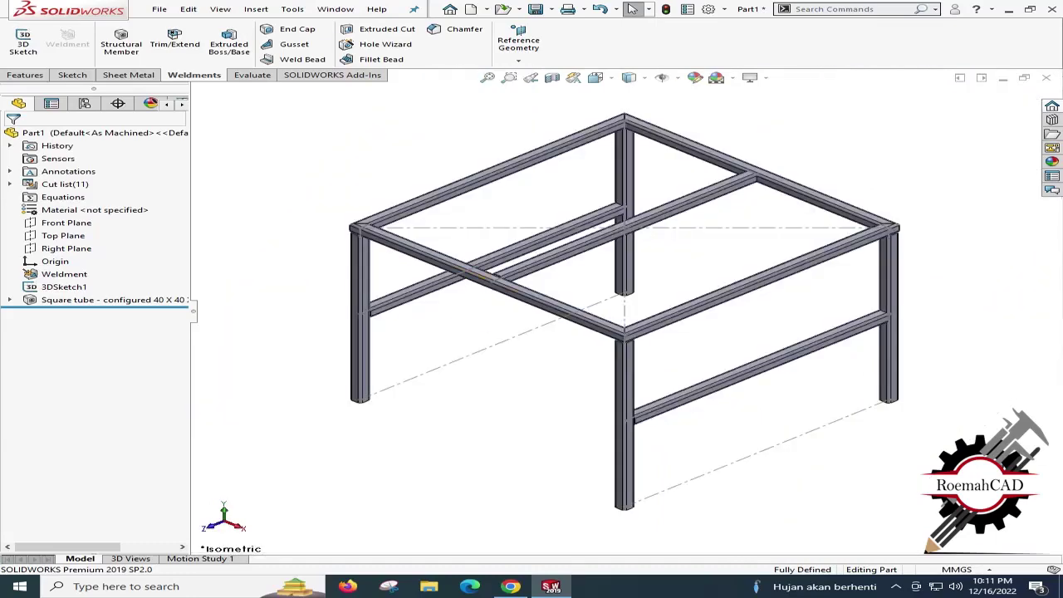
pyautogui.rightClick(49, 286)
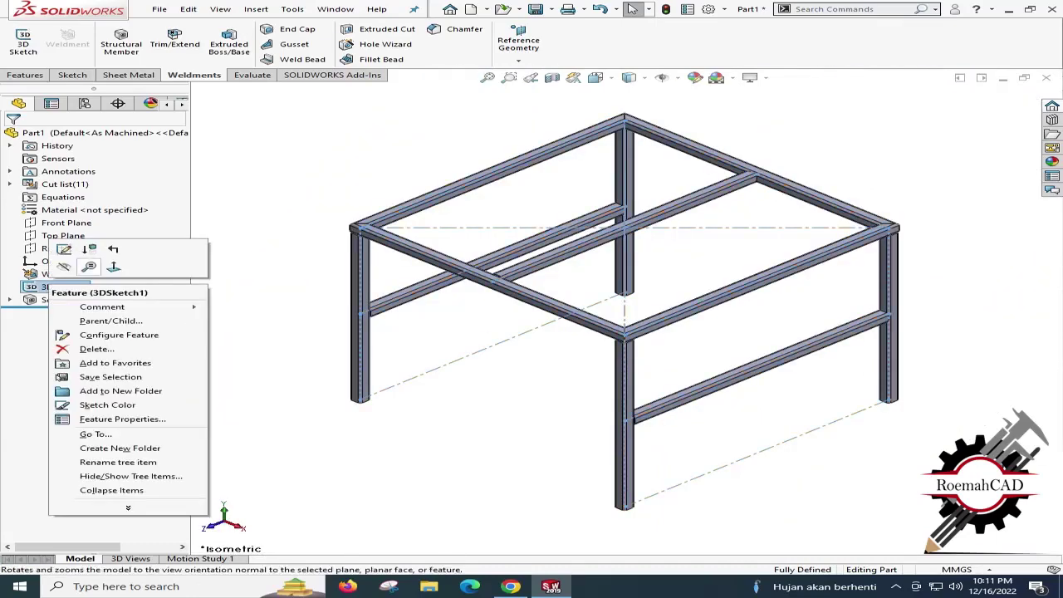
pyautogui.click(63, 265)
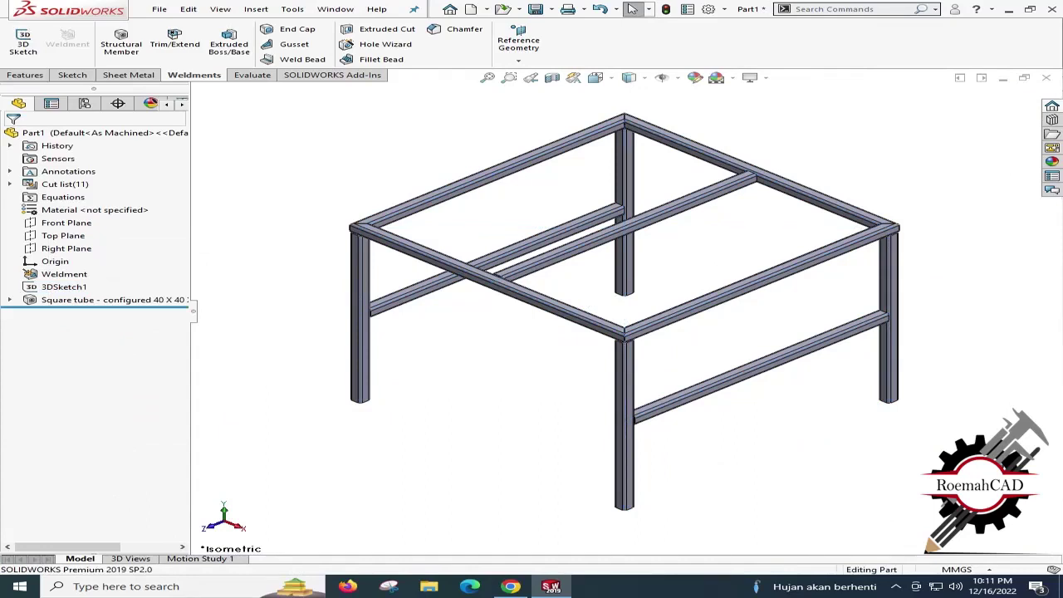
# Edit the 3D sketch to add two lines joining the midpoints of the top square's opposite edges through its centre, perpendicular to the existing middle line.
pyautogui.rightClick(82, 286)
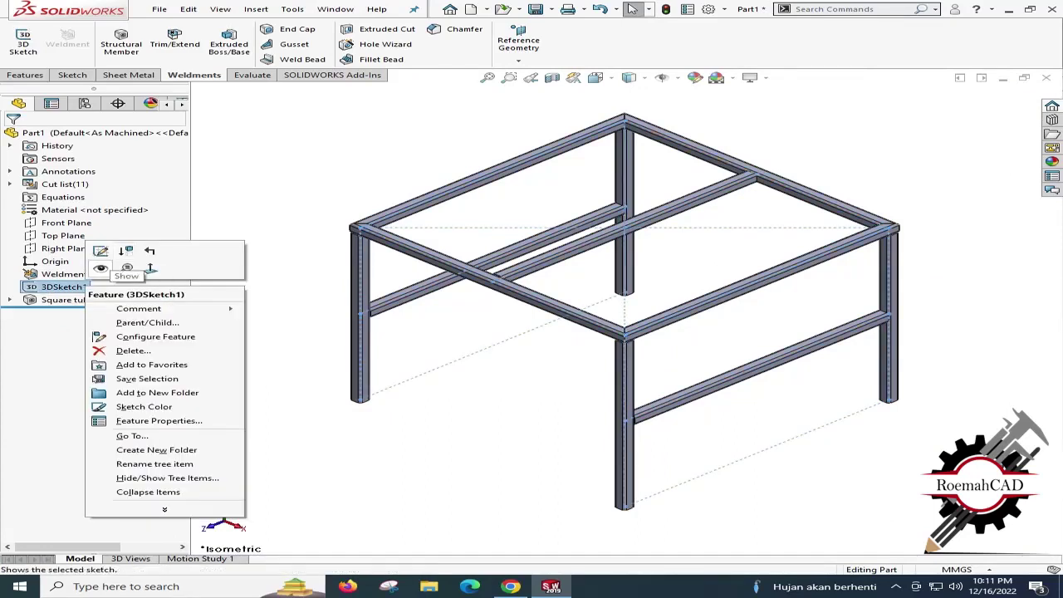
pyautogui.click(100, 250)
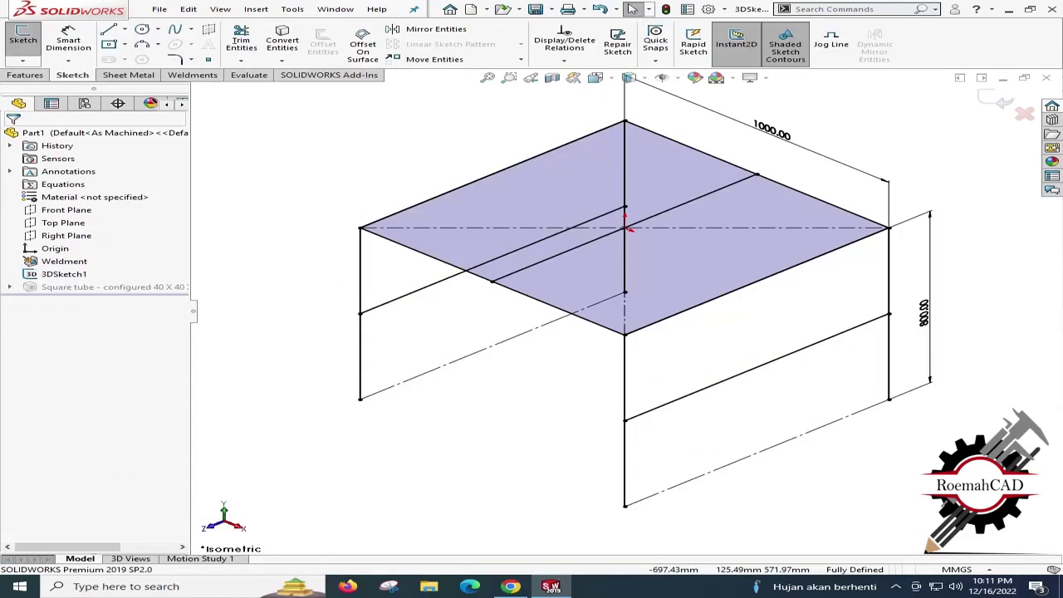
pyautogui.press('l')
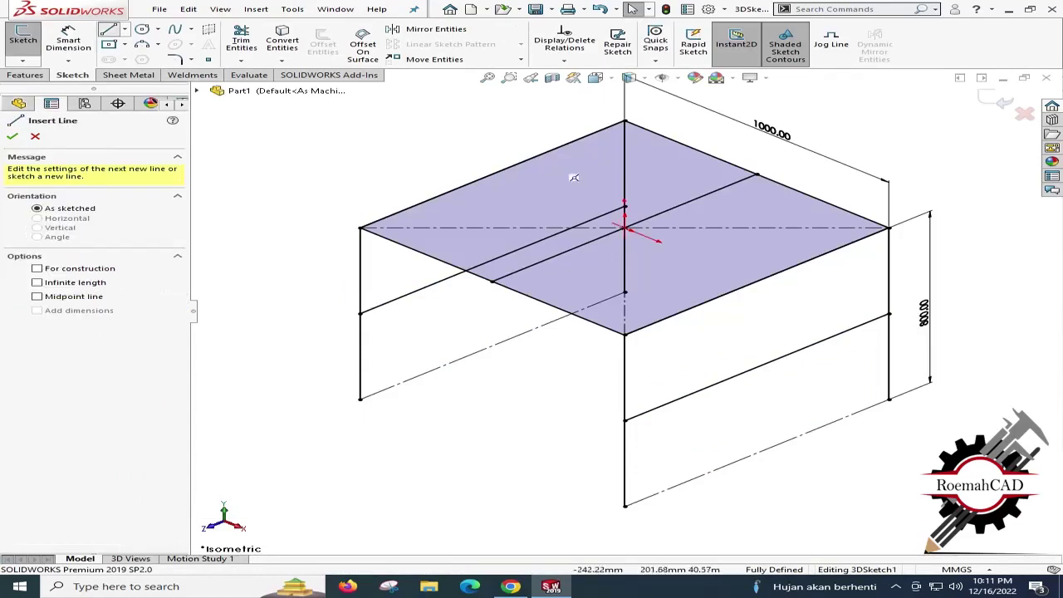
pyautogui.click(491, 174)
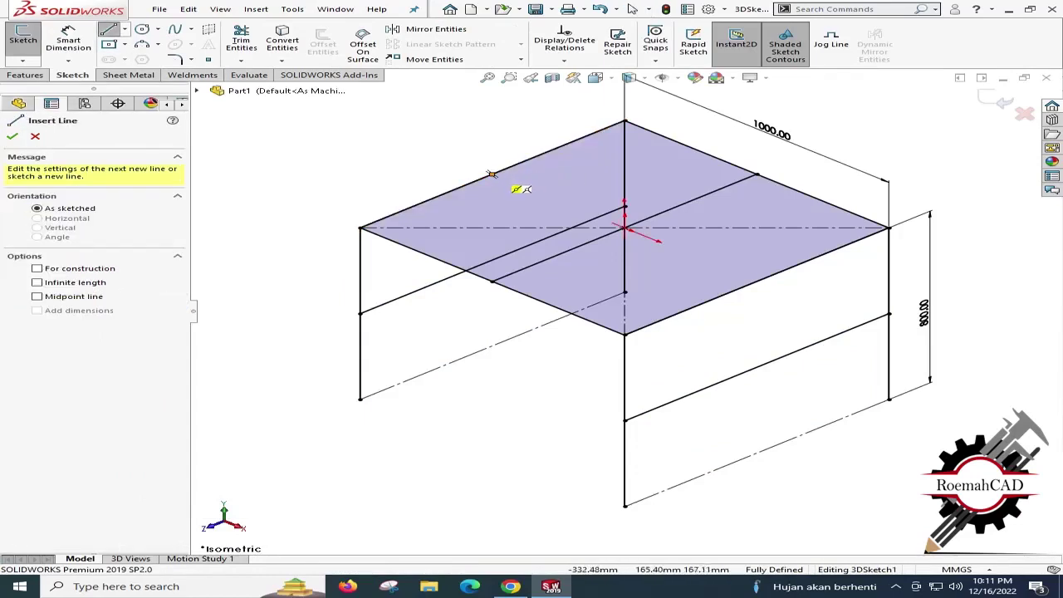
pyautogui.click(652, 243)
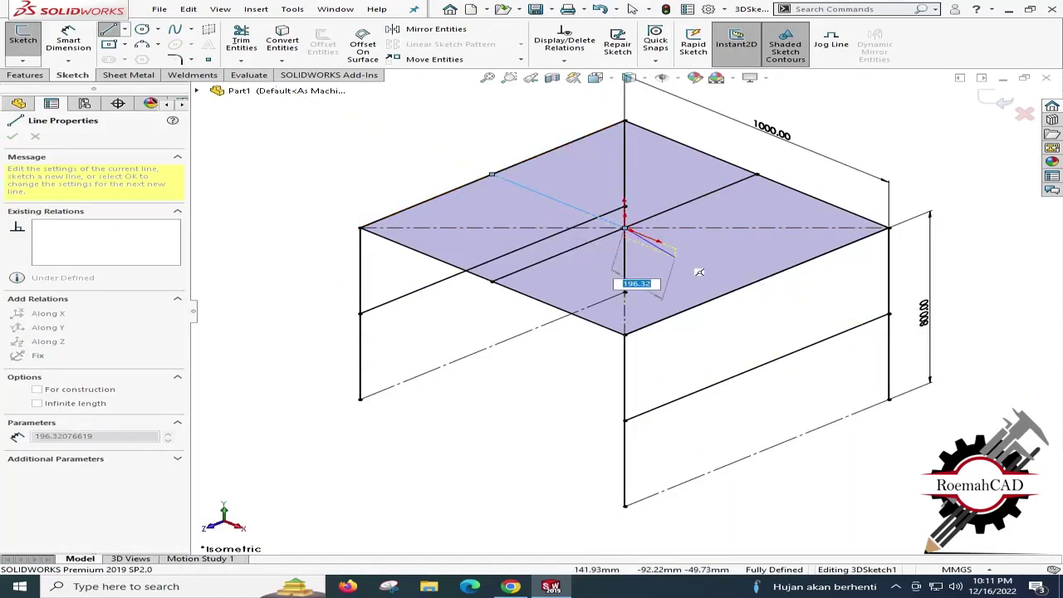
pyautogui.press('Escape')
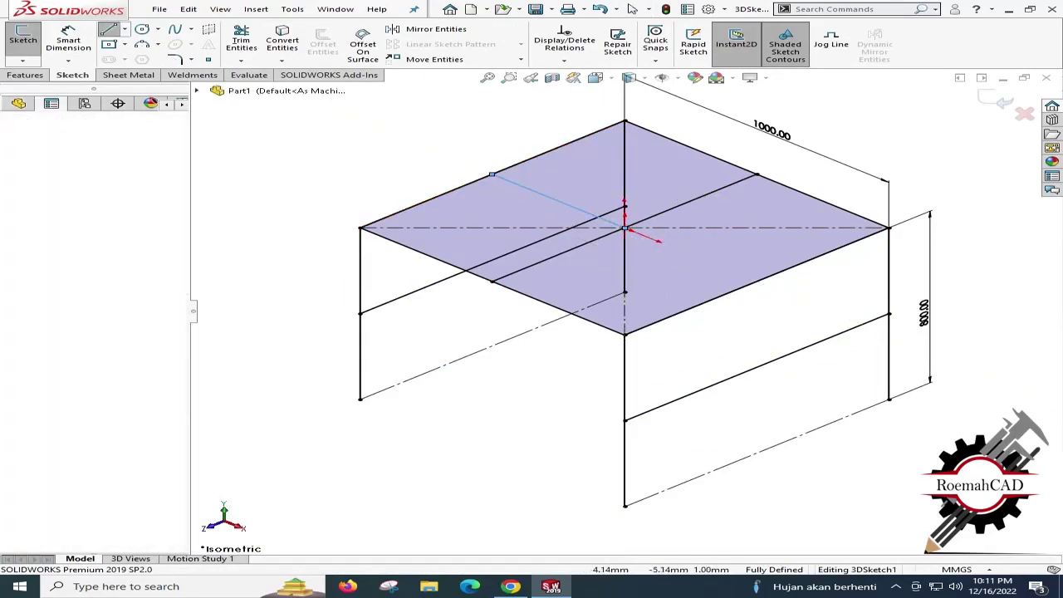
pyautogui.click(624, 227)
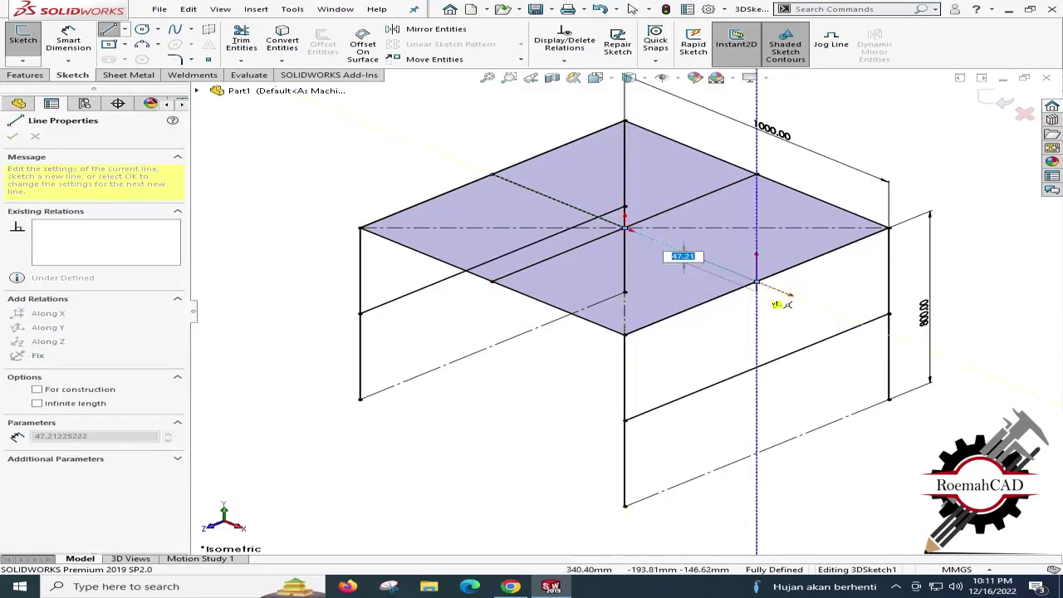
pyautogui.press('Escape')
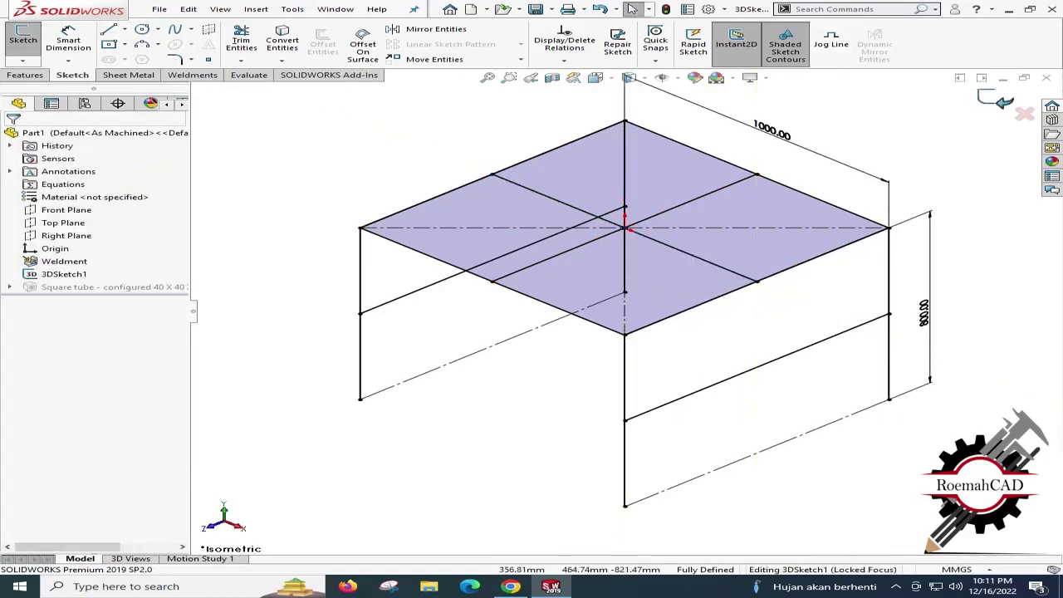
pyautogui.click(995, 100)
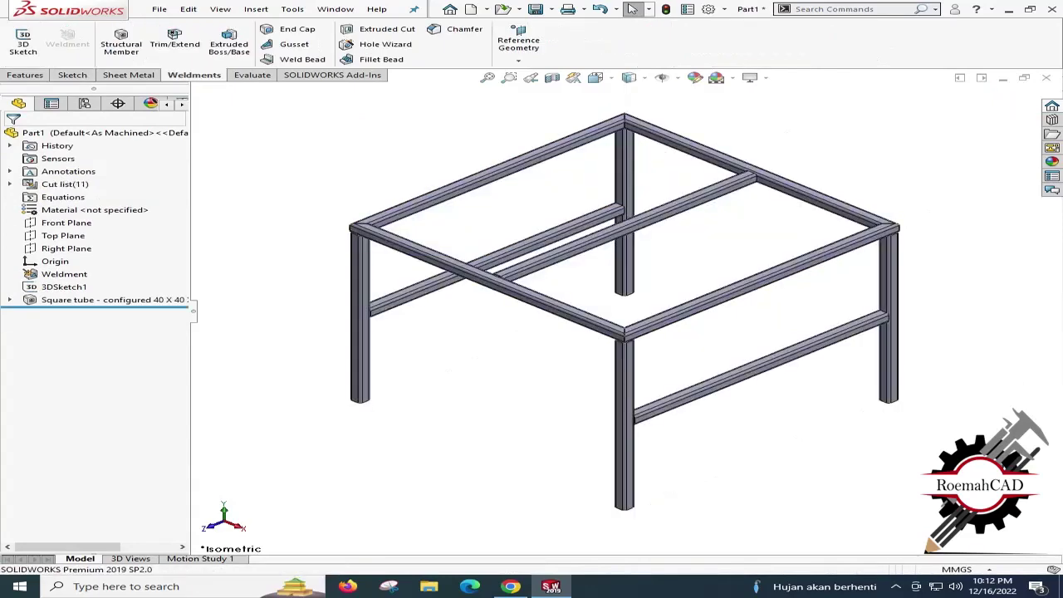
# Show the 3D sketch and add a fifth group with the two new centre lines to the square tube structural member.
pyautogui.rightClick(56, 286)
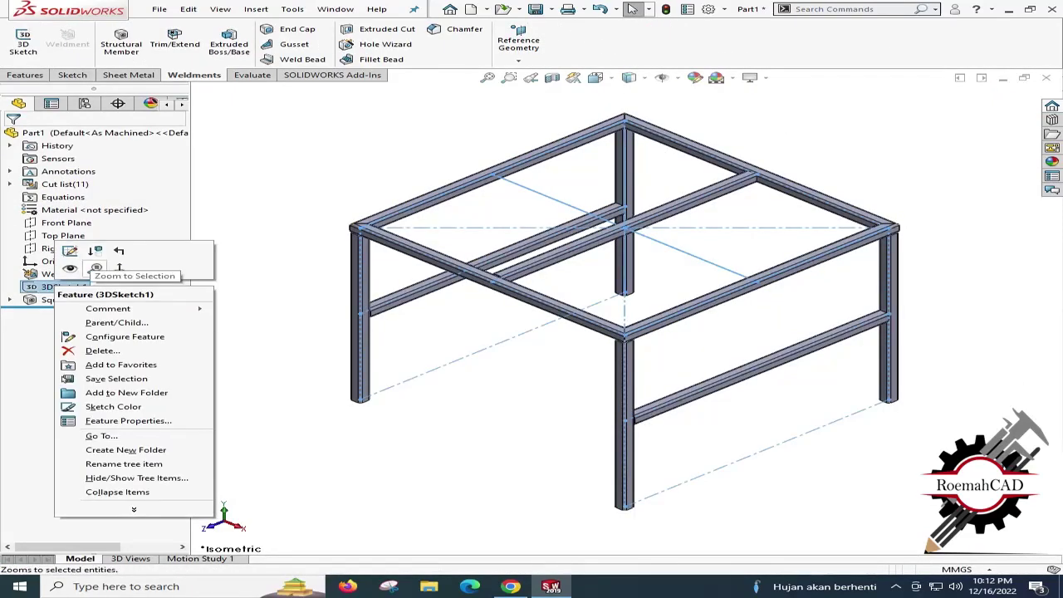
pyautogui.click(70, 267)
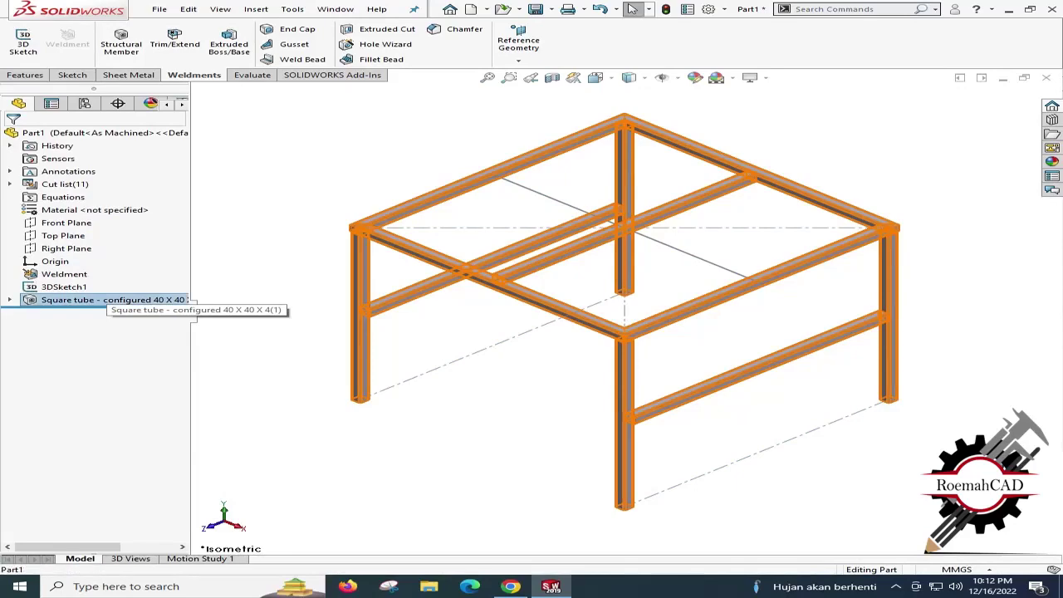
pyautogui.rightClick(107, 300)
pyautogui.click(122, 265)
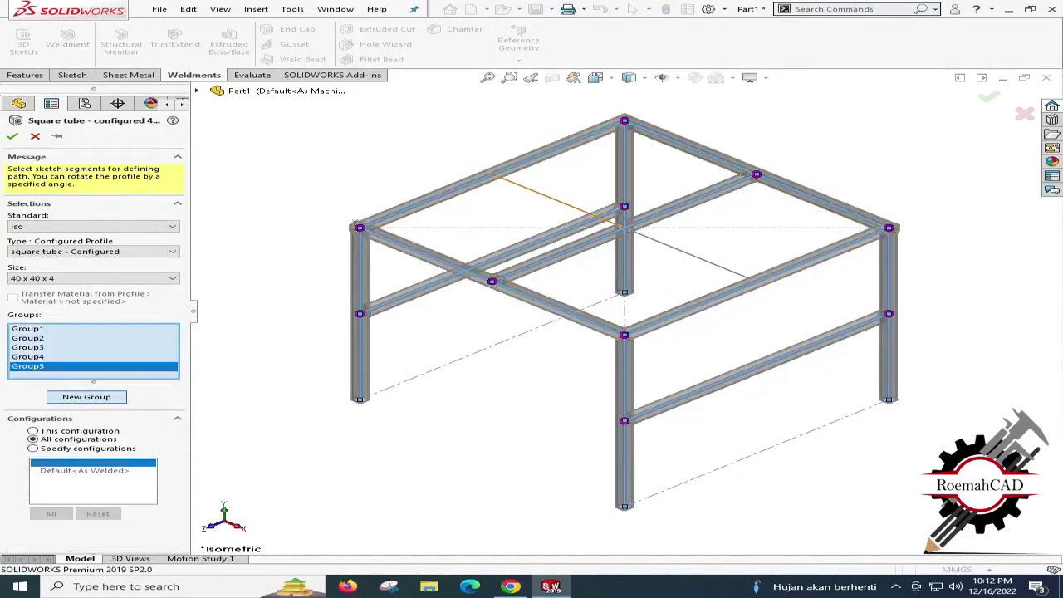
pyautogui.click(563, 203)
pyautogui.scroll(-3, 649, 214)
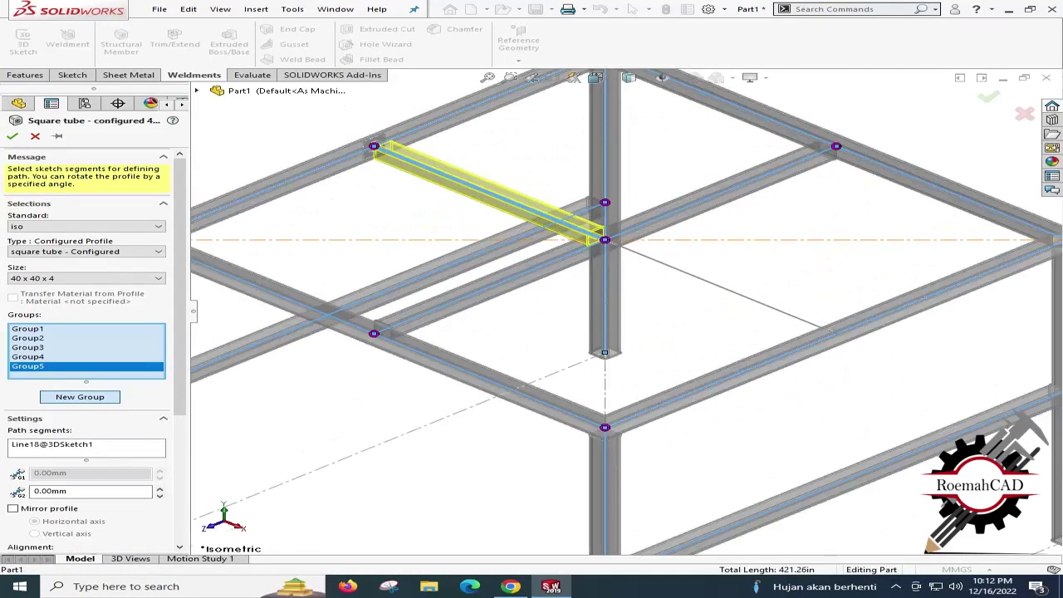
pyautogui.scroll(-1, 648, 214)
pyautogui.click(690, 283)
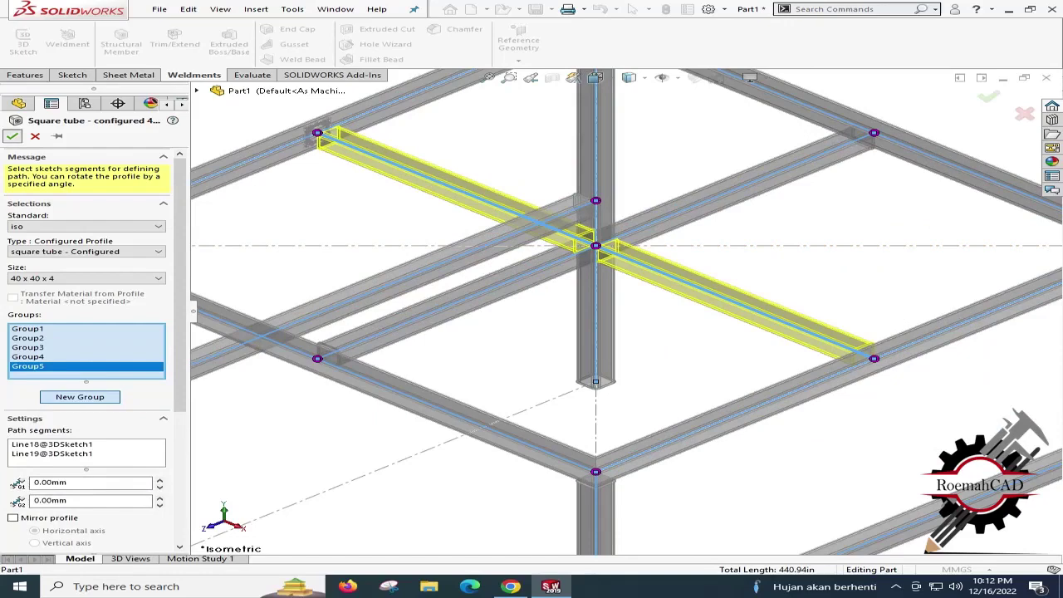
pyautogui.press('Return')
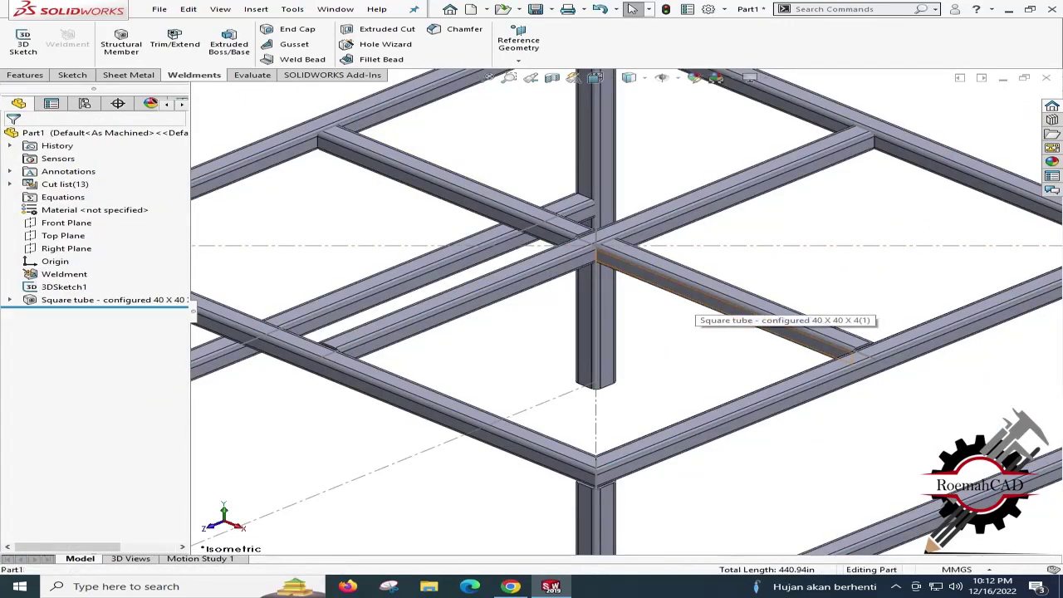
# Clear the selected crossbar faces and hide the 3D sketch.
pyautogui.click(731, 307)
pyautogui.click(543, 233)
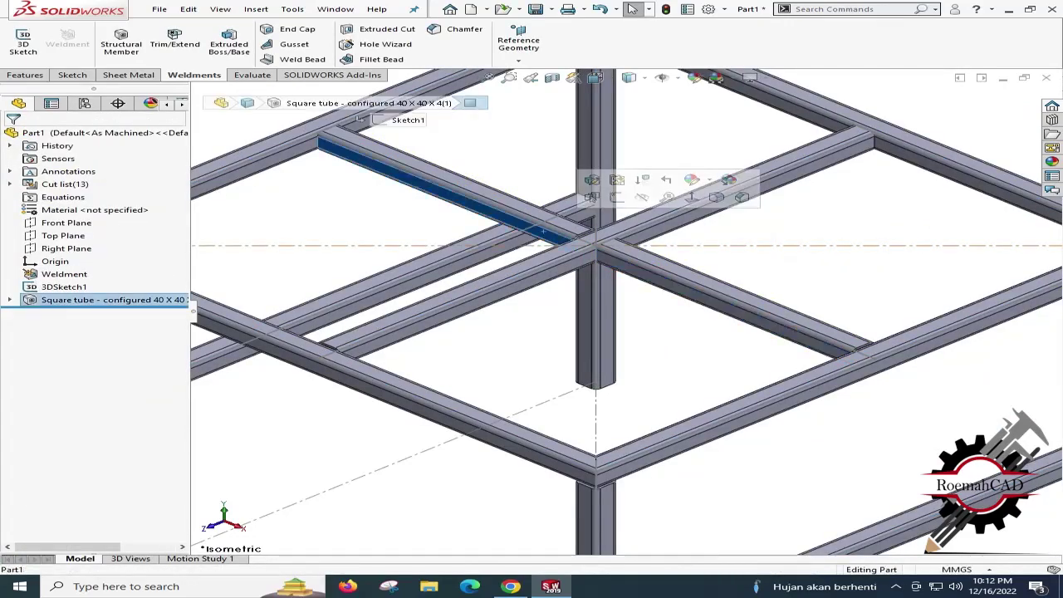
pyautogui.press('f')
pyautogui.press('Escape')
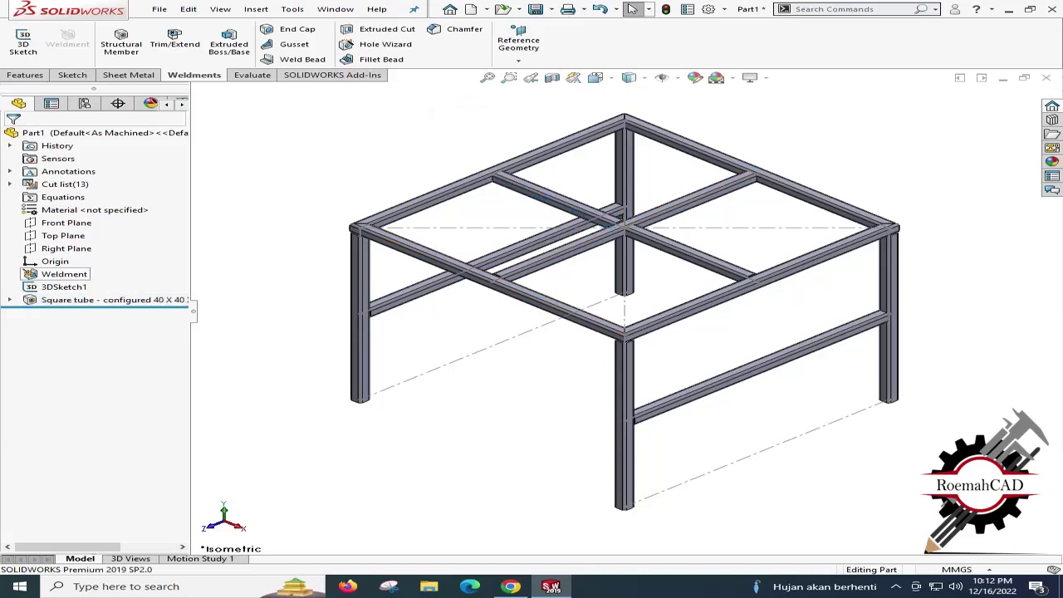
pyautogui.rightClick(64, 287)
pyautogui.click(100, 247)
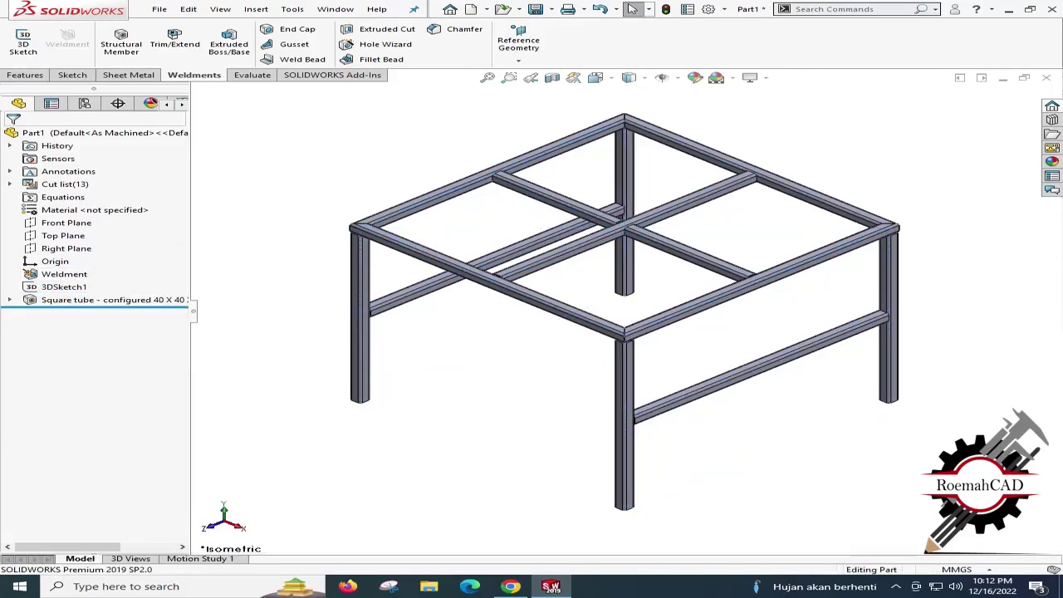
# Save the part as Simple Table in a new Desktop folder named Simple Table.
pyautogui.hotkey('ctrl', 's')
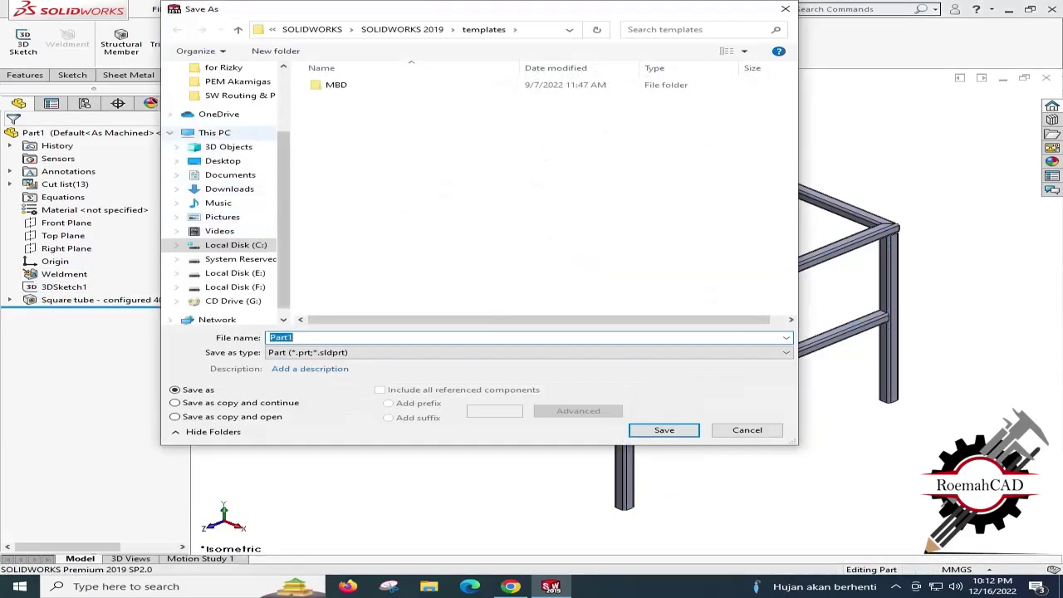
pyautogui.click(223, 161)
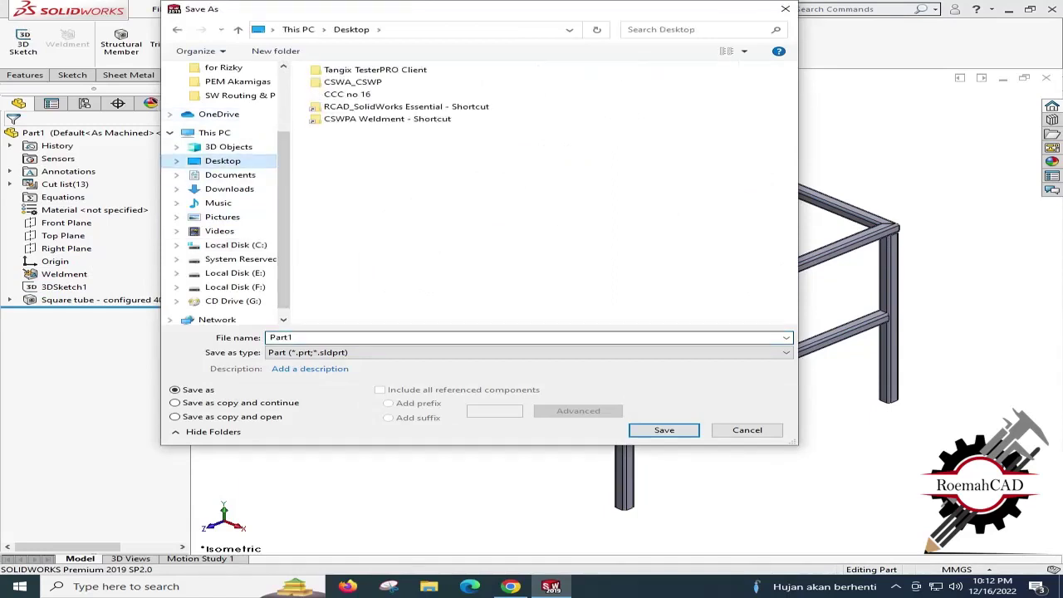
pyautogui.click(332, 338)
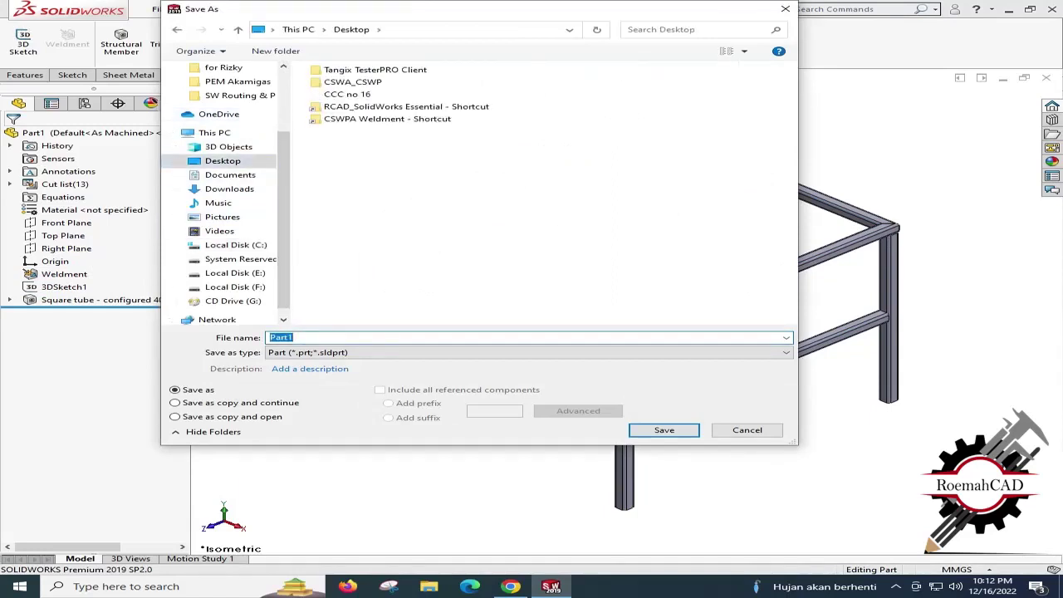
pyautogui.click(275, 51)
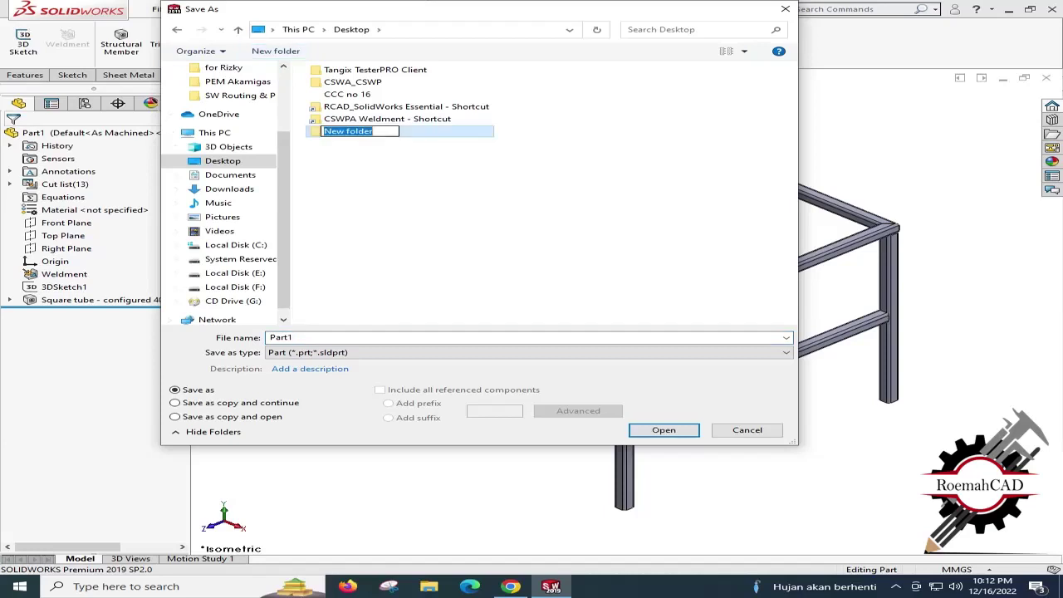
pyautogui.write('S')
pyautogui.press('Return')
pyautogui.press('Return')
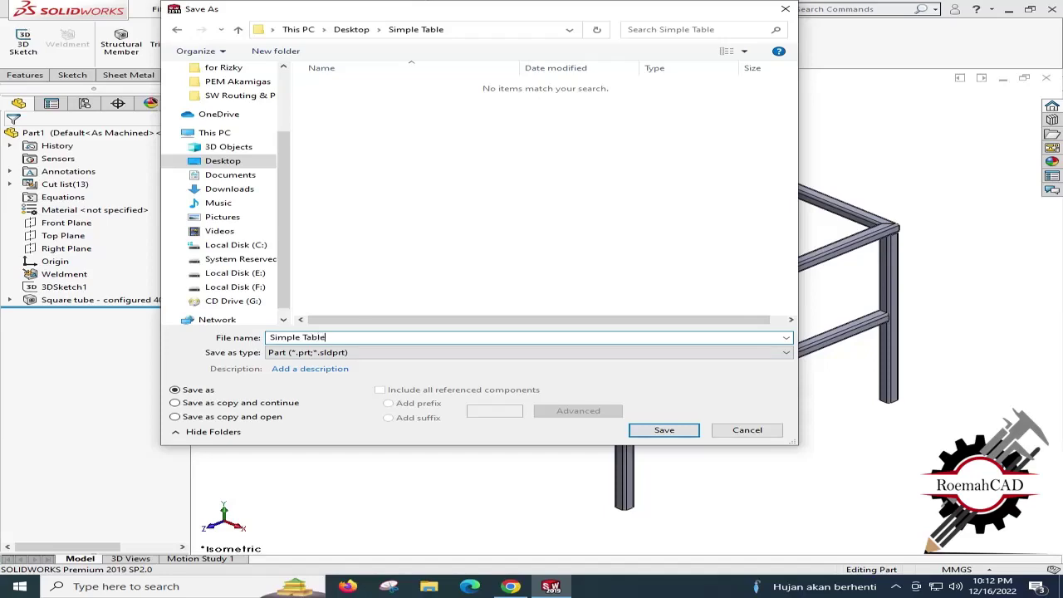
pyautogui.press('Return')
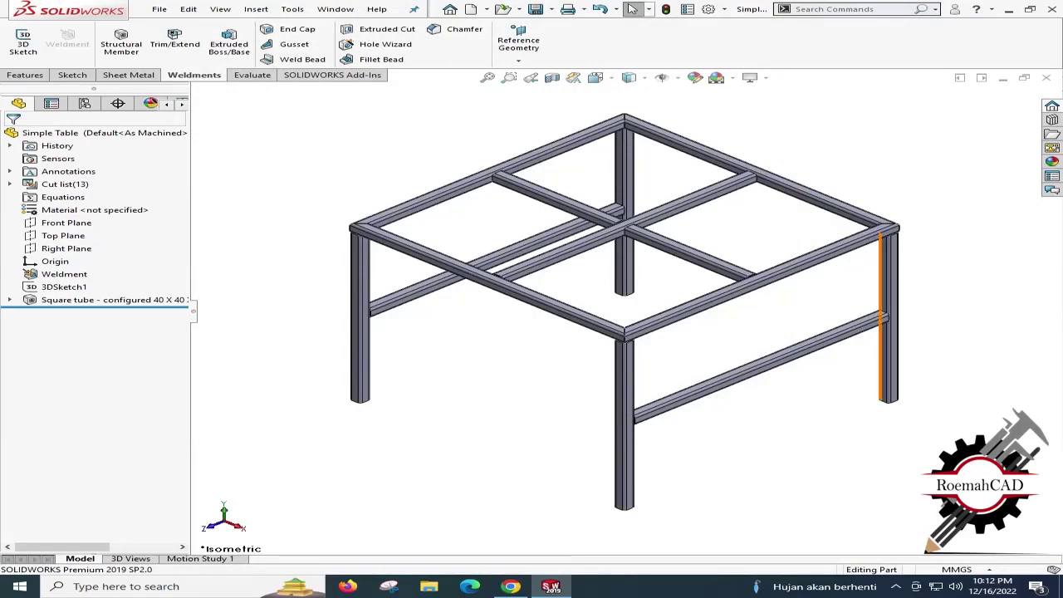
pyautogui.scroll(-8, 883, 316)
pyautogui.moveTo(793, 382); pyautogui.dragTo(744, 340, button='middle')
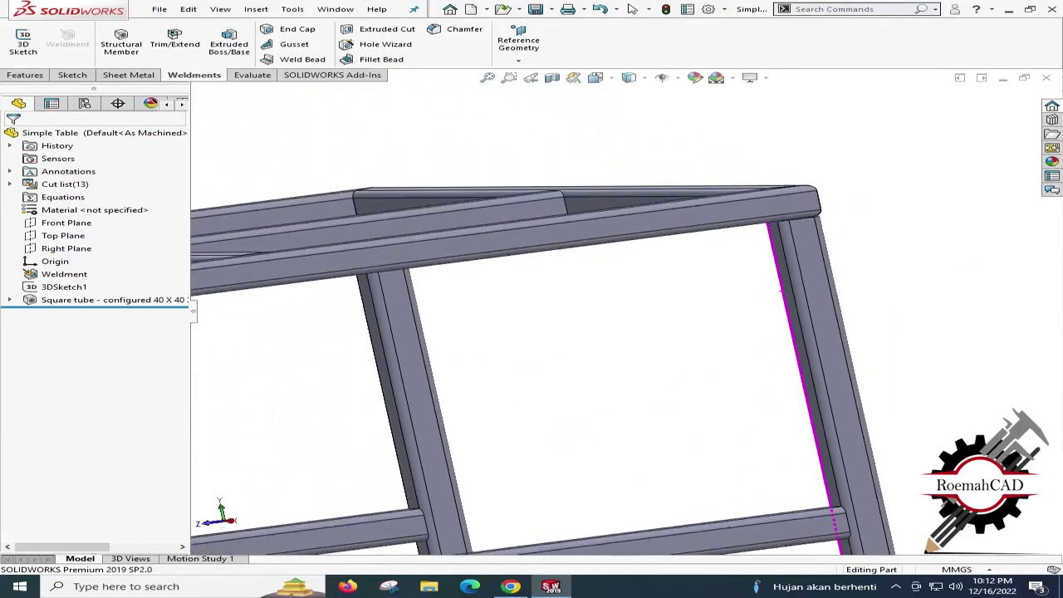
pyautogui.hotkey('ctrl', '7')
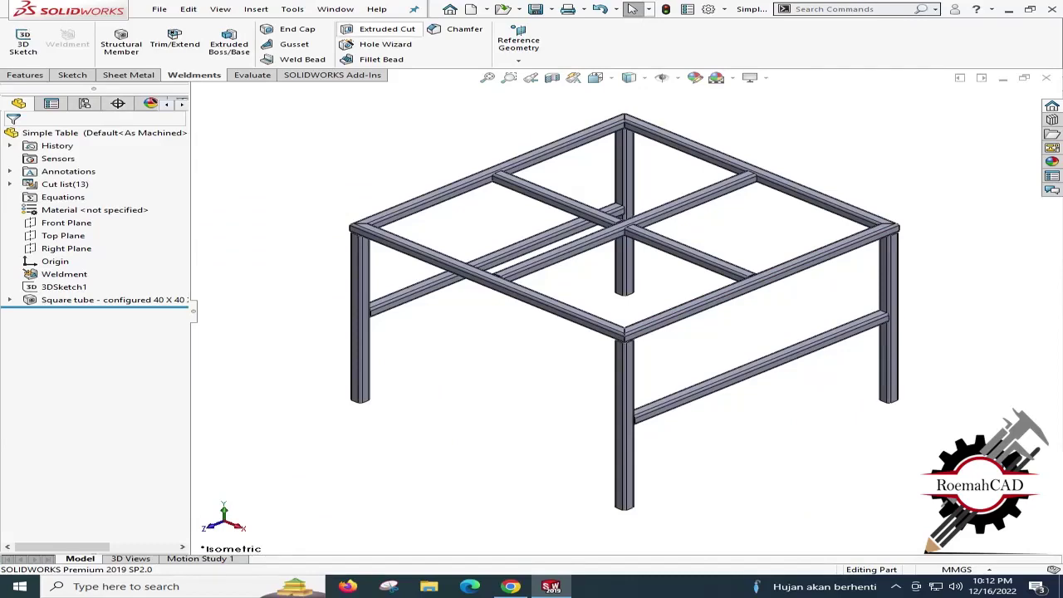
# Start an End Cap on the open bottom face of one table leg's square tube.
pyautogui.click(290, 29)
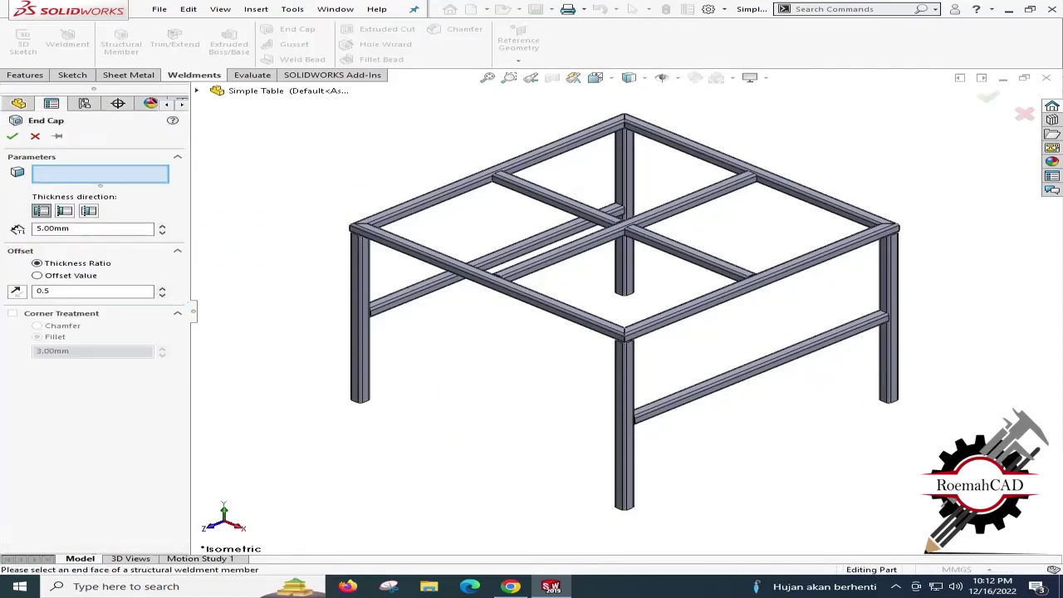
pyautogui.moveTo(499, 473); pyautogui.dragTo(501, 325, button='middle')
pyautogui.scroll(-3, 376, 371)
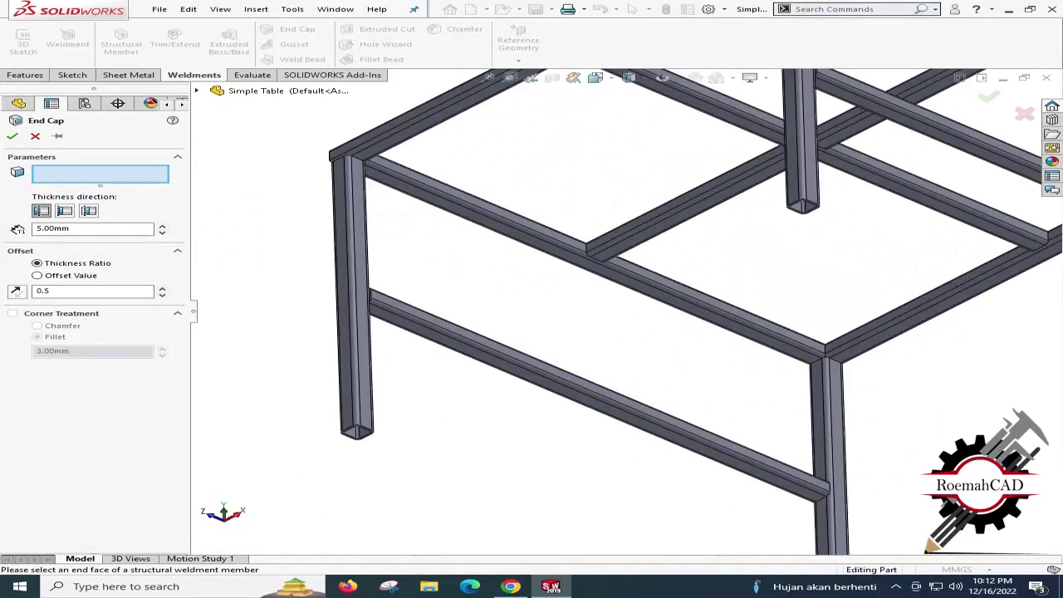
pyautogui.scroll(-2, 349, 399)
pyautogui.keyDown('ctrl'); pyautogui.moveTo(349, 398); pyautogui.dragTo(349, 278, button='middle'); pyautogui.keyUp('ctrl')
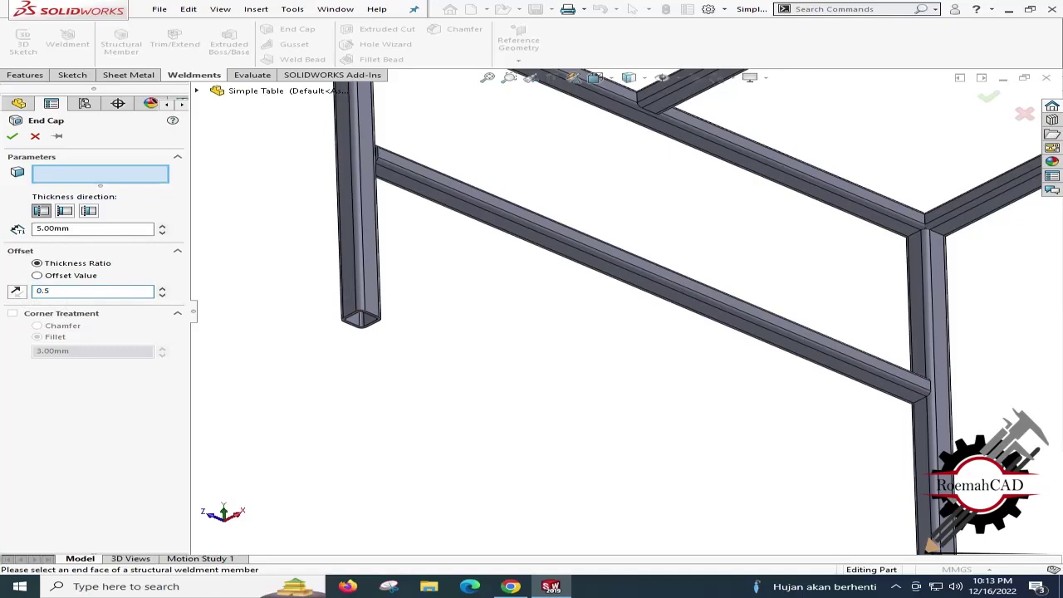
pyautogui.scroll(-5, 333, 306)
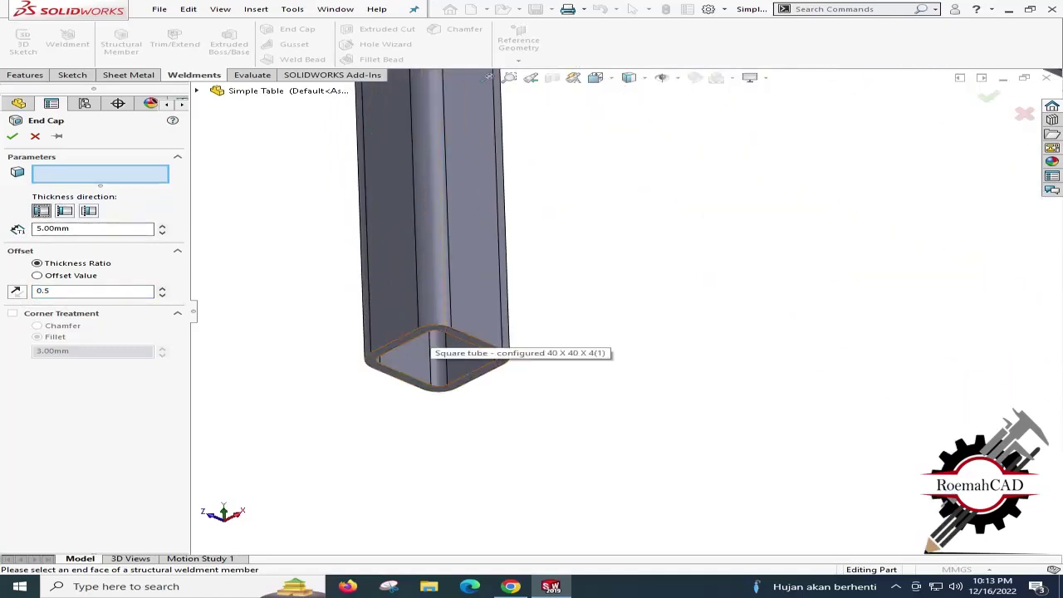
pyautogui.click(436, 359)
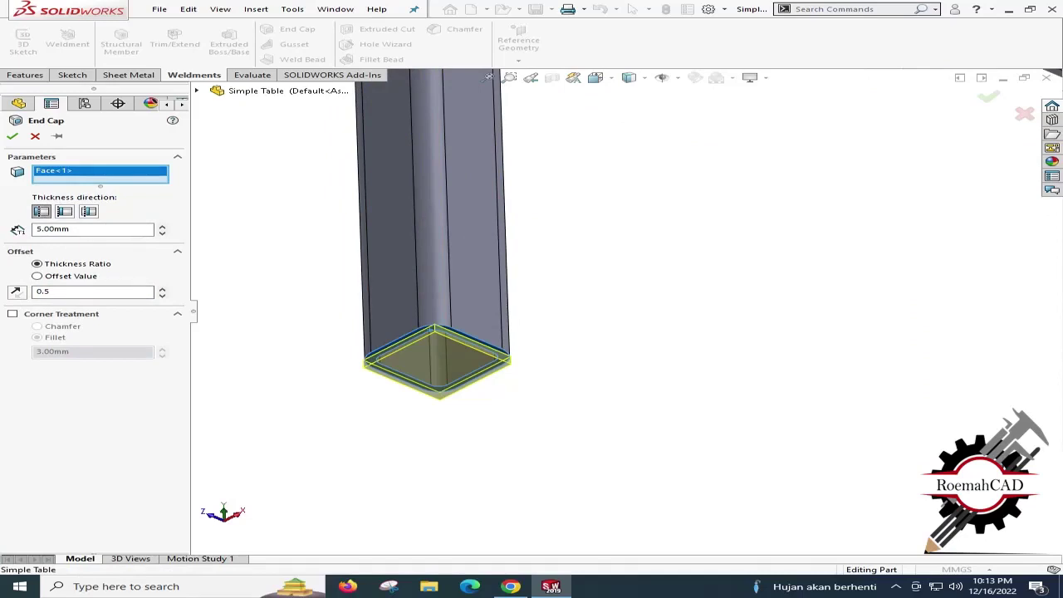
# Create the cap with outward thickness, a reversed offset at a thickness ratio of 2, and 3 mm filleted corners.
pyautogui.click(37, 275)
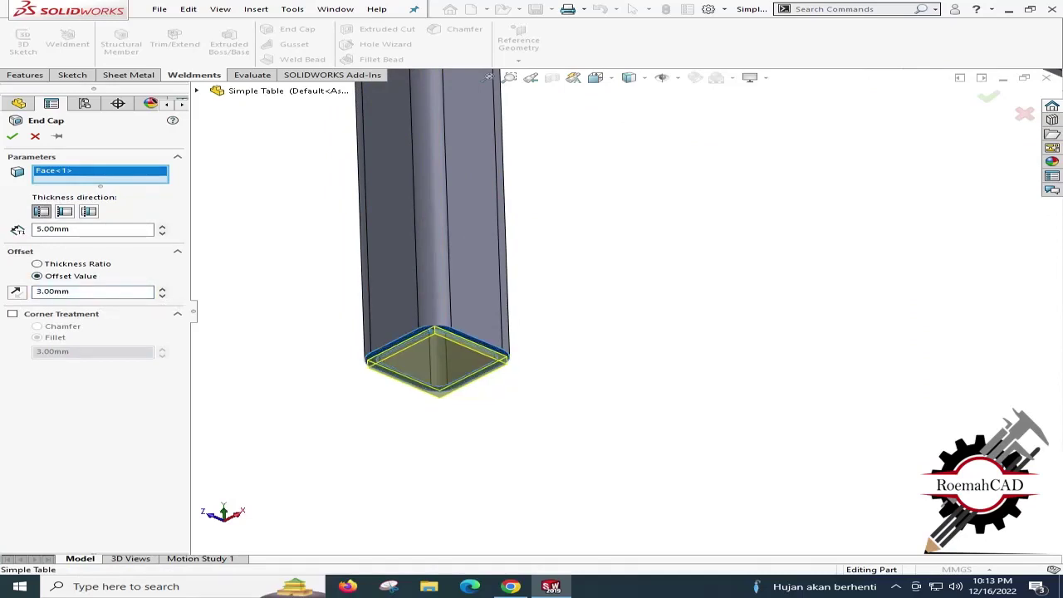
pyautogui.click(37, 264)
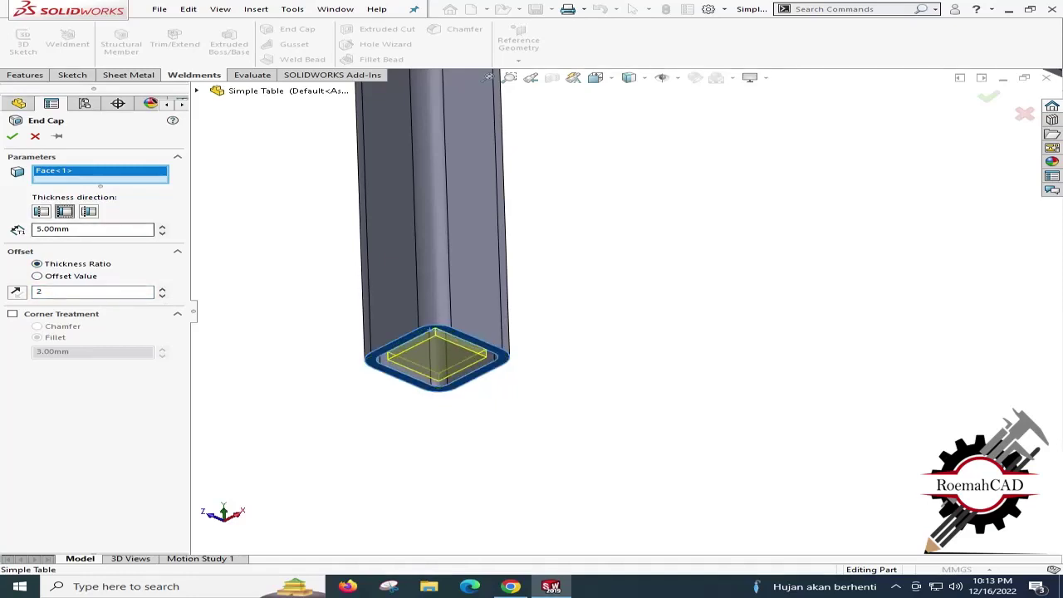
pyautogui.click(41, 211)
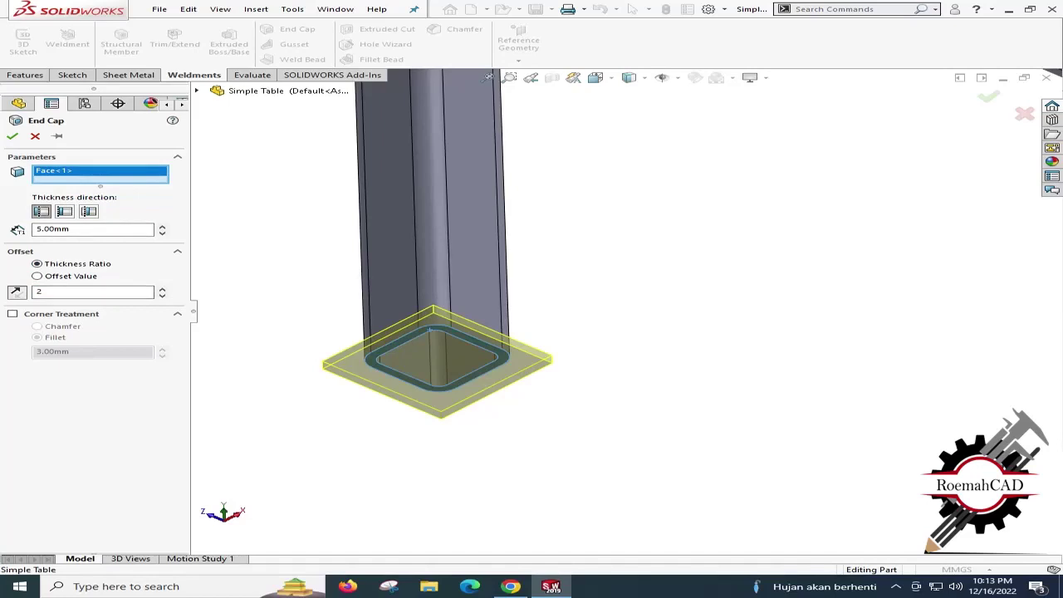
pyautogui.click(12, 314)
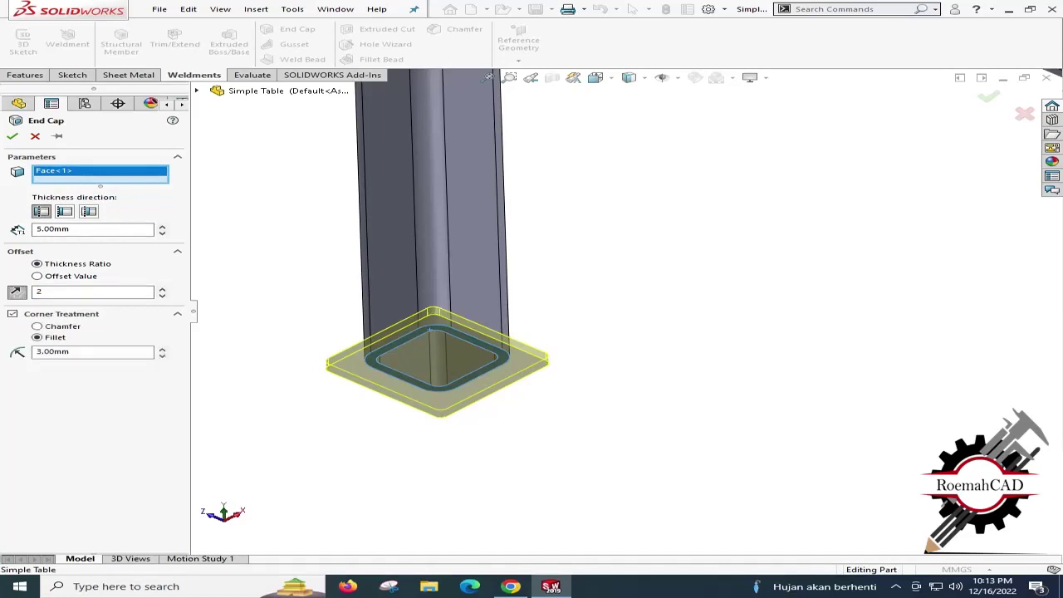
pyautogui.click(12, 136)
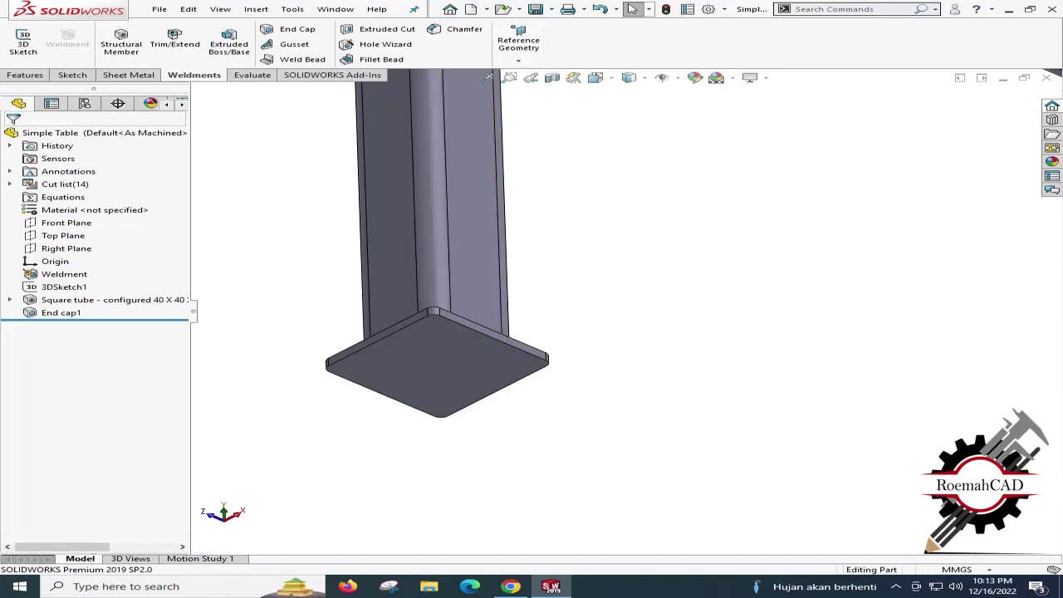
# Measure the distance between two opposite parallel edges of the end cap's underside.
pyautogui.click(252, 75)
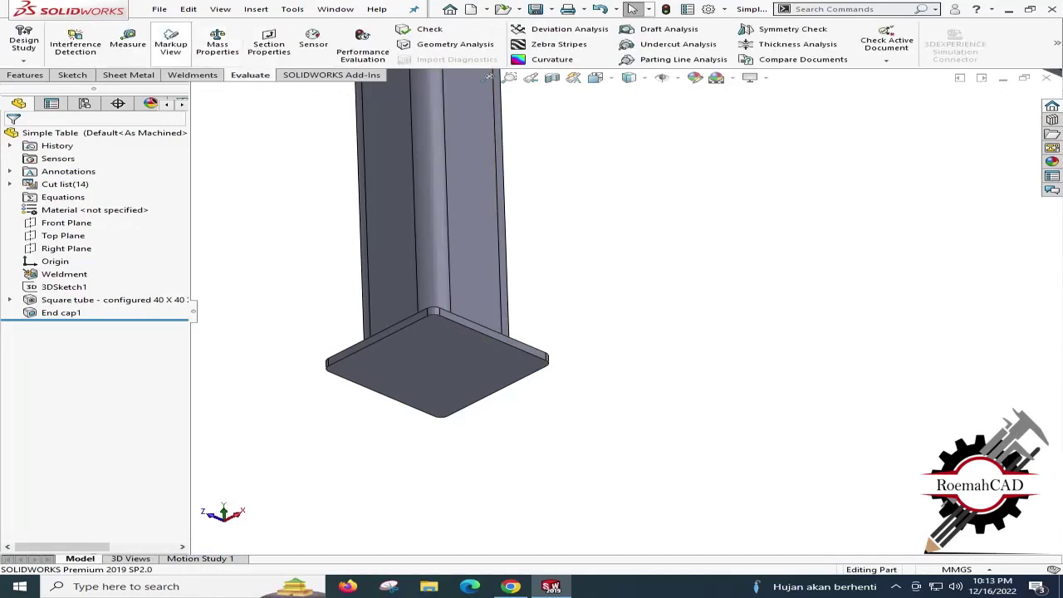
pyautogui.click(127, 43)
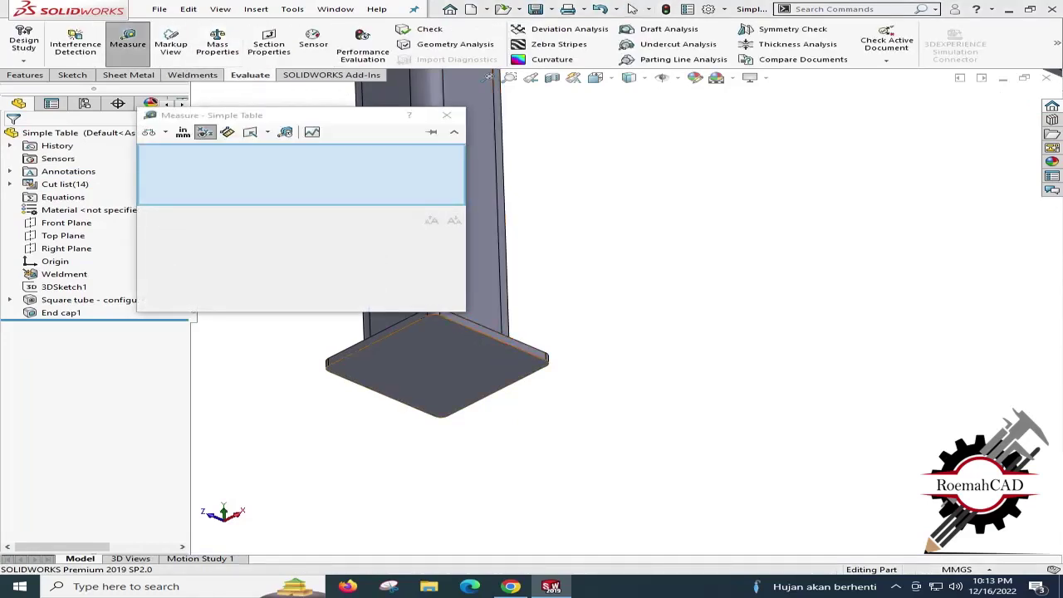
pyautogui.click(405, 326)
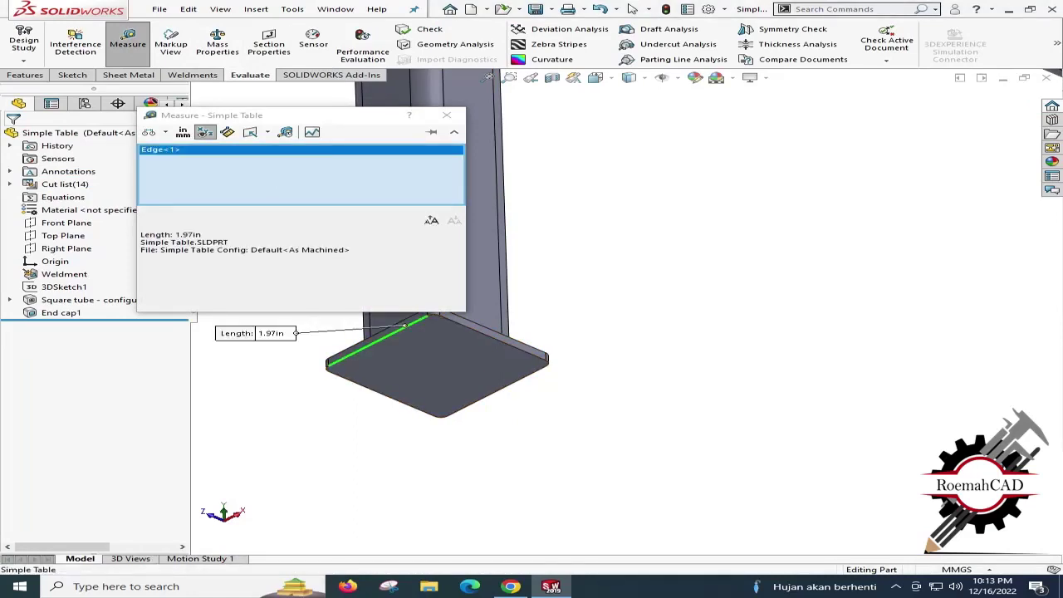
pyautogui.click(527, 376)
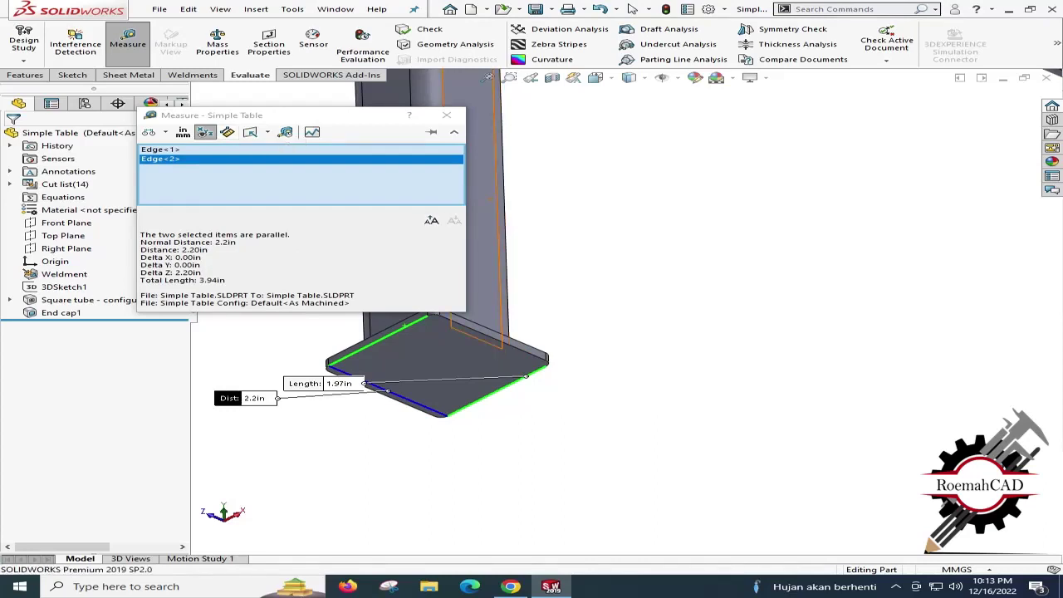
# Switch the measurement length unit to millimetres, then finish measuring the end cap.
pyautogui.click(183, 132)
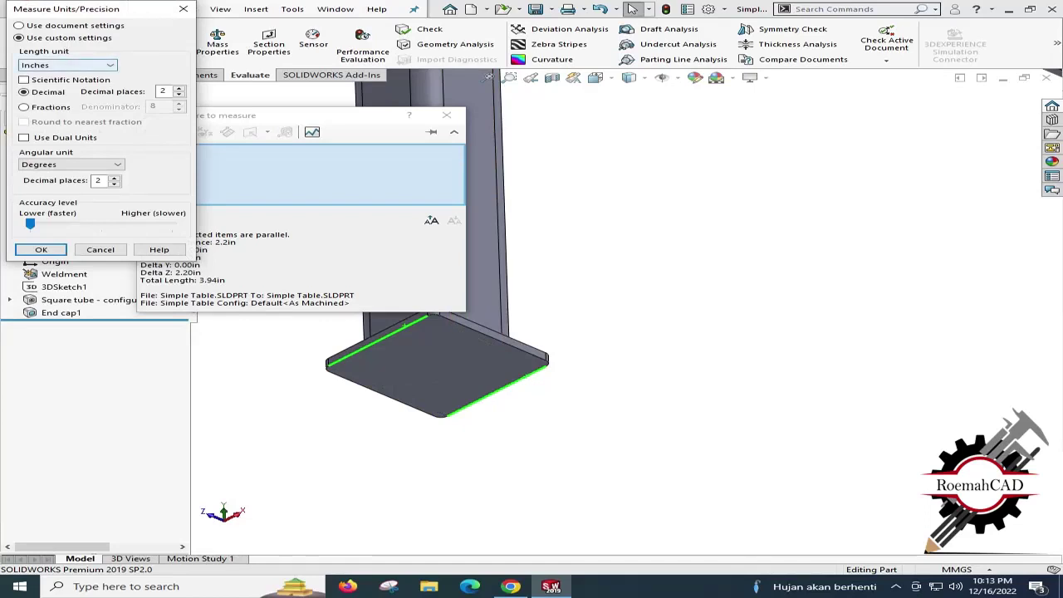
pyautogui.click(69, 65)
pyautogui.click(45, 99)
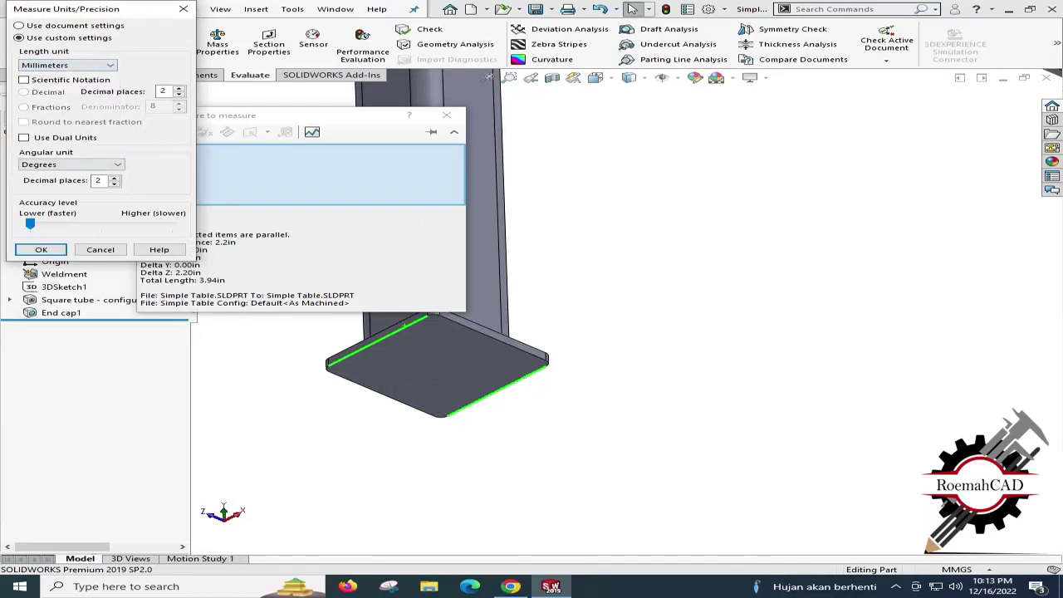
pyautogui.press('Return')
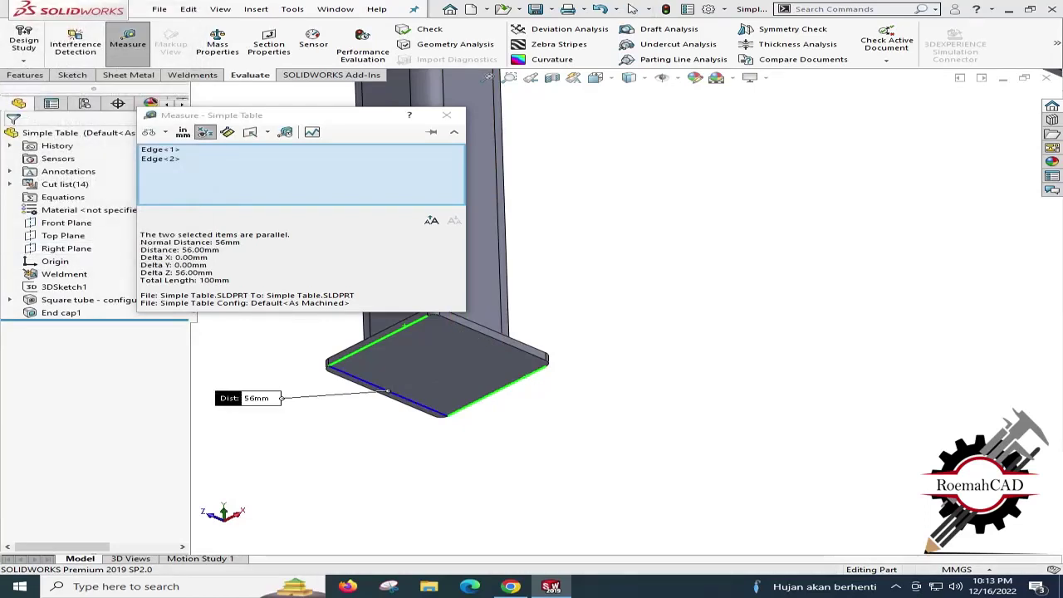
pyautogui.click(447, 115)
# Edit the end cap and set its offset thickness ratio to 4.
pyautogui.click(469, 362)
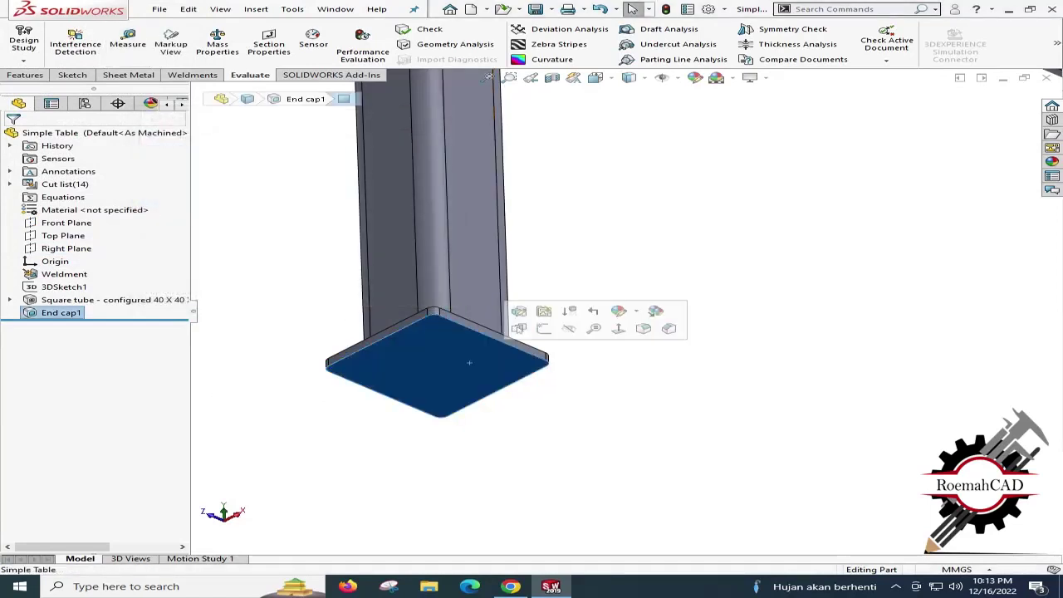
pyautogui.click(518, 310)
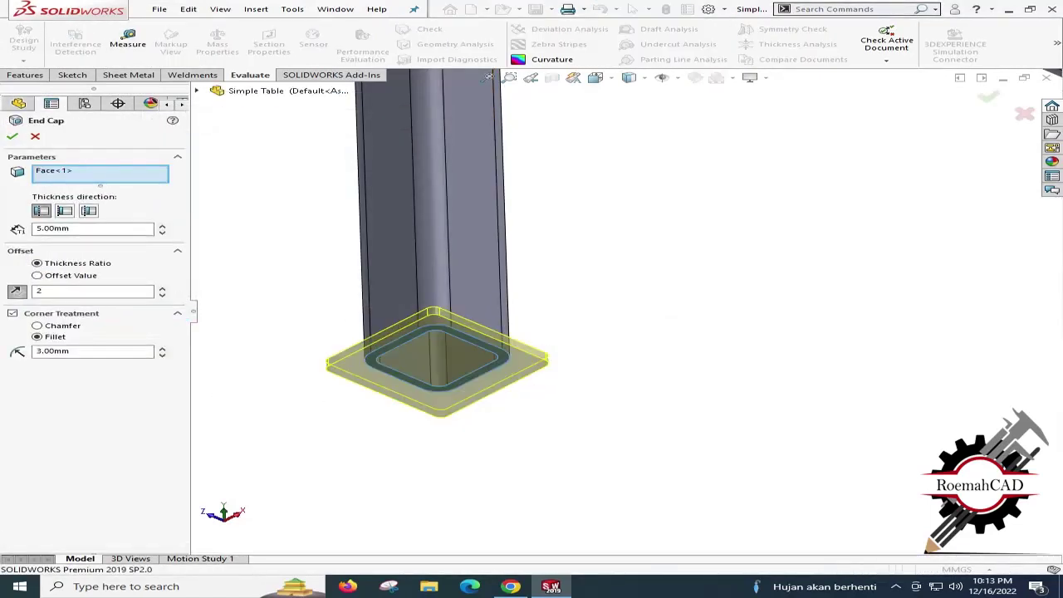
pyautogui.write('4')
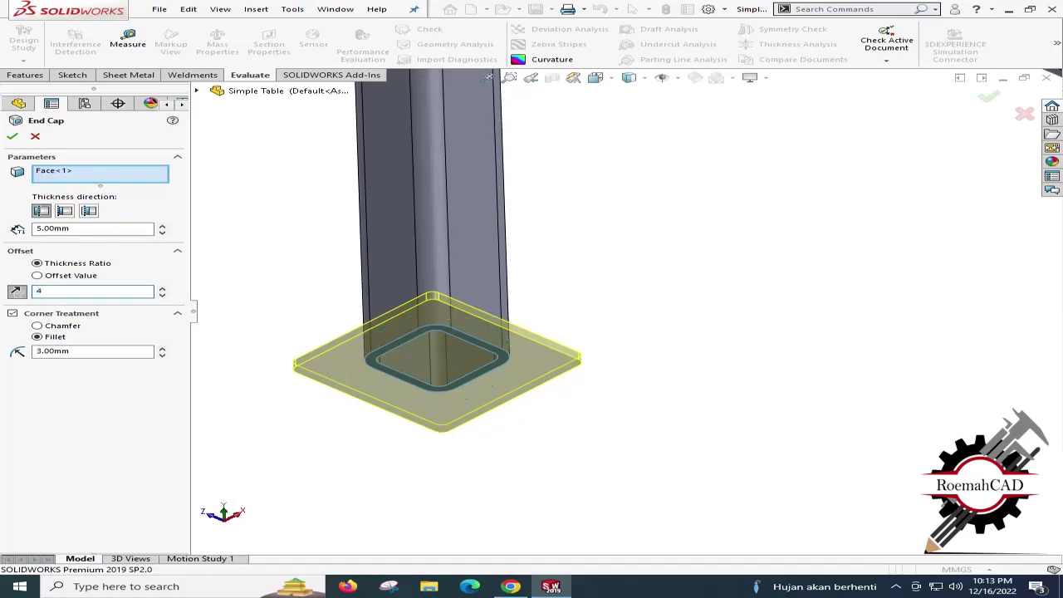
pyautogui.press('Return')
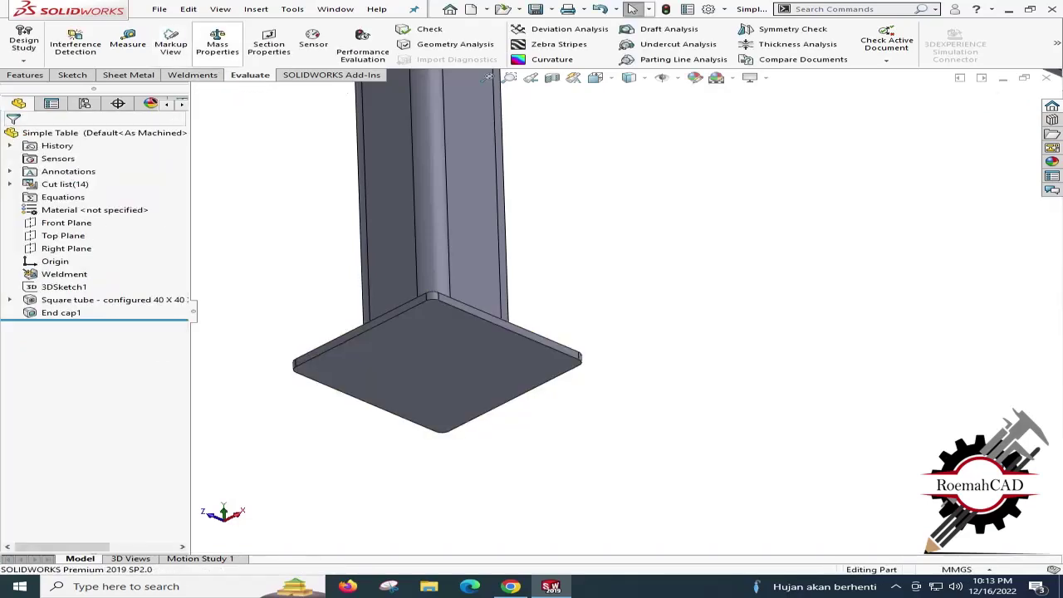
# Measure the enlarged end cap's width between its opposite parallel edges.
pyautogui.click(127, 41)
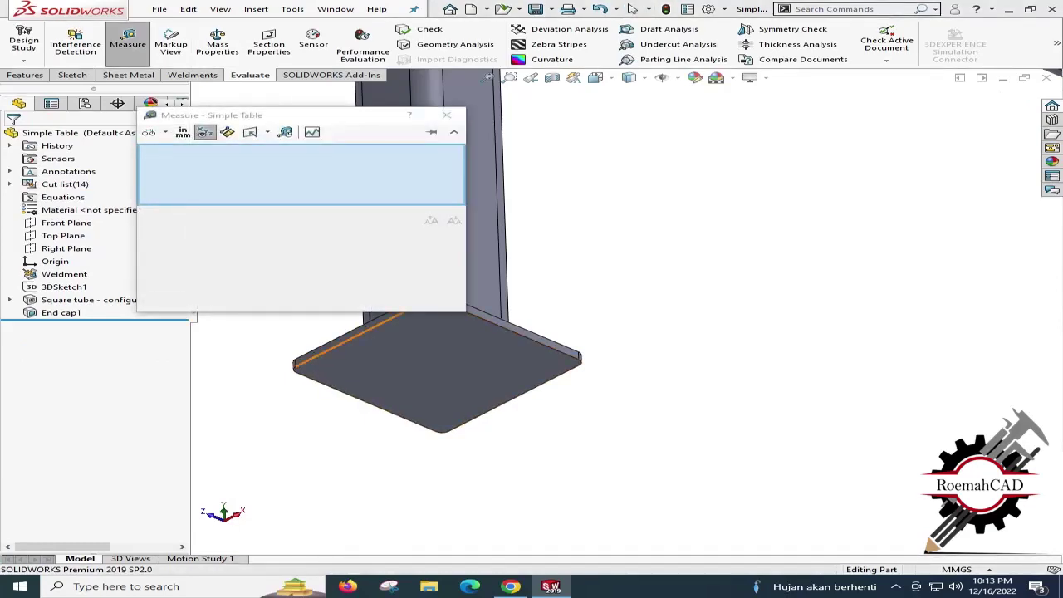
pyautogui.click(365, 330)
pyautogui.click(496, 409)
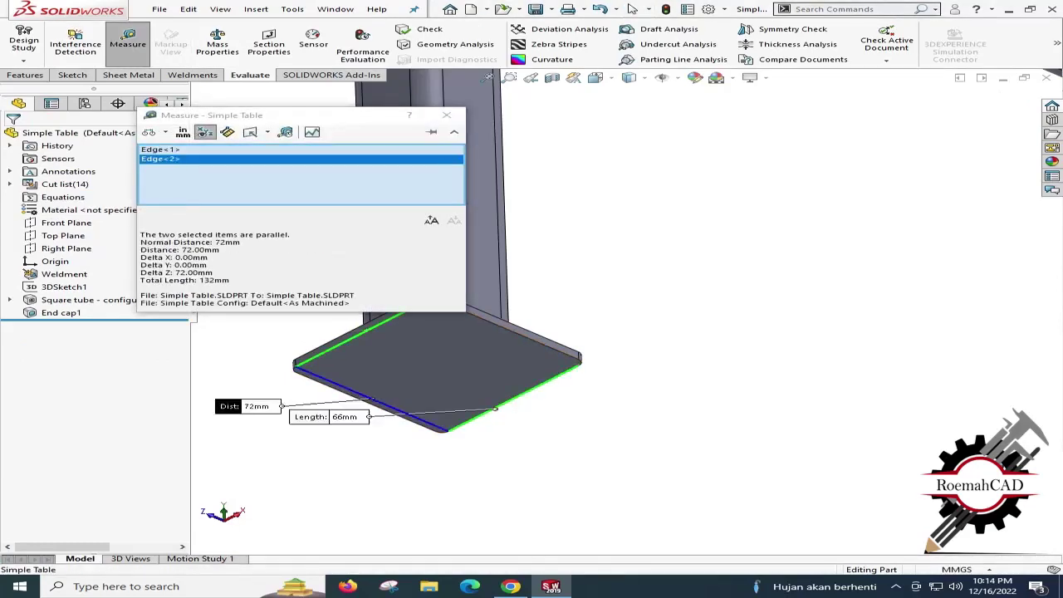
pyautogui.click(447, 115)
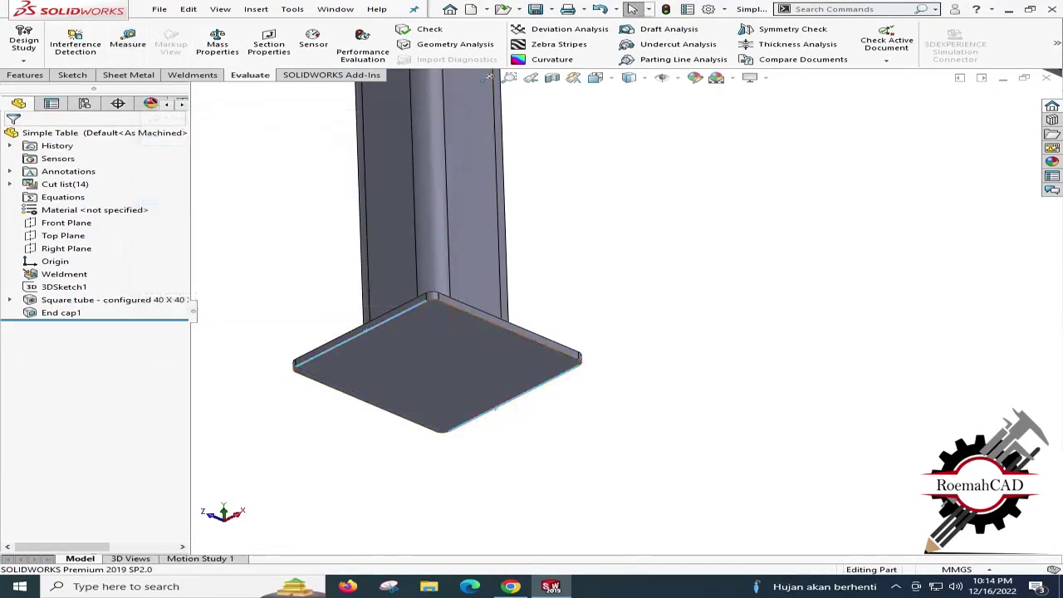
# Edit the end cap and set its offset thickness ratio to 8.
pyautogui.click(407, 392)
pyautogui.rightClick(406, 392)
pyautogui.click(425, 289)
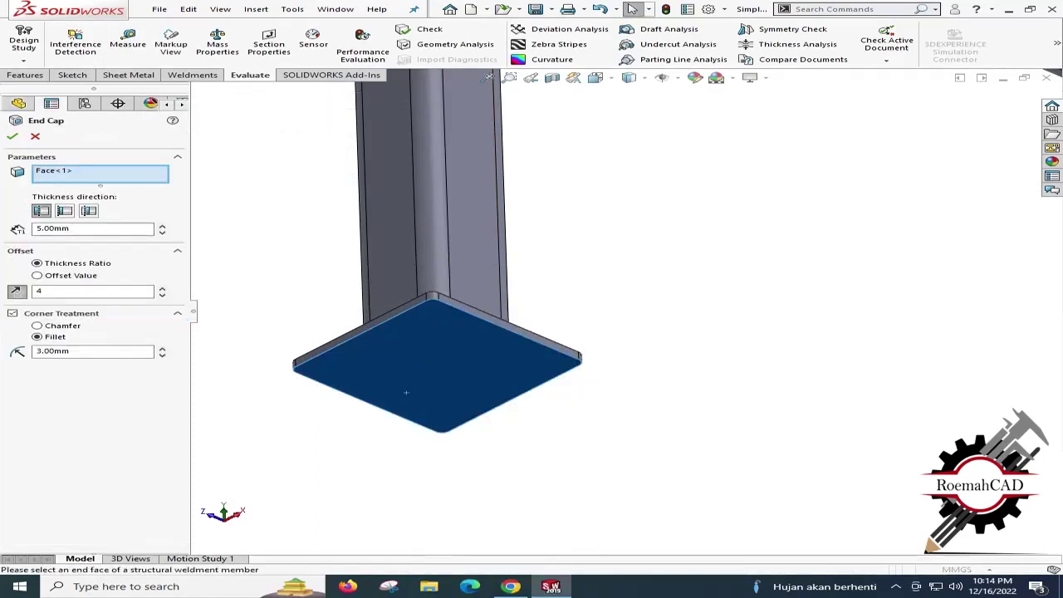
pyautogui.doubleClick(40, 291)
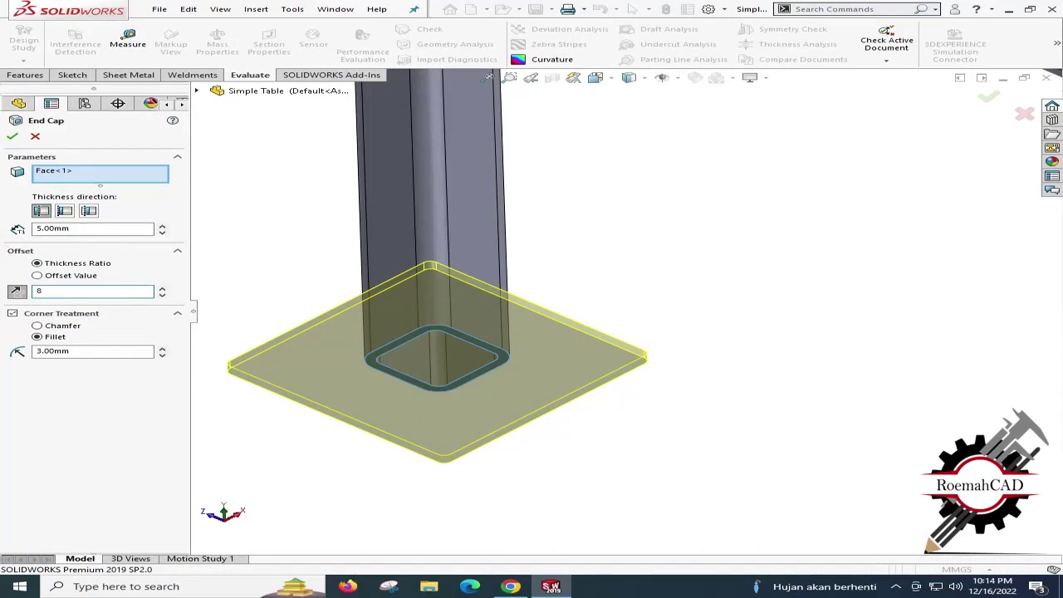
pyautogui.click(12, 135)
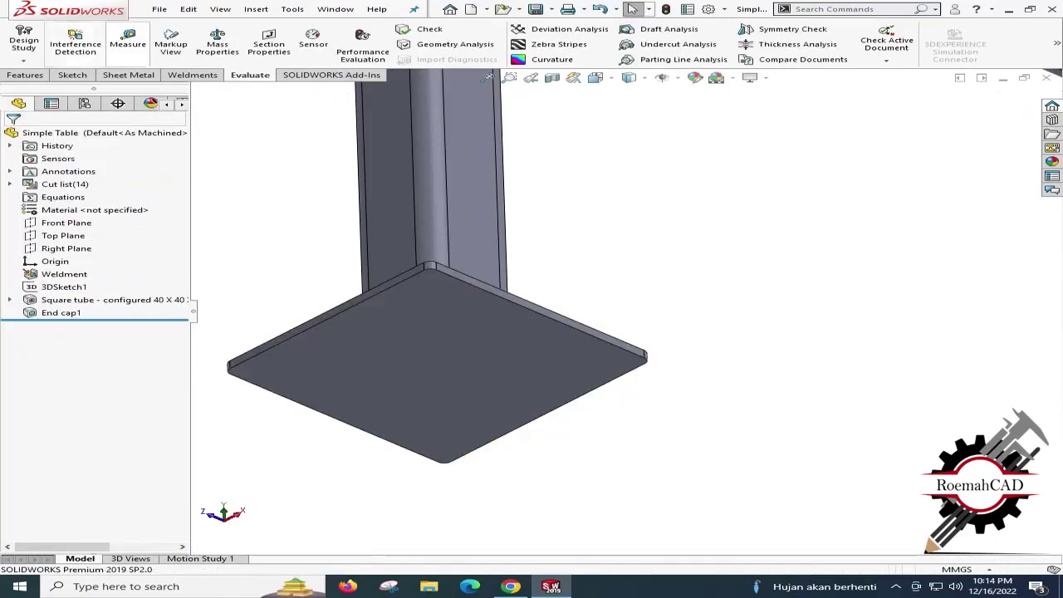
# Measure the resized cap plate again from one edge to the parallel edge opposite.
pyautogui.click(128, 42)
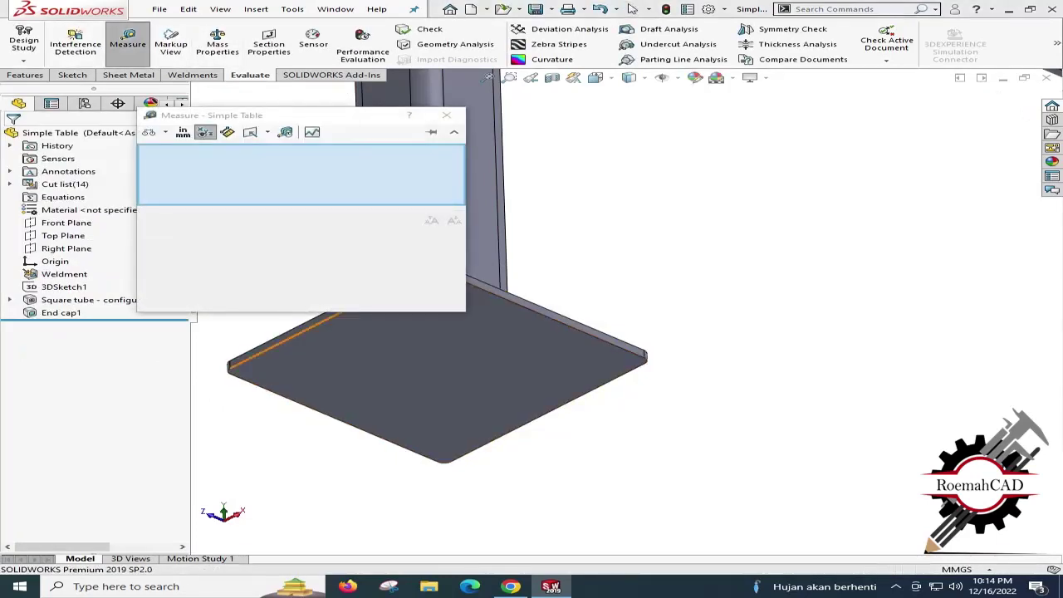
pyautogui.click(324, 320)
pyautogui.click(515, 428)
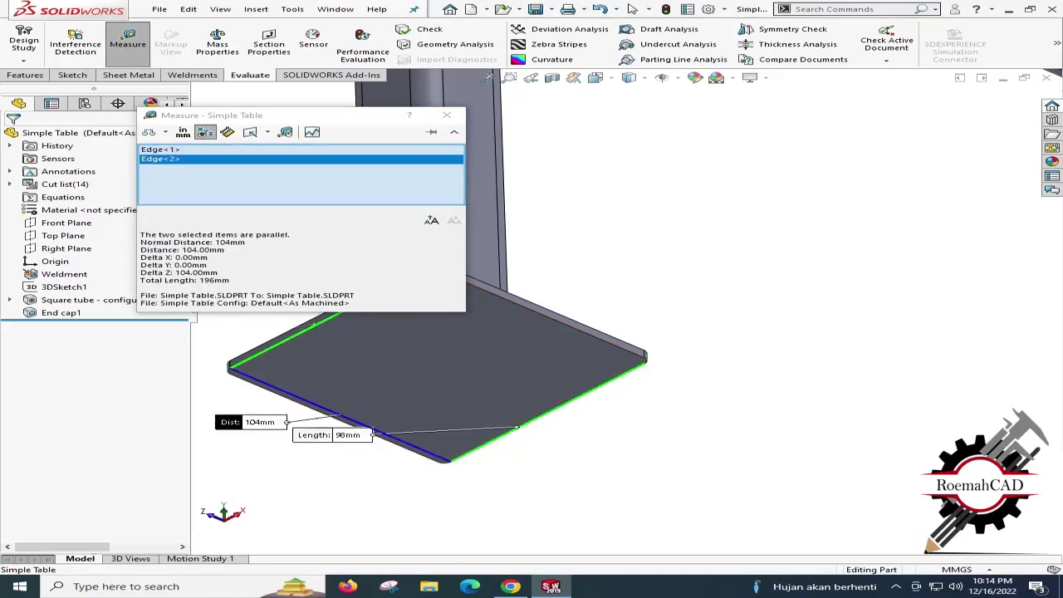
pyautogui.click(447, 115)
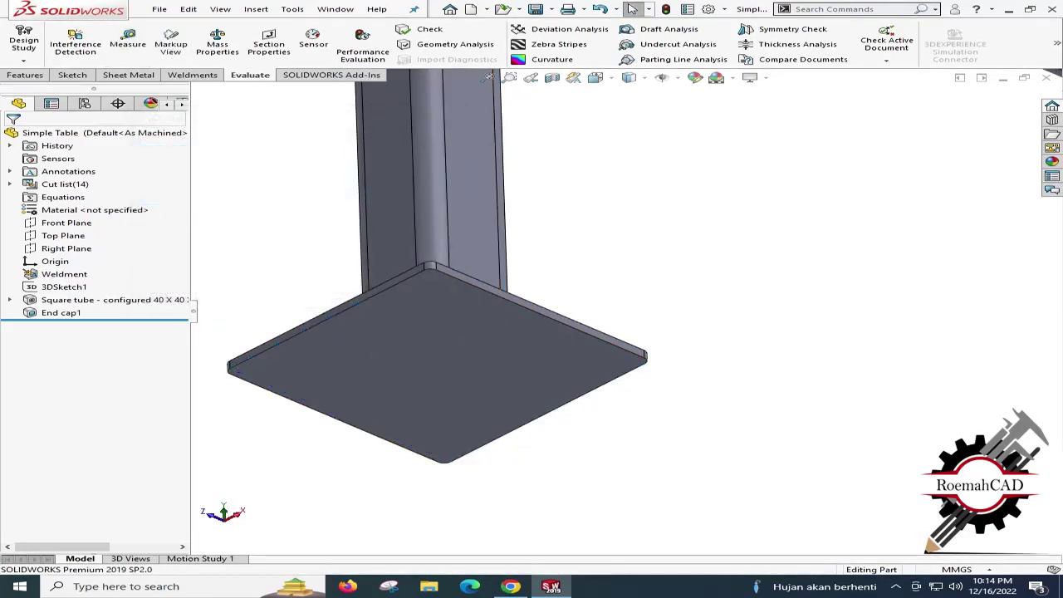
# Edit the end cap and add the open bottom face of a leg adjacent to the capped one.
pyautogui.rightClick(377, 323)
pyautogui.click(393, 273)
pyautogui.click(489, 77)
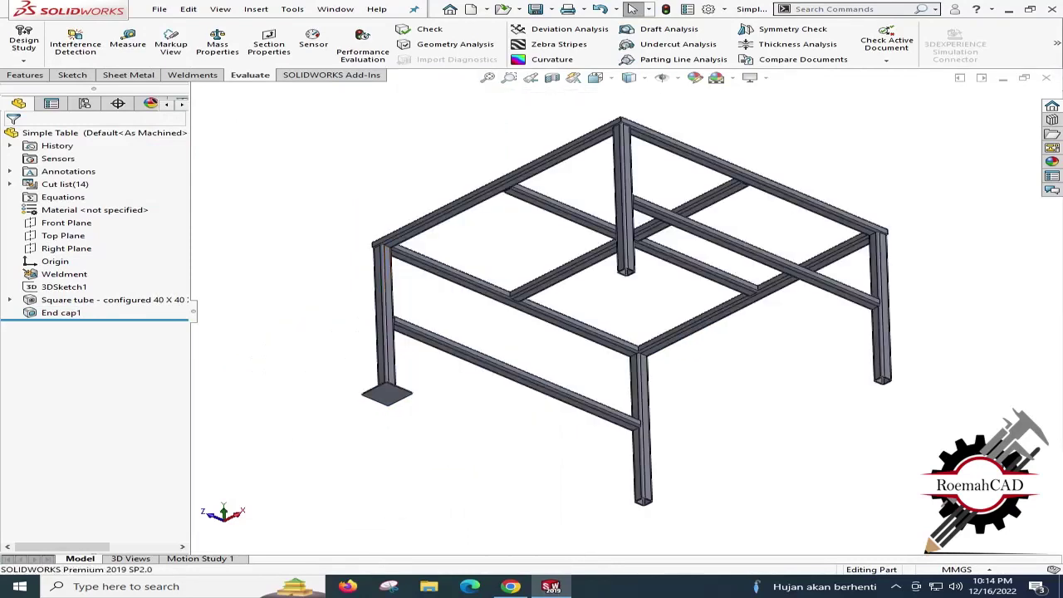
pyautogui.click(387, 396)
pyautogui.click(446, 344)
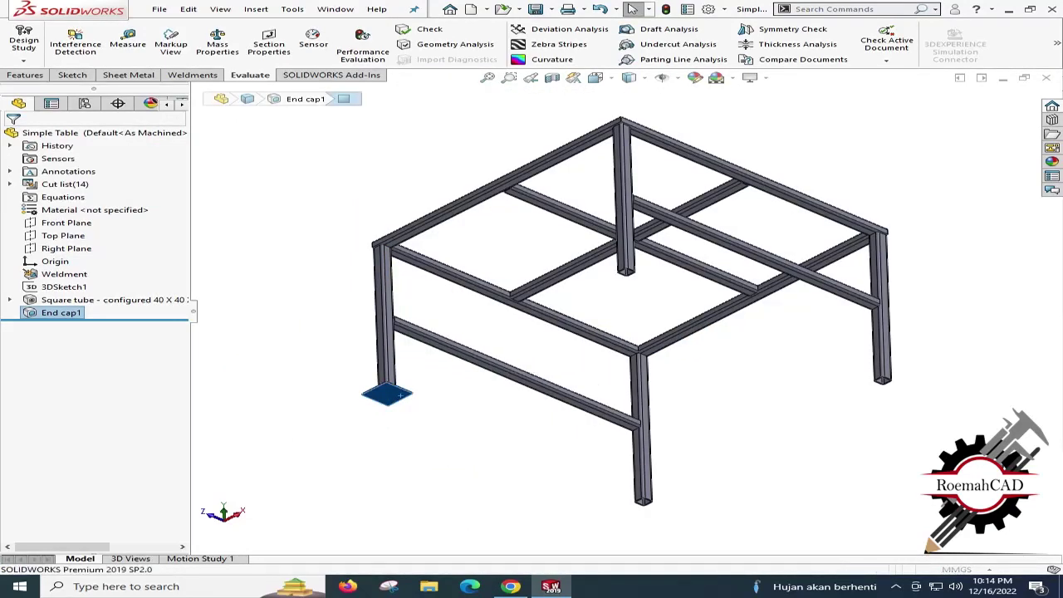
pyautogui.scroll(-10, 632, 264)
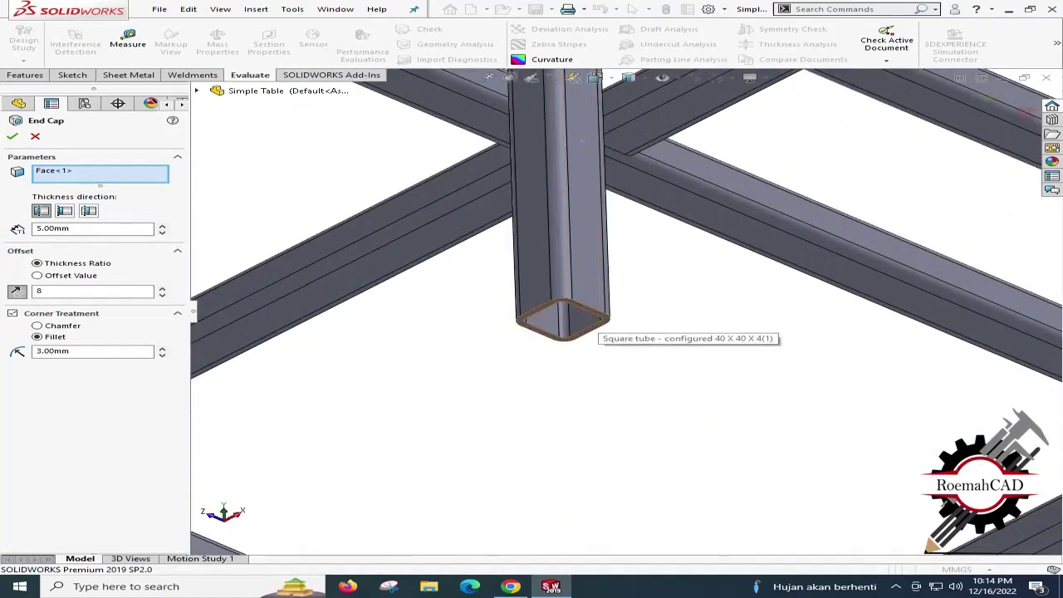
pyautogui.click(582, 326)
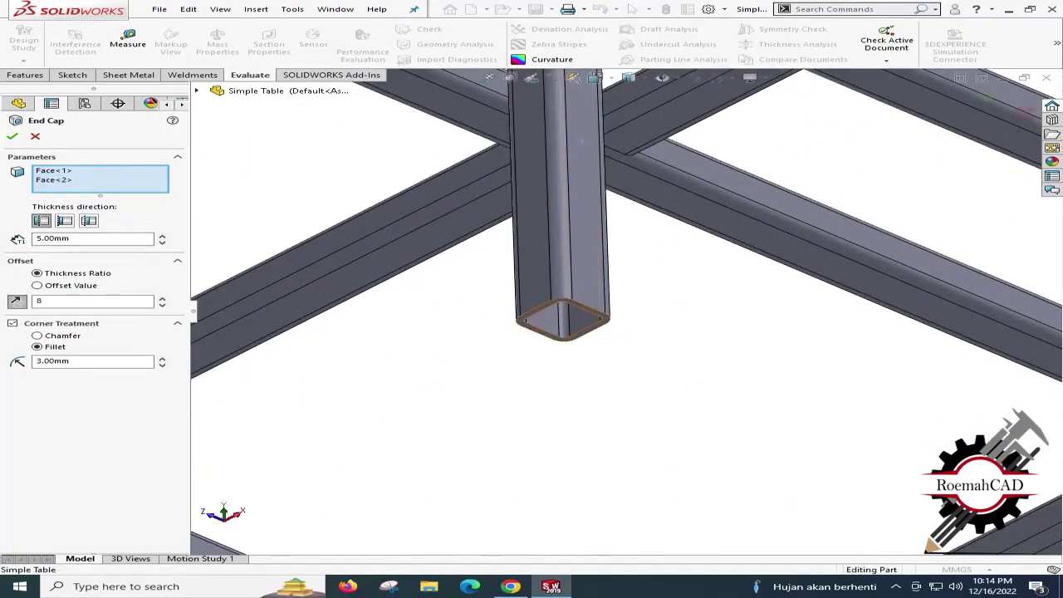
pyautogui.scroll(8, 581, 326)
pyautogui.scroll(1, 633, 317)
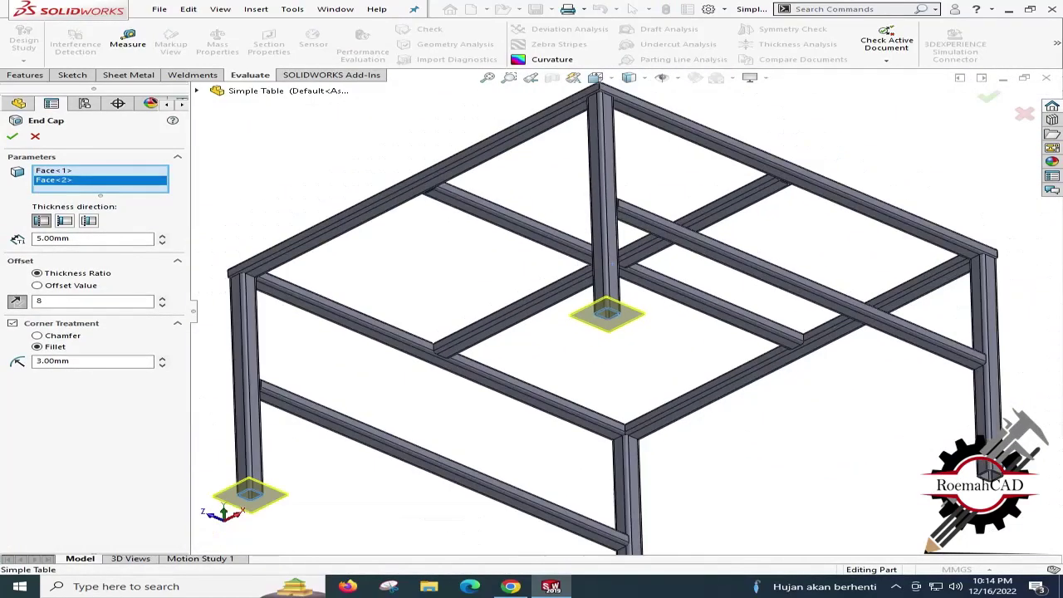
# Add the bottom face of the leg diagonally opposite the first capped leg to the end cap selection.
pyautogui.keyDown('ctrl'); pyautogui.moveTo(980, 473); pyautogui.dragTo(801, 355, button='middle'); pyautogui.keyUp('ctrl')
pyautogui.scroll(-8, 818, 362)
pyautogui.scroll(-2, 872, 342)
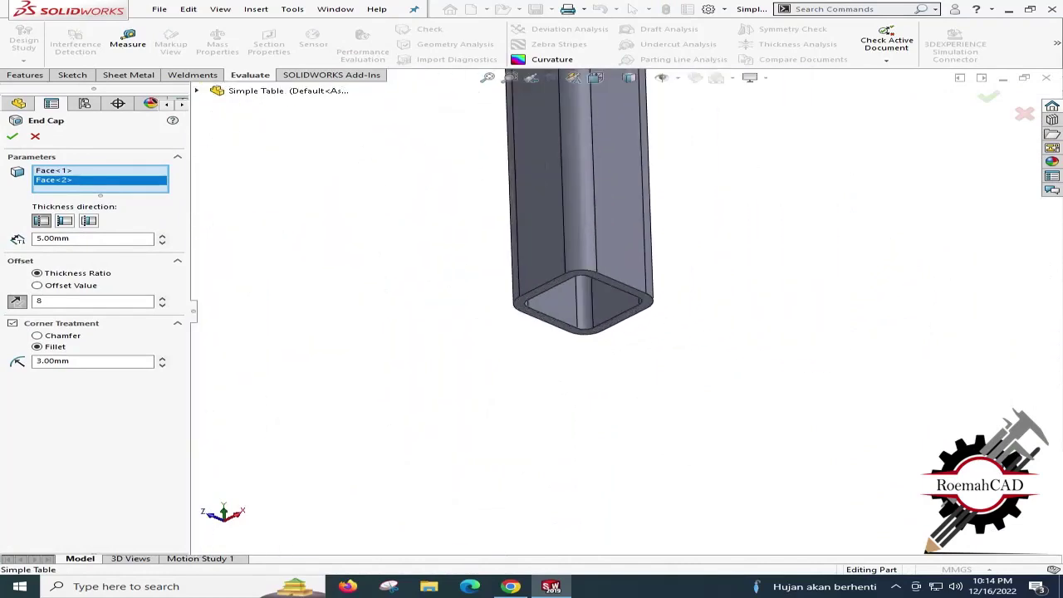
pyautogui.click(621, 320)
pyautogui.scroll(6, 621, 320)
pyautogui.scroll(3, 615, 309)
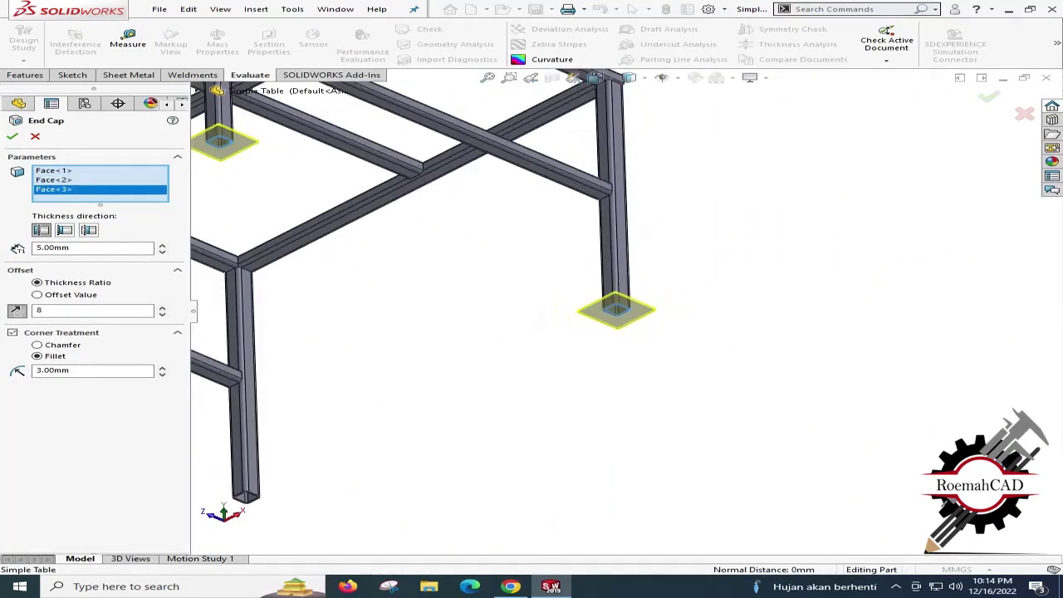
# Add the last open leg's bottom face, apply the end cap, and show the table in isometric view.
pyautogui.scroll(-10, 591, 380)
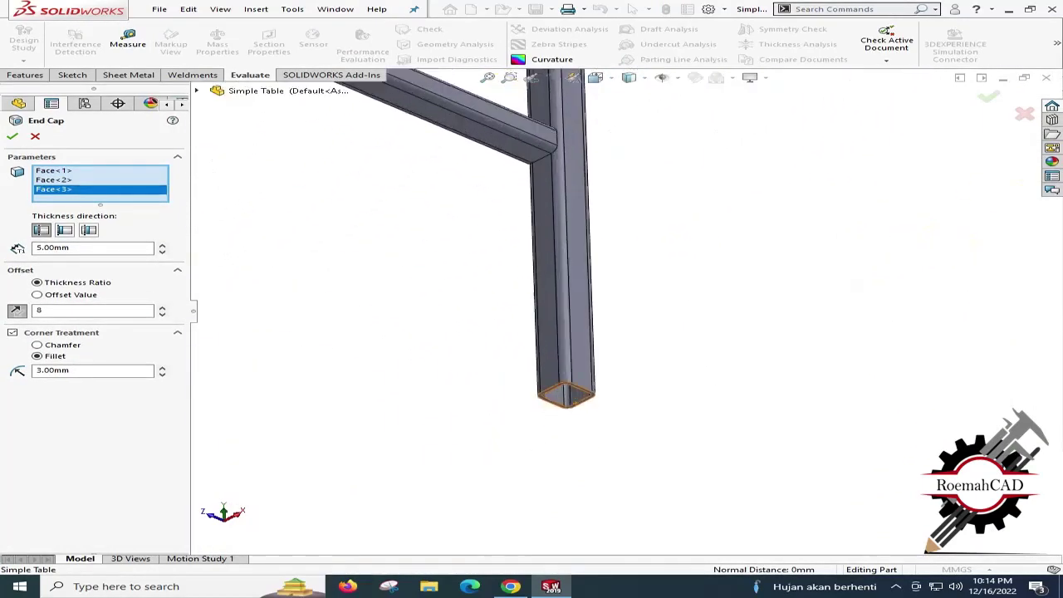
pyautogui.click(585, 374)
pyautogui.scroll(6, 586, 373)
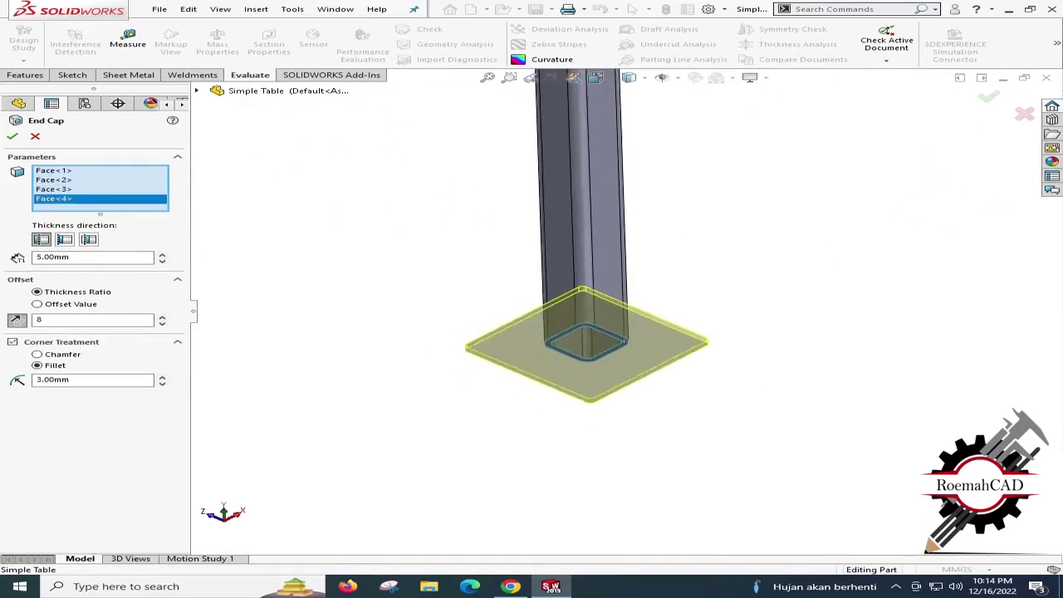
pyautogui.scroll(3, 614, 320)
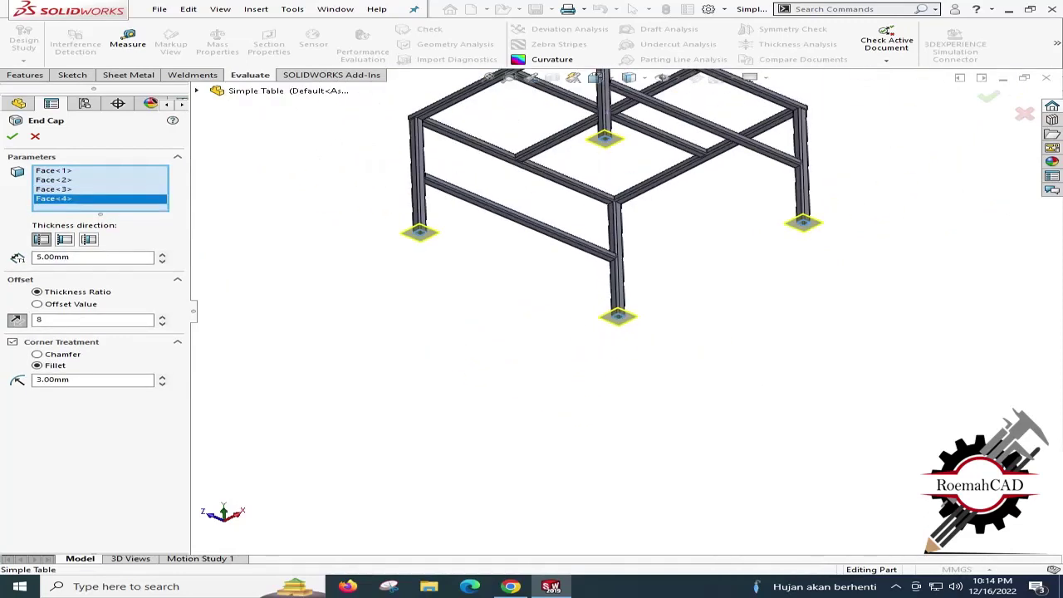
pyautogui.click(13, 136)
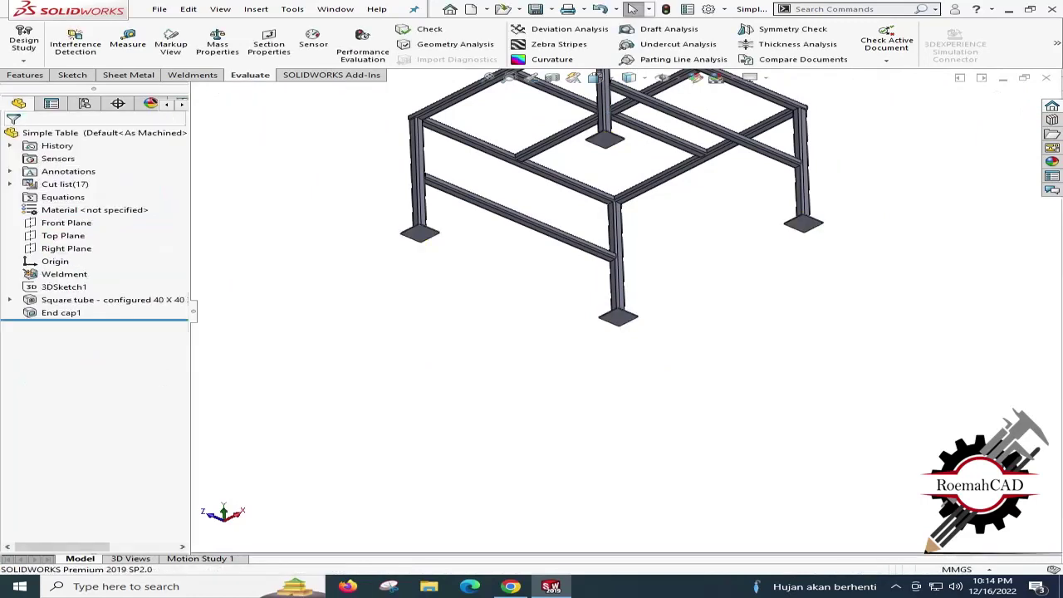
pyautogui.hotkey('ctrl', '7')
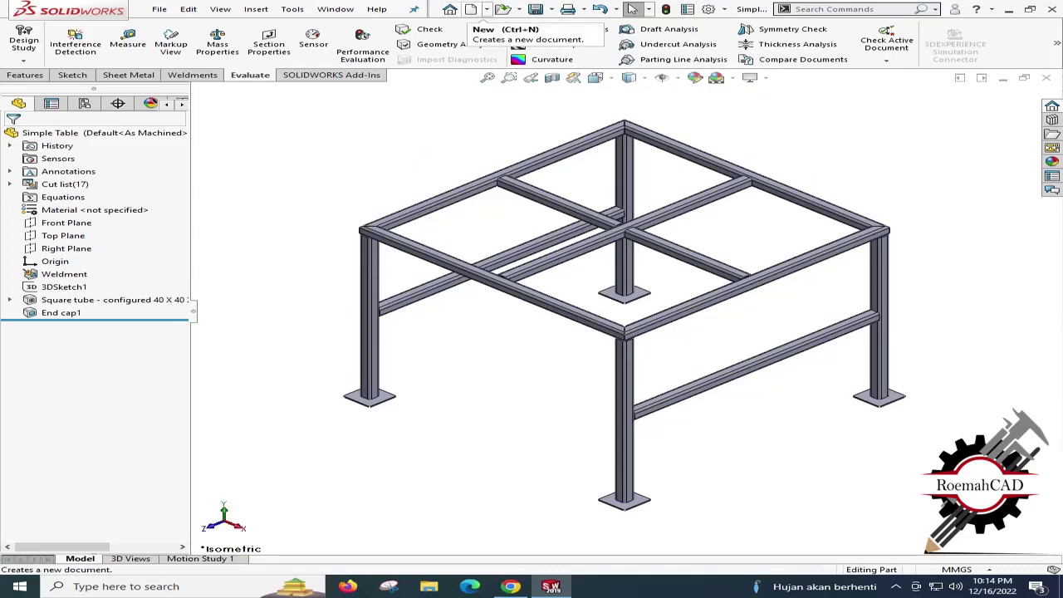
# Create a new part from the Part template and start a sketch on the Top Plane.
pyautogui.click(470, 9)
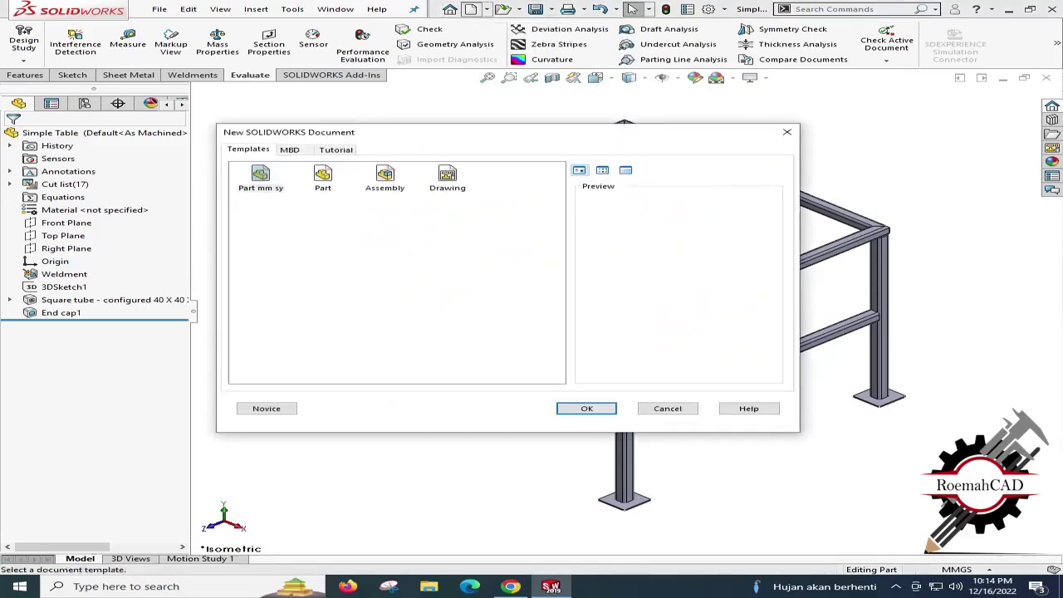
pyautogui.doubleClick(323, 176)
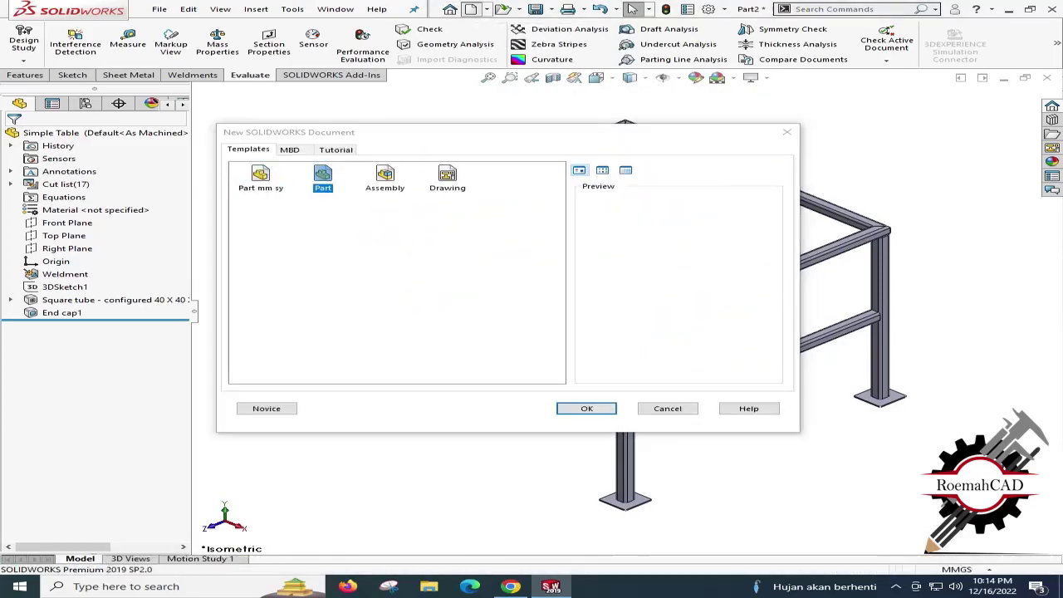
pyautogui.click(25, 75)
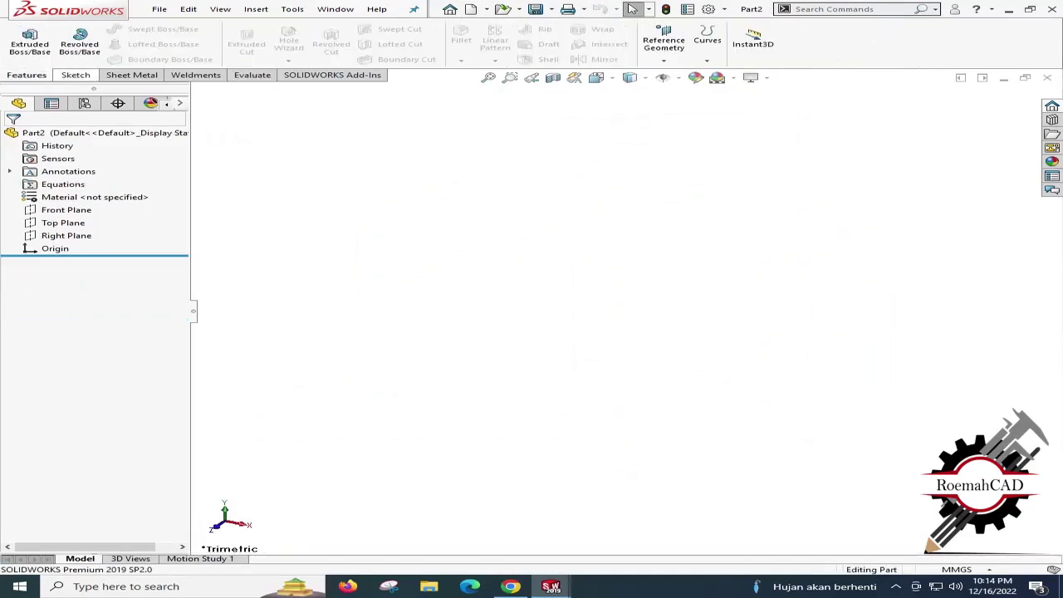
pyautogui.click(72, 74)
pyautogui.click(23, 40)
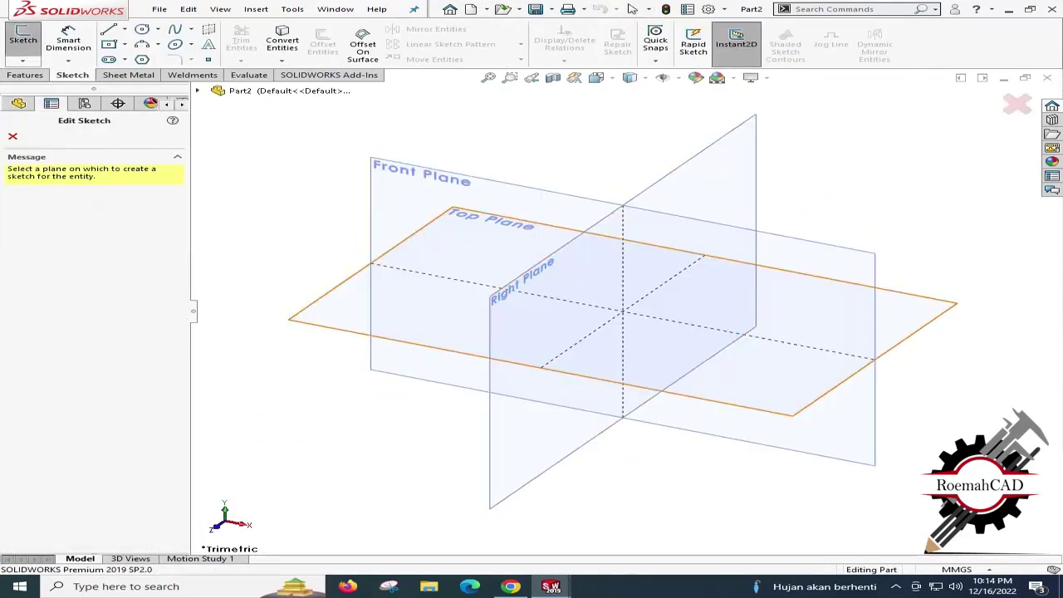
pyautogui.click(440, 286)
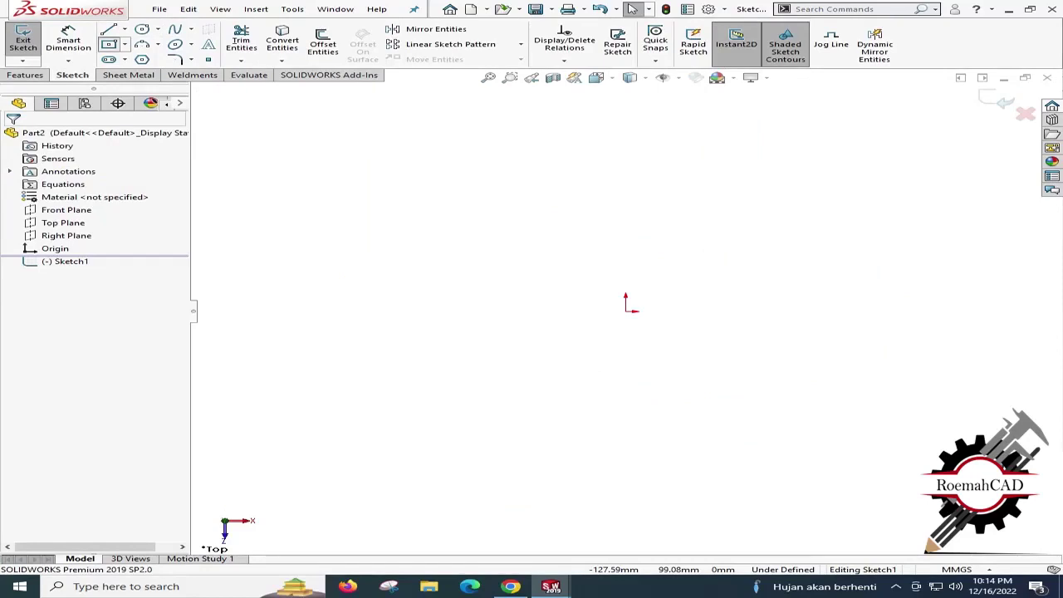
# Sketch a center rectangle at the origin, about 118 mm wide and 112 mm high.
pyautogui.click(109, 44)
pyautogui.click(625, 310)
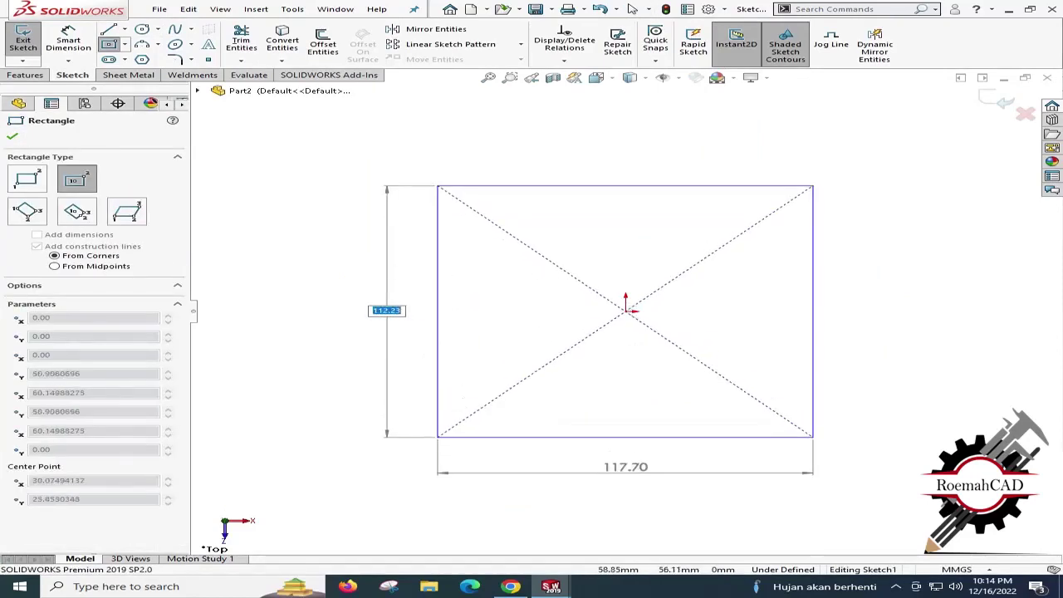
pyautogui.click(813, 186)
pyautogui.rightClick(772, 156)
pyautogui.click(775, 160)
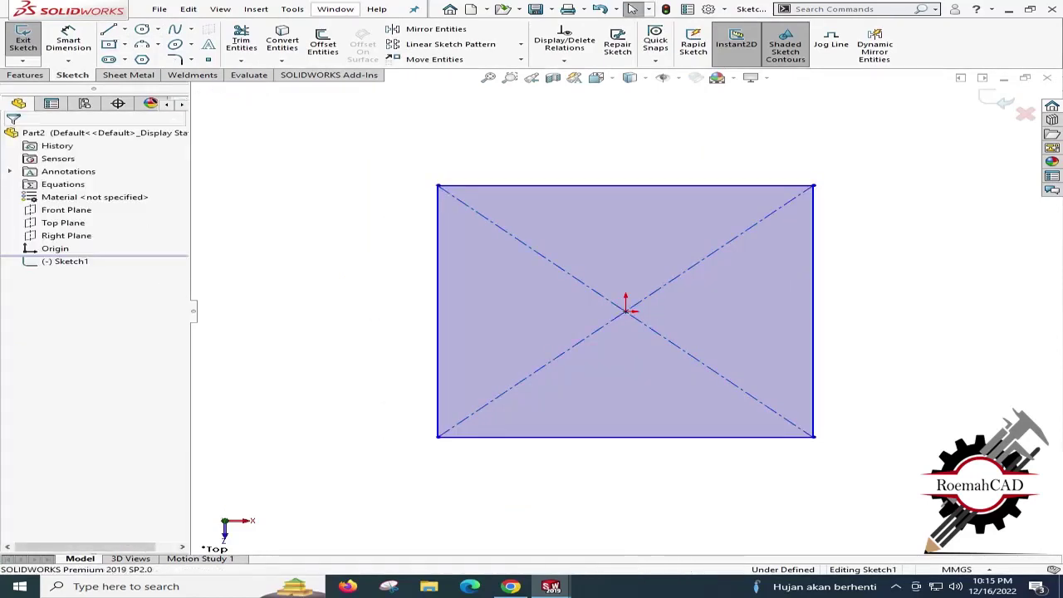
# Switch to the Simple Table document and measure the length of a top frame tube's outer edge.
pyautogui.click(335, 10)
pyautogui.click(371, 131)
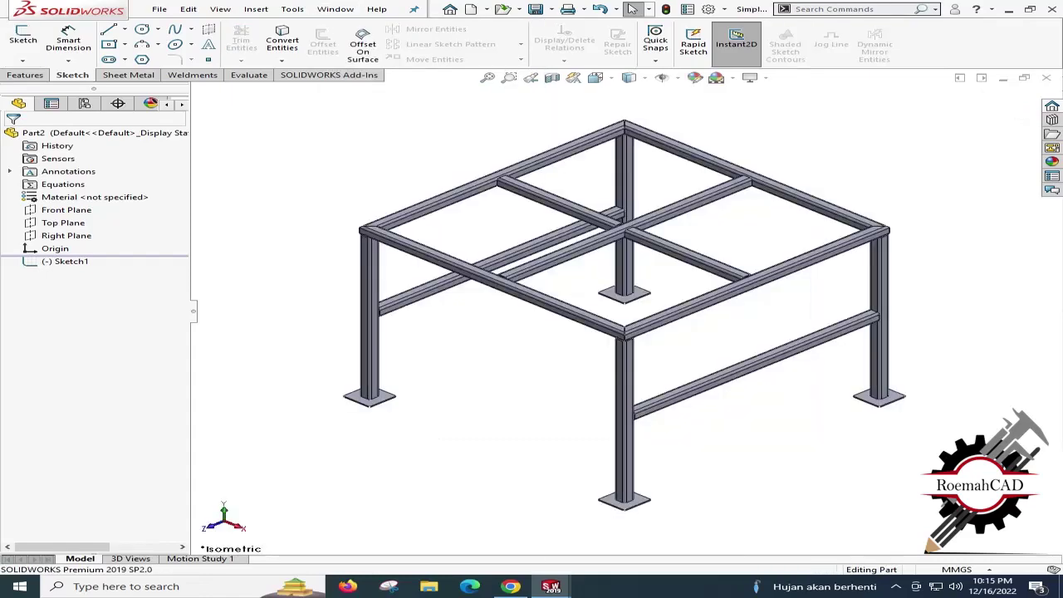
pyautogui.scroll(-3, 377, 196)
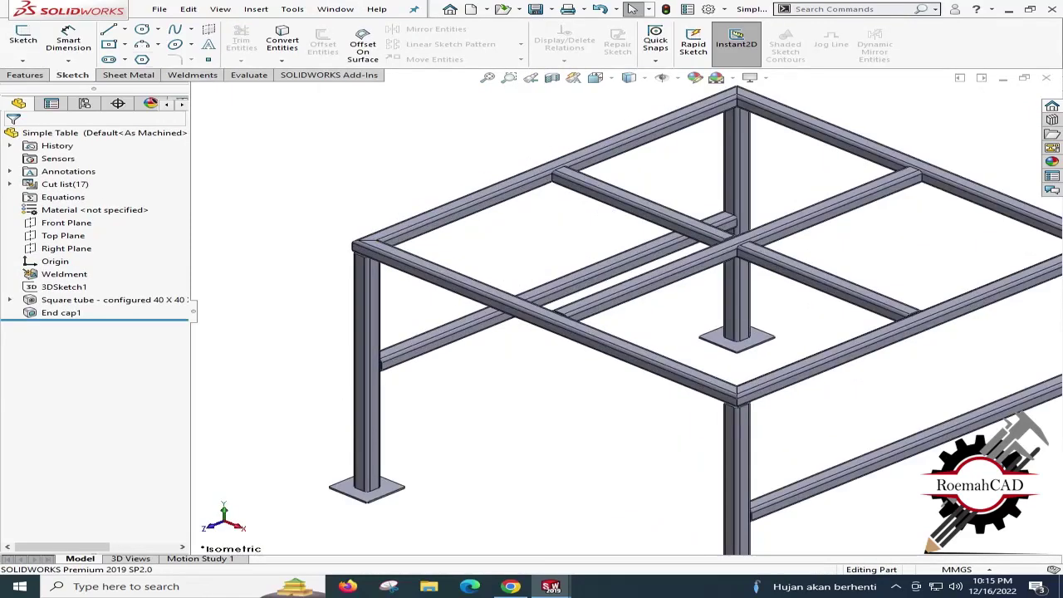
pyautogui.click(249, 75)
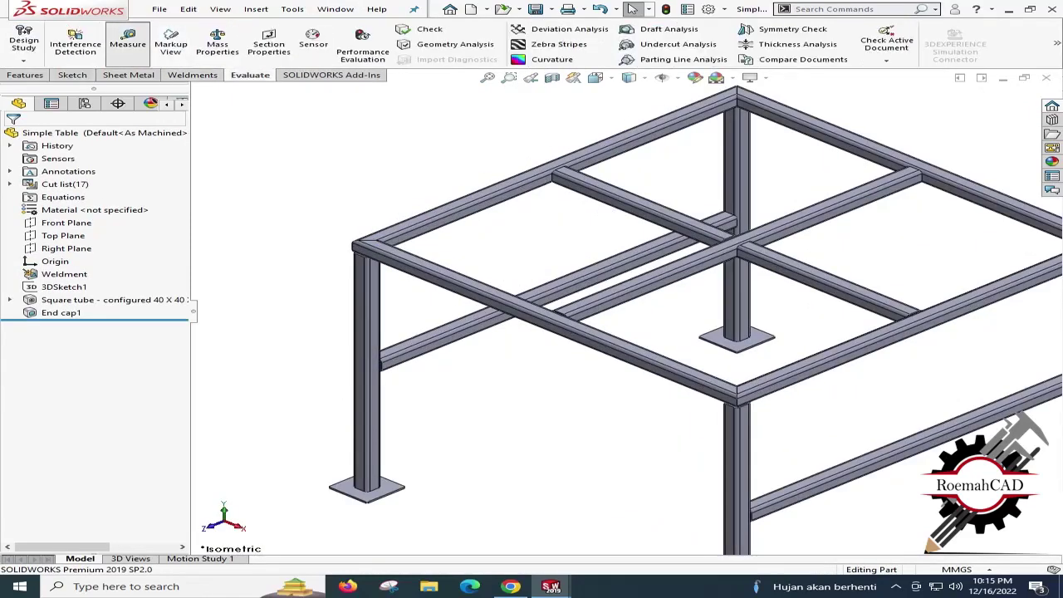
pyautogui.click(127, 42)
pyautogui.moveTo(368, 120); pyautogui.dragTo(261, 103)
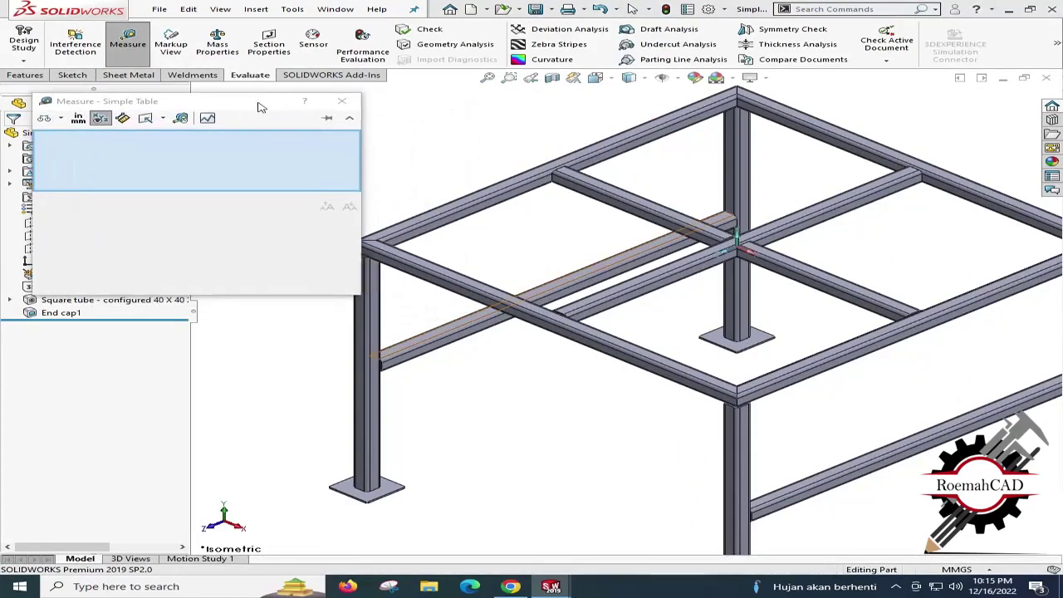
pyautogui.scroll(5, 399, 270)
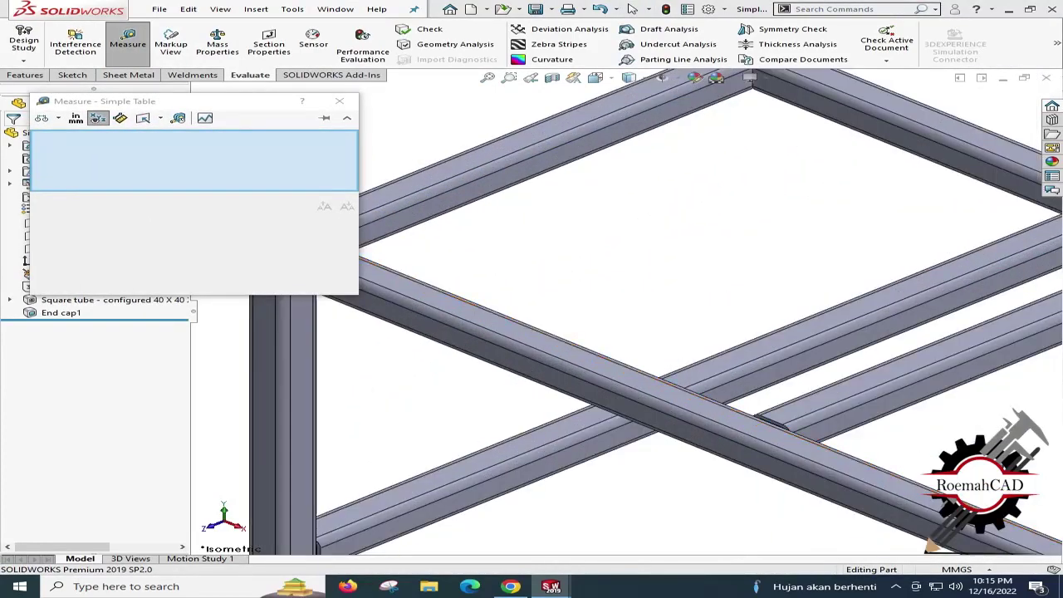
pyautogui.keyDown('ctrl'); pyautogui.moveTo(400, 270); pyautogui.dragTo(634, 268, button='middle'); pyautogui.keyUp('ctrl')
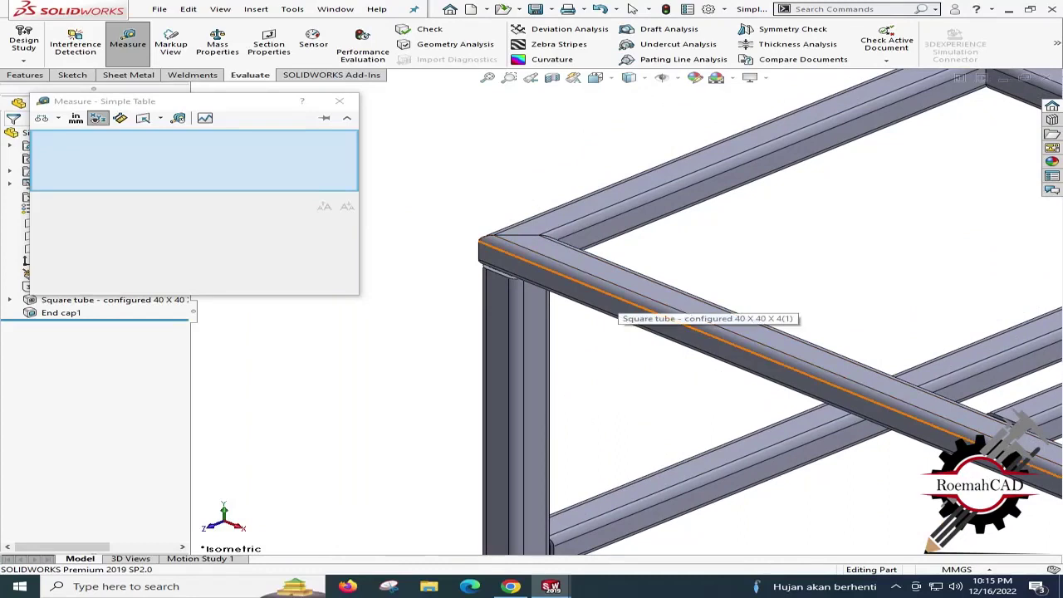
pyautogui.click(619, 297)
pyautogui.doubleClick(91, 220)
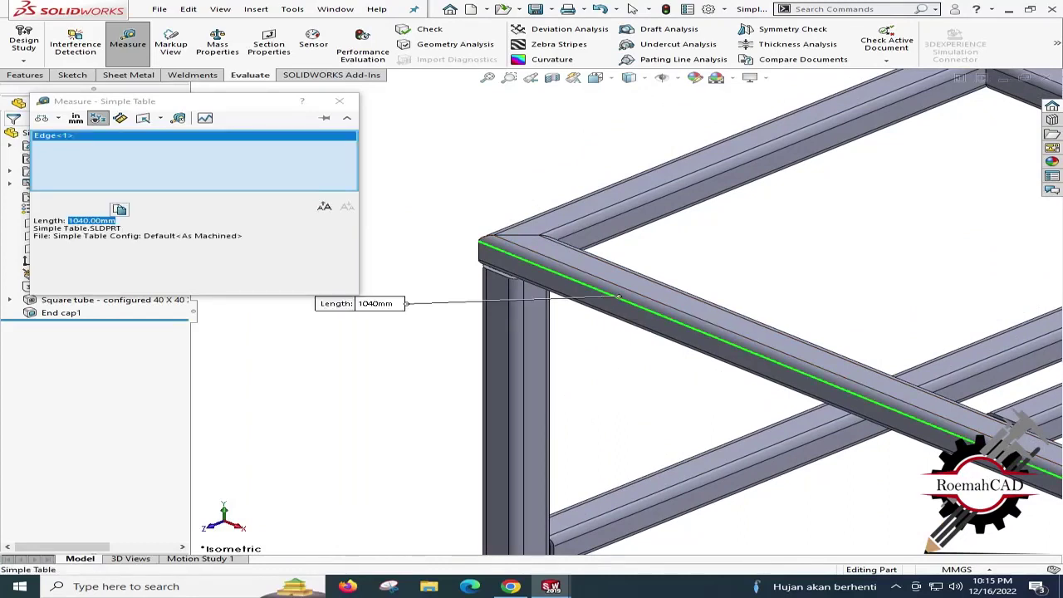
pyautogui.click(339, 100)
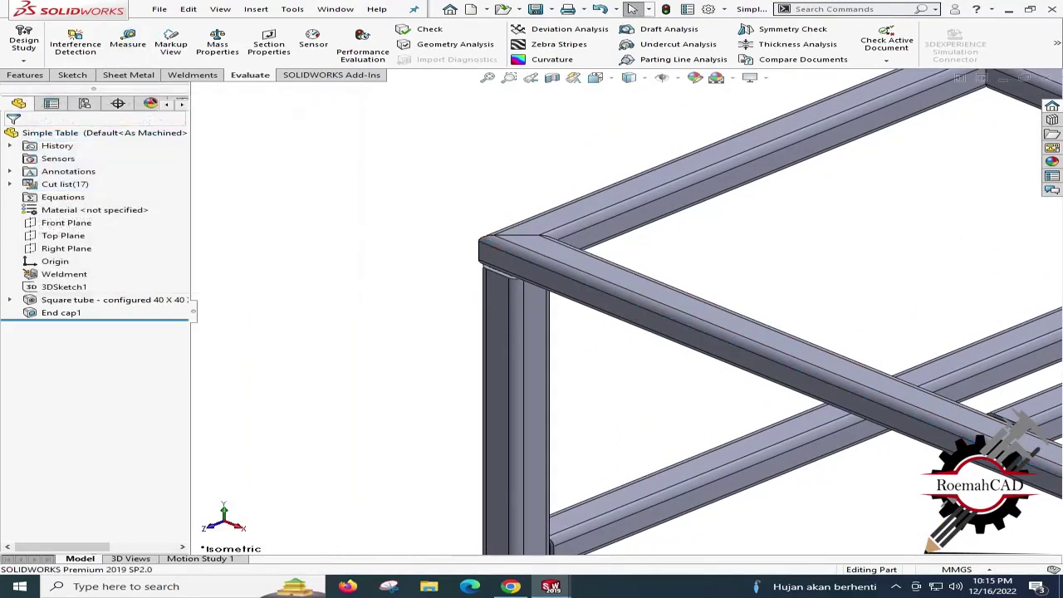
pyautogui.press('f')
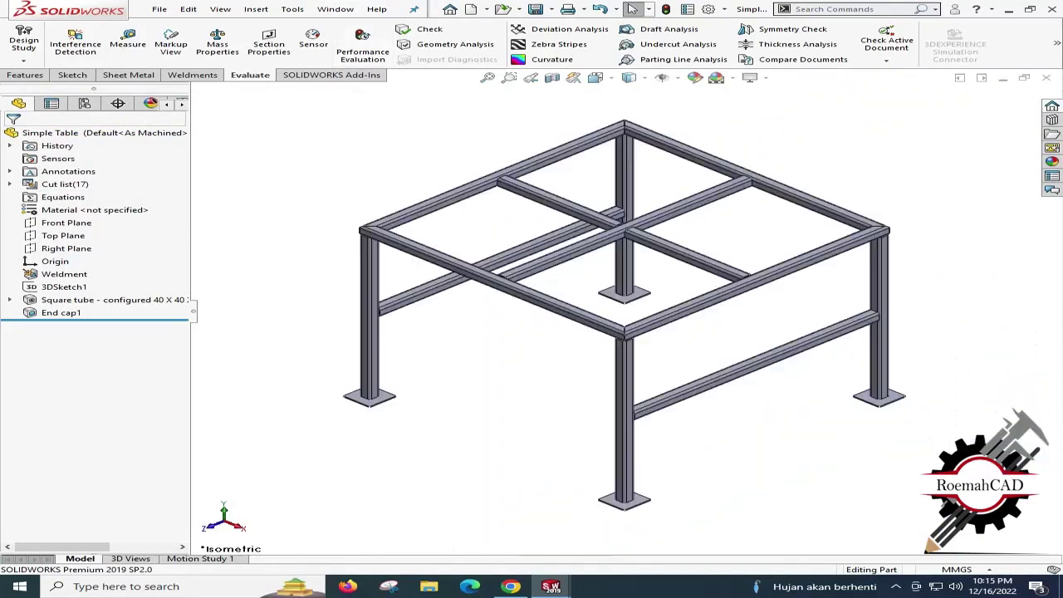
# Return to the Part2 sketch and dimension the rectangle's upper horizontal edge to 1040 mm.
pyautogui.click(335, 8)
pyautogui.click(377, 145)
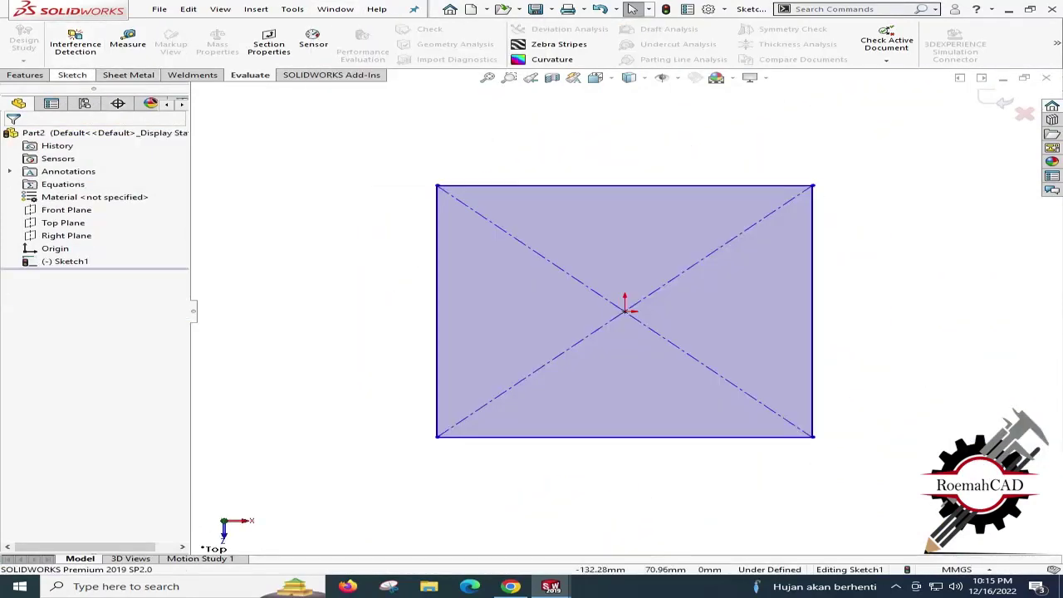
pyautogui.click(72, 74)
pyautogui.click(68, 39)
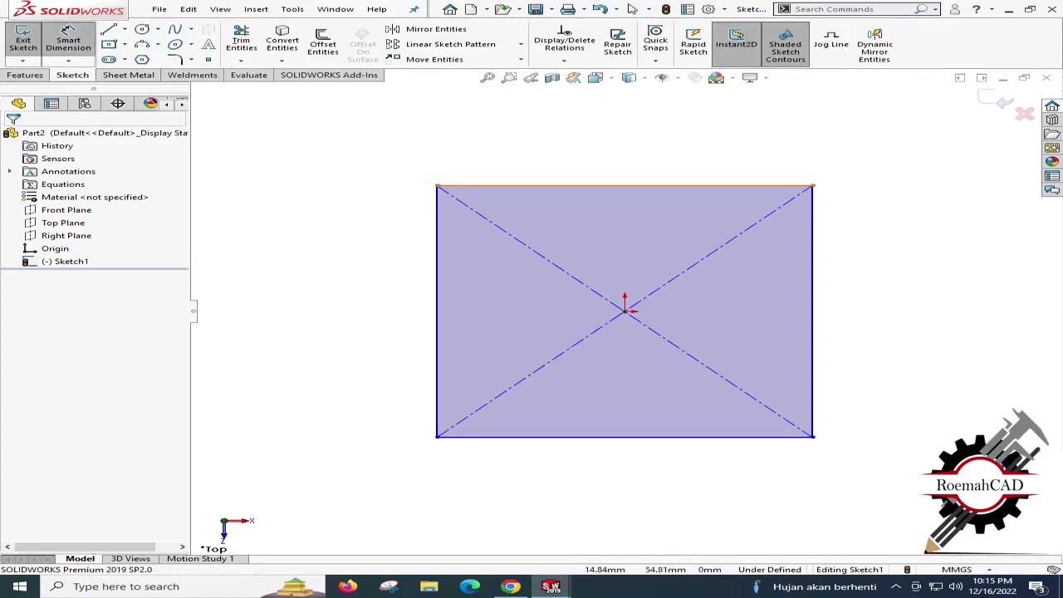
pyautogui.click(614, 186)
pyautogui.click(596, 152)
pyautogui.write('1040')
pyautogui.press('Return')
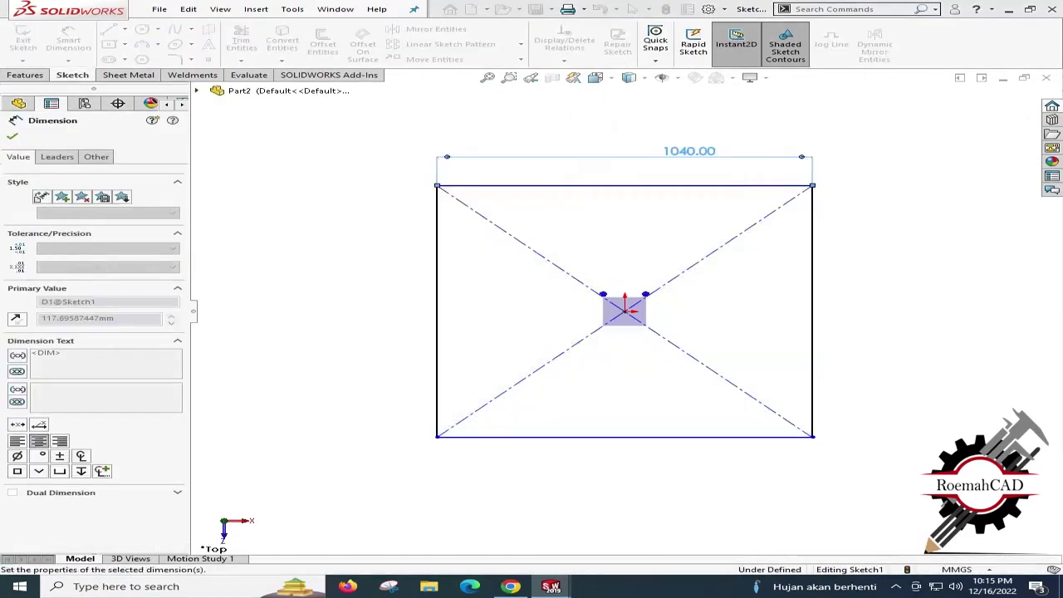
pyautogui.rightClick(731, 115)
pyautogui.click(756, 150)
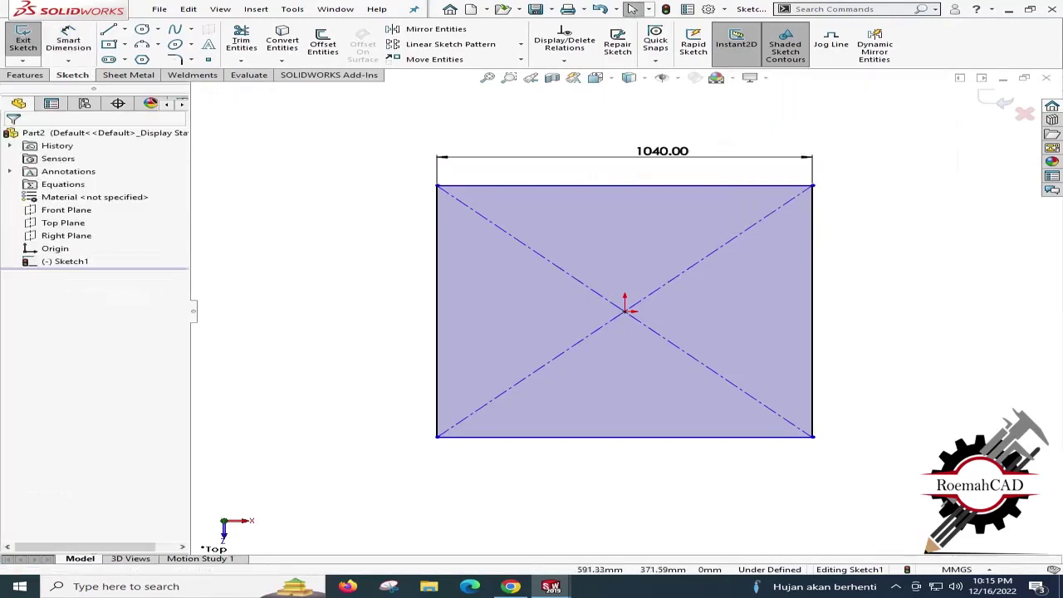
# Add an equal relation between the rectangle's upper horizontal edge and its adjacent vertical edge.
pyautogui.click(812, 238)
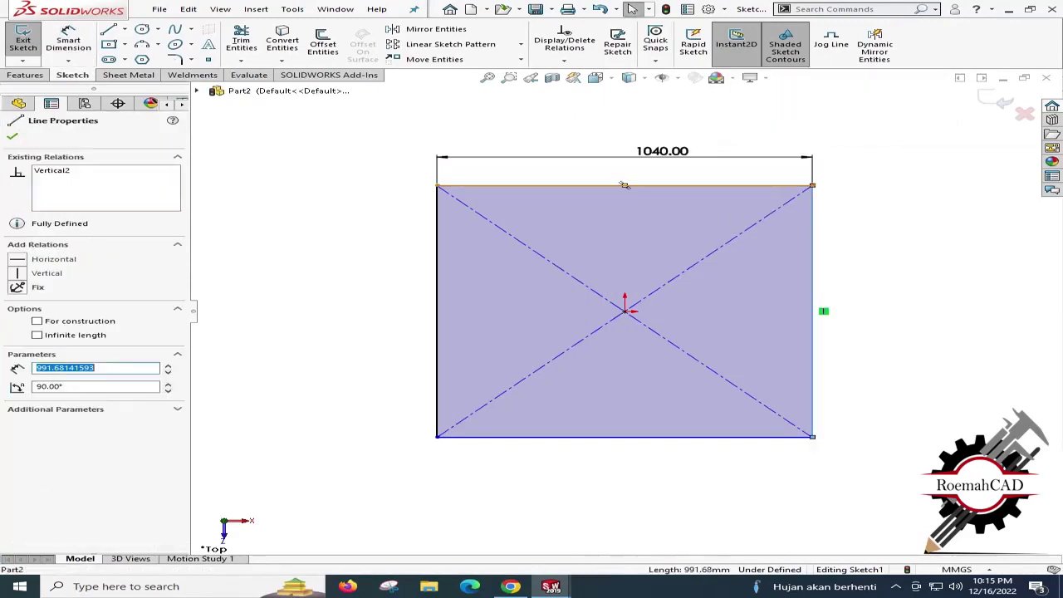
pyautogui.keyDown('ctrl'); pyautogui.click(625, 186); pyautogui.keyUp('ctrl')
pyautogui.click(43, 394)
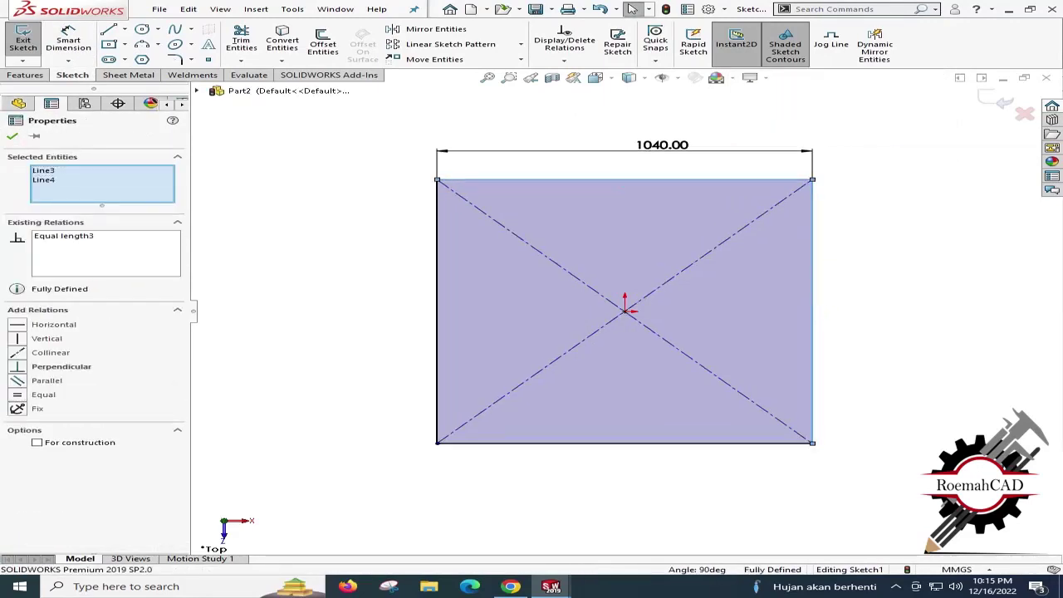
pyautogui.click(128, 75)
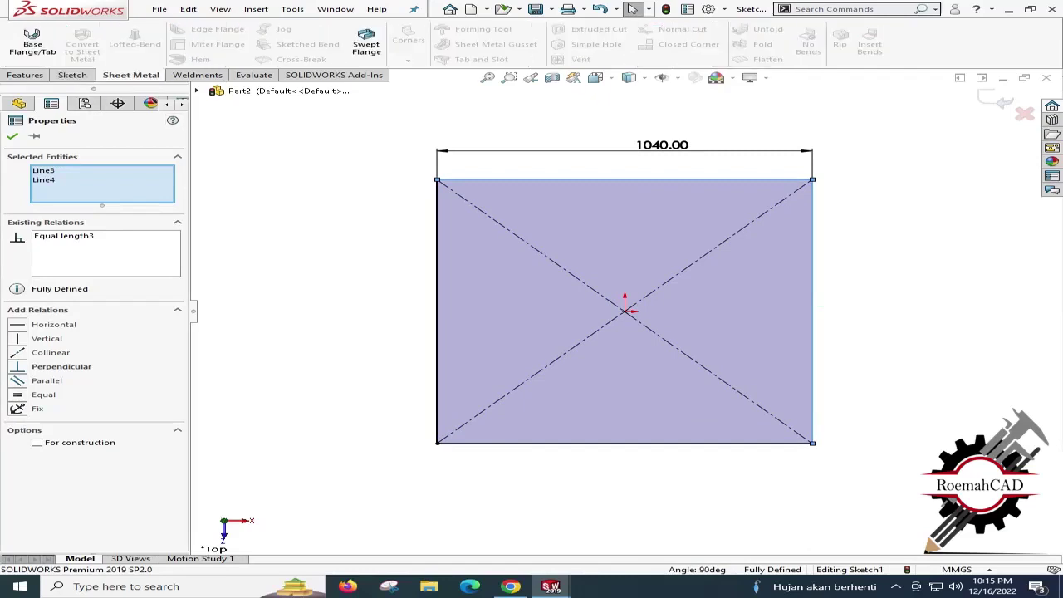
# Extrude the 1040 mm square sketch as a blind boss 10 mm thick.
pyautogui.click(25, 75)
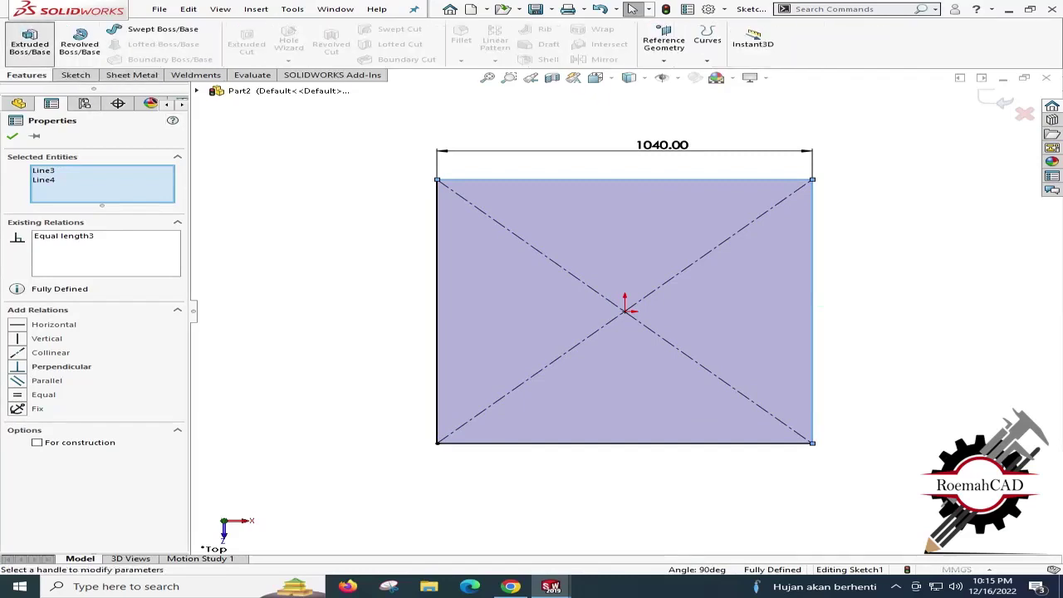
pyautogui.click(30, 42)
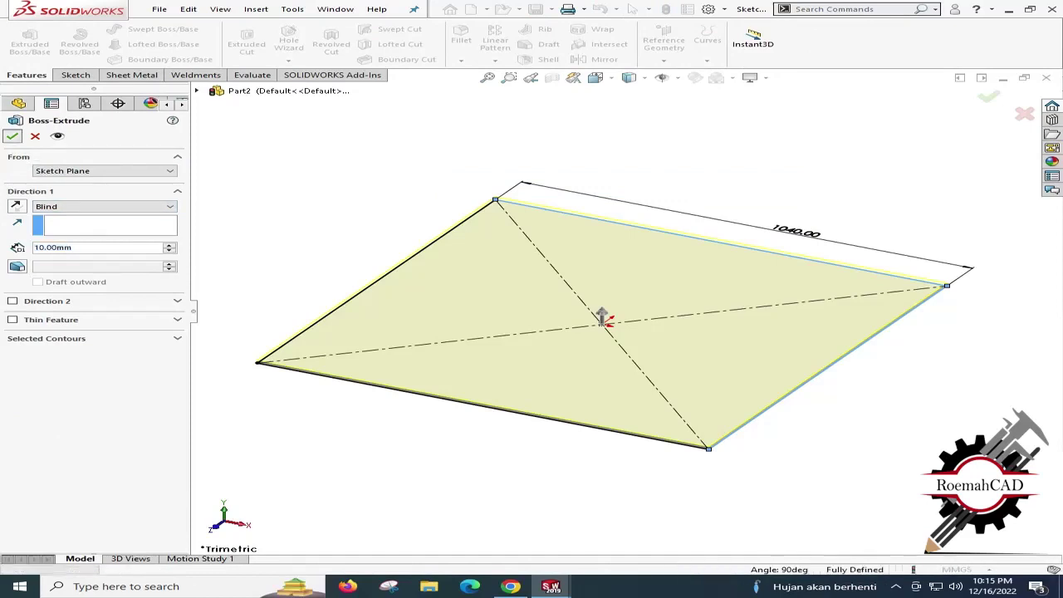
pyautogui.click(12, 135)
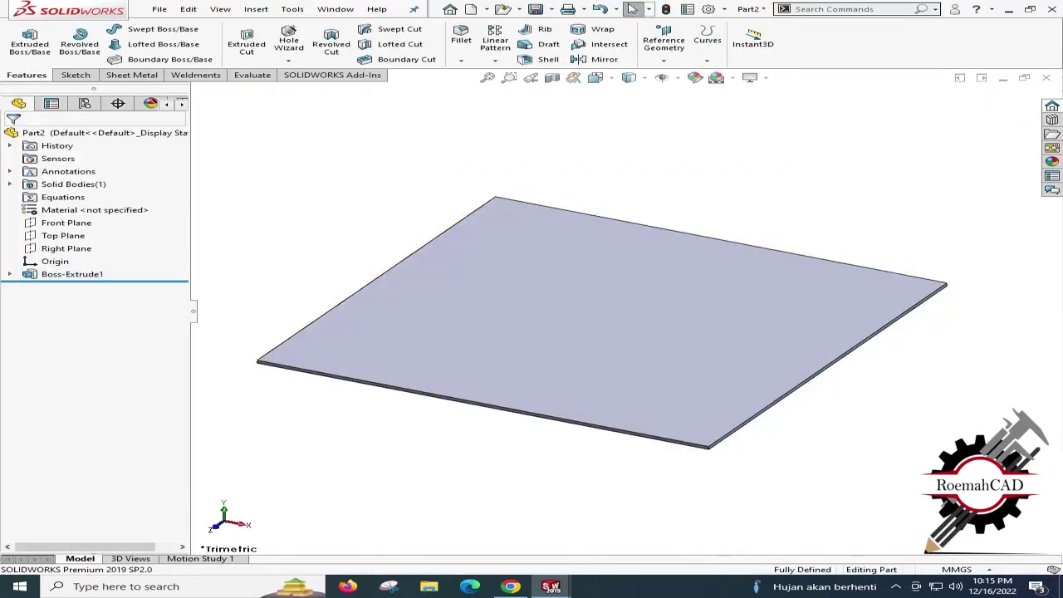
# Start a chamfer on the plate's nearest vertical corner edge with a distance of 5 mm at 45 degrees.
pyautogui.hotkey('ctrl', '7')
pyautogui.scroll(-8, 625, 452)
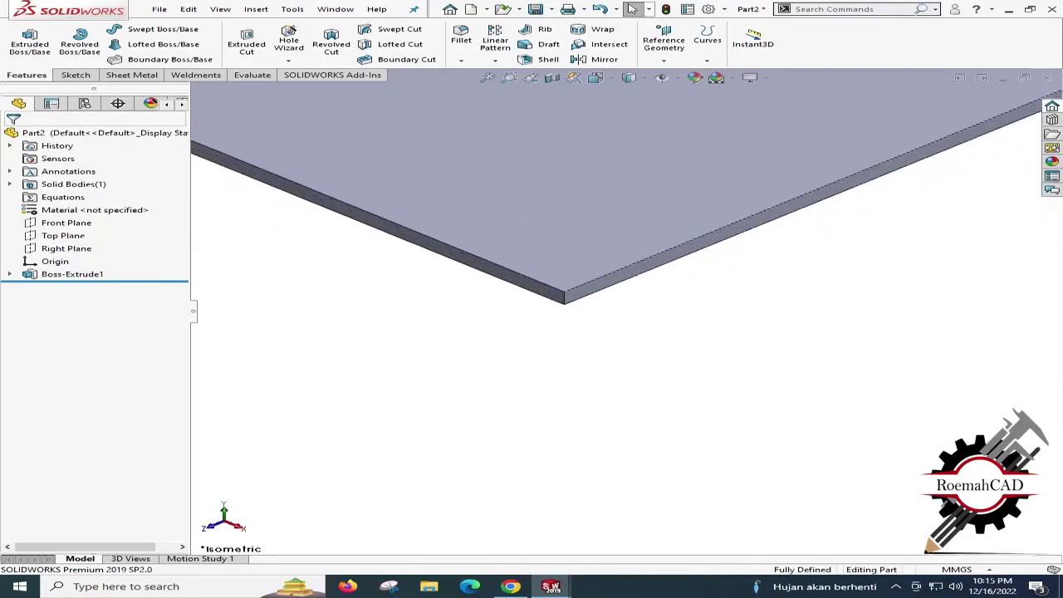
pyautogui.click(541, 276)
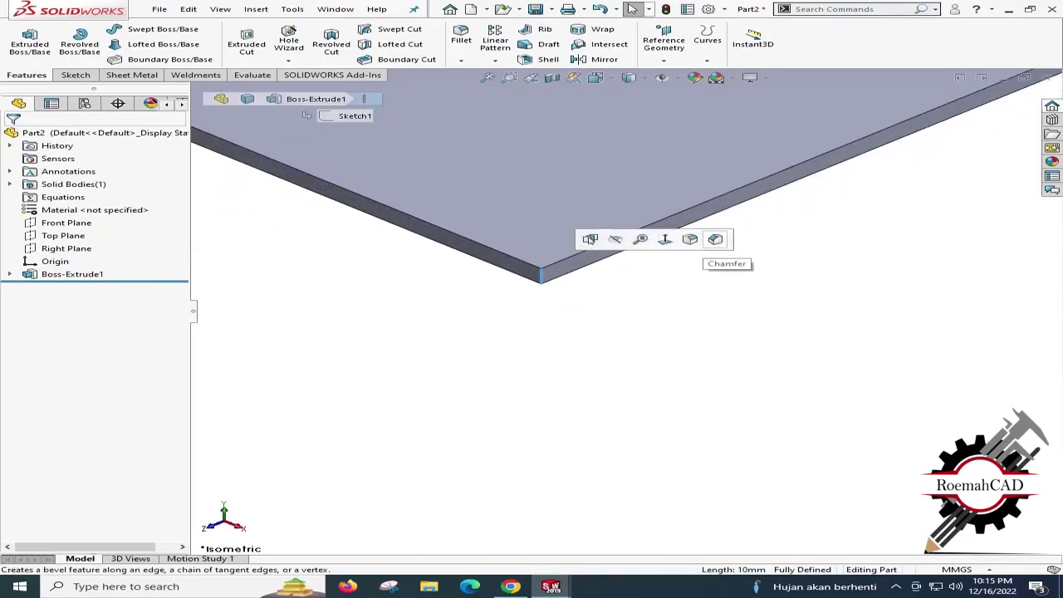
pyautogui.press('c')
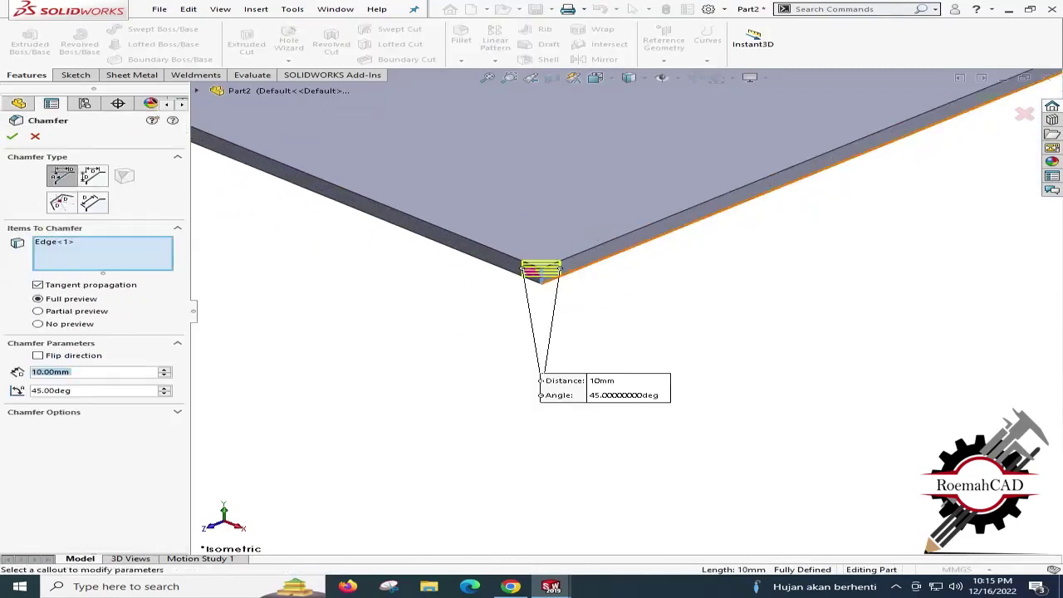
pyautogui.write('5')
pyautogui.press('Return')
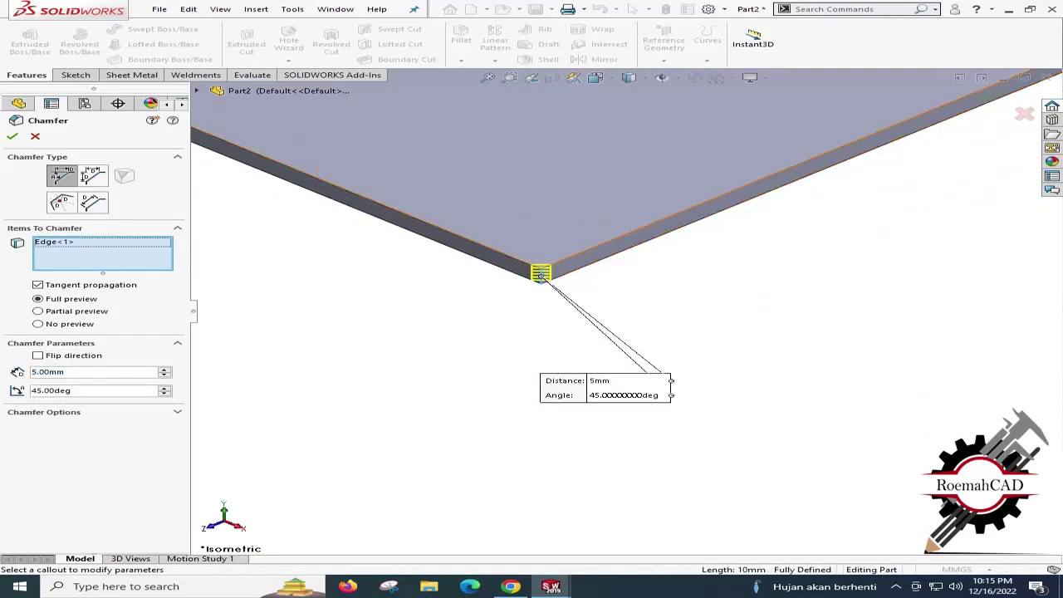
# Add the plate's other three vertical corner edges to the 5 mm chamfer and apply it.
pyautogui.click(489, 77)
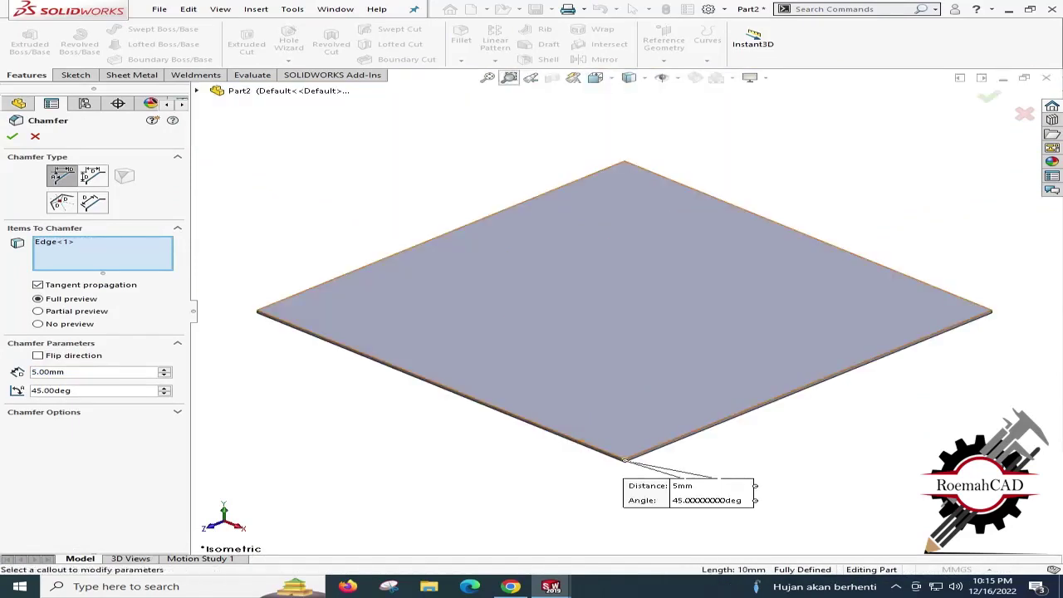
pyautogui.moveTo(246, 293); pyautogui.dragTo(317, 387)
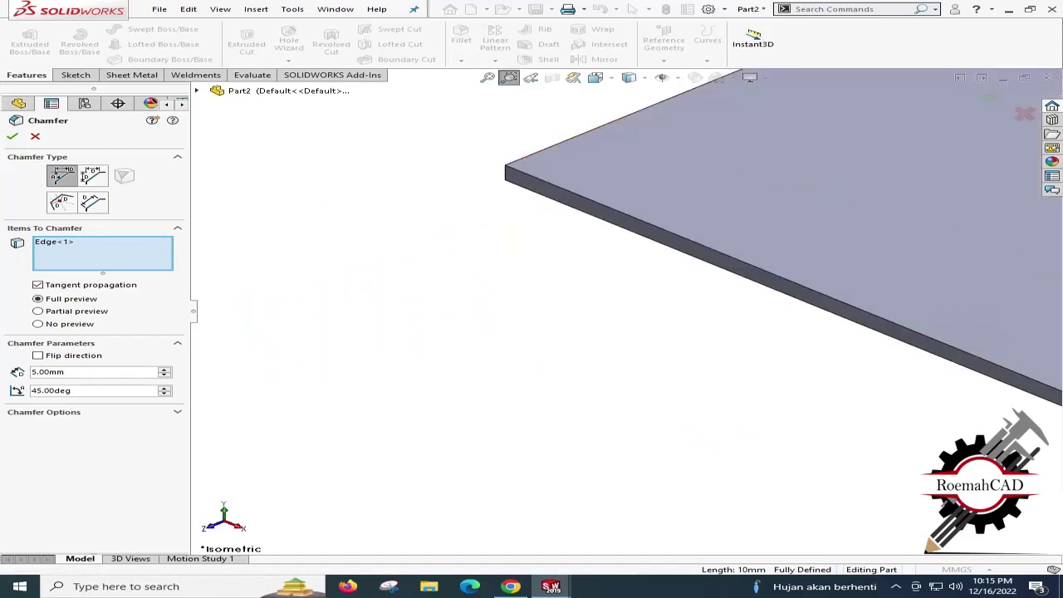
pyautogui.press('Escape')
pyautogui.click(507, 173)
pyautogui.press('f')
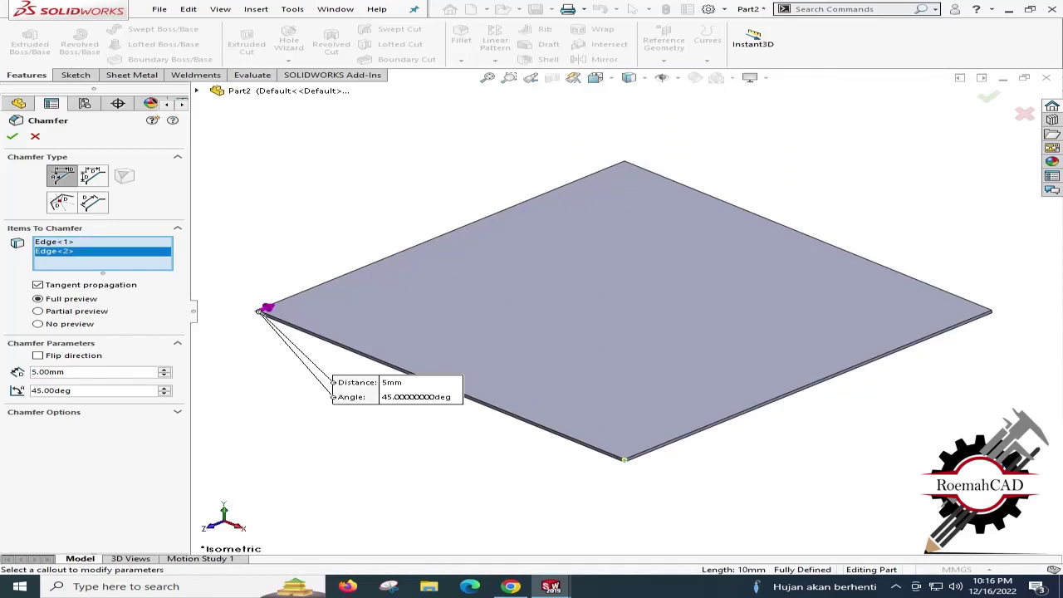
pyautogui.moveTo(594, 136); pyautogui.dragTo(653, 188)
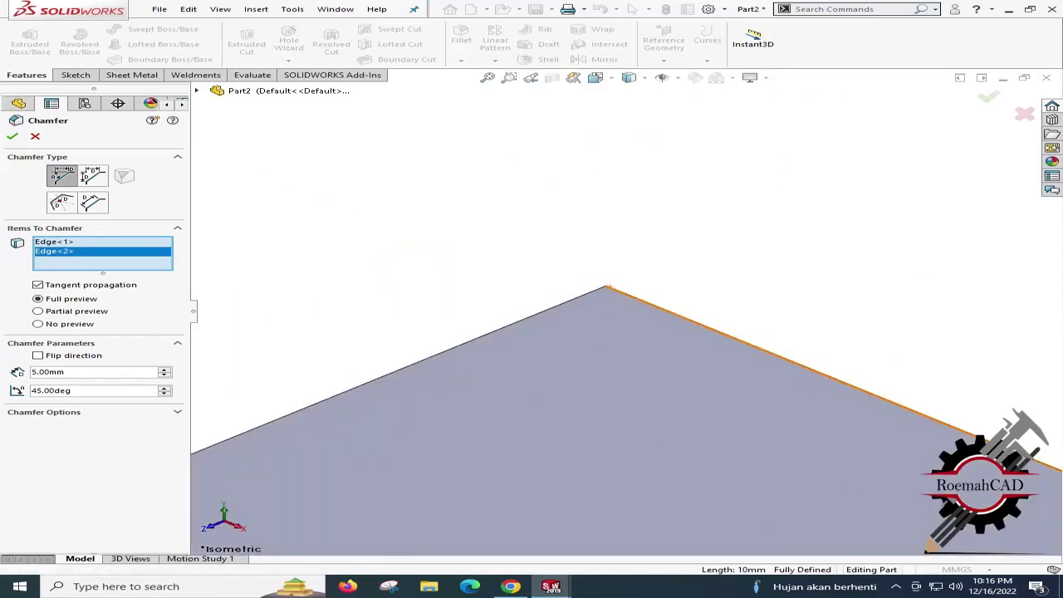
pyautogui.click(606, 301)
pyautogui.click(487, 78)
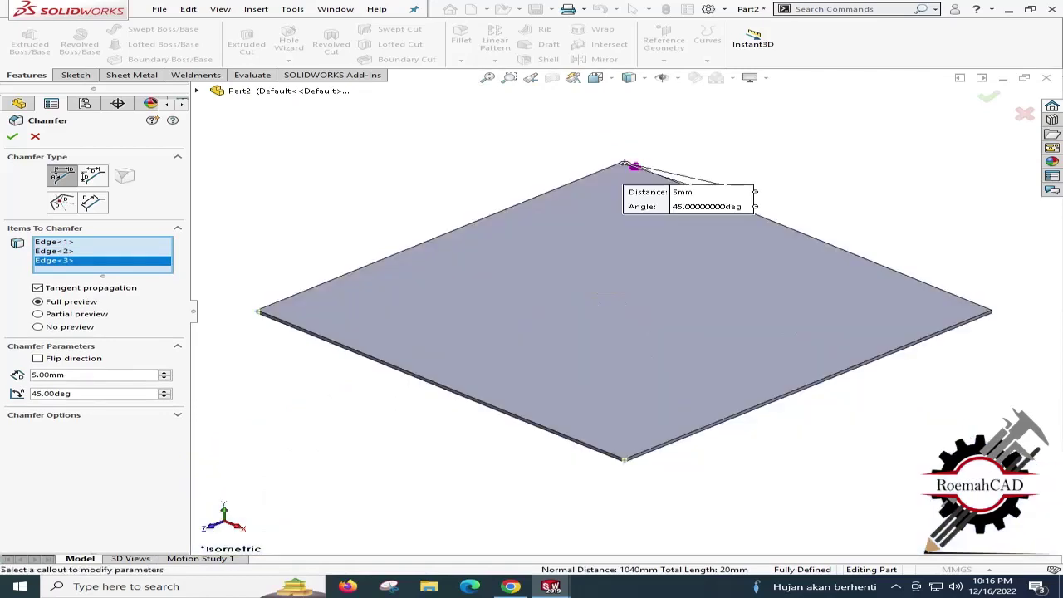
pyautogui.moveTo(982, 298); pyautogui.dragTo(1019, 355)
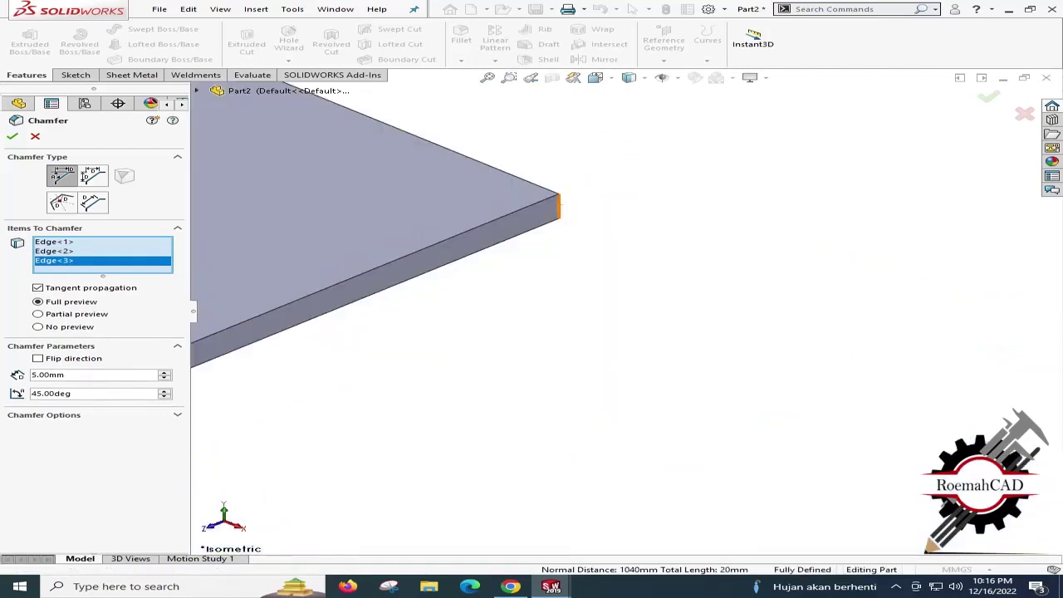
pyautogui.click(559, 206)
pyautogui.click(488, 78)
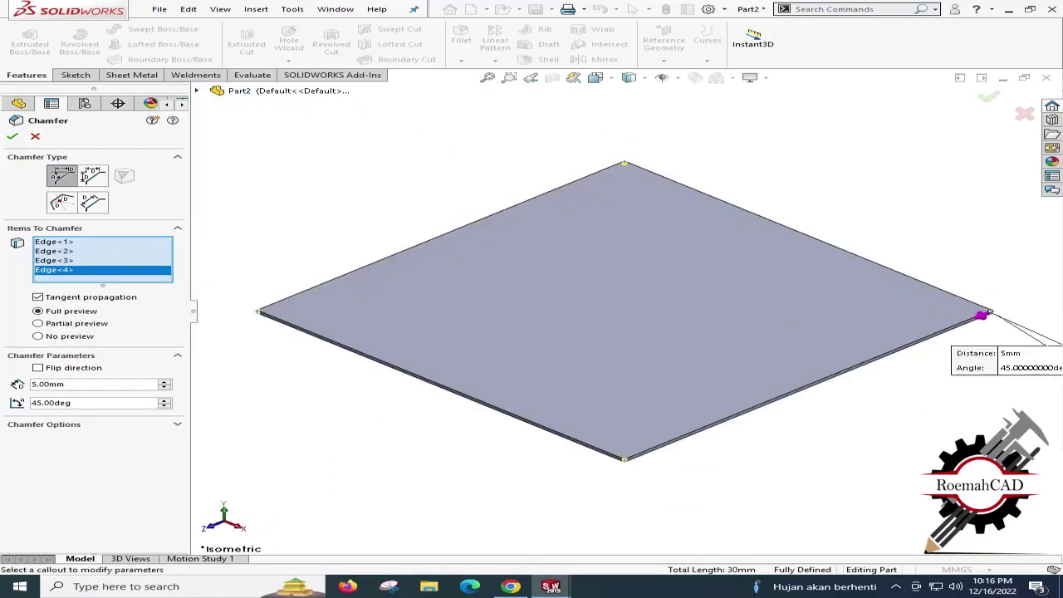
pyautogui.click(12, 136)
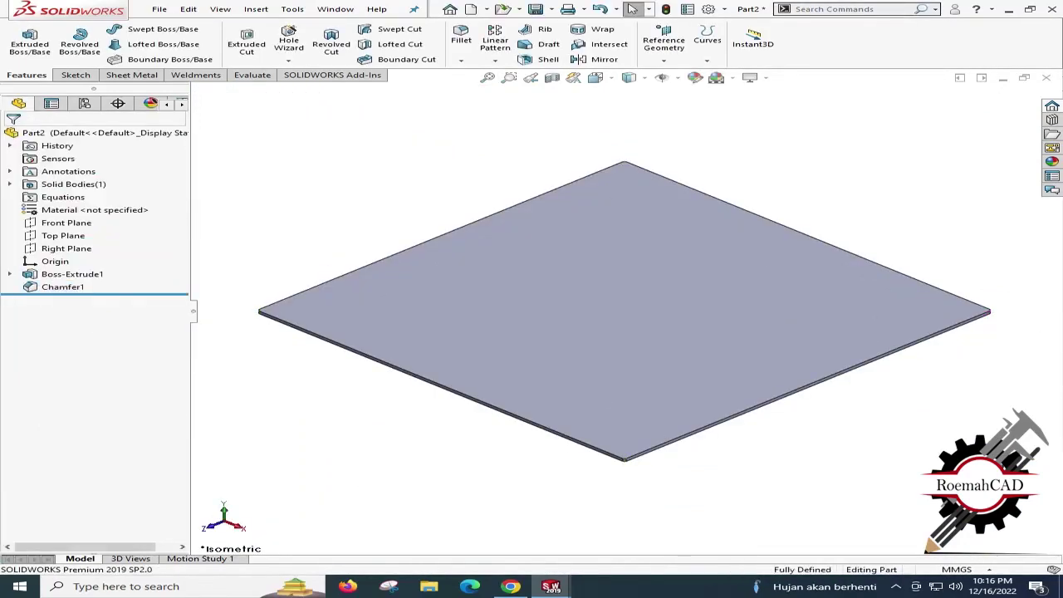
# Save the part as Upper Plate in the Simple Table folder and close it.
pyautogui.hotkey('ctrl', 's')
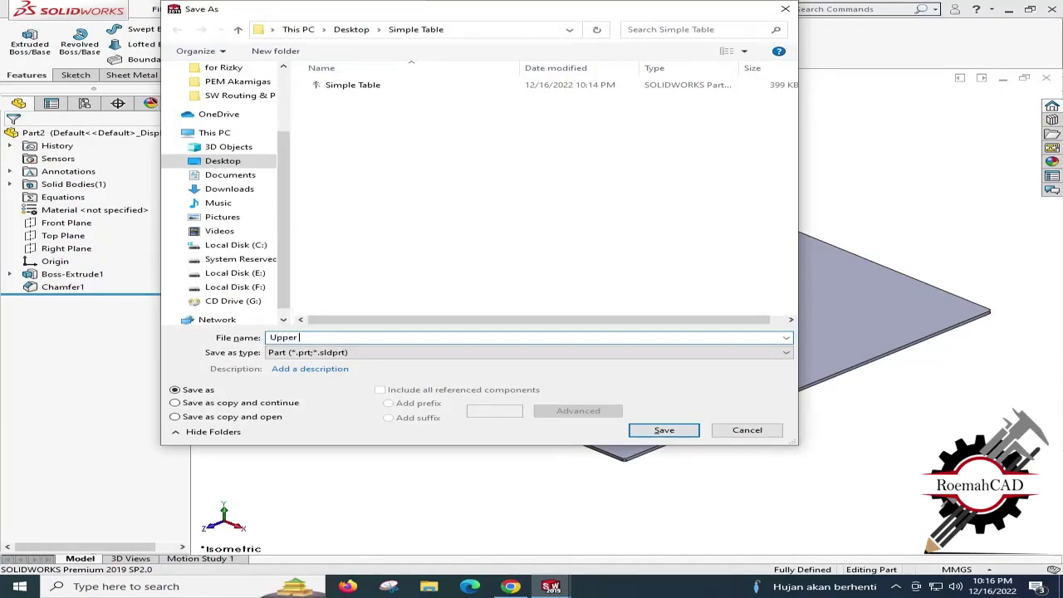
pyautogui.write('Upper Plate')
pyautogui.press('Return')
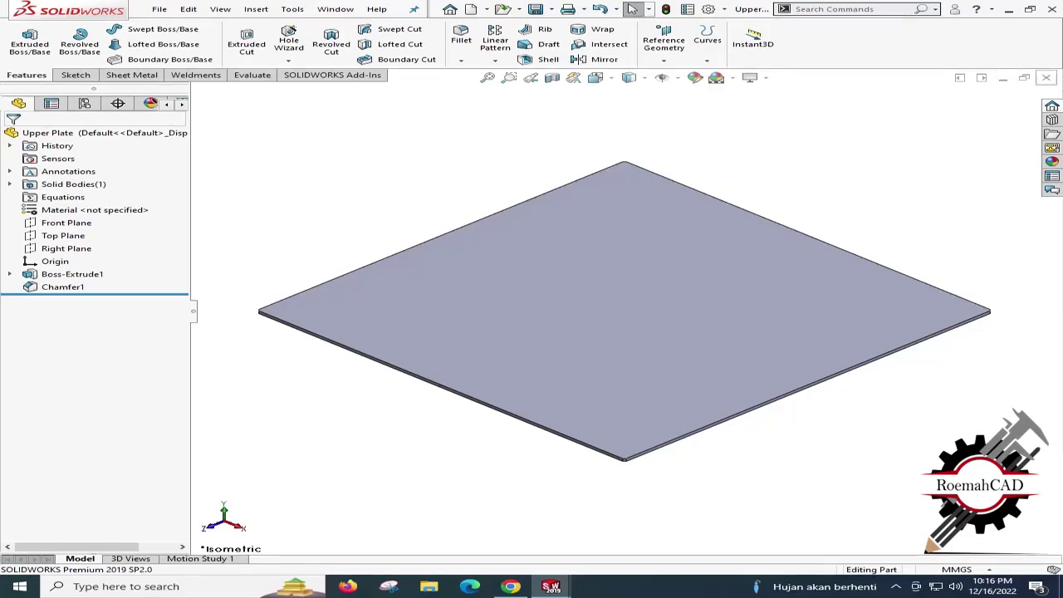
pyautogui.click(1046, 77)
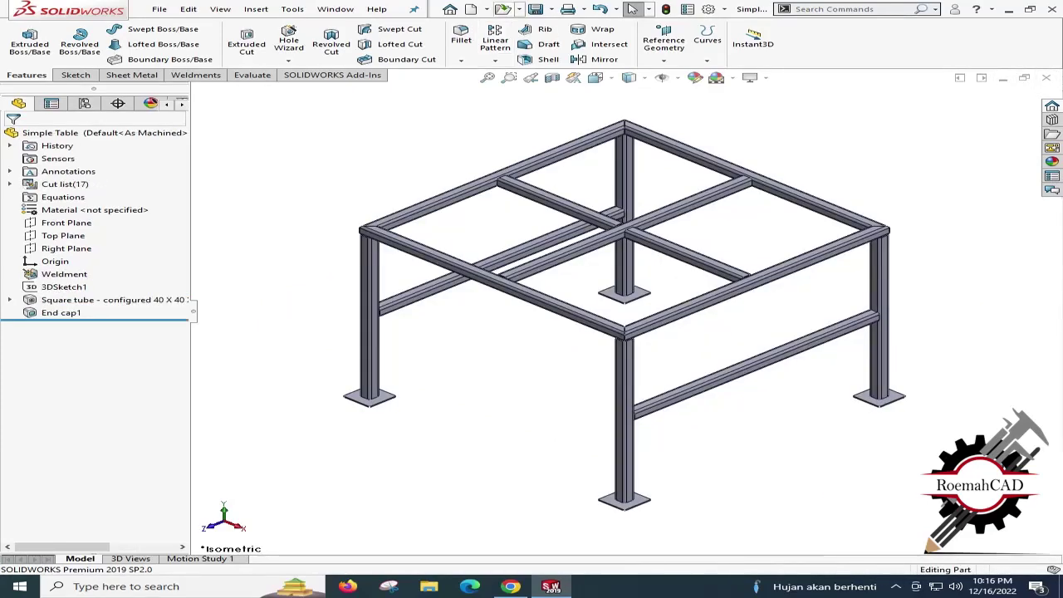
# Make a new assembly from the Simple Table part with the Assembly template and place the frame at the origin.
pyautogui.click(503, 9)
pyautogui.press('Escape')
pyautogui.click(487, 9)
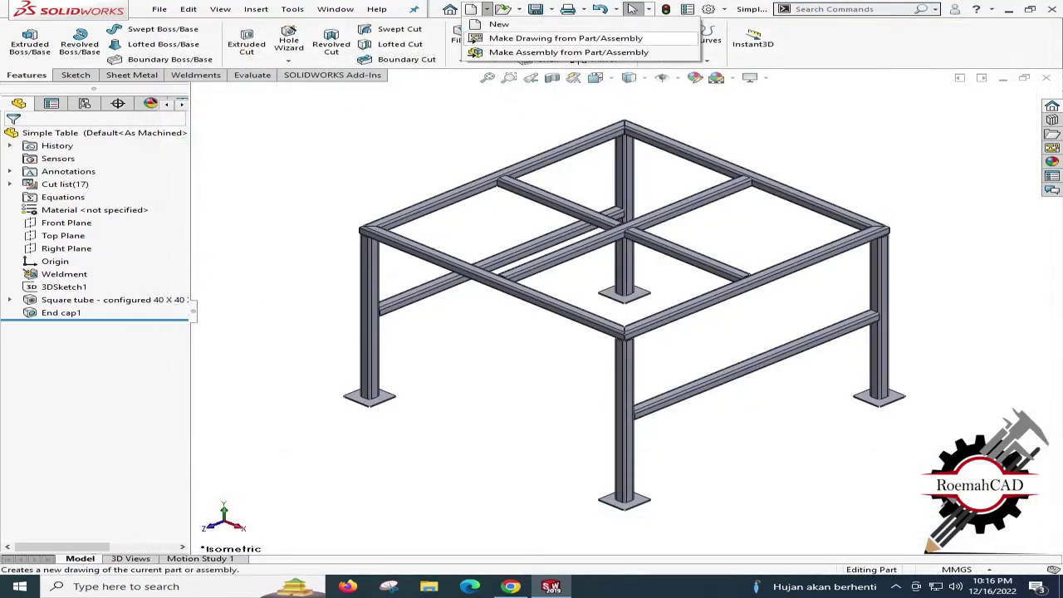
pyautogui.click(499, 52)
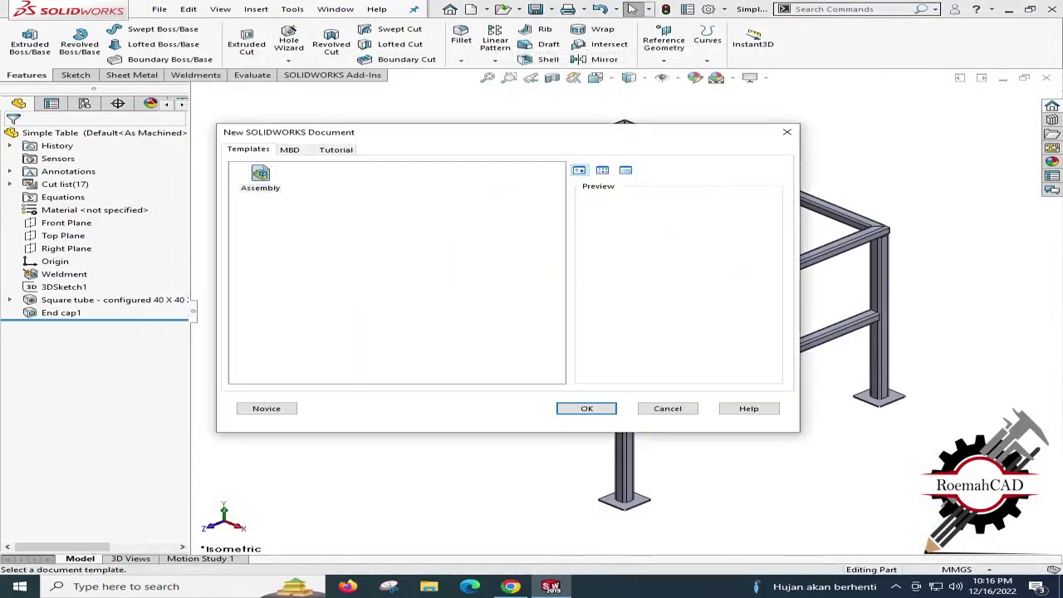
pyautogui.doubleClick(260, 174)
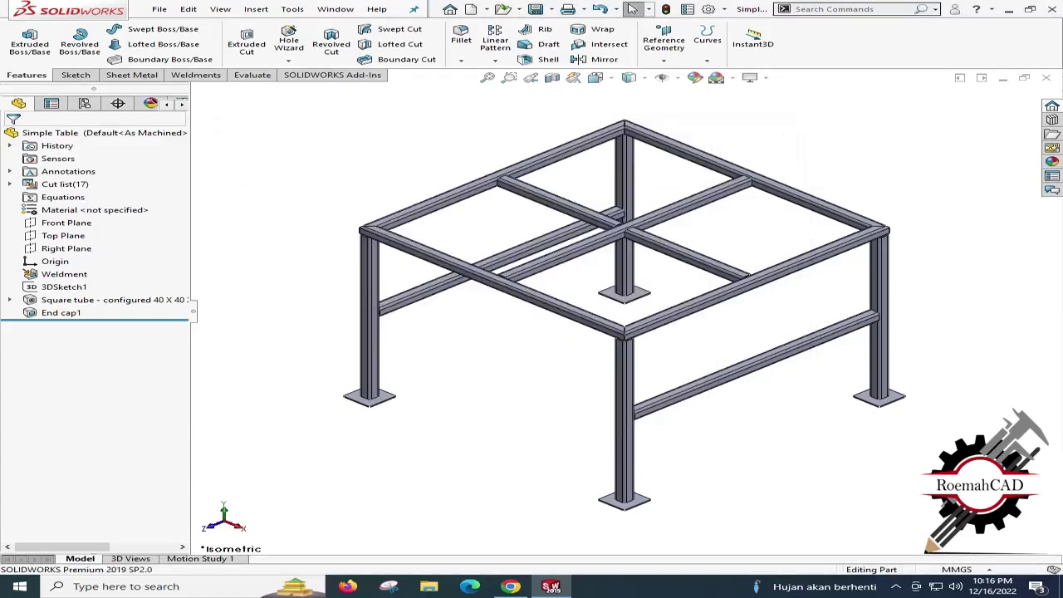
pyautogui.click(486, 9)
pyautogui.click(515, 53)
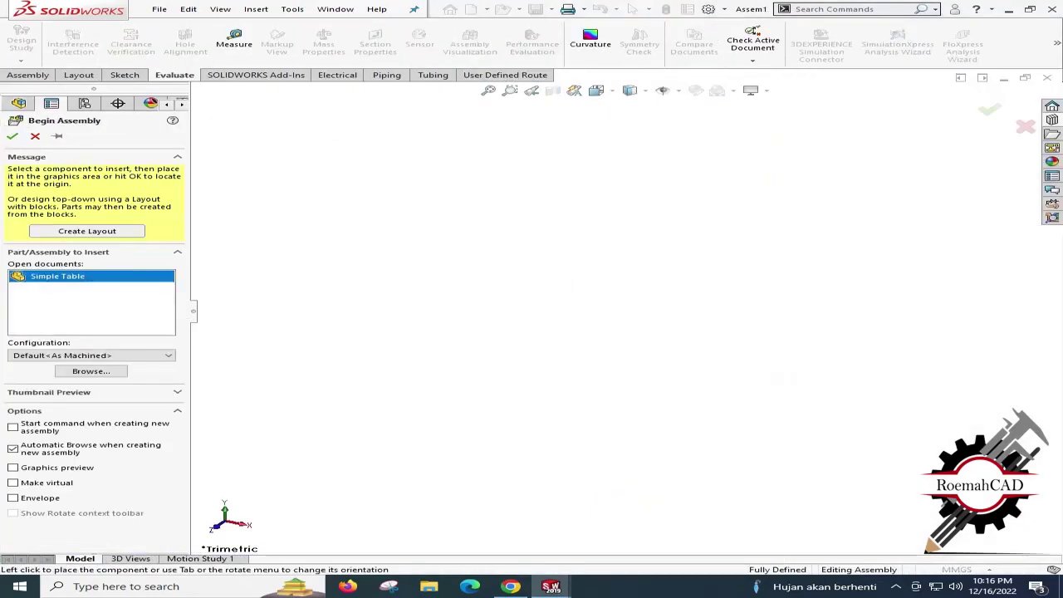
pyautogui.press('Return')
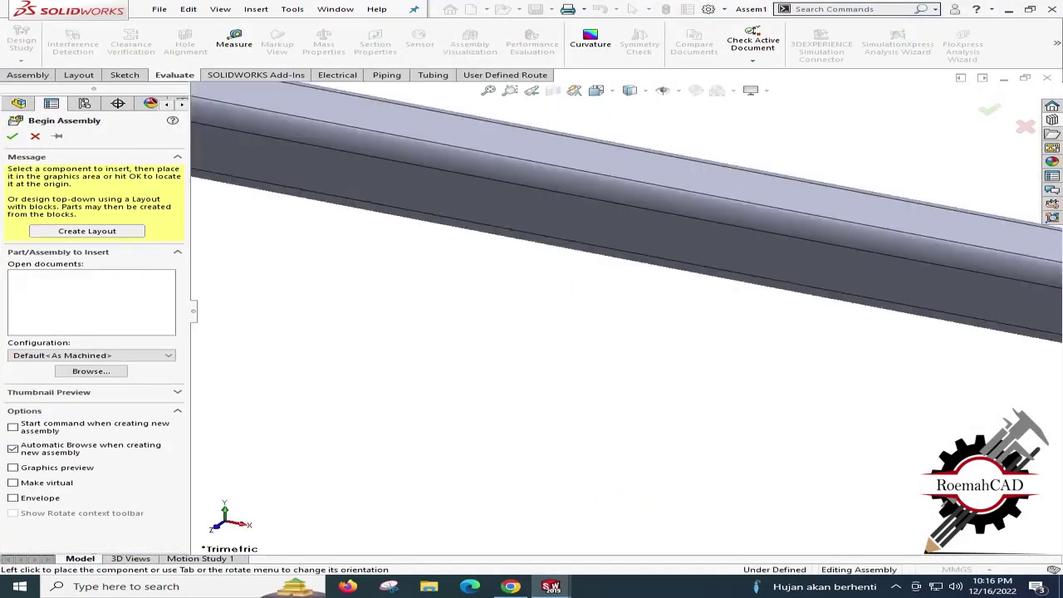
pyautogui.hotkey('ctrl', '7')
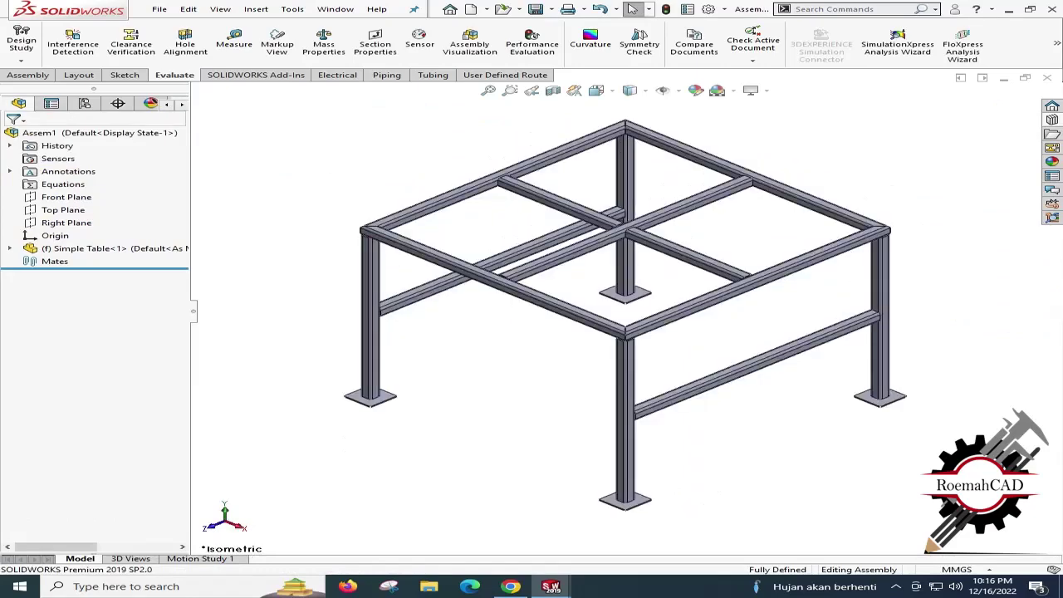
# Save the assembly as Simple Table Assy in the Simple Table folder.
pyautogui.hotkey('ctrl', 's')
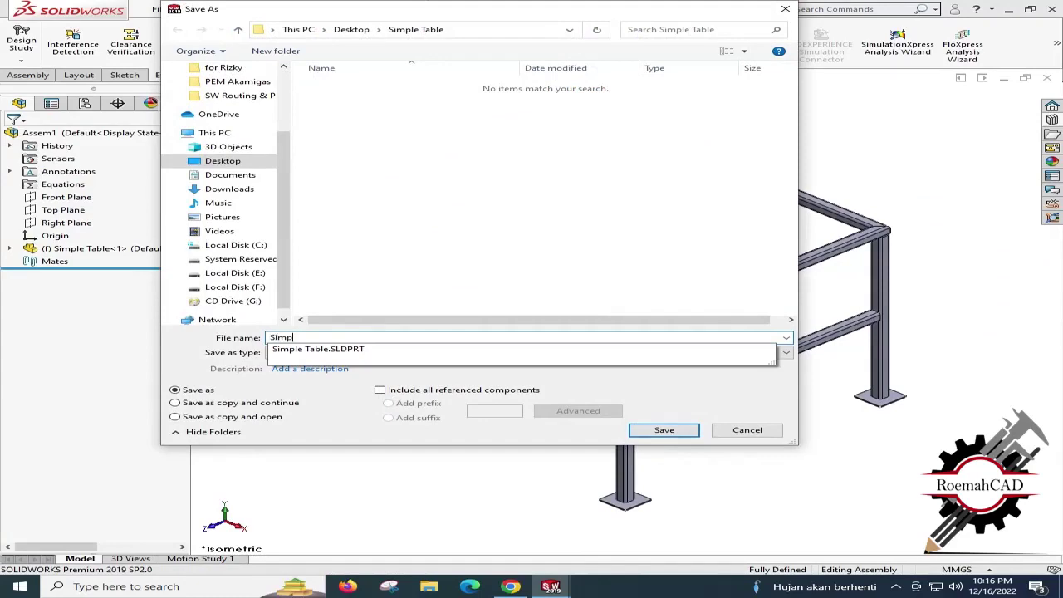
pyautogui.write('le Table')
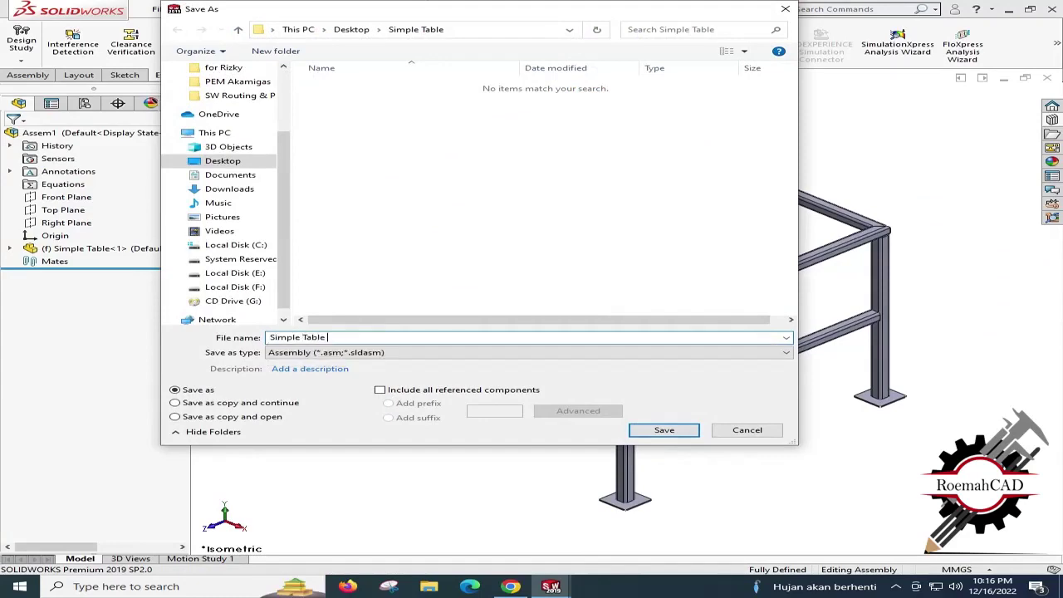
pyautogui.write('Assy')
pyautogui.press('Return')
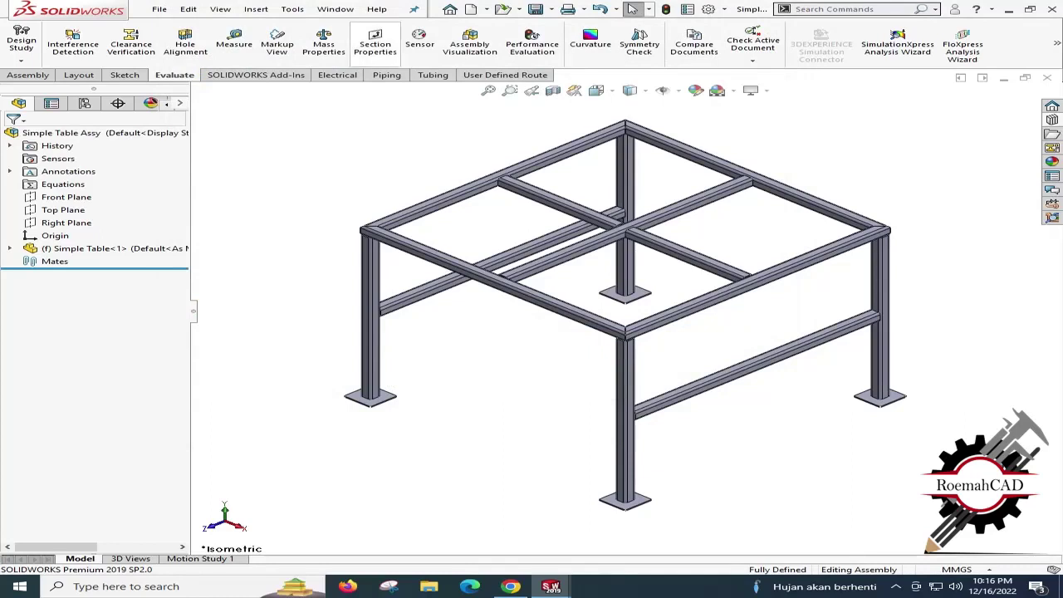
# Insert the Upper Plate part into the assembly and move it into free space above the frame.
pyautogui.click(27, 75)
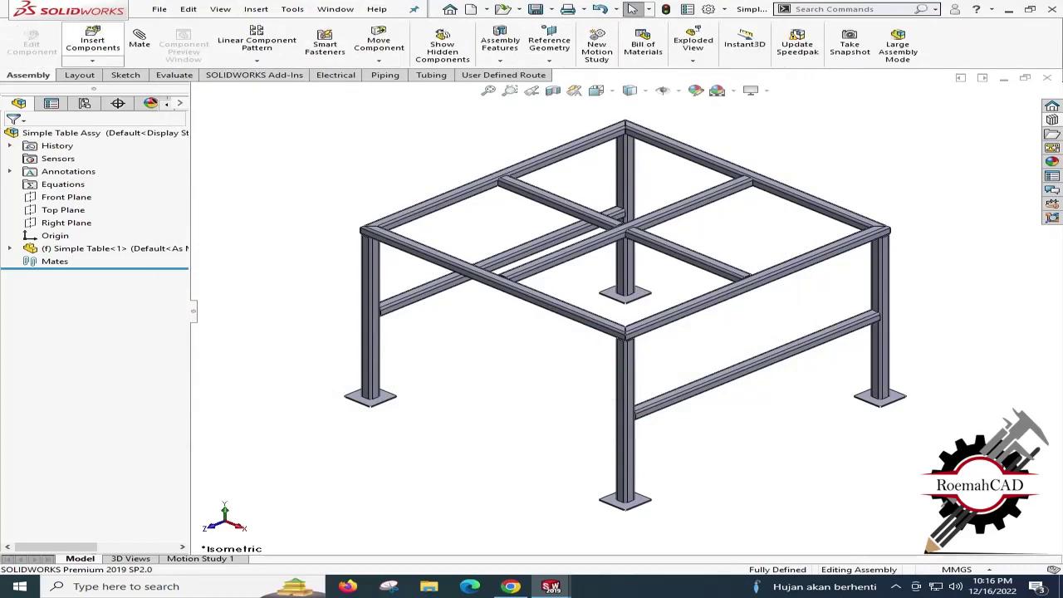
pyautogui.click(93, 40)
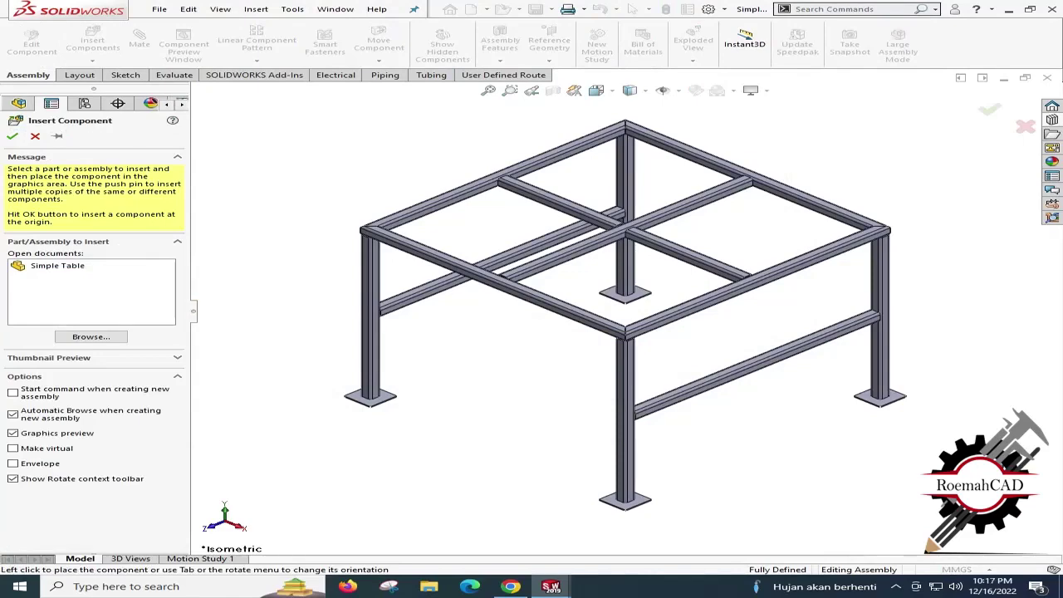
pyautogui.click(91, 337)
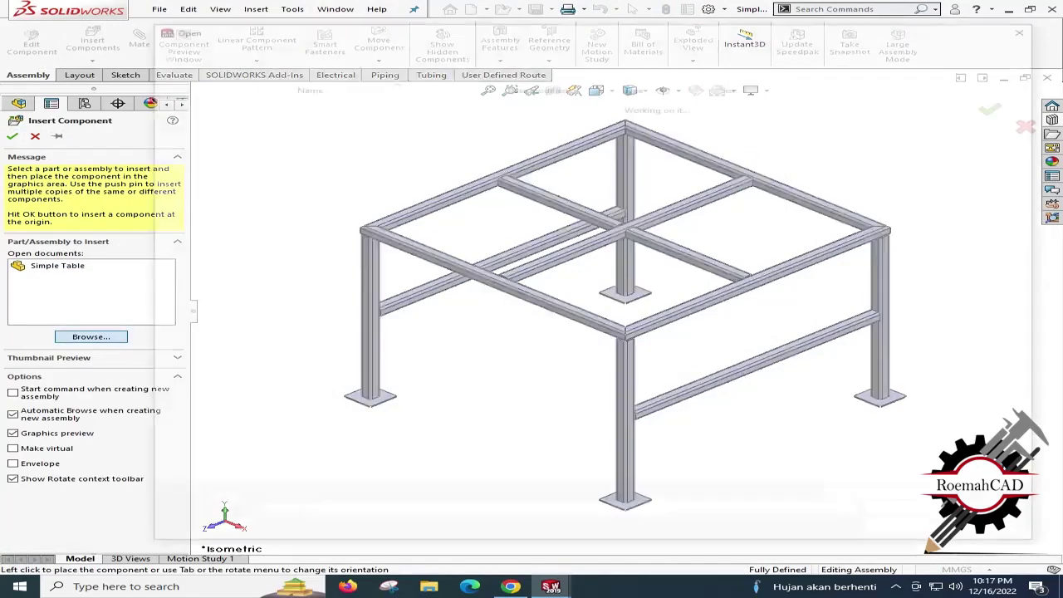
pyautogui.doubleClick(337, 126)
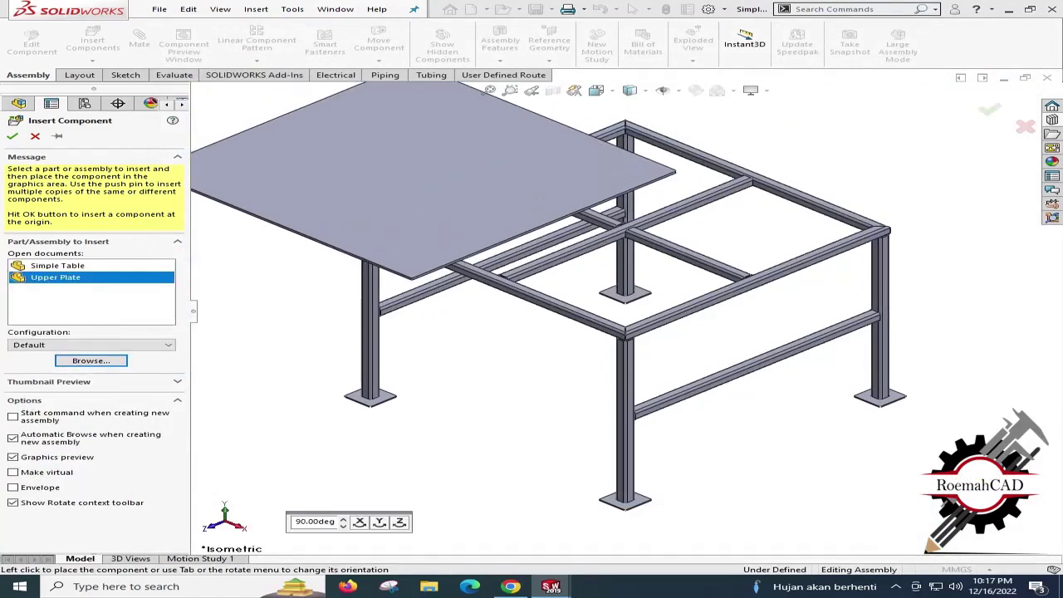
pyautogui.click(410, 163)
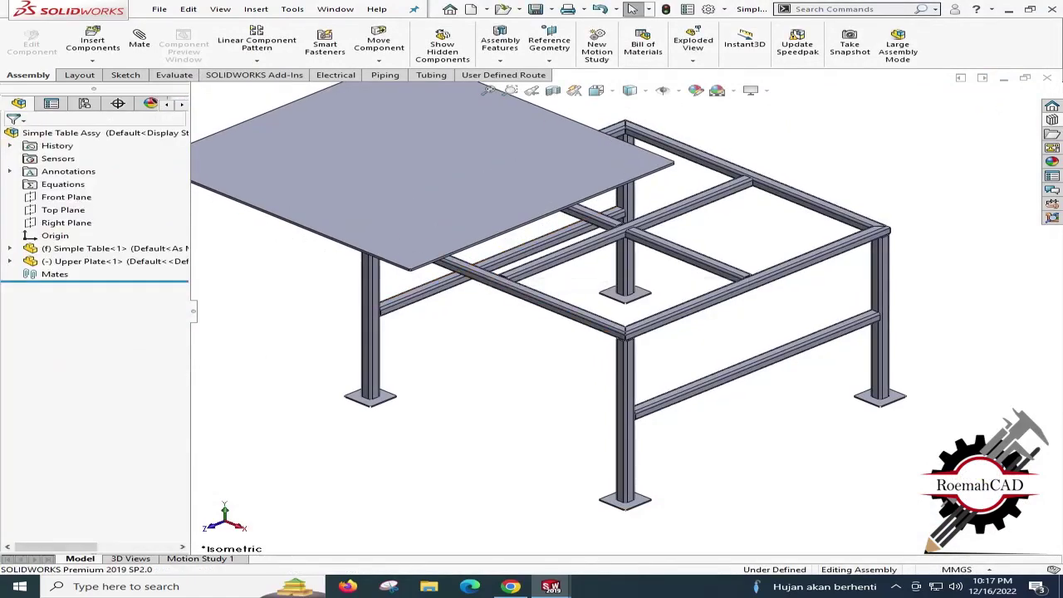
pyautogui.keyDown('ctrl'); pyautogui.moveTo(466, 250); pyautogui.dragTo(501, 359, button='middle'); pyautogui.keyUp('ctrl')
pyautogui.moveTo(501, 359); pyautogui.dragTo(529, 286)
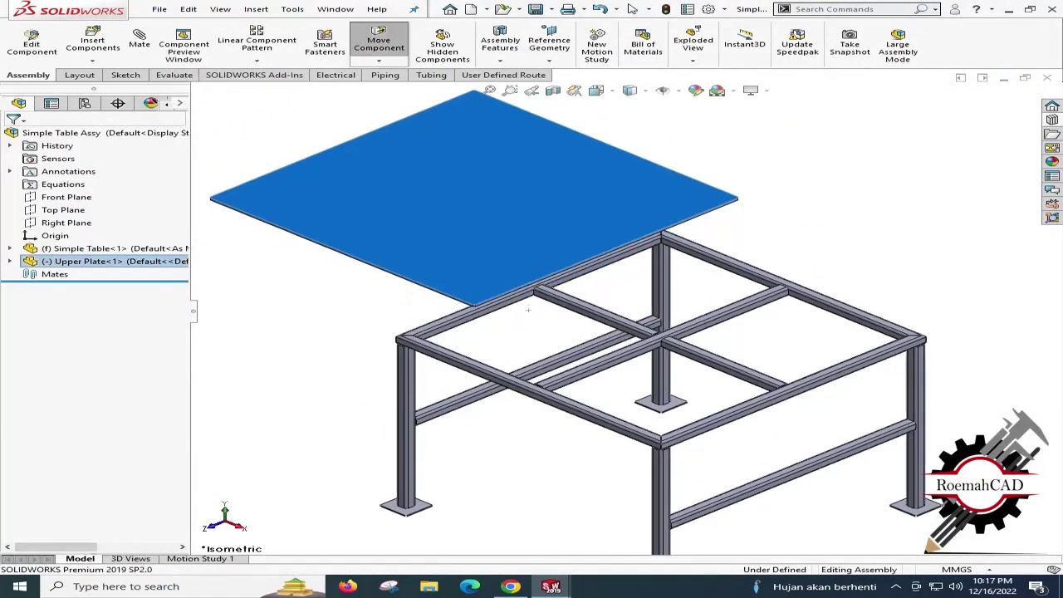
# Mate the underside of the upper plate coincident with the top face of the frame's upper square tube.
pyautogui.moveTo(504, 247); pyautogui.dragTo(529, 138, button='right')
pyautogui.click(585, 193)
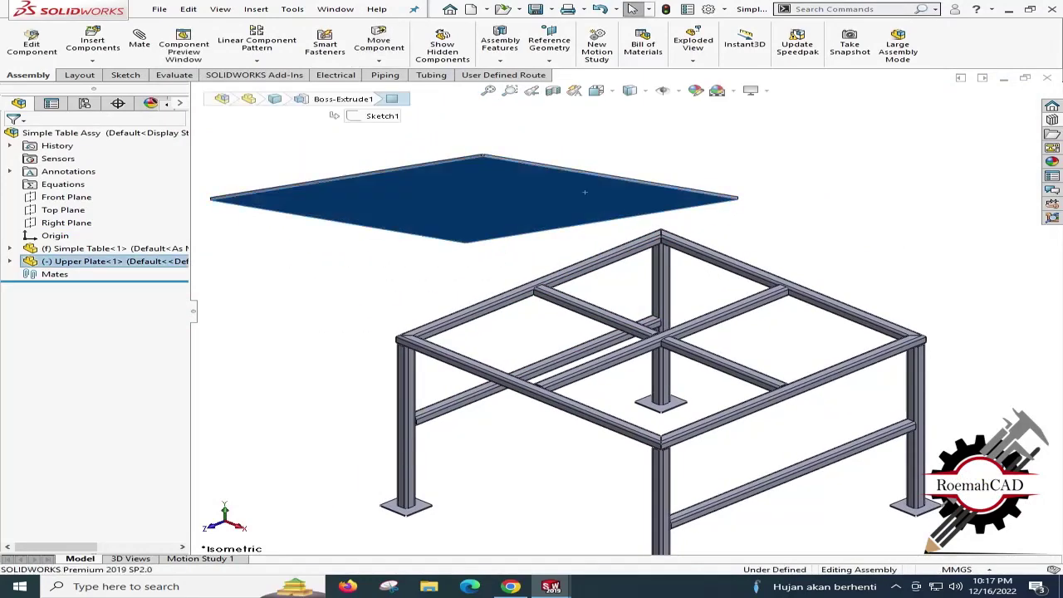
pyautogui.scroll(-4, 373, 335)
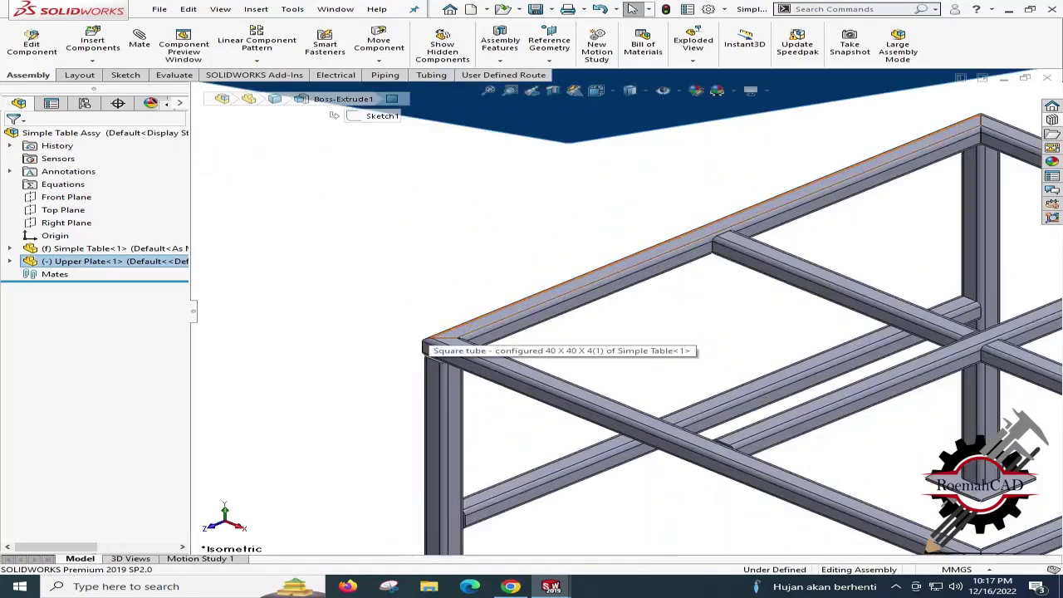
pyautogui.keyDown('ctrl'); pyautogui.click(494, 315); pyautogui.keyUp('ctrl')
pyautogui.click(541, 307)
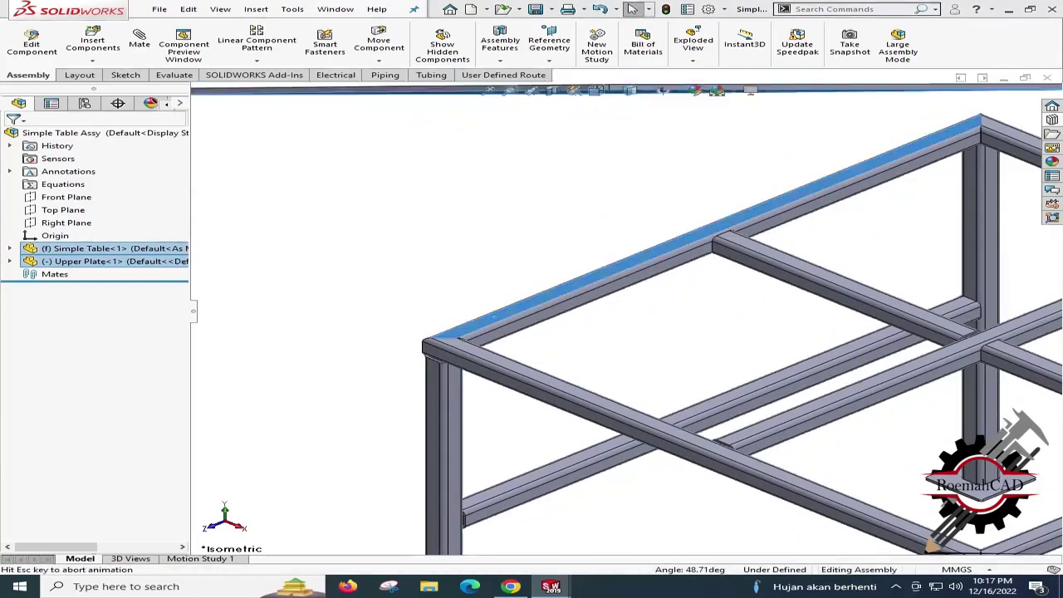
# Mate the plate's front-left edge face coincident with the outer side face of the frame tube below it.
pyautogui.scroll(-3, 679, 411)
pyautogui.click(679, 411)
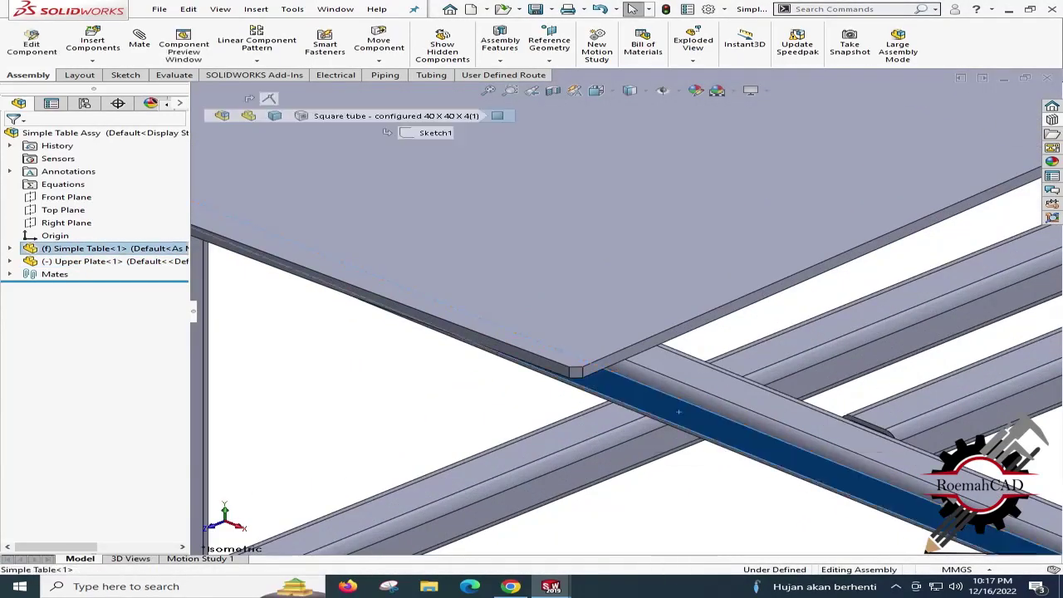
pyautogui.keyDown('ctrl'); pyautogui.click(550, 366); pyautogui.keyUp('ctrl')
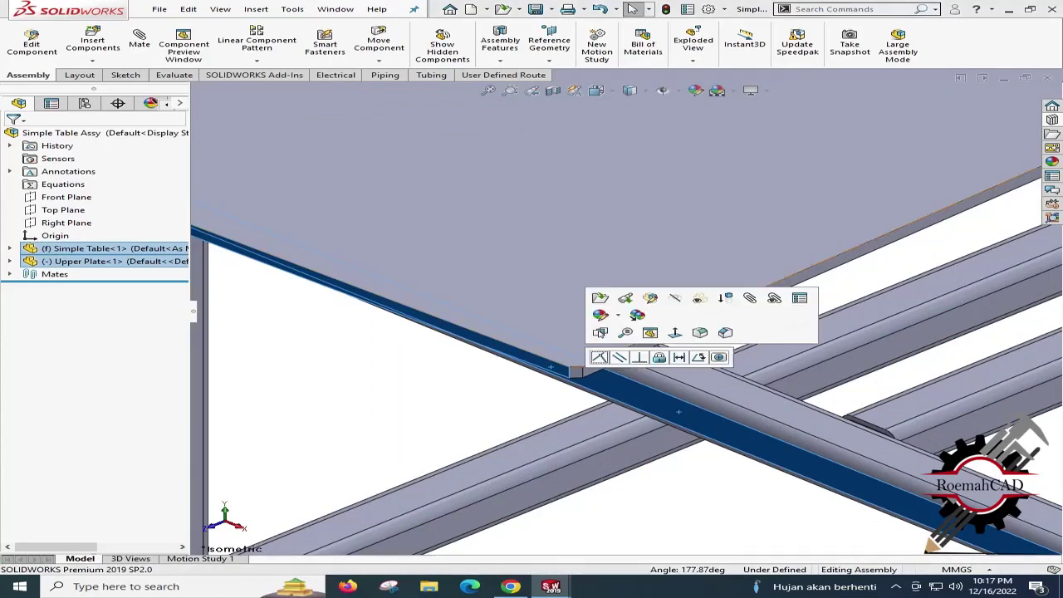
pyautogui.click(600, 357)
pyautogui.scroll(5, 610, 349)
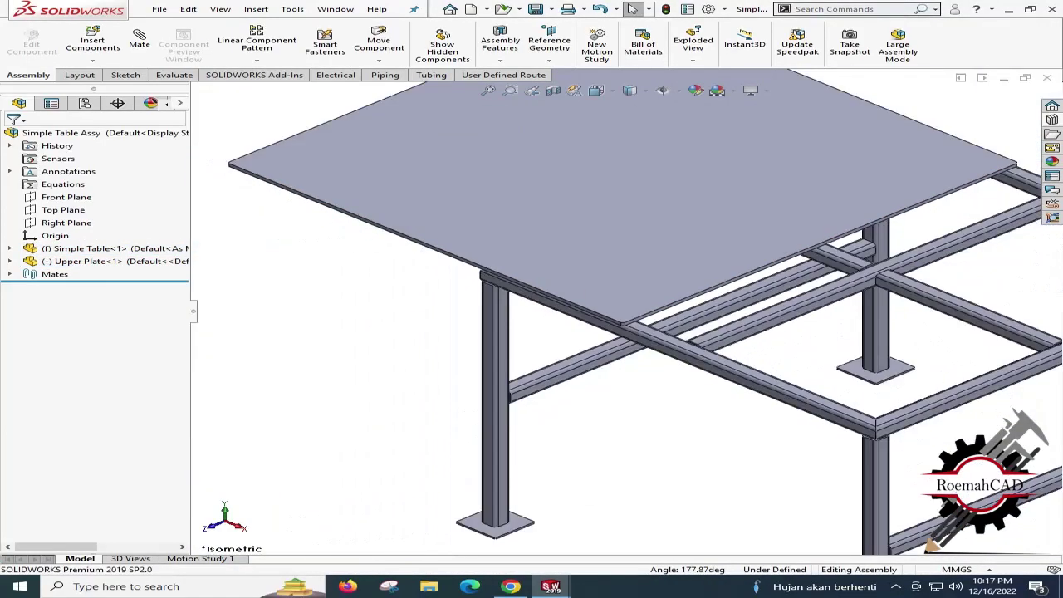
# Mate the plate's front-right edge face coincident with the outer face of the front-right frame tube and show the whole table.
pyautogui.scroll(-3, 968, 303)
pyautogui.click(914, 379)
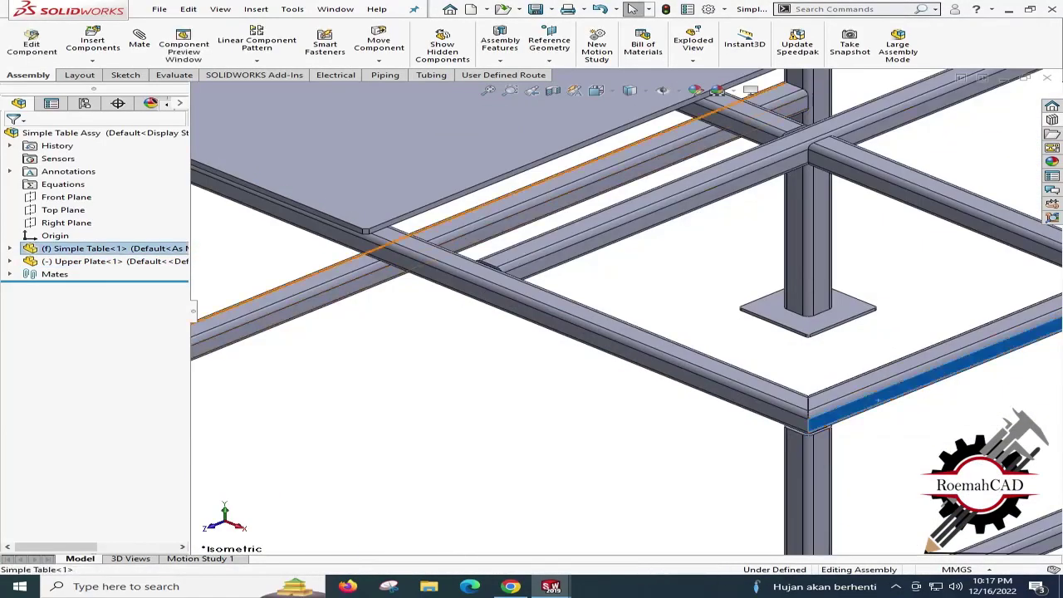
pyautogui.scroll(-2, 332, 215)
pyautogui.scroll(-2, 498, 245)
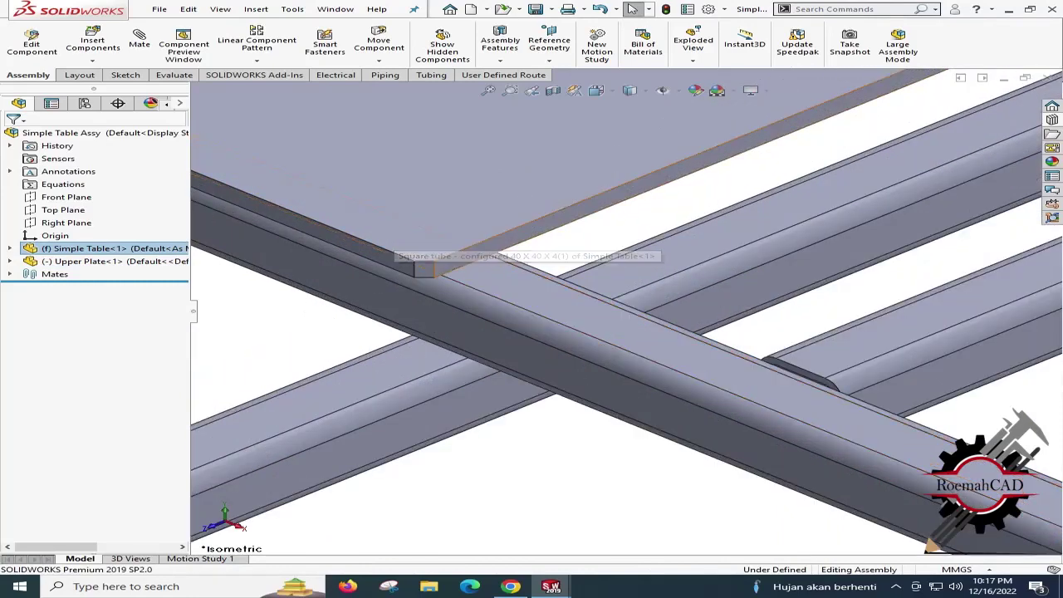
pyautogui.keyDown('ctrl'); pyautogui.click(509, 237); pyautogui.keyUp('ctrl')
pyautogui.click(557, 226)
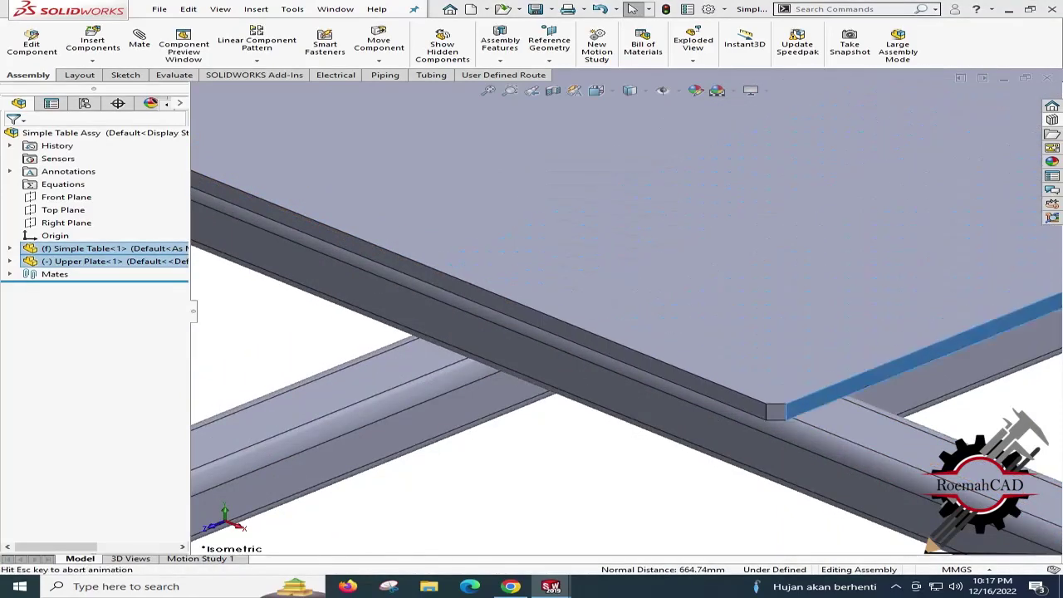
pyautogui.scroll(2, 392, 142)
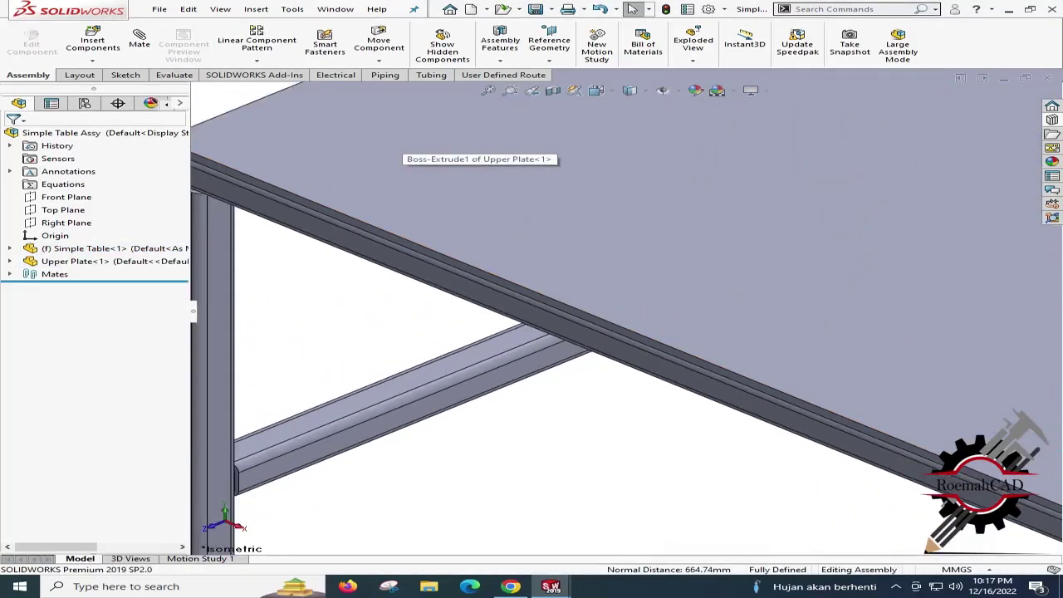
pyautogui.press('f')
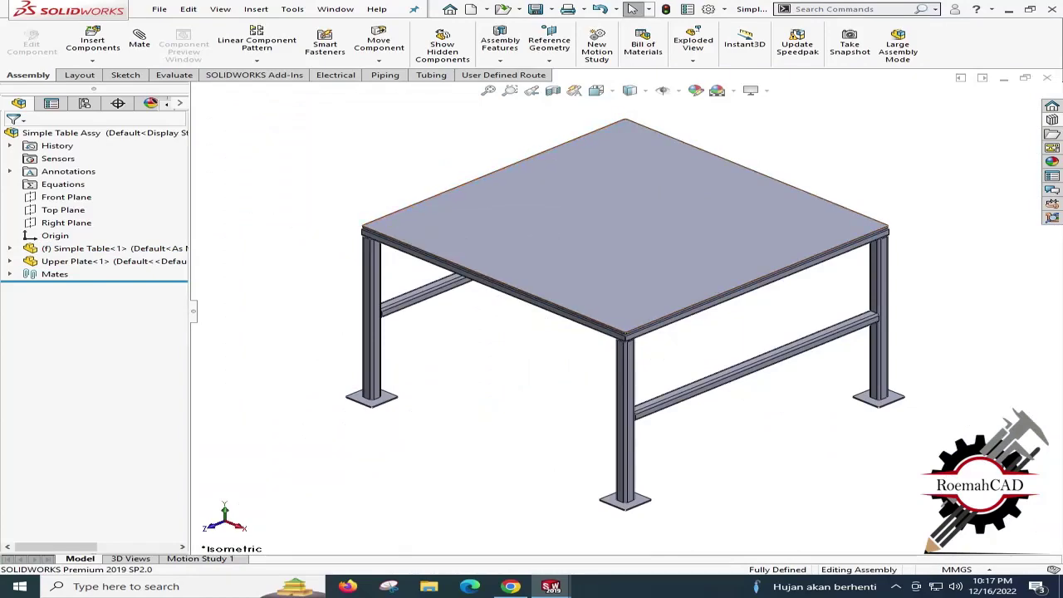
# Switch to Chrome, load grabcad.com in a new tab and open the GrabCAD model library.
pyautogui.click(512, 587)
pyautogui.click(730, 10)
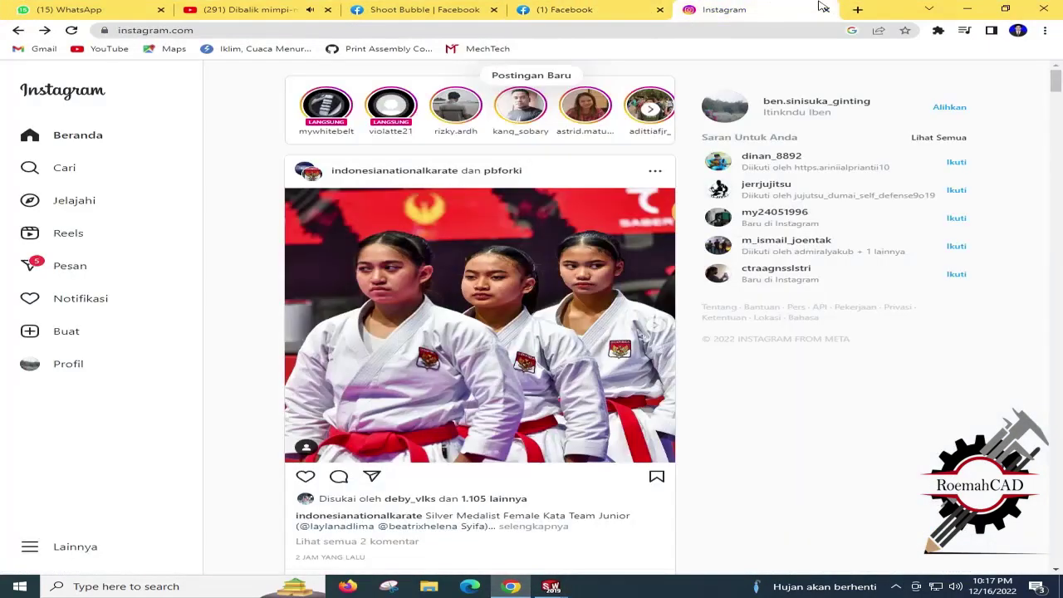
pyautogui.hotkey('ctrl', 't')
pyautogui.click(742, 30)
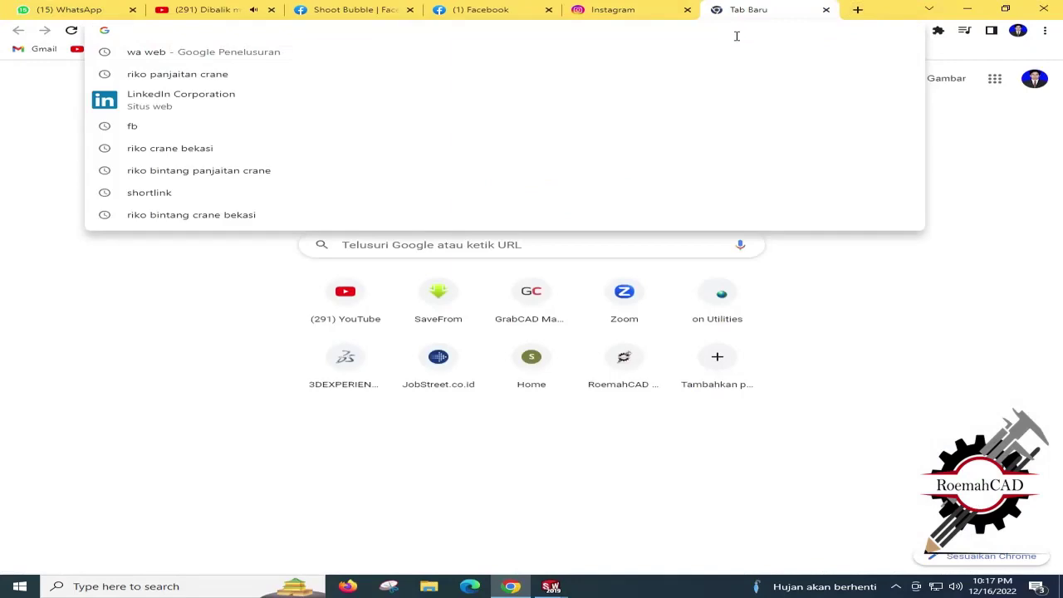
pyautogui.write('grab')
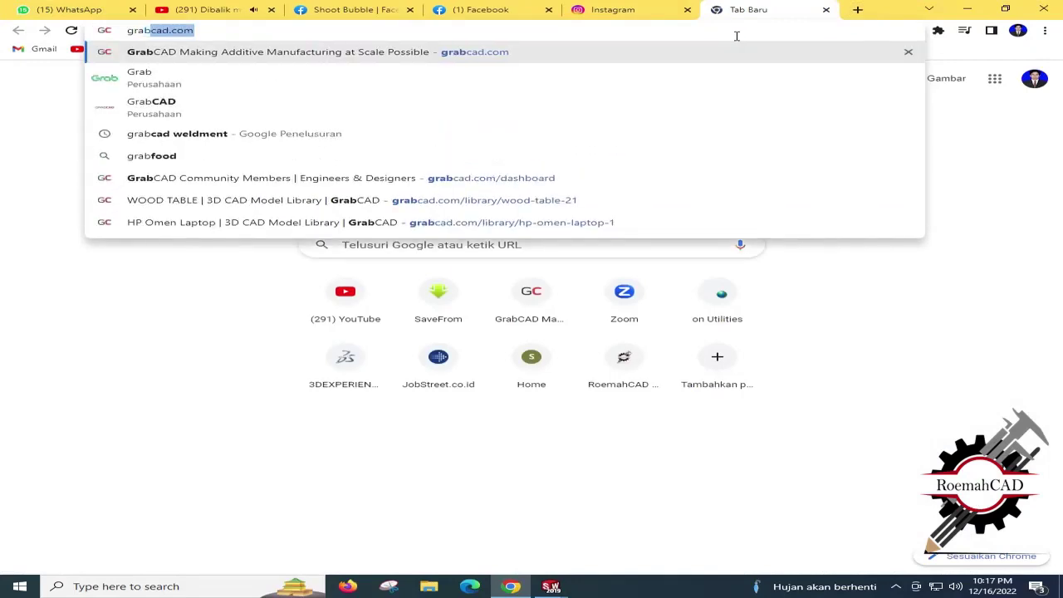
pyautogui.press('Return')
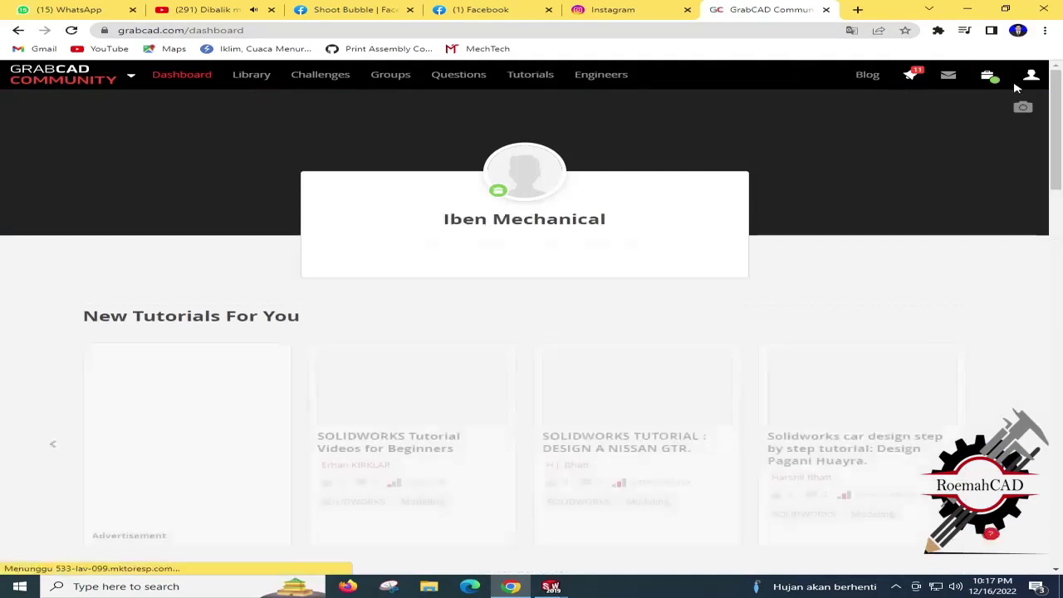
pyautogui.moveTo(1030, 77)
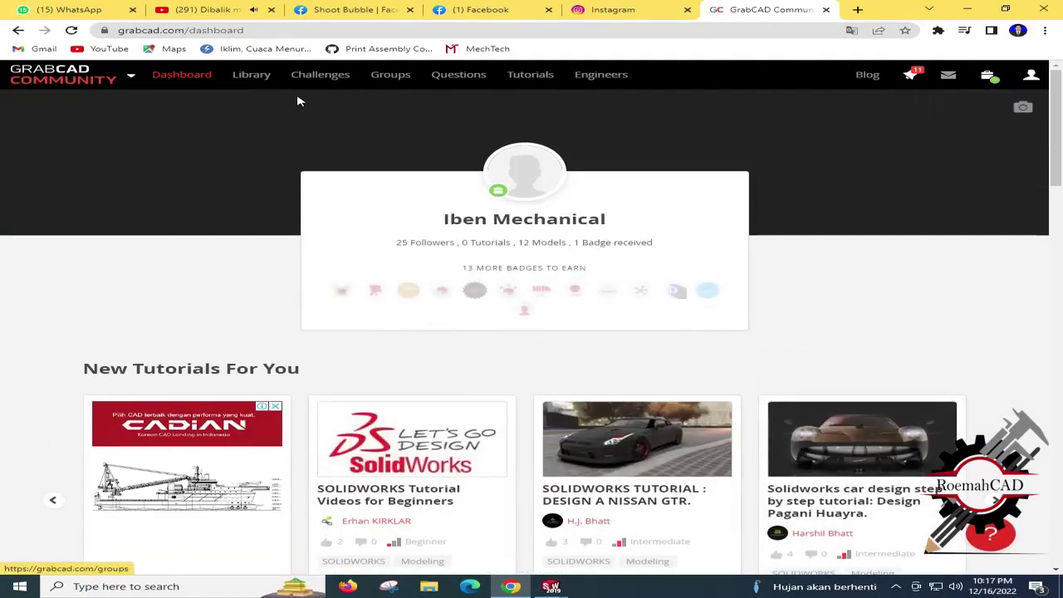
pyautogui.click(249, 75)
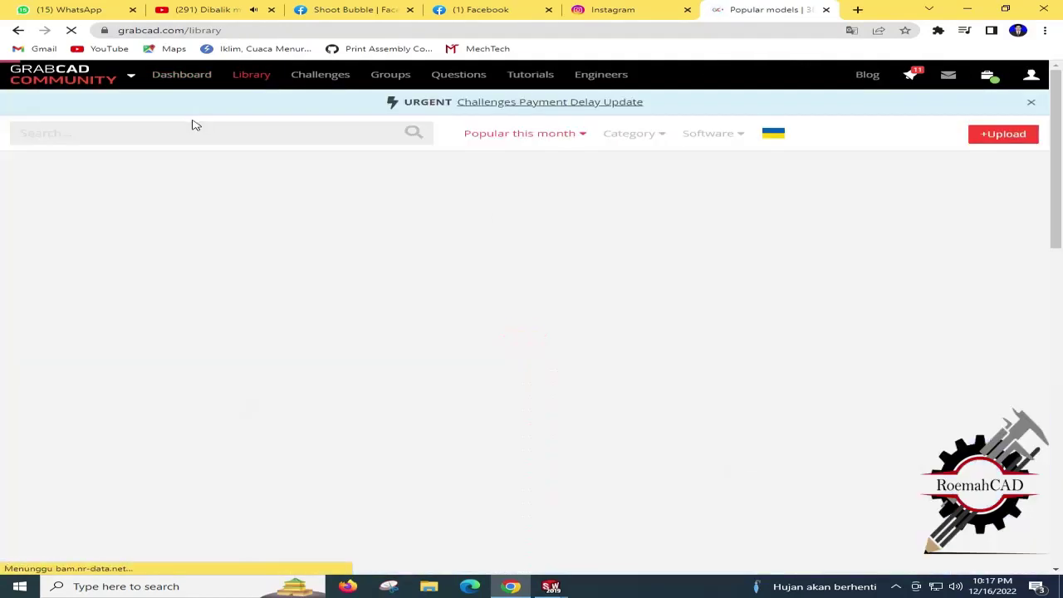
# Search the model library for "caster wheel dia. 100" and broaden the query to "caster wheel".
pyautogui.write('caster wheel dia. 100')
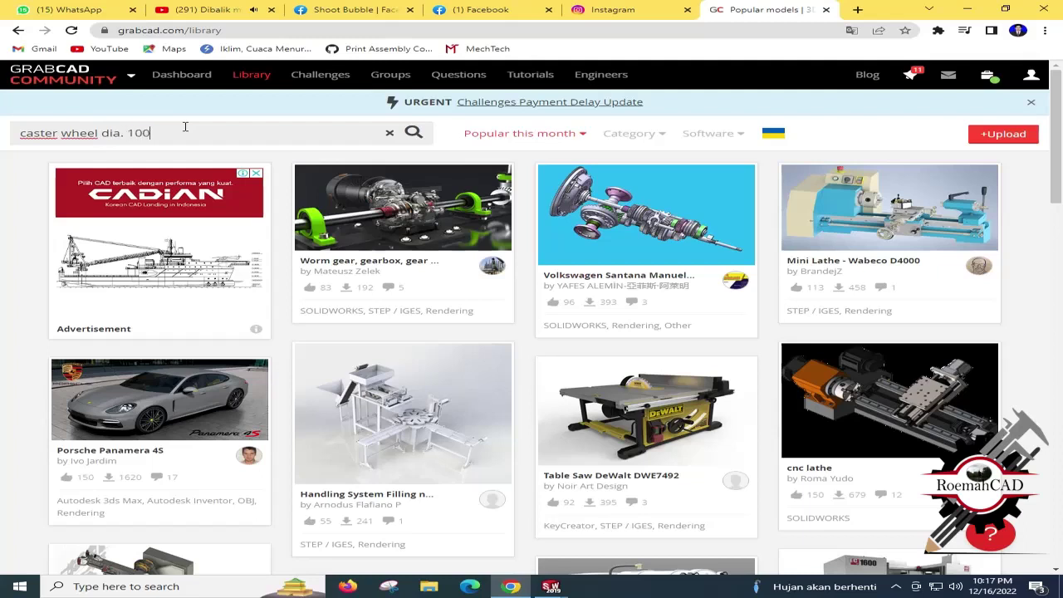
pyautogui.press('Return')
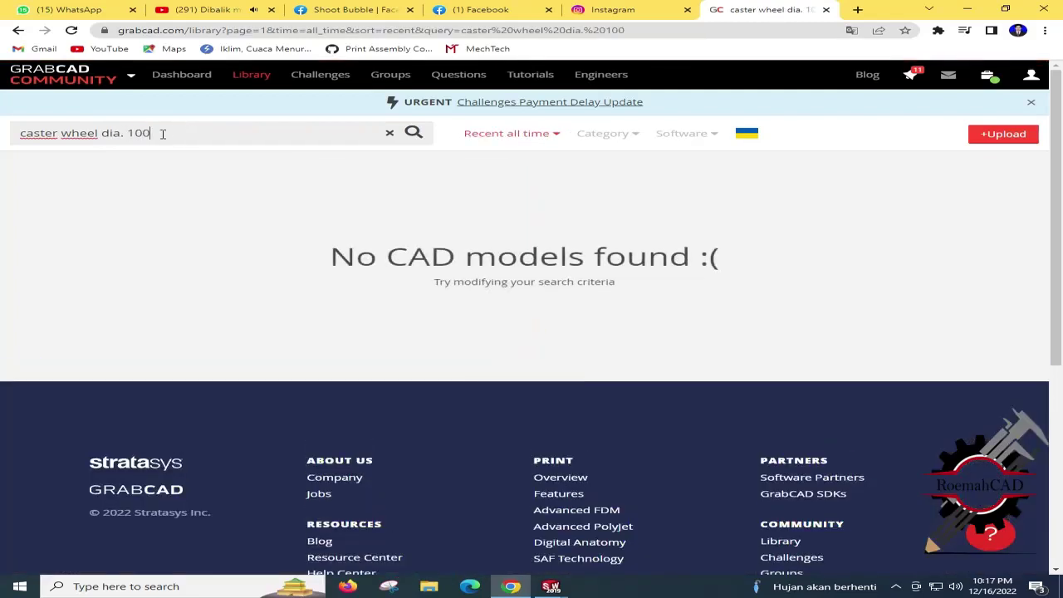
pyautogui.press('BackSpace')
pyautogui.press('Return')
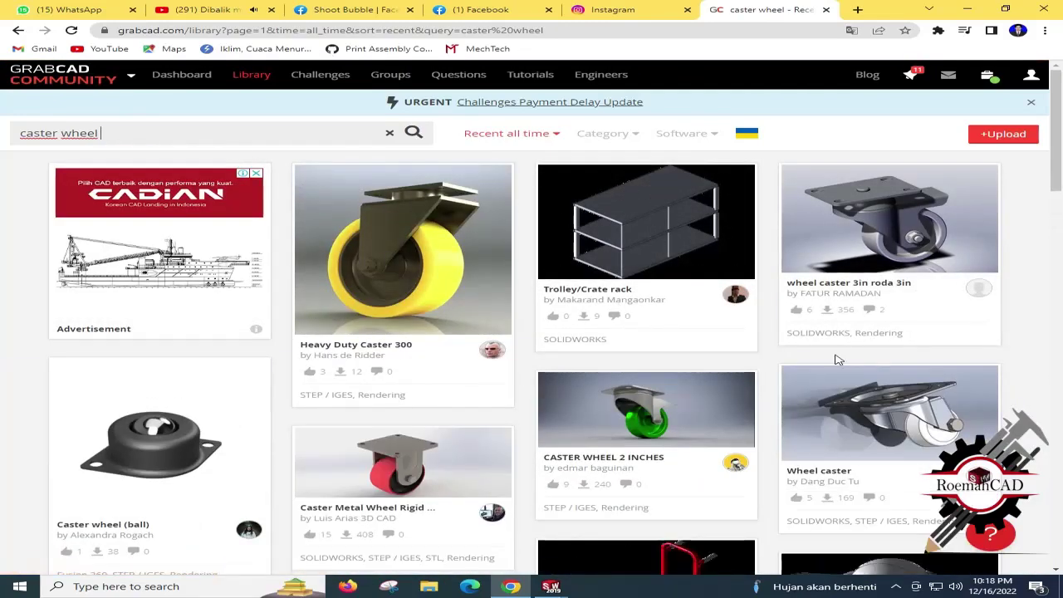
# Refine the search to "caster wheel 100" and open the CASTER WHEEL FDPE 100 MM fixed fork model in a new tab.
pyautogui.click(145, 137)
pyautogui.write('100')
pyautogui.press('Return')
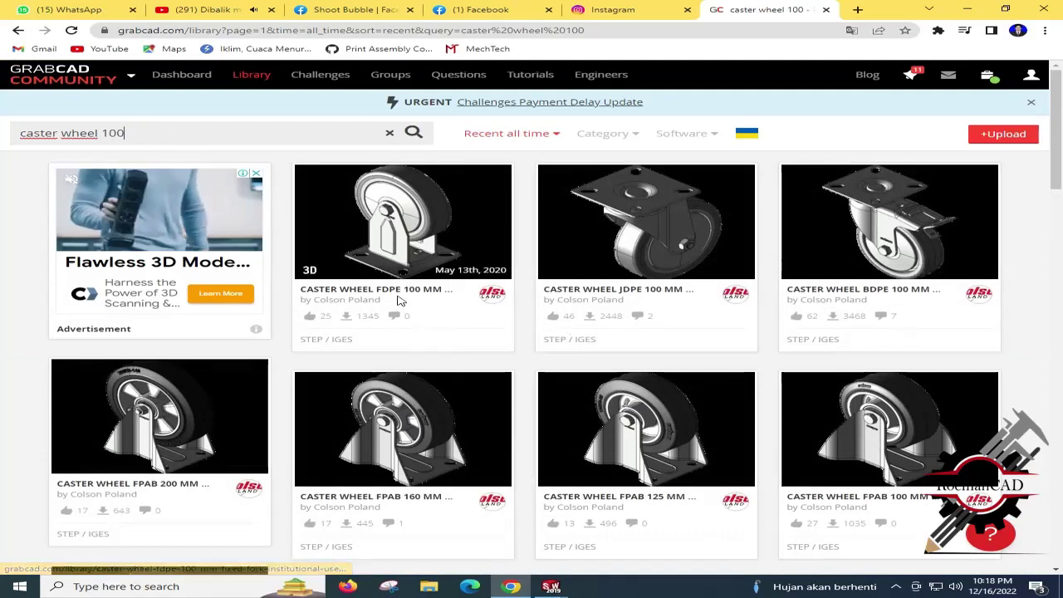
pyautogui.rightClick(431, 299)
pyautogui.click(492, 296)
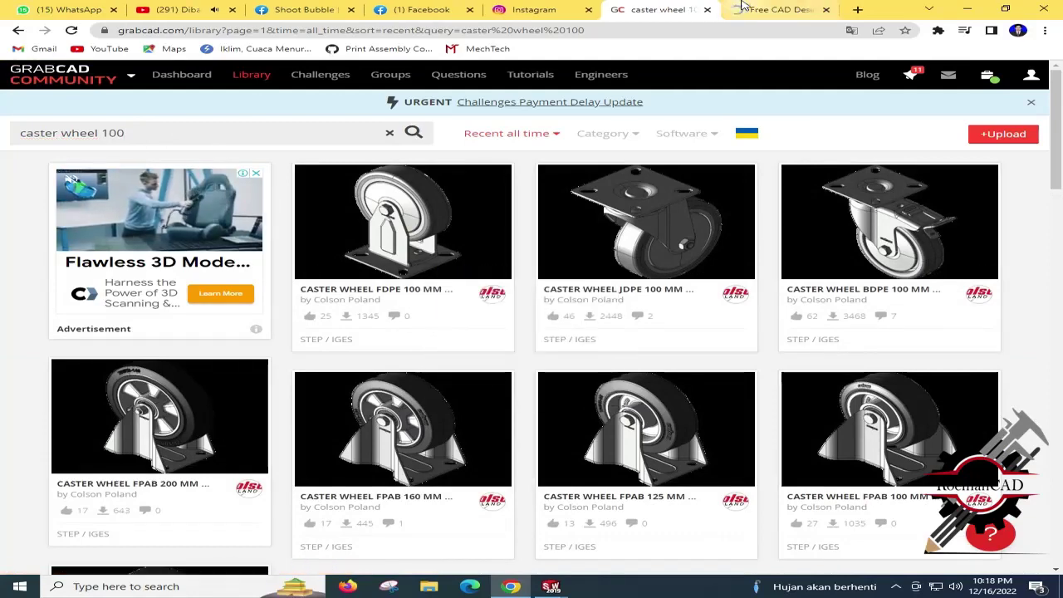
pyautogui.click(772, 9)
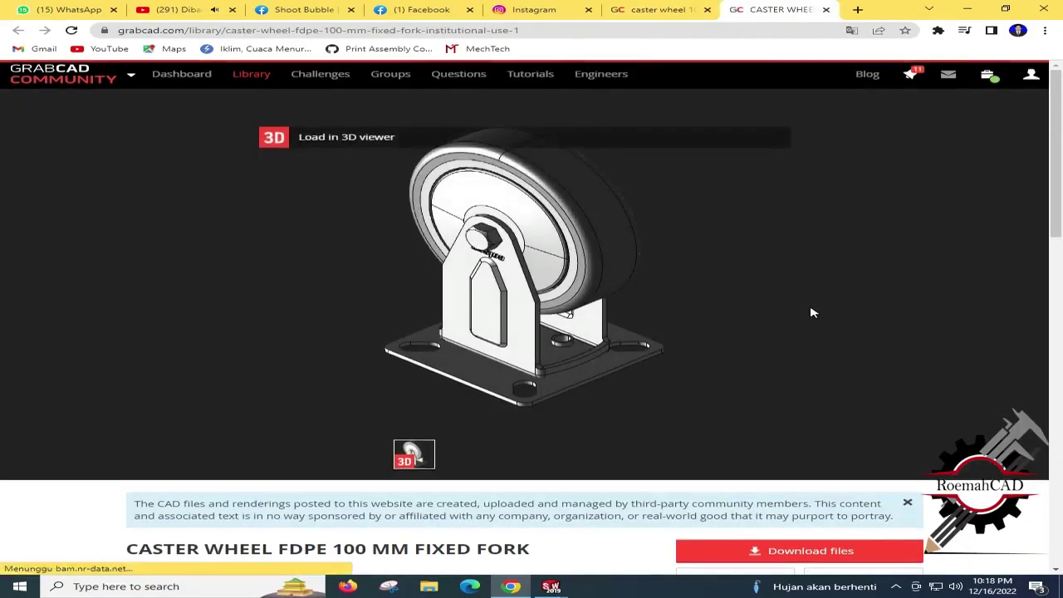
# Download the files of the FDPE 100 mm fixed fork caster wheel and show the downloaded zip in its folder.
pyautogui.scroll(-2, 812, 309)
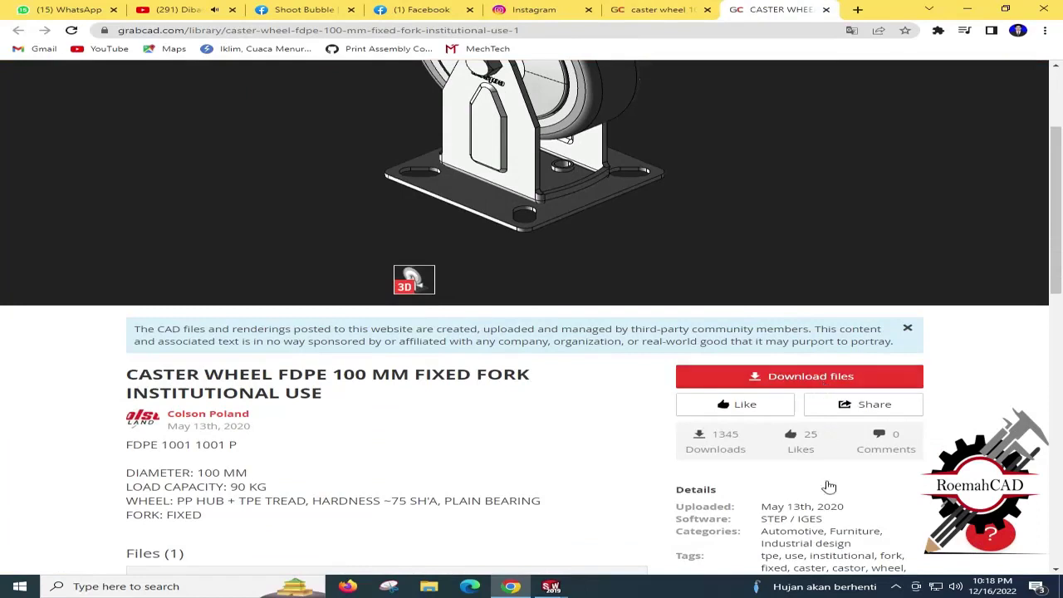
pyautogui.scroll(-2, 826, 487)
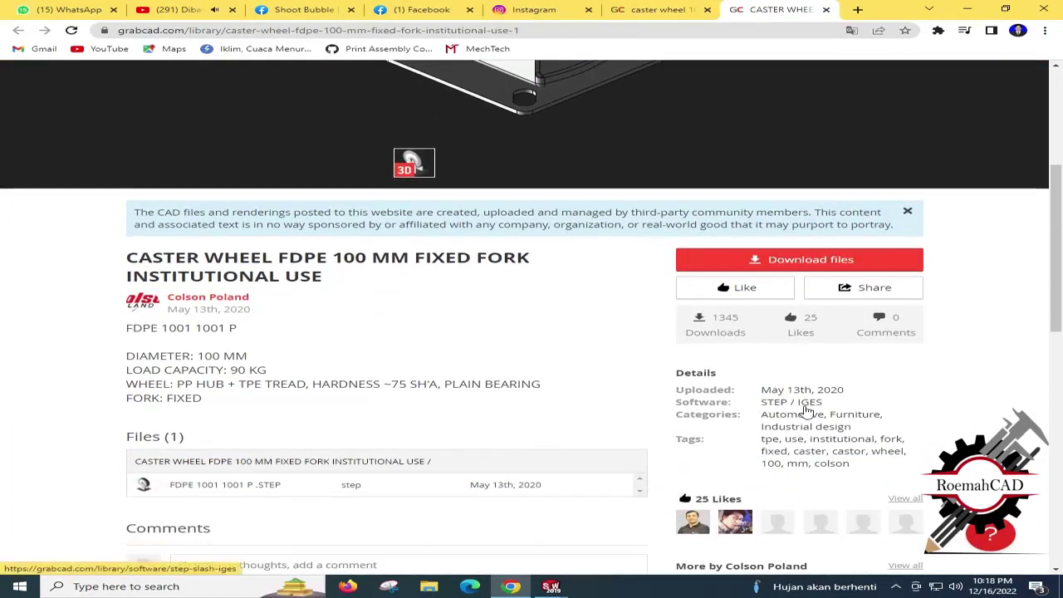
pyautogui.click(809, 264)
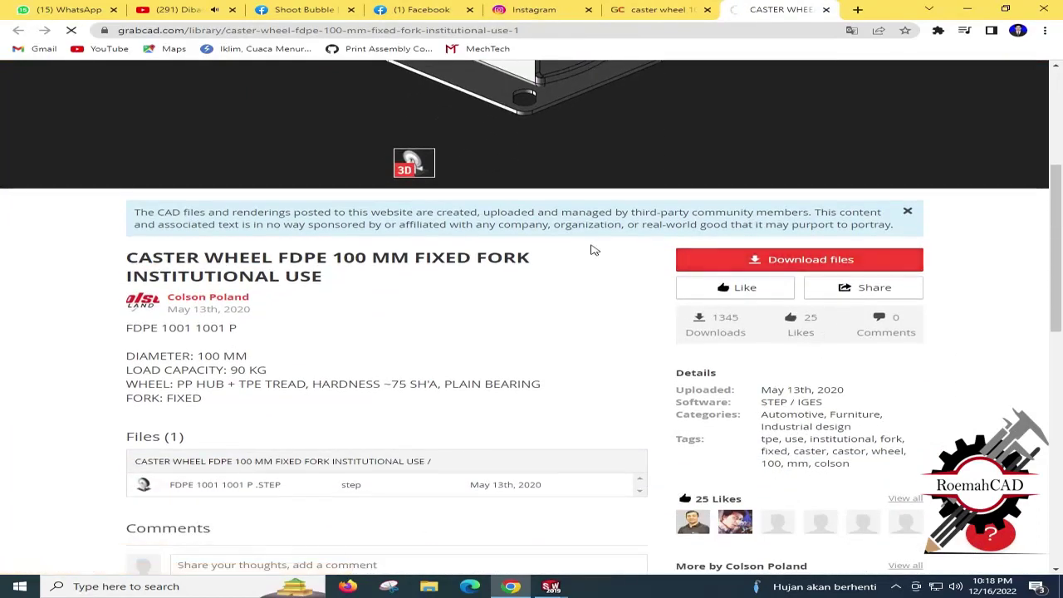
pyautogui.scroll(-1, 581, 254)
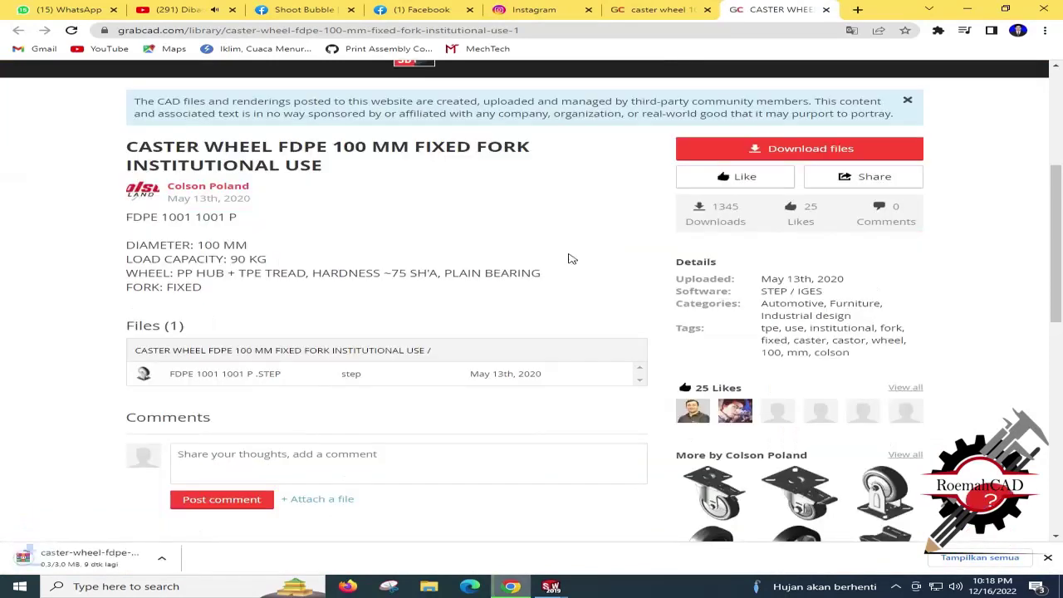
pyautogui.click(979, 557)
pyautogui.click(384, 189)
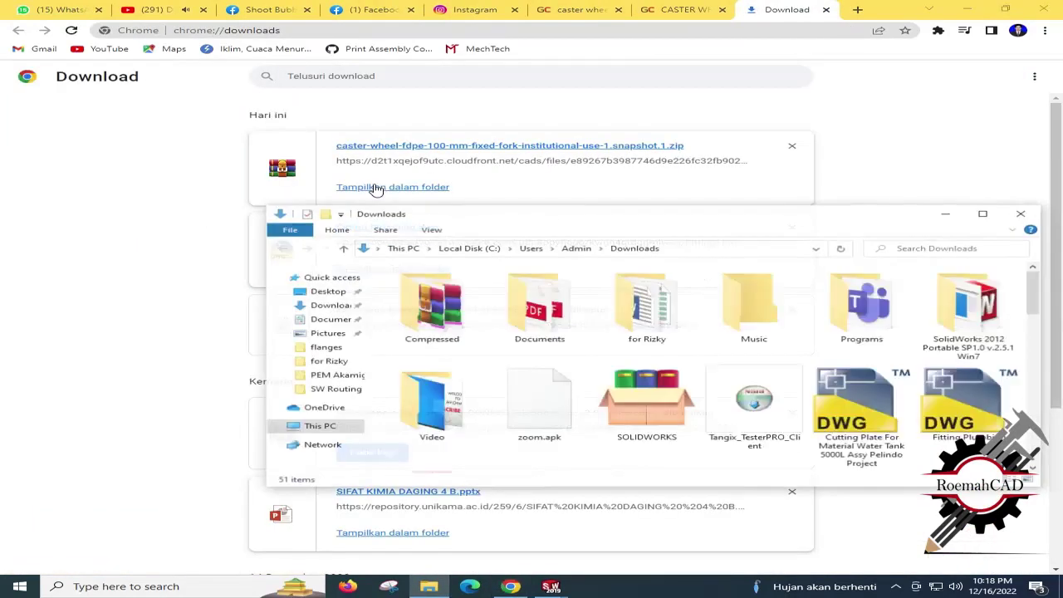
# Transfer the downloaded caster wheel zip from Downloads into the Simple Table folder on the Desktop.
pyautogui.doubleClick(698, 221)
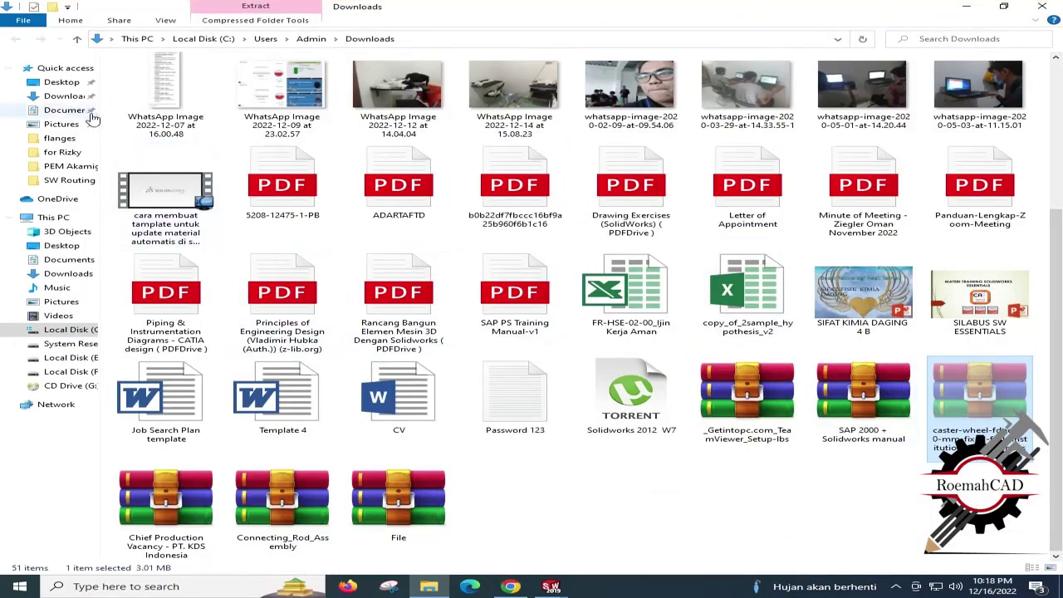
pyautogui.click(58, 81)
pyautogui.doubleClick(282, 106)
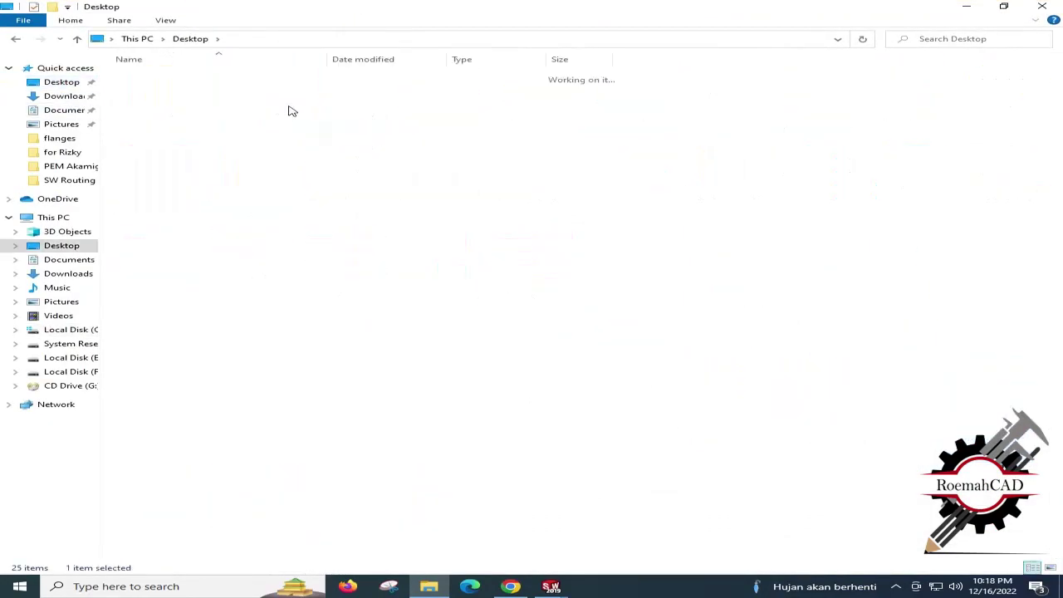
pyautogui.rightClick(631, 317)
pyautogui.click(682, 398)
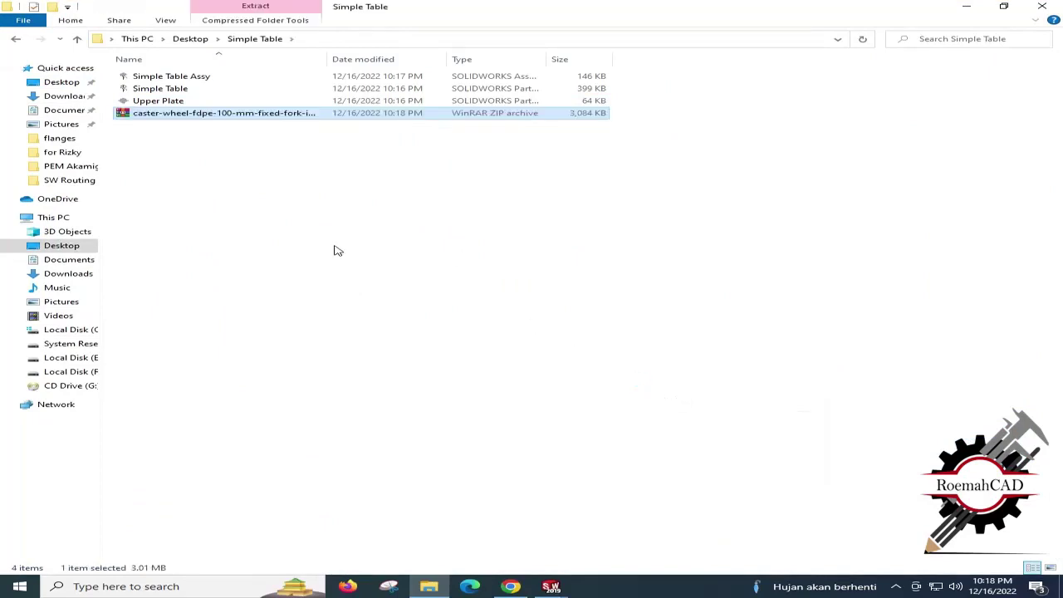
# Extract the caster wheel zip into a subfolder of its own name within Simple Table and open that subfolder.
pyautogui.rightClick(330, 316)
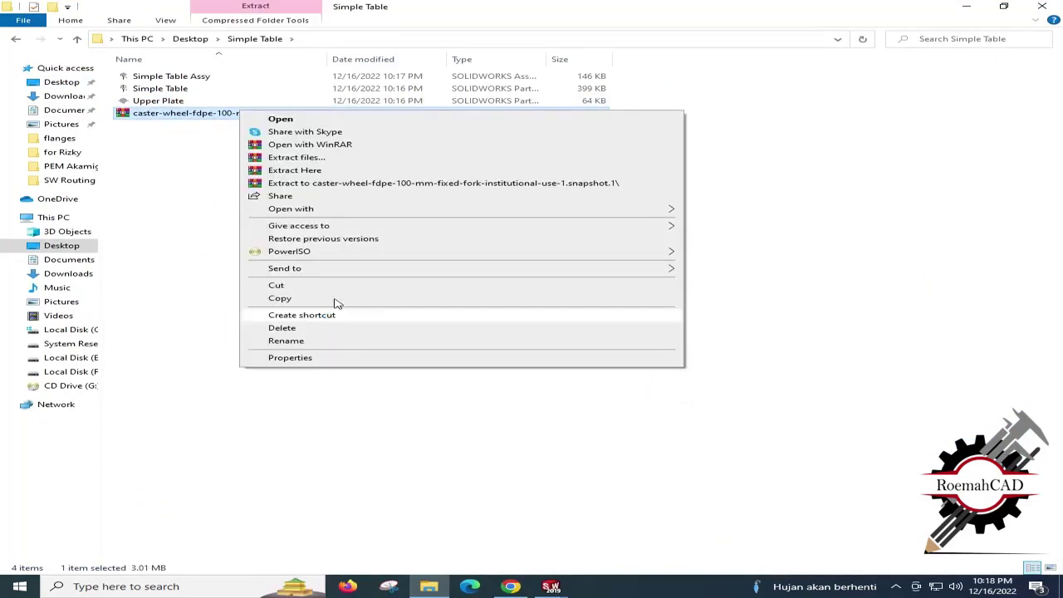
pyautogui.click(335, 184)
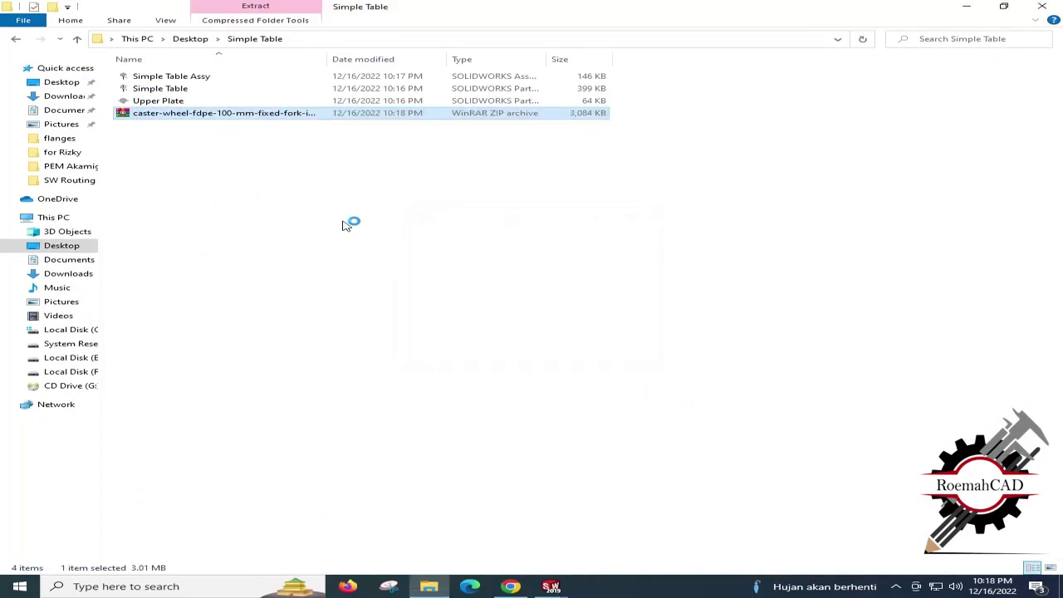
pyautogui.doubleClick(272, 77)
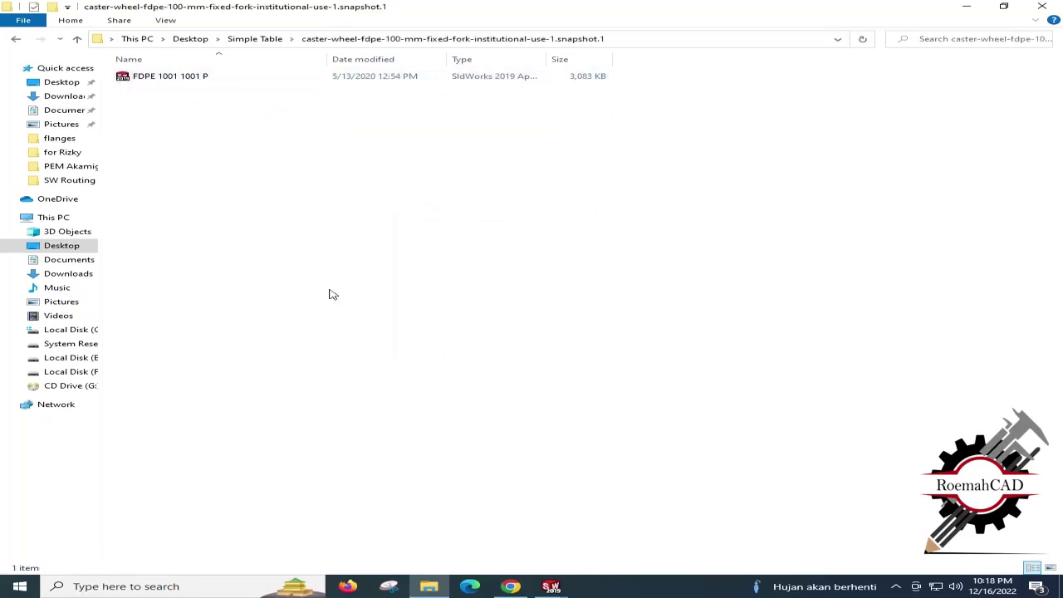
# Switch to SOLIDWORKS, close the Simple Table part window and return to the Simple Table Assy assembly.
pyautogui.click(550, 586)
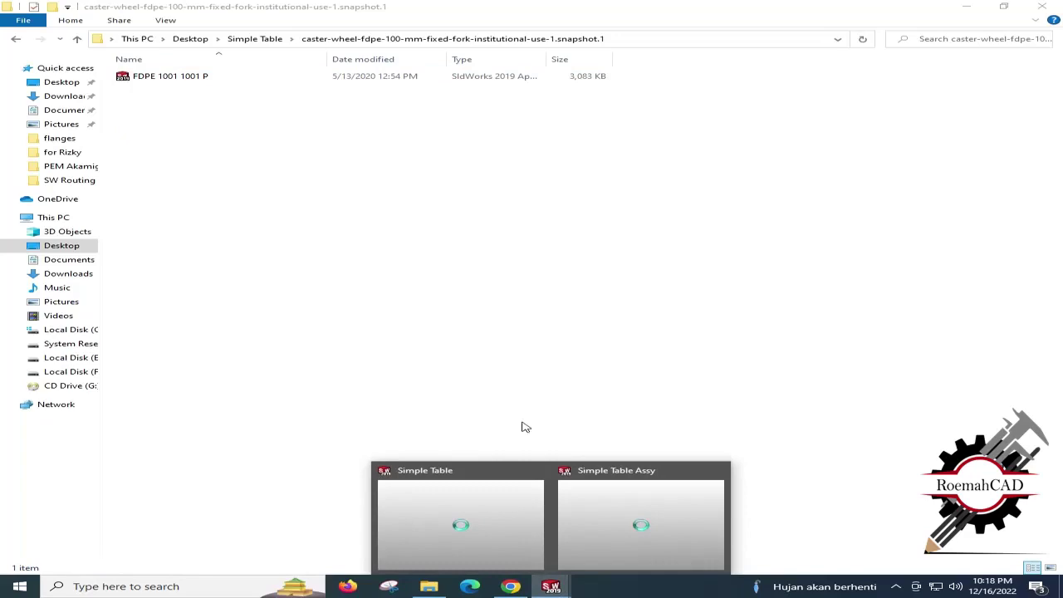
pyautogui.click(610, 501)
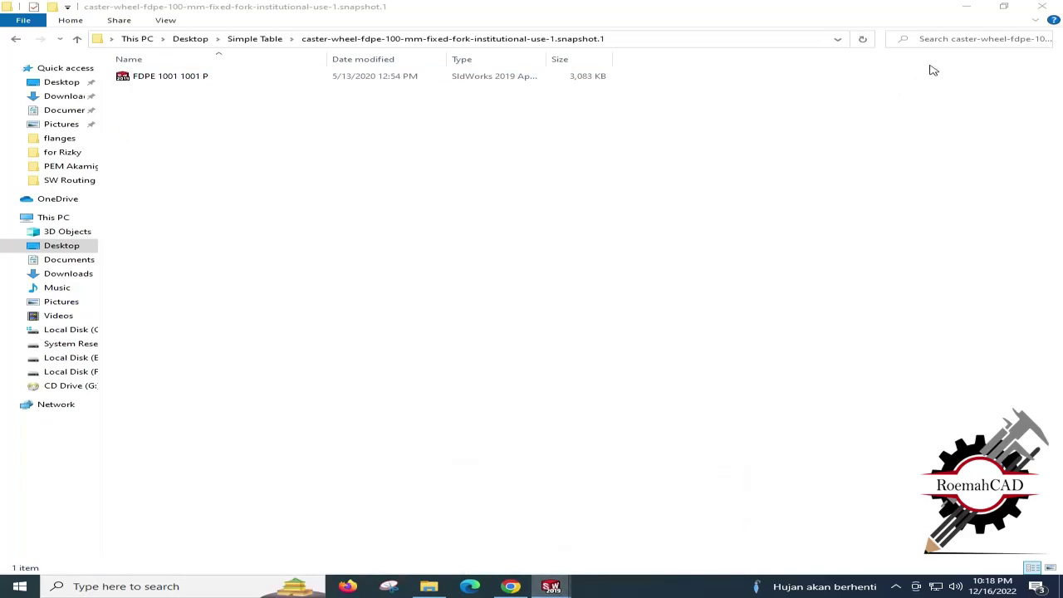
pyautogui.click(964, 15)
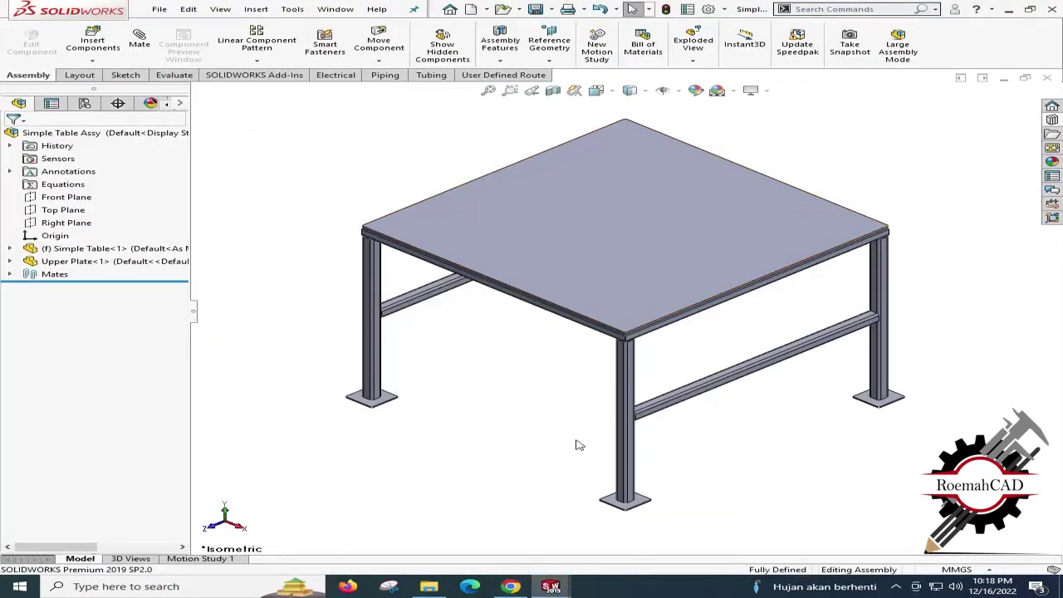
pyautogui.click(335, 9)
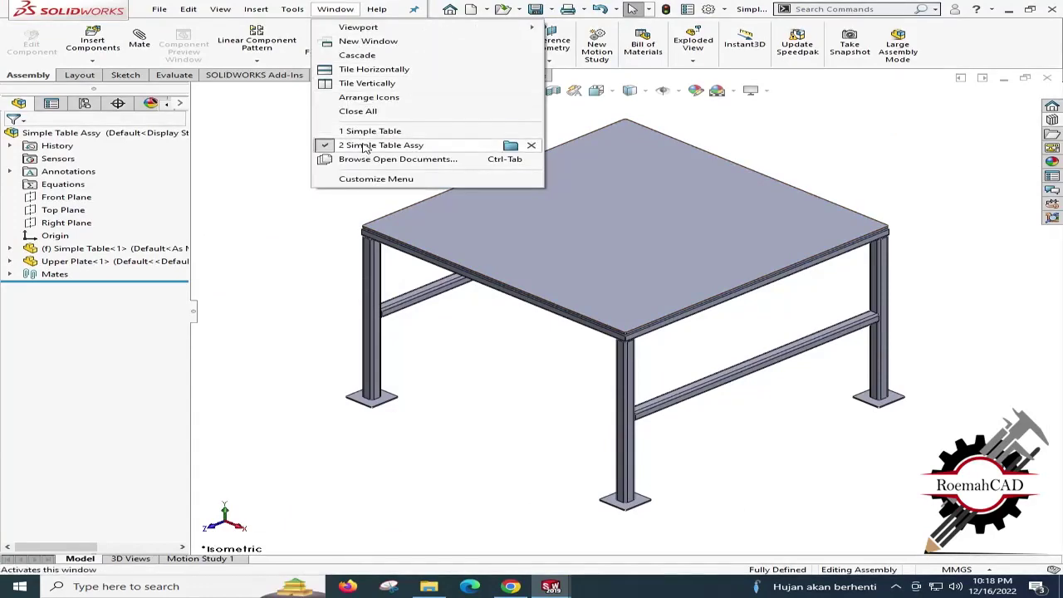
pyautogui.click(542, 129)
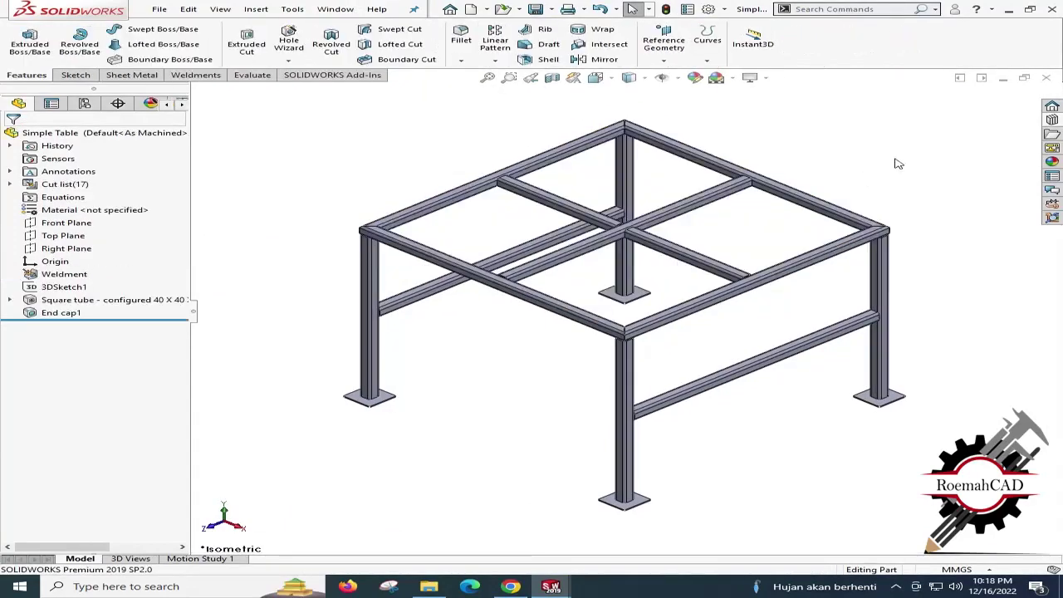
pyautogui.hotkey('ctrl', 'Tab')
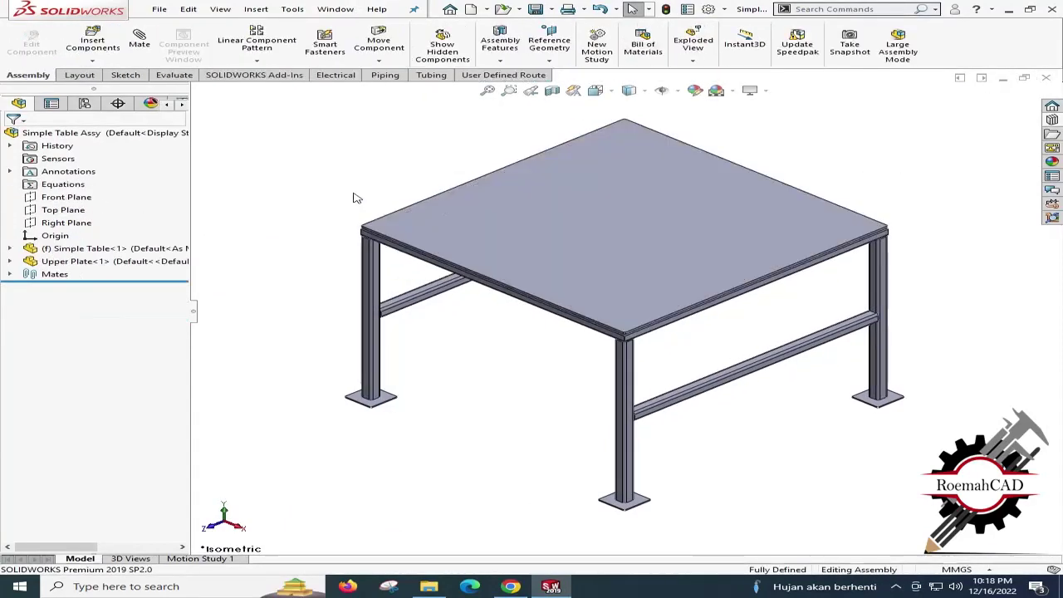
pyautogui.moveTo(472, 449); pyautogui.dragTo(394, 375, button='middle')
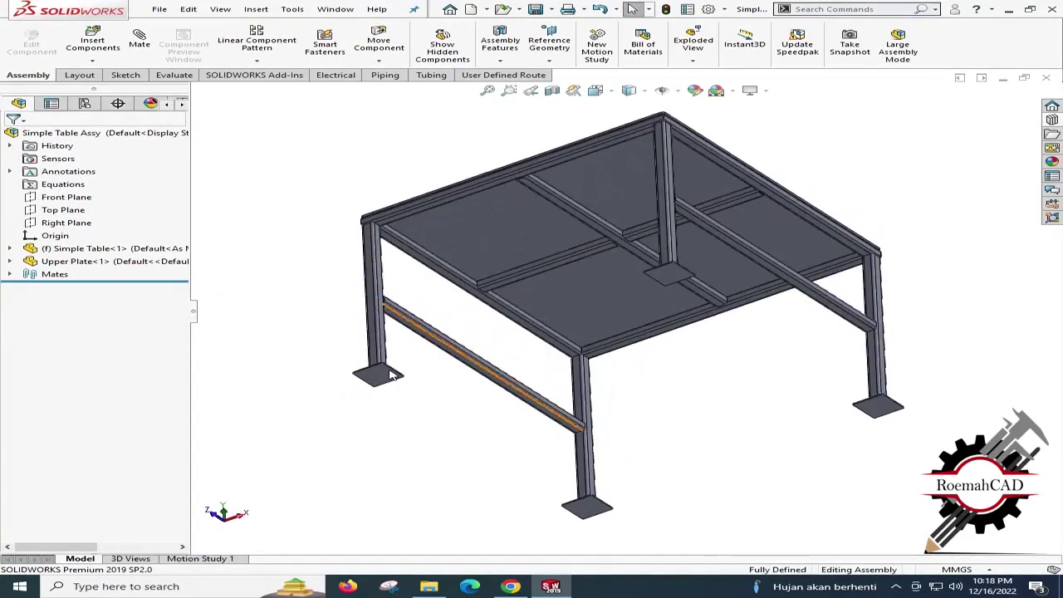
# Try to bring the FDPE 1001 1001 P file from its folder into the SOLIDWORKS window.
pyautogui.moveTo(435, 586); pyautogui.dragTo(514, 591)
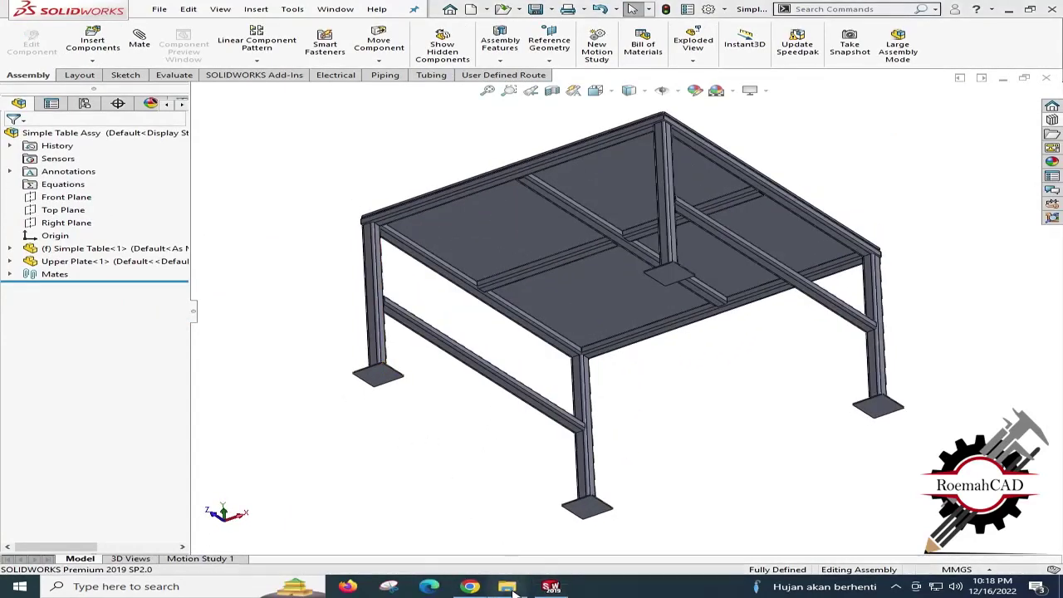
pyautogui.click(512, 590)
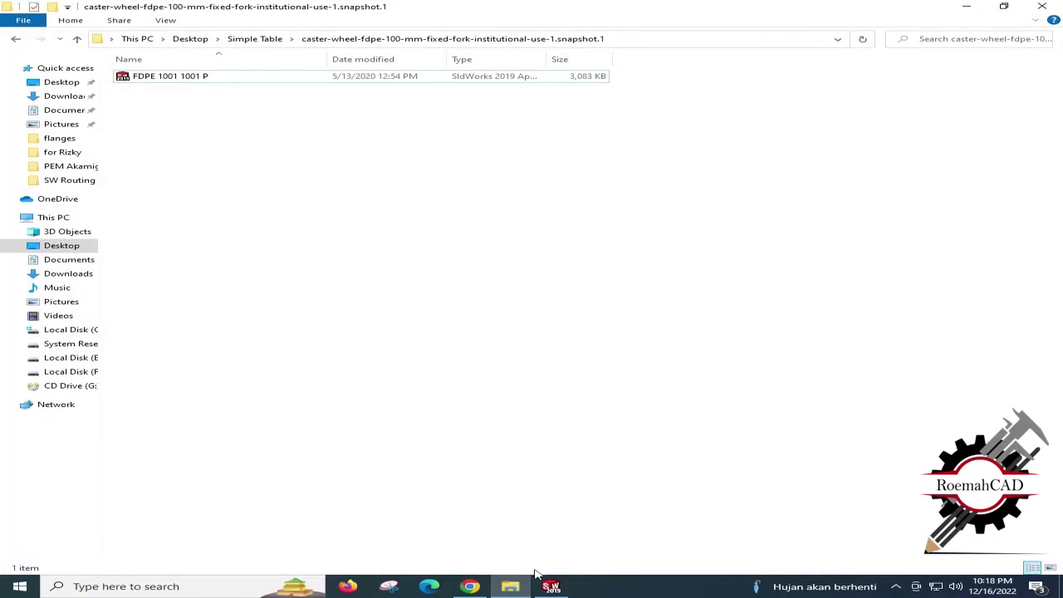
pyautogui.moveTo(166, 79); pyautogui.dragTo(512, 469)
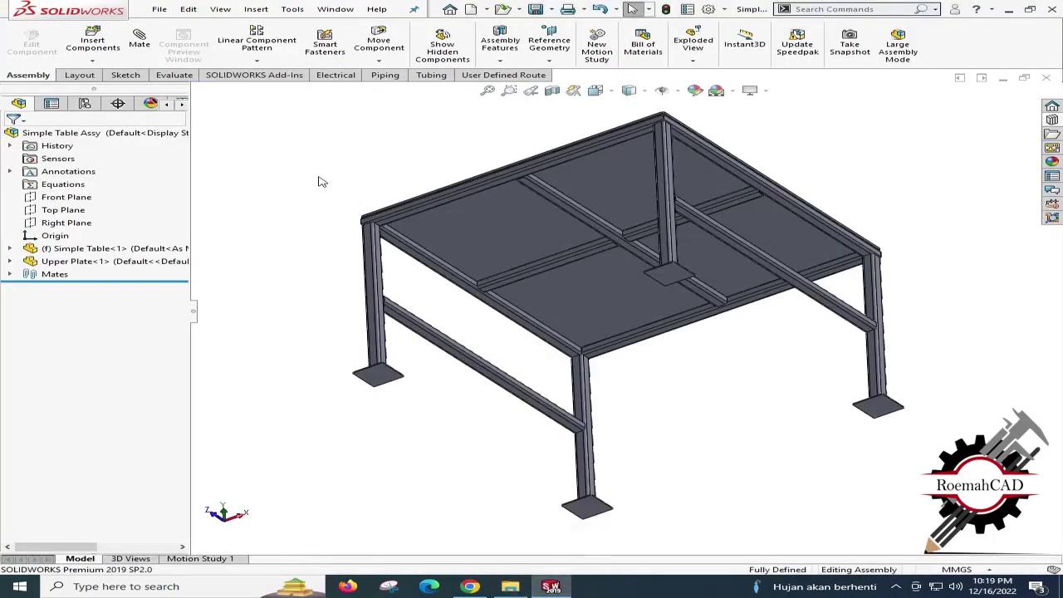
# Minimize the assembly and open FDPE 1001 1001 P from the extracted caster wheel folder in an isometric view.
pyautogui.click(1002, 79)
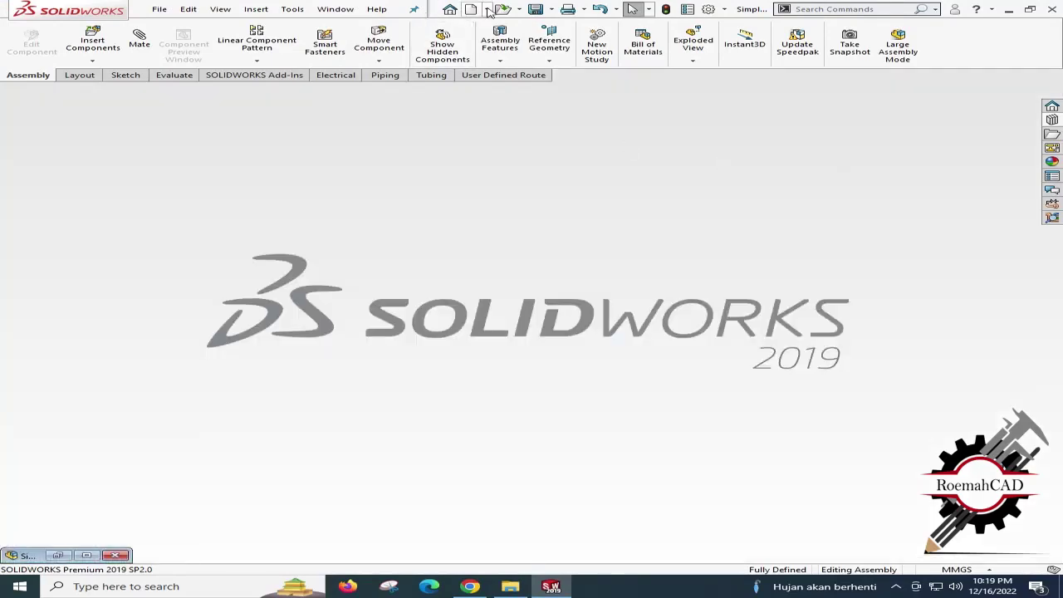
pyautogui.hotkey('ctrl', 'o')
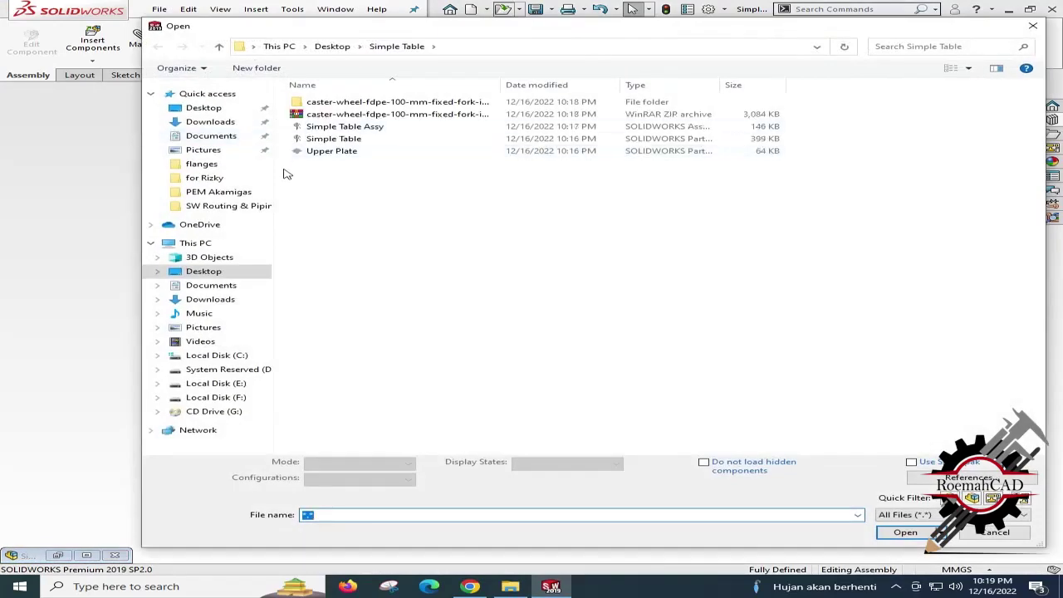
pyautogui.doubleClick(362, 103)
pyautogui.doubleClick(316, 104)
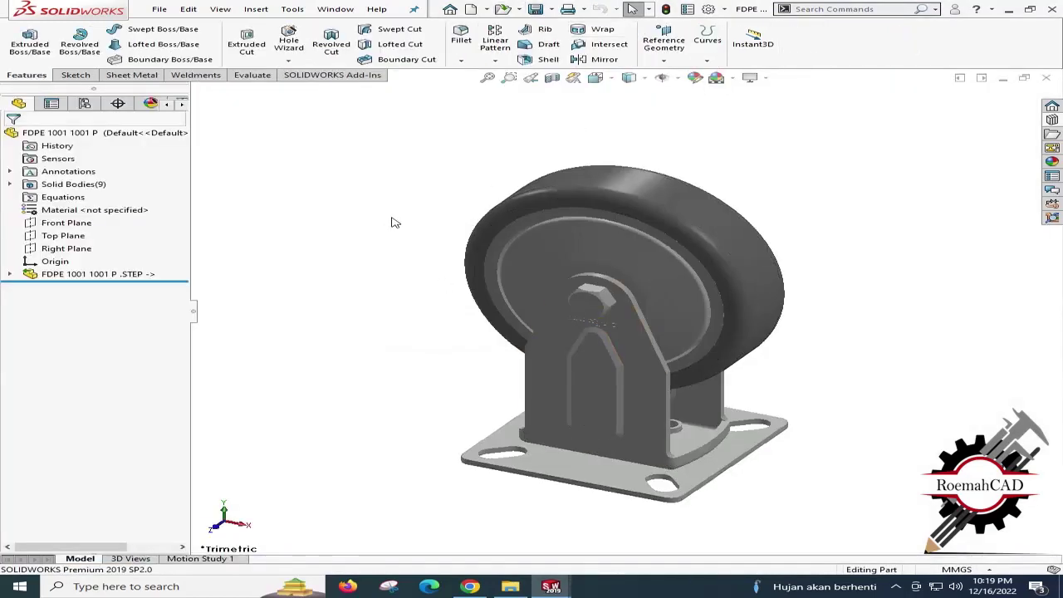
pyautogui.hotkey('ctrl', '7')
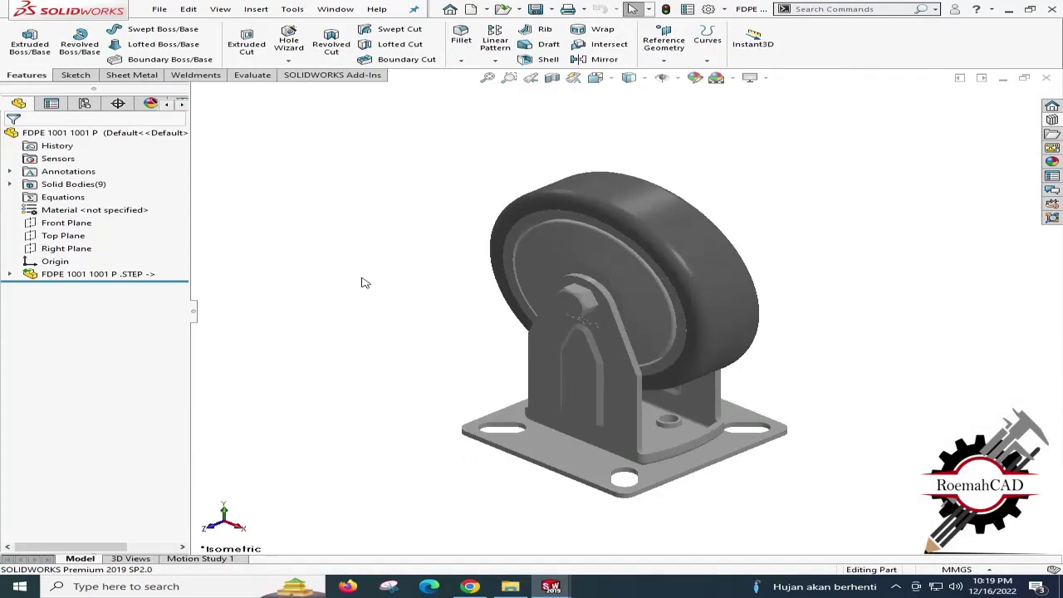
# Save the caster wheel as part FDPE 1001 1001 P in its extracted folder and check the file types there.
pyautogui.hotkey('ctrl', 's')
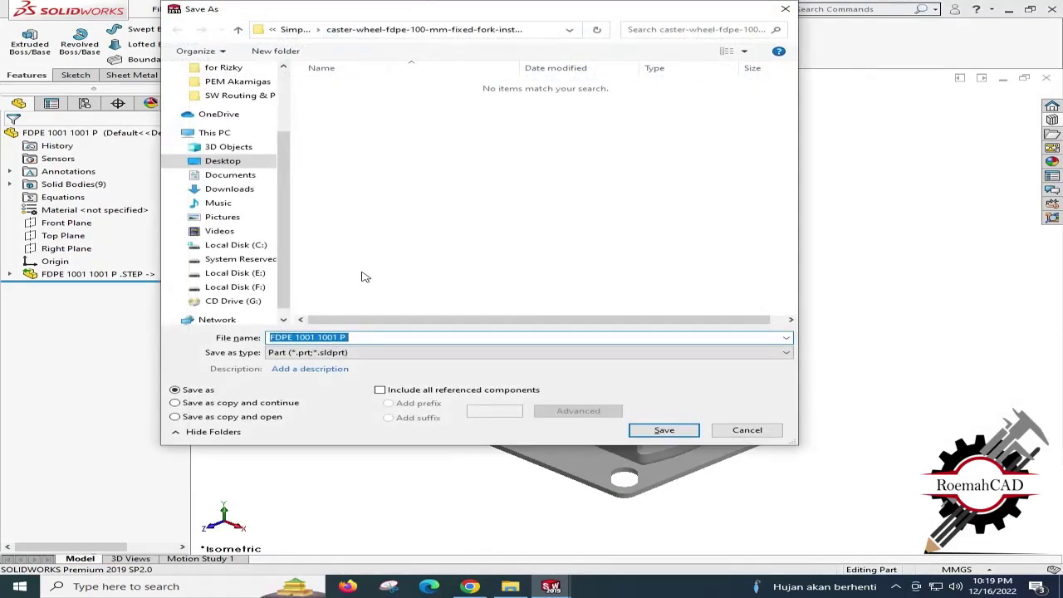
pyautogui.press('Return')
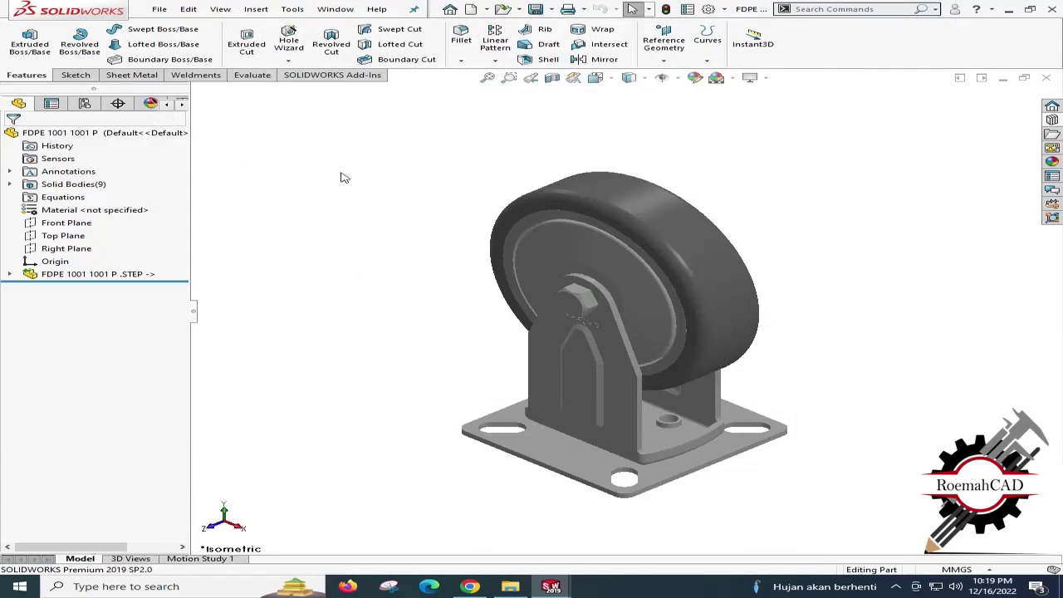
pyautogui.click(510, 587)
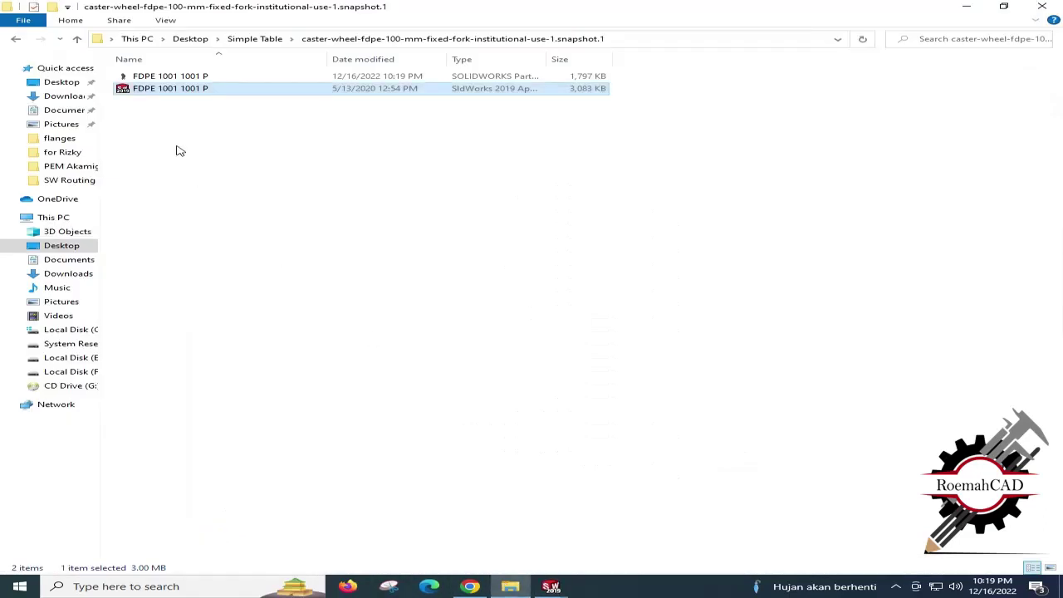
pyautogui.doubleClick(549, 59)
pyautogui.click(552, 98)
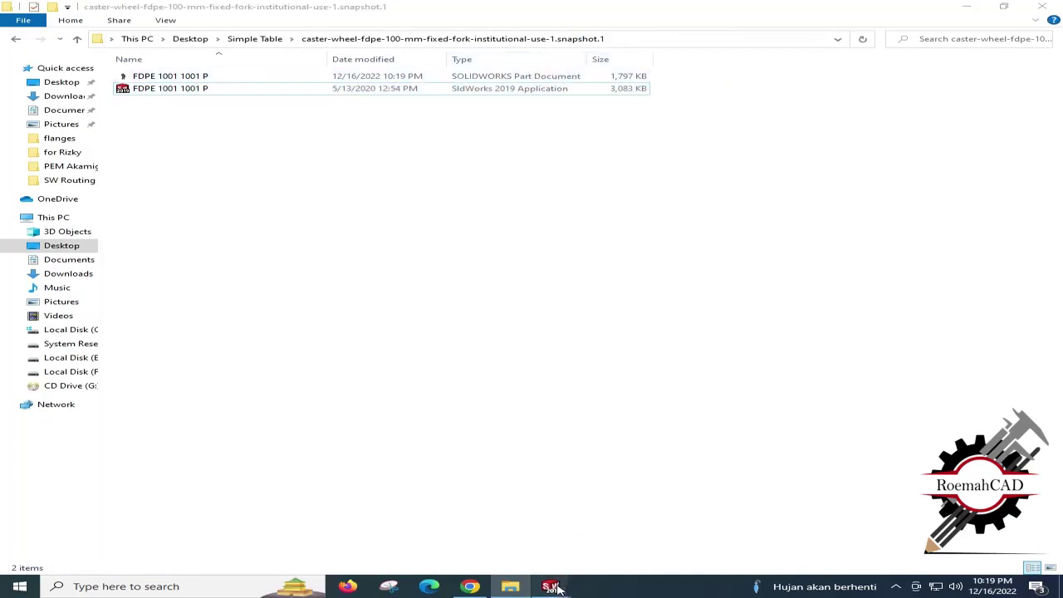
# Insert the FDPE 1001 1001 P caster into Simple Table Assy and move it close below a leg's foot plate.
pyautogui.moveTo(551, 586)
pyautogui.click(465, 515)
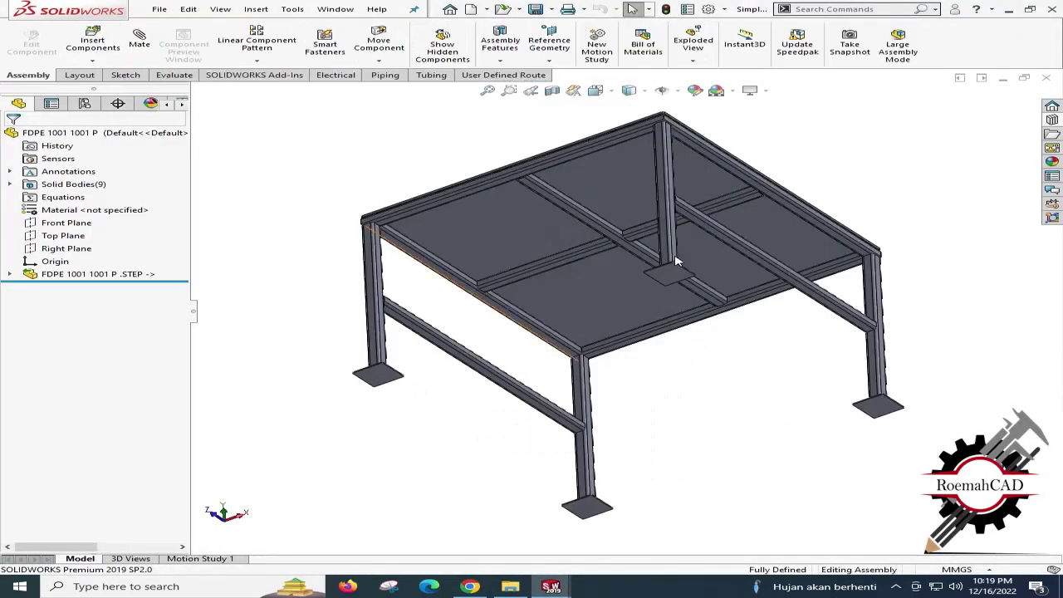
pyautogui.click(93, 42)
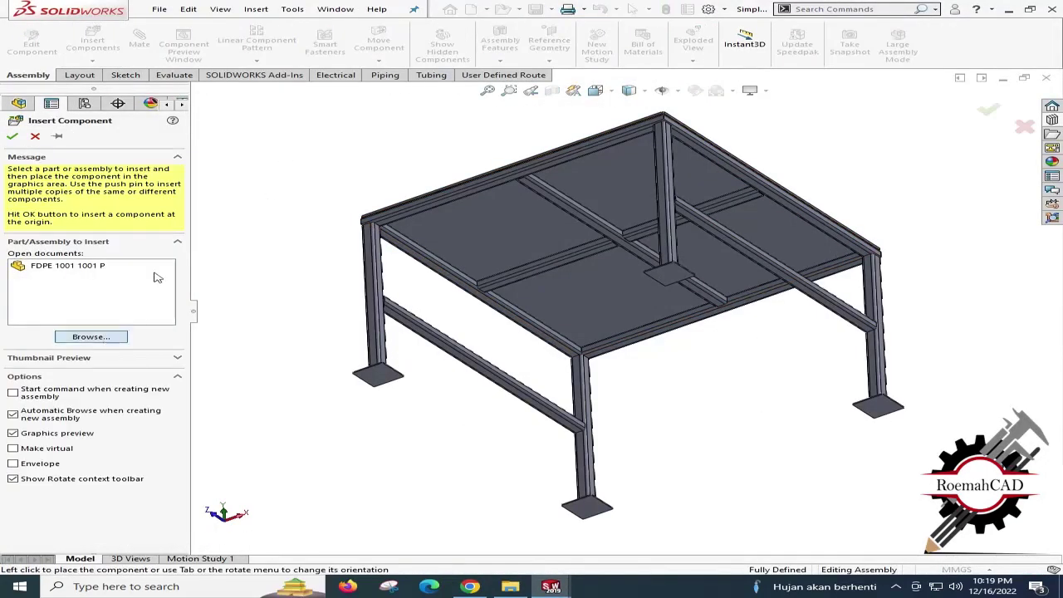
pyautogui.doubleClick(309, 108)
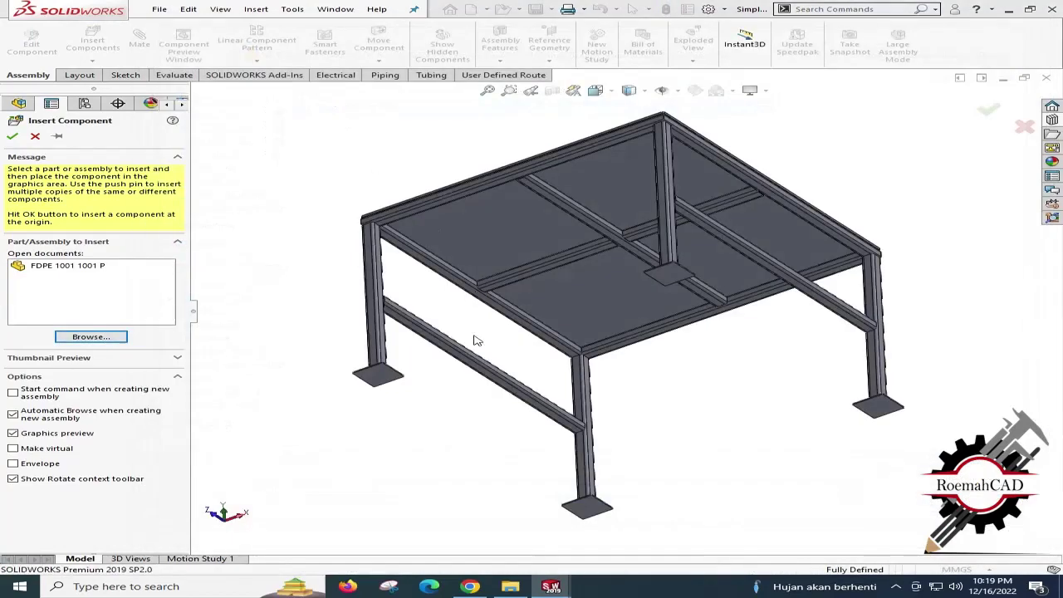
pyautogui.click(419, 433)
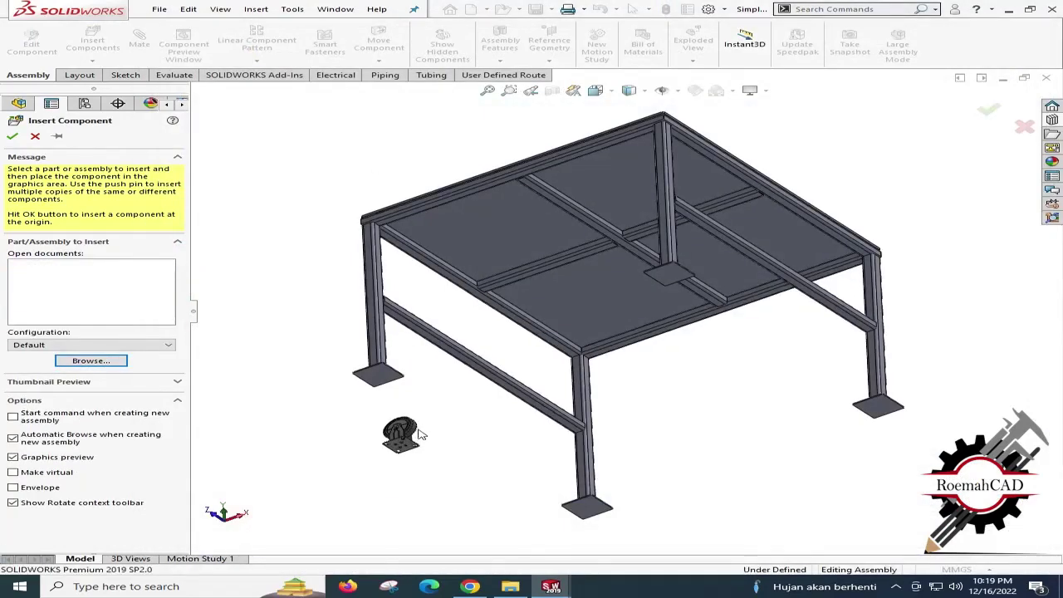
pyautogui.scroll(-5, 420, 433)
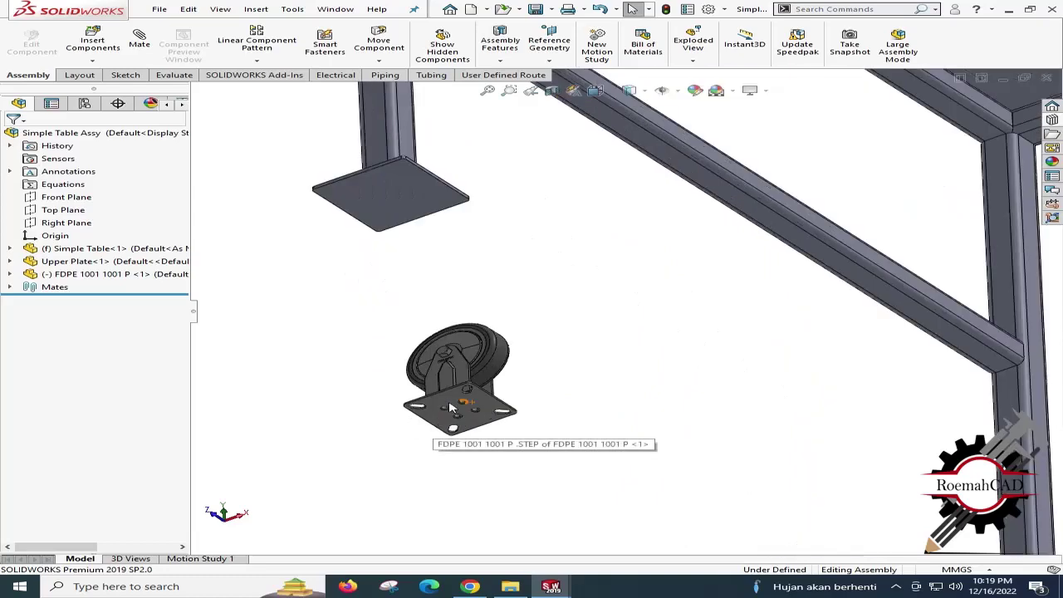
pyautogui.moveTo(452, 407); pyautogui.dragTo(455, 226)
pyautogui.scroll(-4, 435, 349)
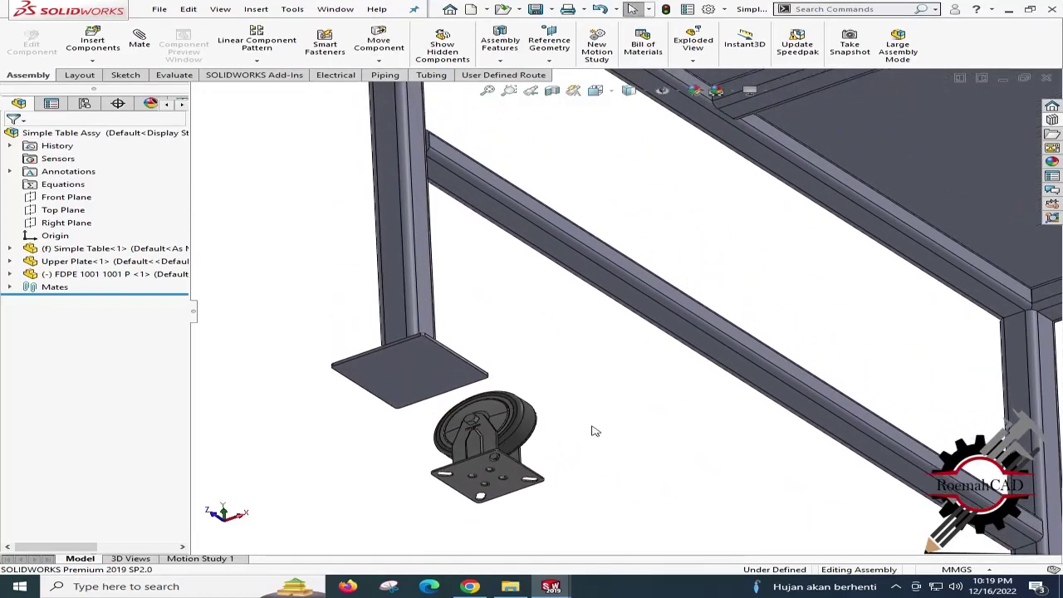
# Measure the foot plate's edge length and the distance across to its opposite edge.
pyautogui.press('m')
pyautogui.click(449, 357)
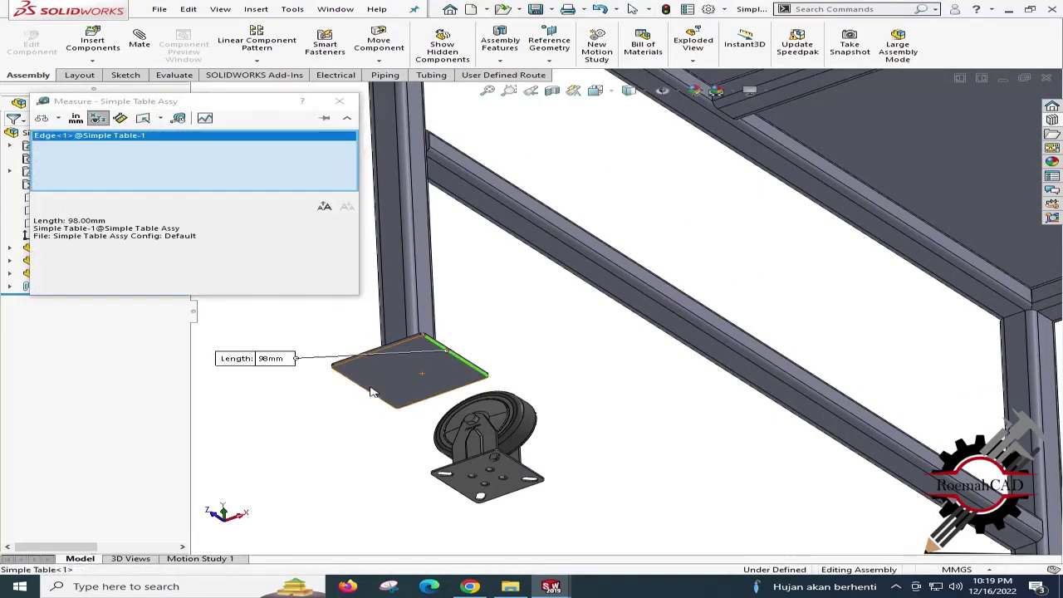
pyautogui.click(363, 392)
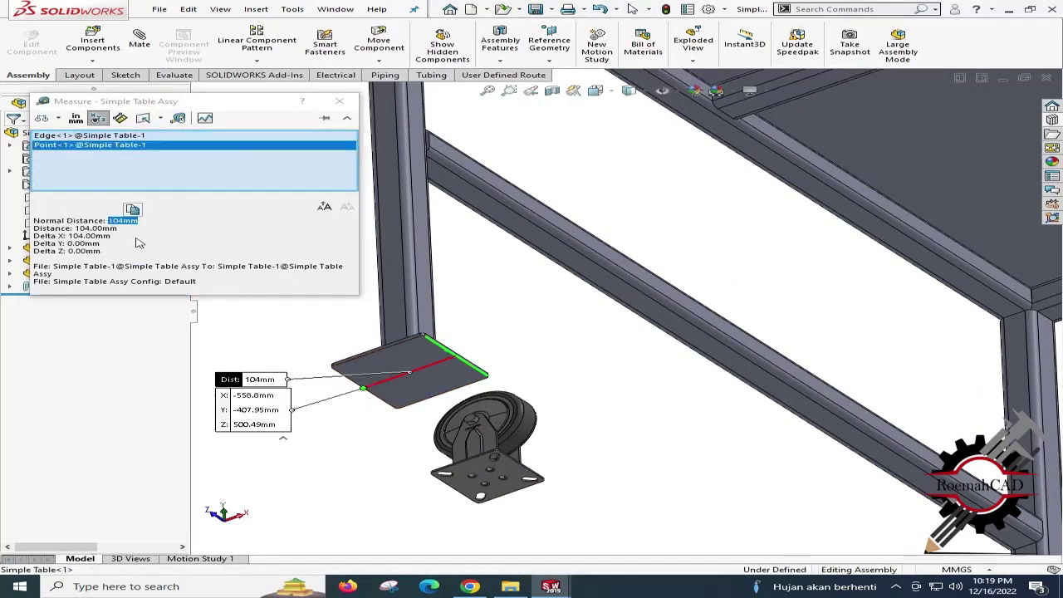
pyautogui.press('Escape')
# Measure the caster mounting plate's edge length and the distance between its two parallel edges.
pyautogui.scroll(-4, 480, 459)
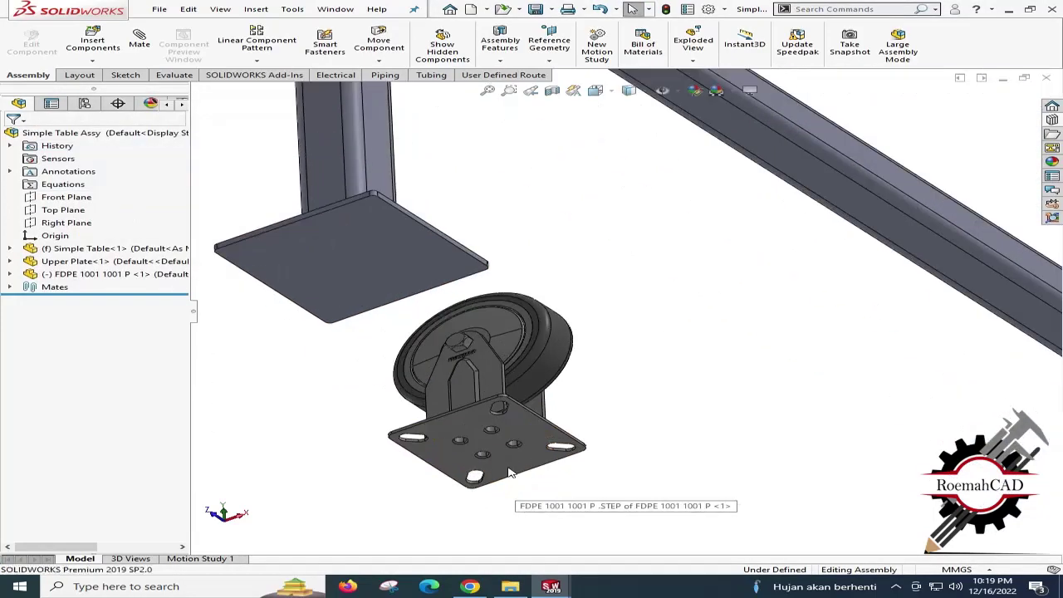
pyautogui.press('m')
pyautogui.scroll(-1, 515, 415)
pyautogui.click(544, 413)
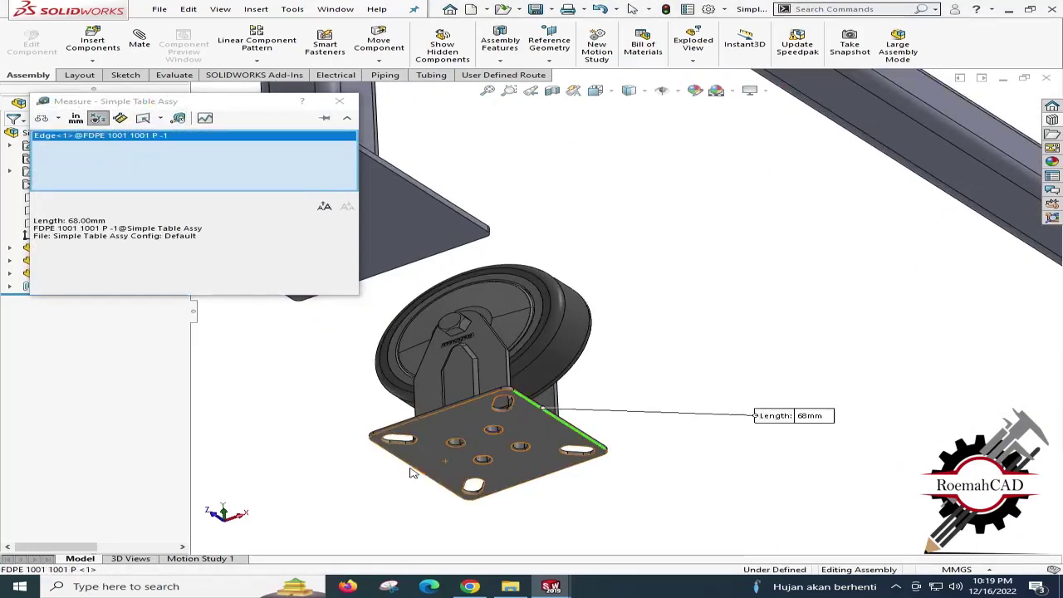
pyautogui.click(425, 471)
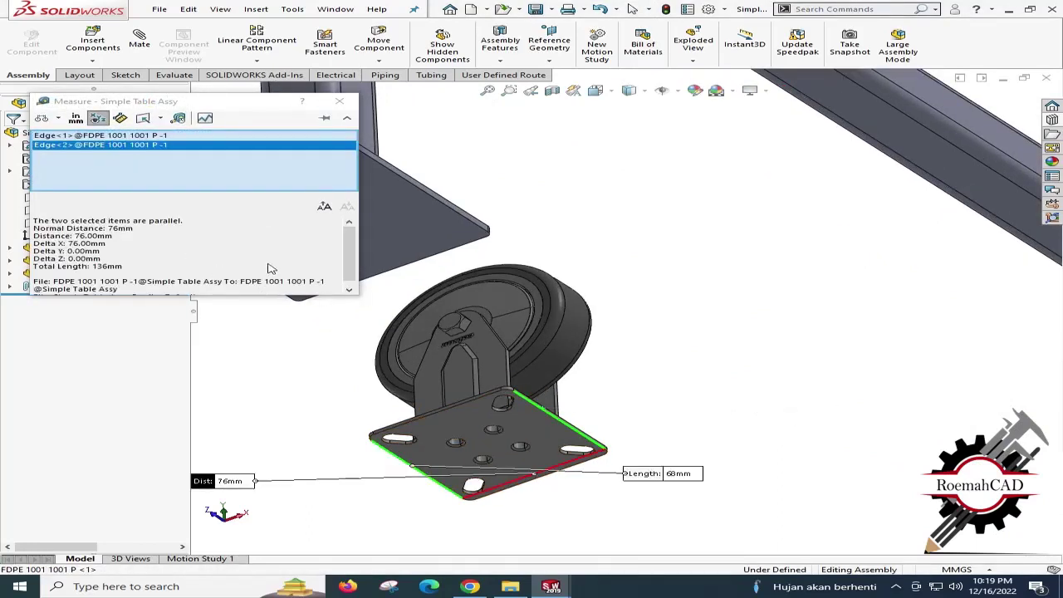
pyautogui.press('Escape')
# Edit the Simple Table part within the assembly and reduce the offset thickness ratio of End cap1.
pyautogui.scroll(2, 380, 302)
pyautogui.click(368, 245)
pyautogui.rightClick(368, 246)
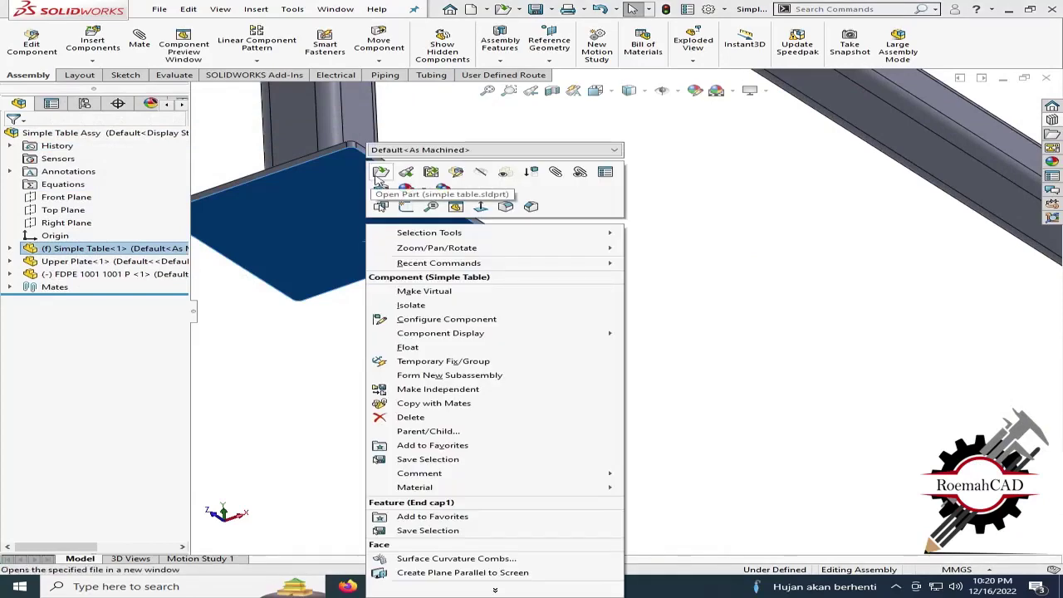
pyautogui.click(406, 172)
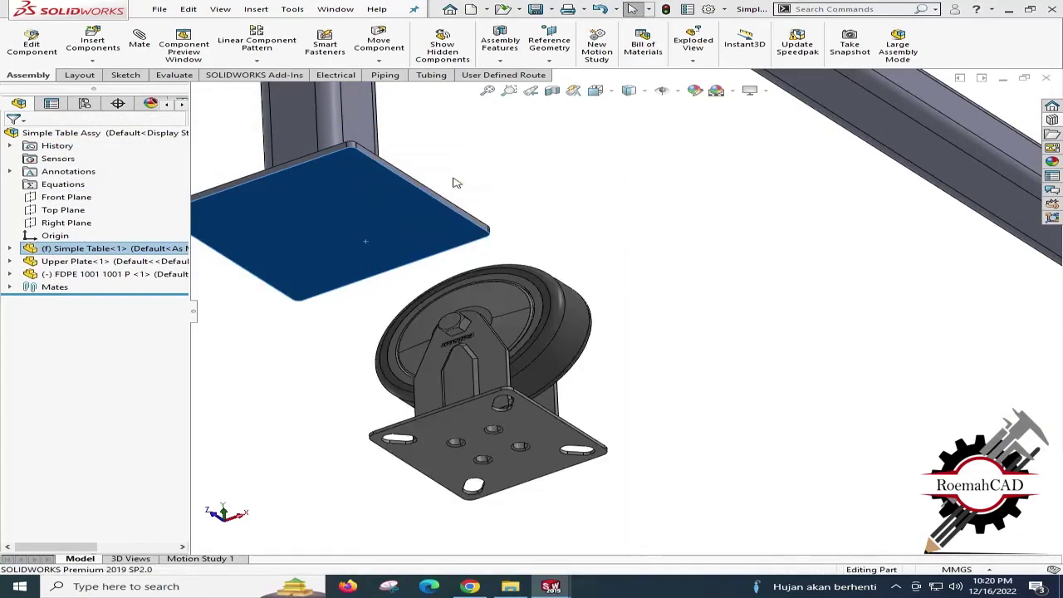
pyautogui.click(399, 226)
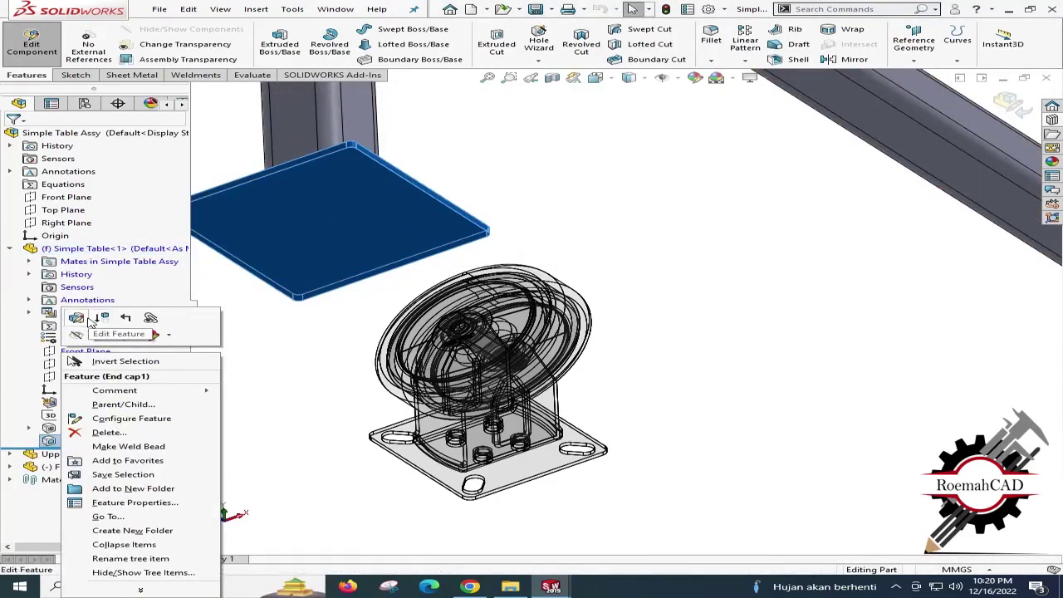
pyautogui.click(81, 319)
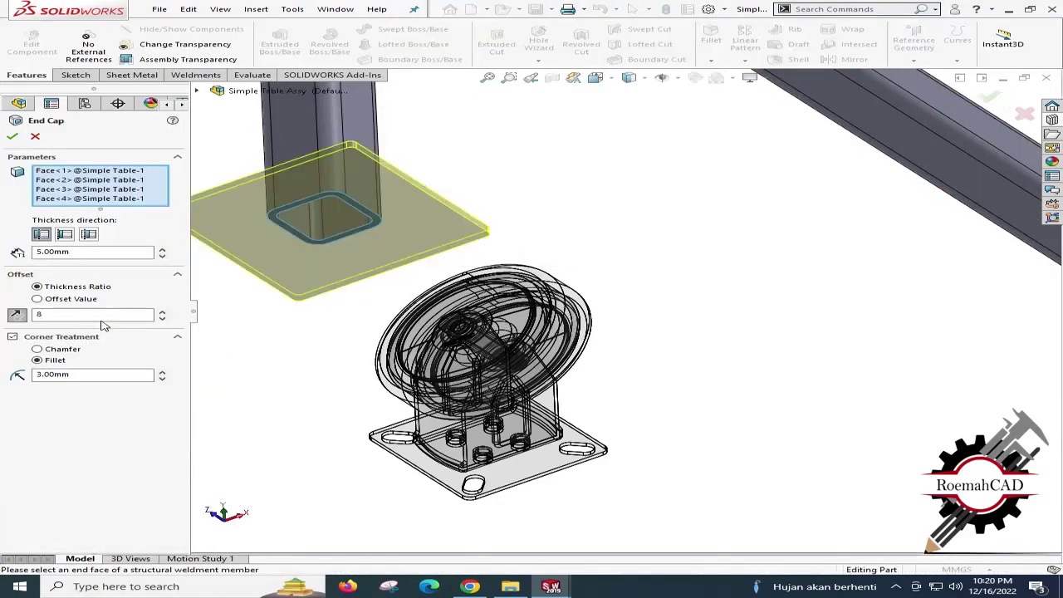
pyautogui.doubleClick(94, 316)
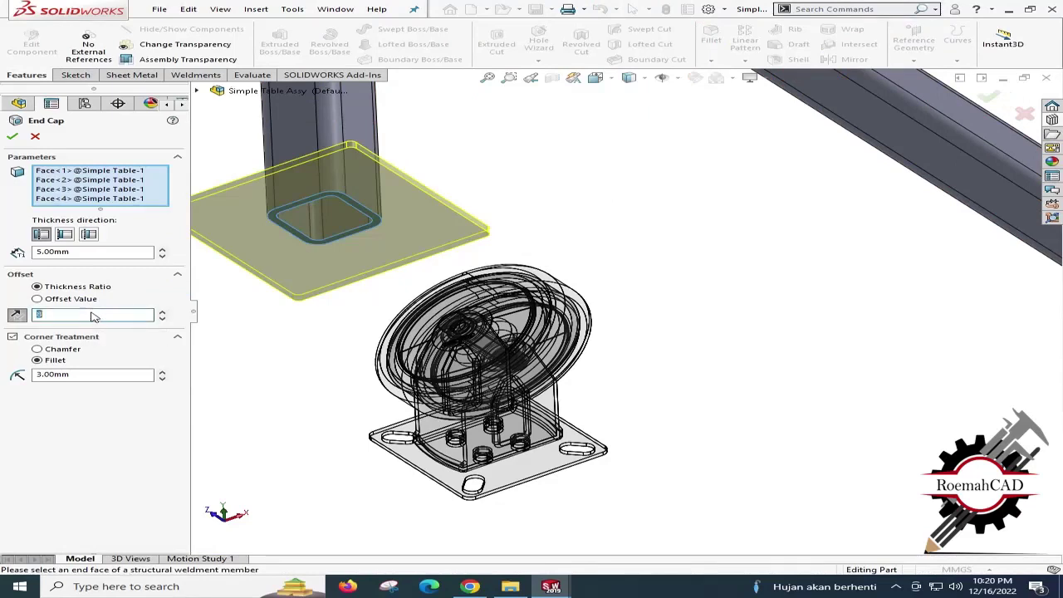
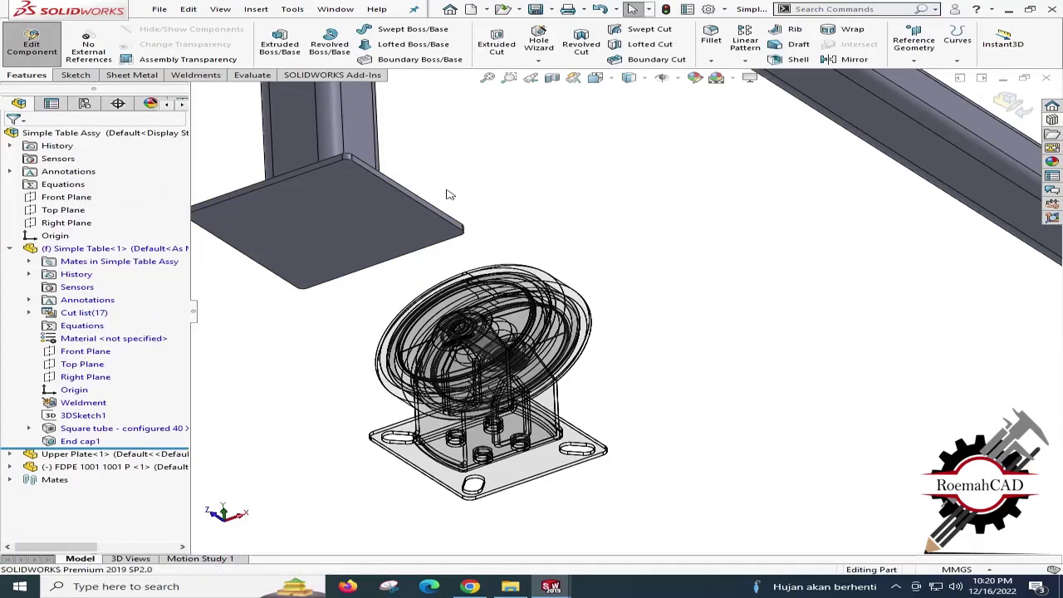
# Measure the resized foot plate's edge length and the distance between its two parallel edges.
pyautogui.press('m')
pyautogui.moveTo(220, 105); pyautogui.dragTo(699, 186)
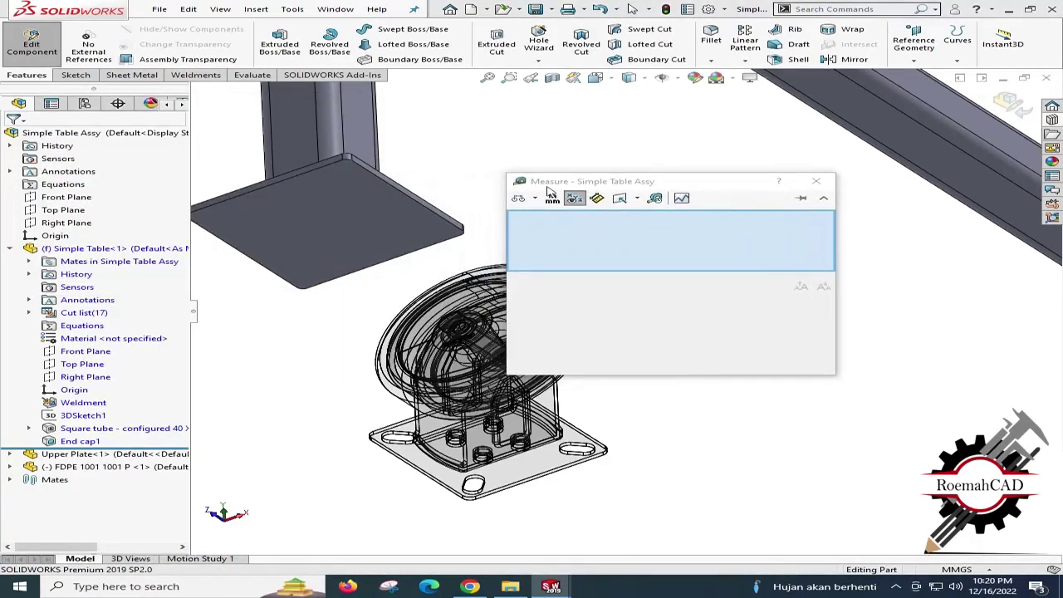
pyautogui.click(431, 213)
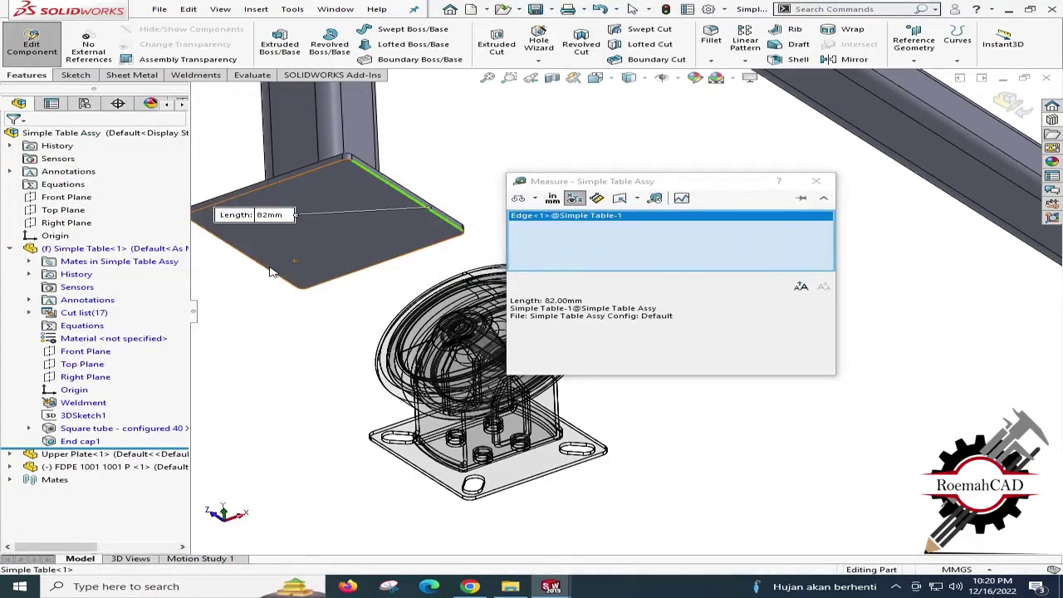
pyautogui.click(269, 273)
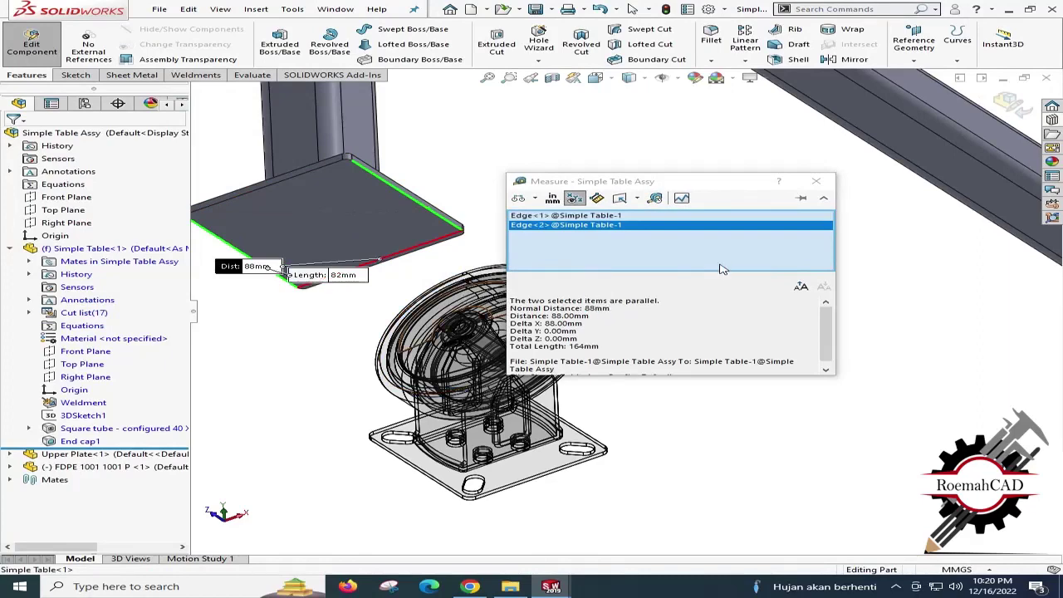
pyautogui.press('Escape')
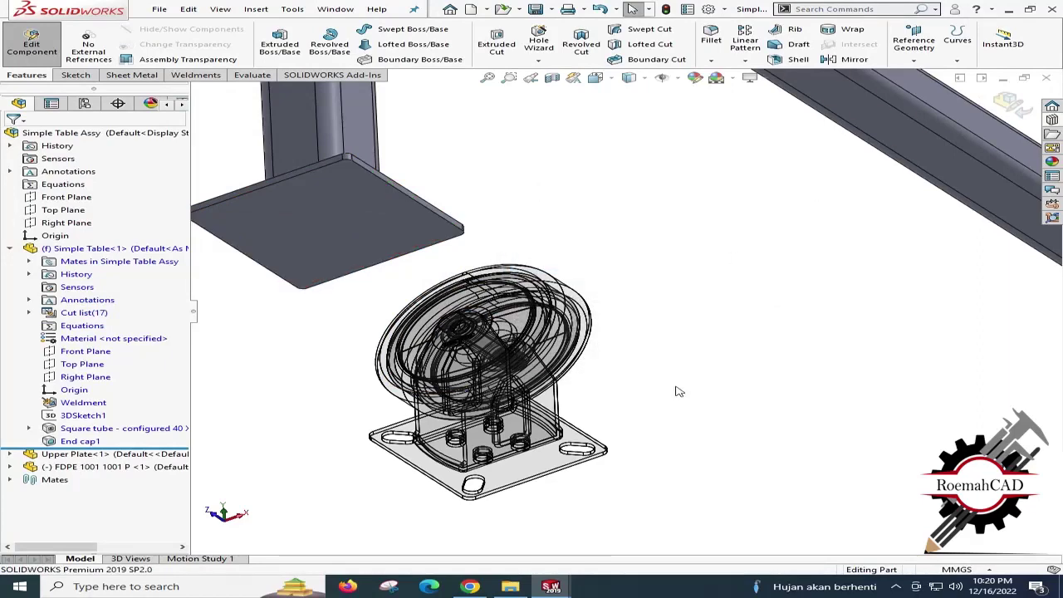
# Measure the distance between two parallel edges of the caster's mounting plate for comparison with the foot plate.
pyautogui.press('m')
pyautogui.click(582, 435)
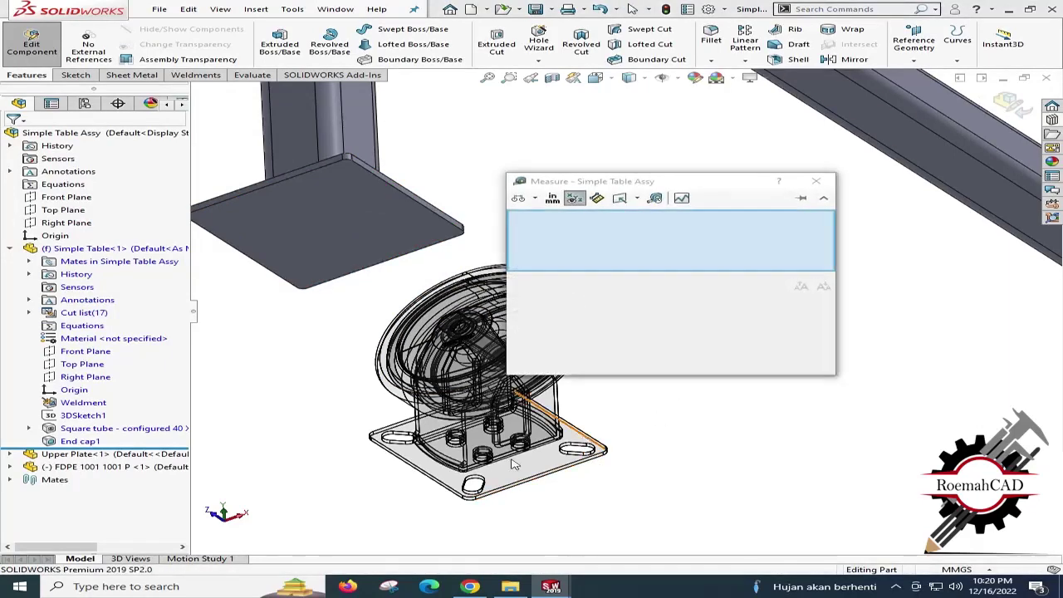
pyautogui.click(446, 485)
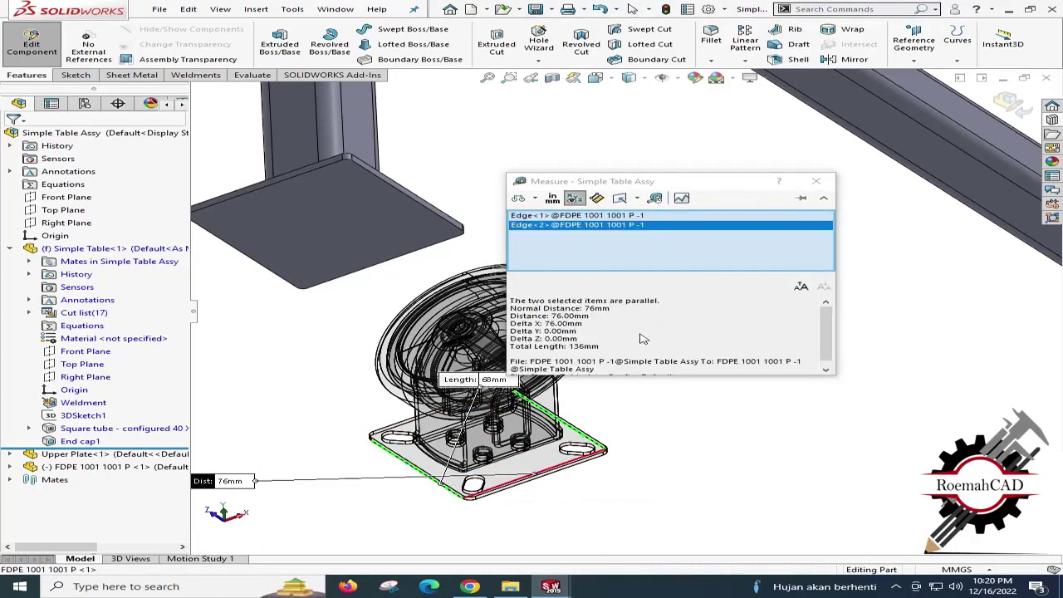
pyautogui.press('Escape')
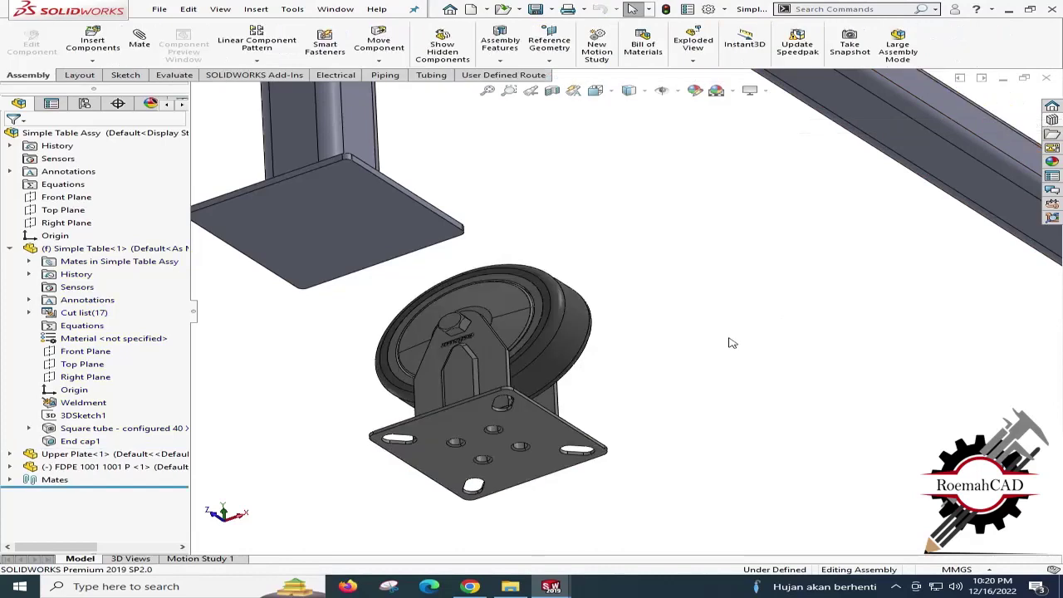
# Rotate the caster beside the leg so its mounting plate faces up and its wheel points down.
pyautogui.click(542, 448)
pyautogui.moveTo(542, 448); pyautogui.dragTo(527, 304, button='right')
pyautogui.click(656, 308)
pyautogui.press('l')
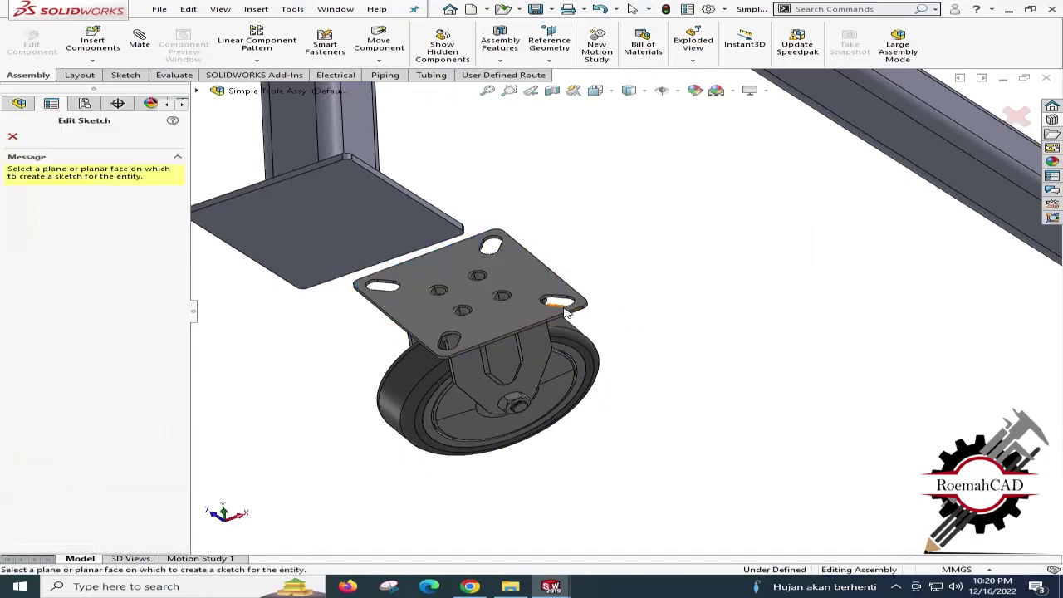
pyautogui.press('Escape')
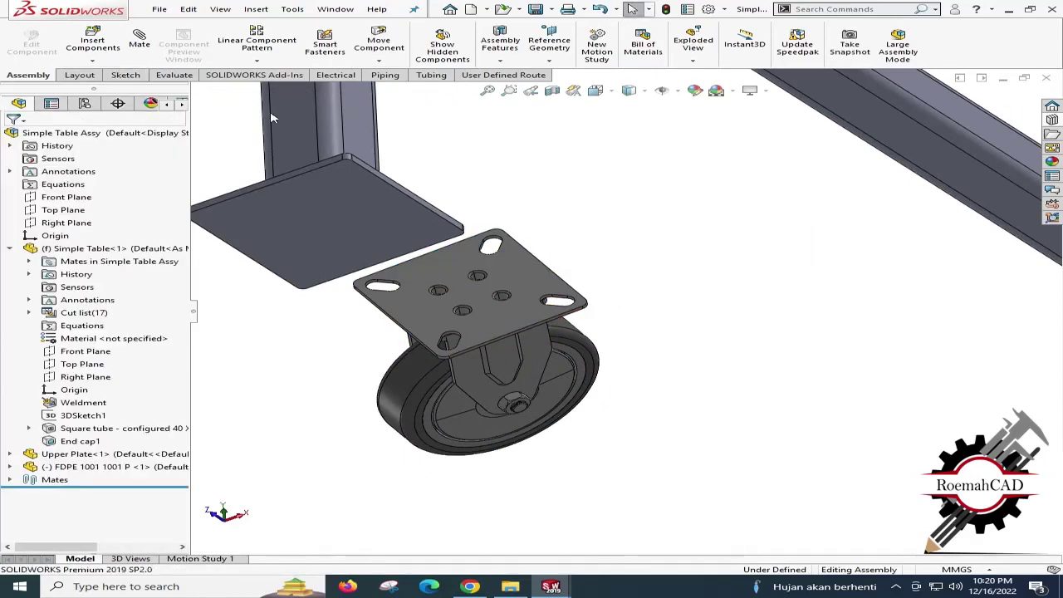
# Add a coincident mate between the caster's mounting plate face and the underside of the leg's foot plate.
pyautogui.click(495, 263)
pyautogui.keyDown('ctrl'); pyautogui.click(359, 231); pyautogui.keyUp('ctrl')
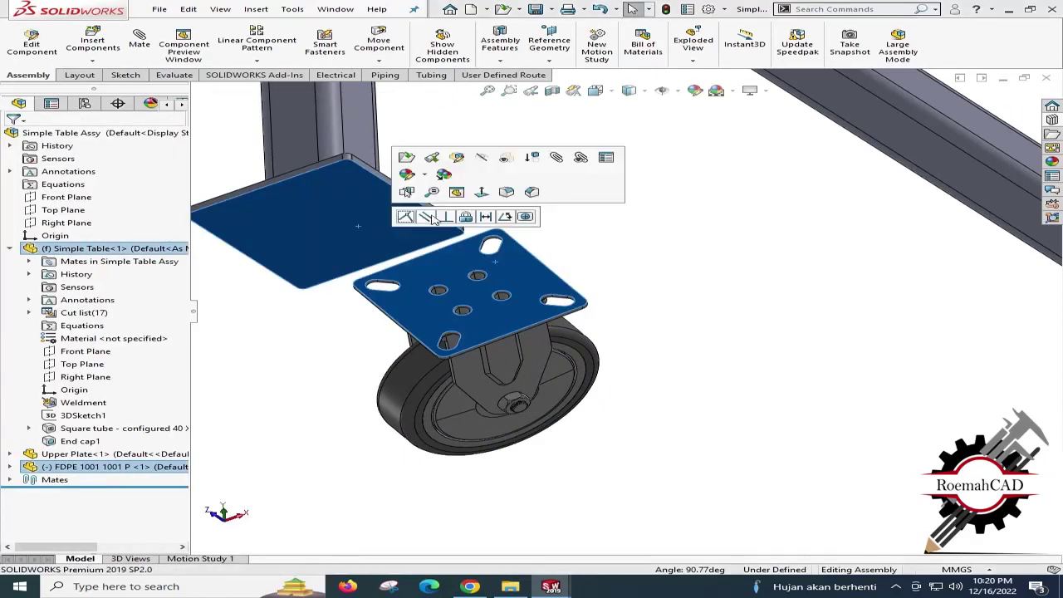
pyautogui.click(406, 216)
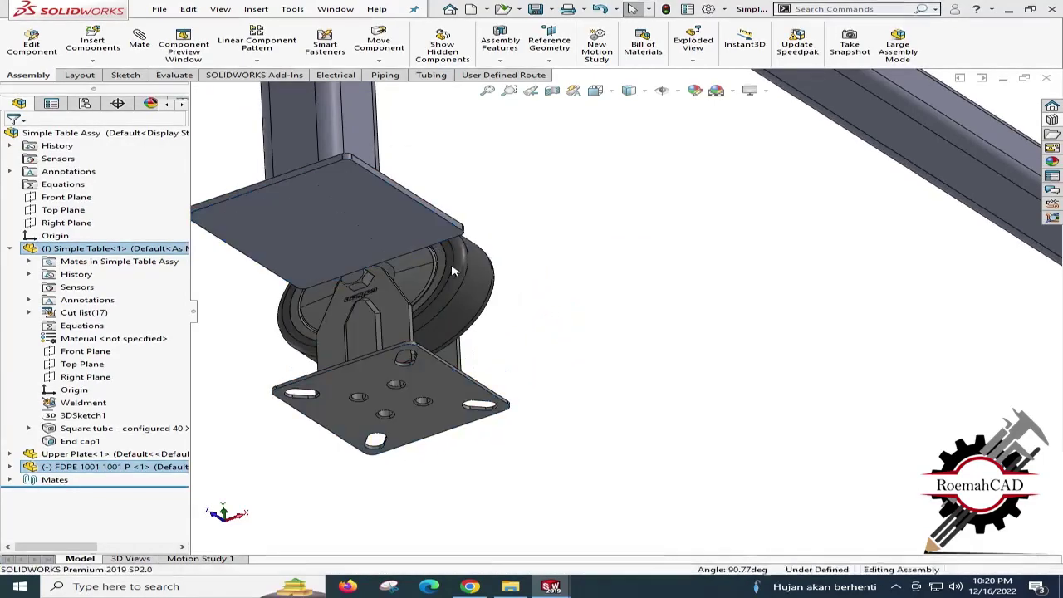
# Edit the caster's coincident mate and flip its alignment to anti-aligned so the wheel hangs below the mounting plate.
pyautogui.click(454, 409)
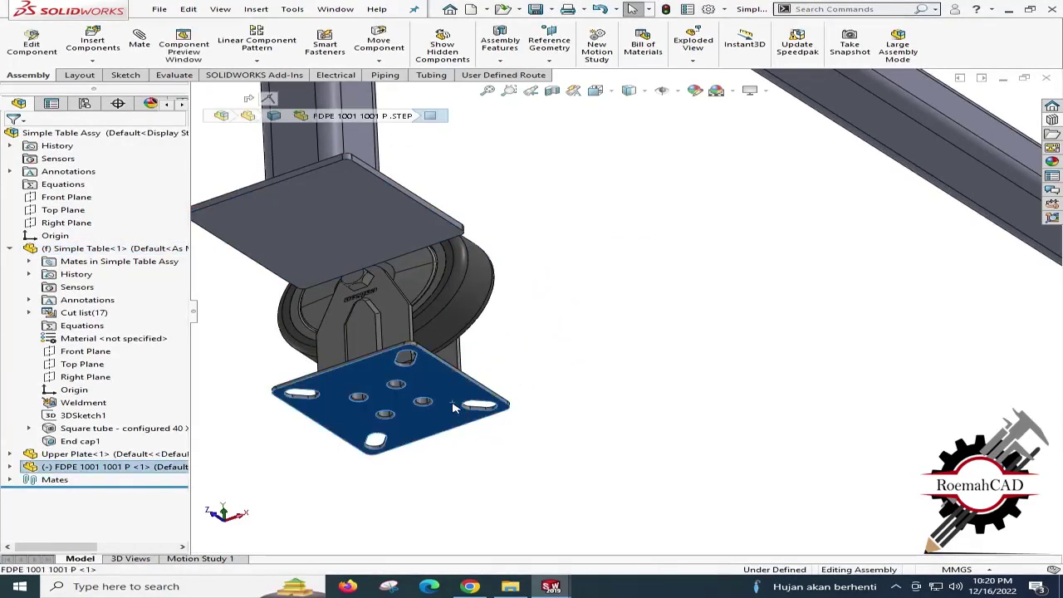
pyautogui.click(10, 466)
pyautogui.click(28, 389)
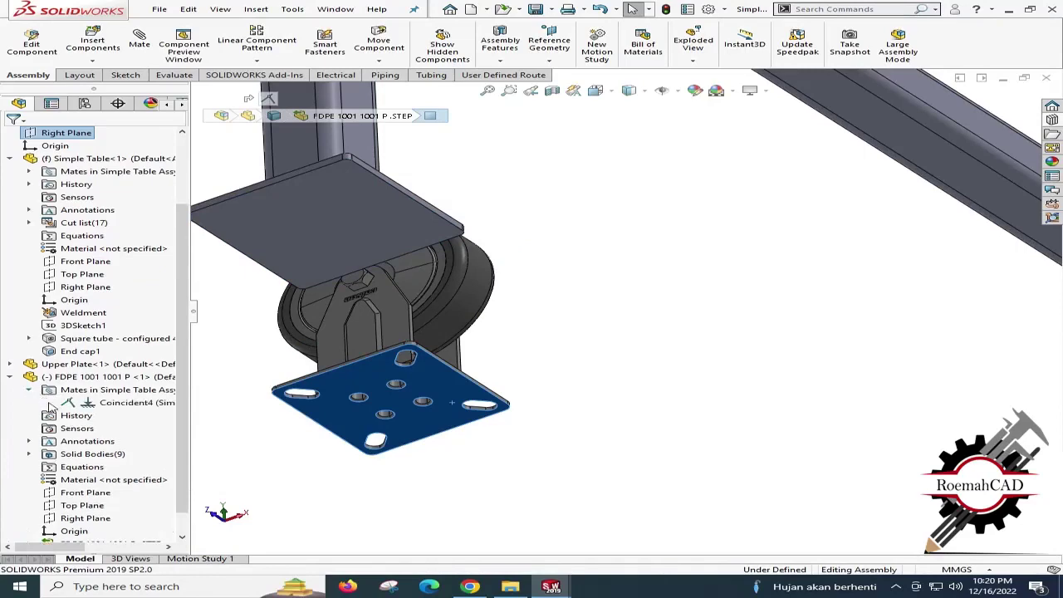
pyautogui.click(83, 402)
pyautogui.rightClick(91, 403)
pyautogui.click(110, 336)
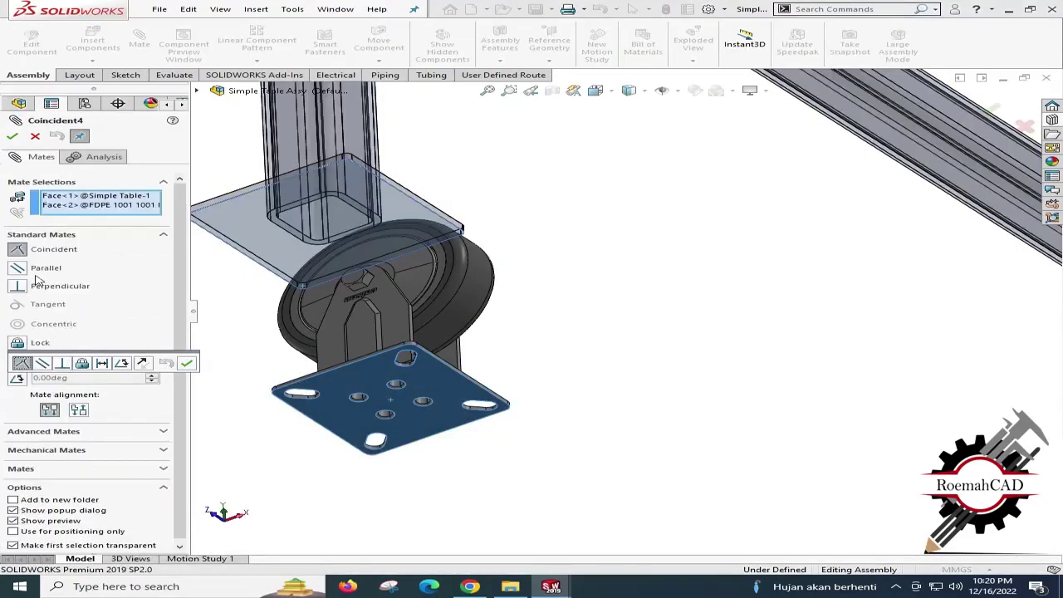
pyautogui.click(78, 409)
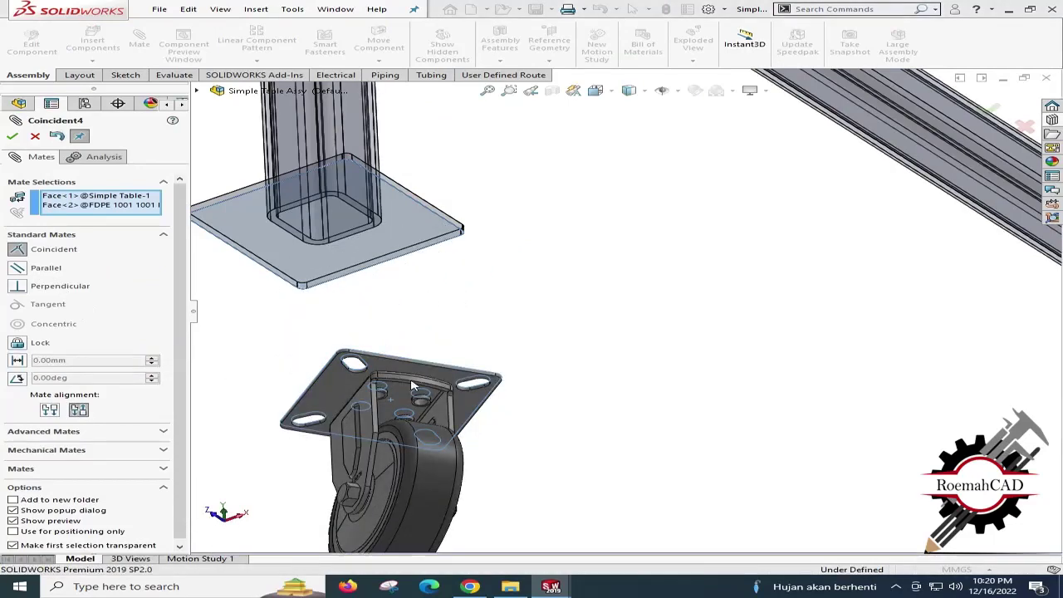
pyautogui.click(11, 138)
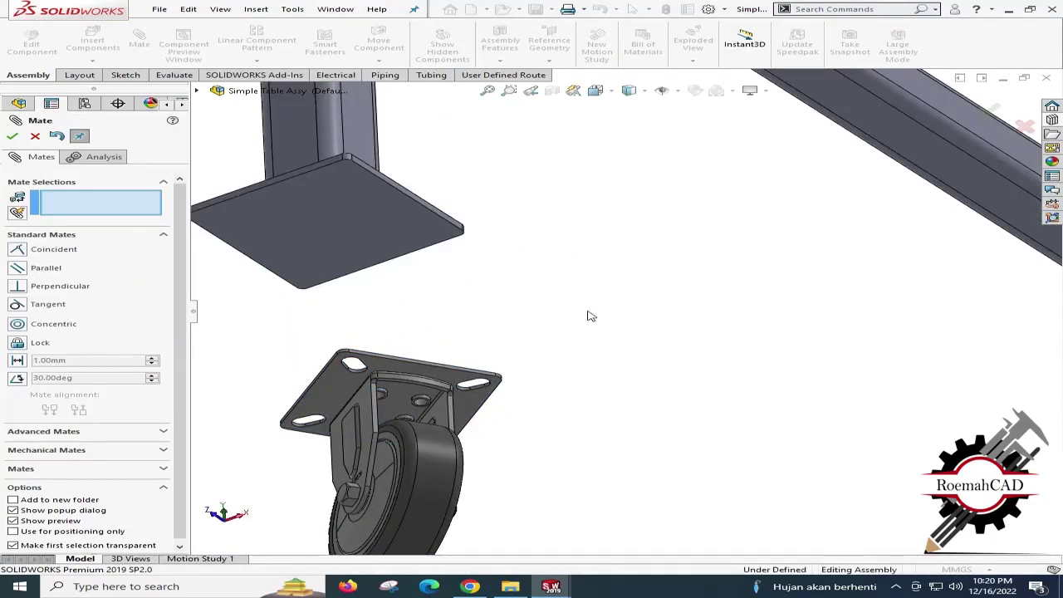
pyautogui.press('Escape')
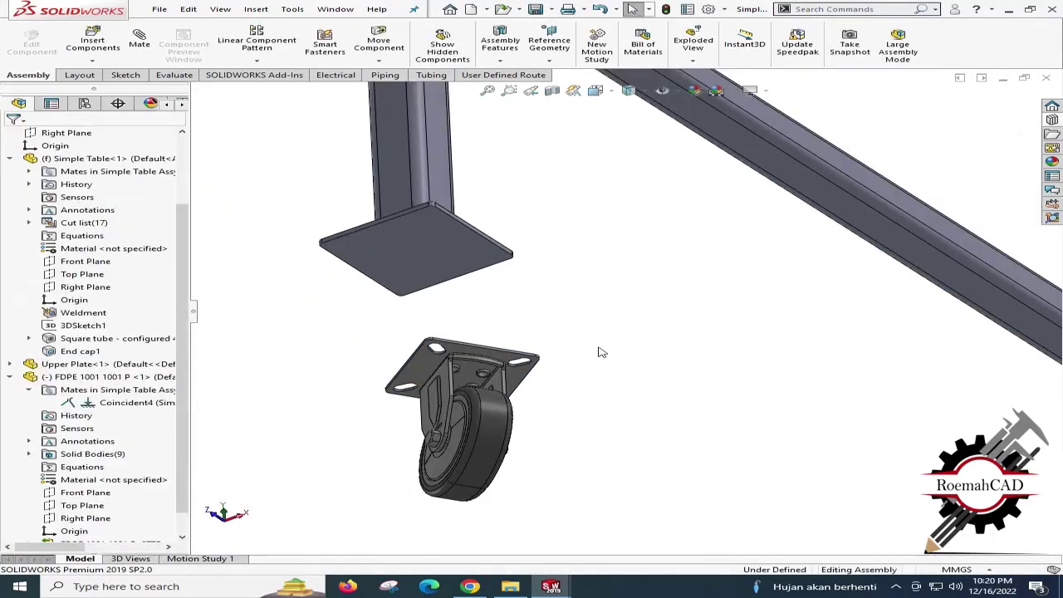
# Switch to the isometric view, collapse the feature tree and move the caster beneath the leg's foot plate.
pyautogui.hotkey('ctrl', '7')
pyautogui.scroll(-5, 445, 369)
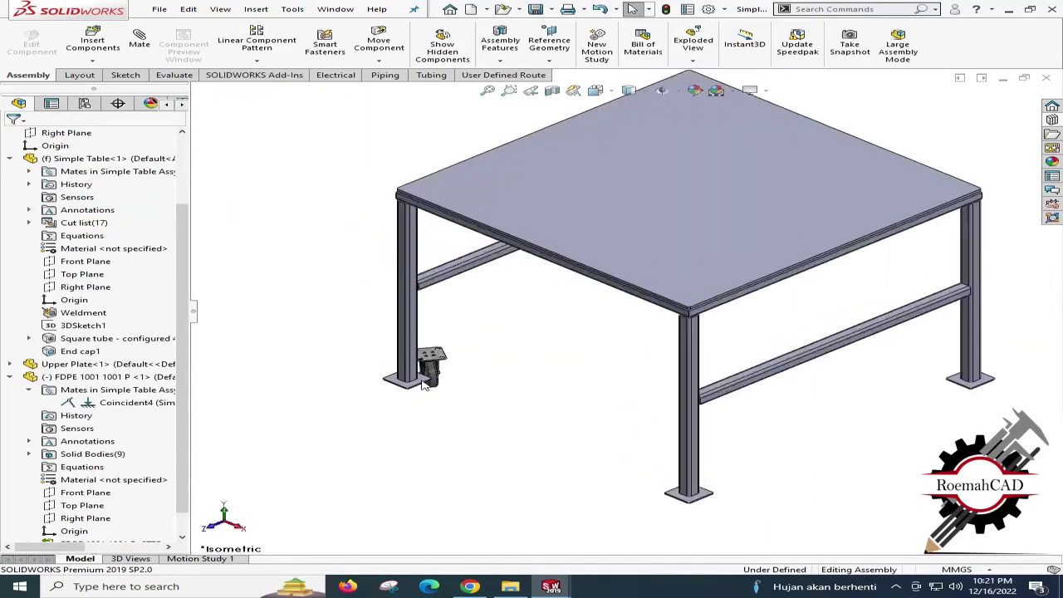
pyautogui.scroll(-2, 446, 369)
pyautogui.rightClick(142, 213)
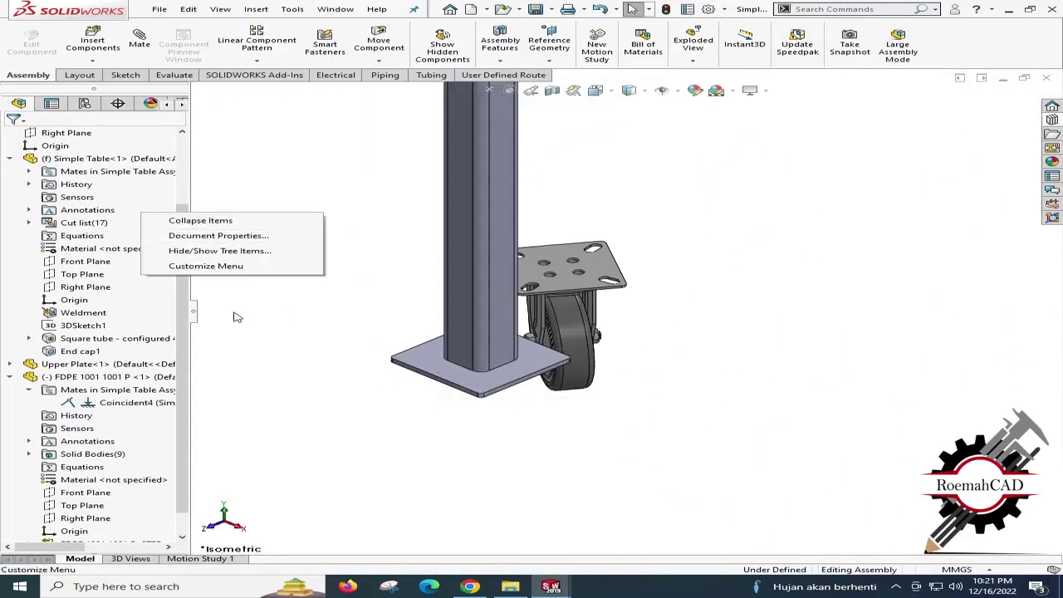
pyautogui.click(200, 221)
pyautogui.moveTo(584, 335); pyautogui.dragTo(495, 500)
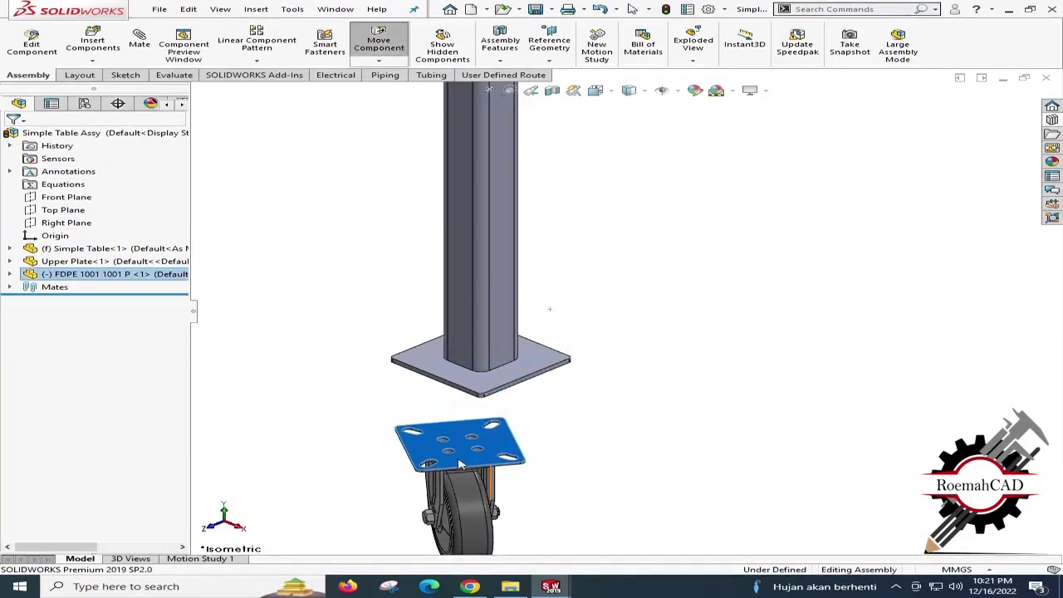
# Show the Front Plane of the FDPE 1001 1001 P caster and turn on the display of planes.
pyautogui.click(9, 274)
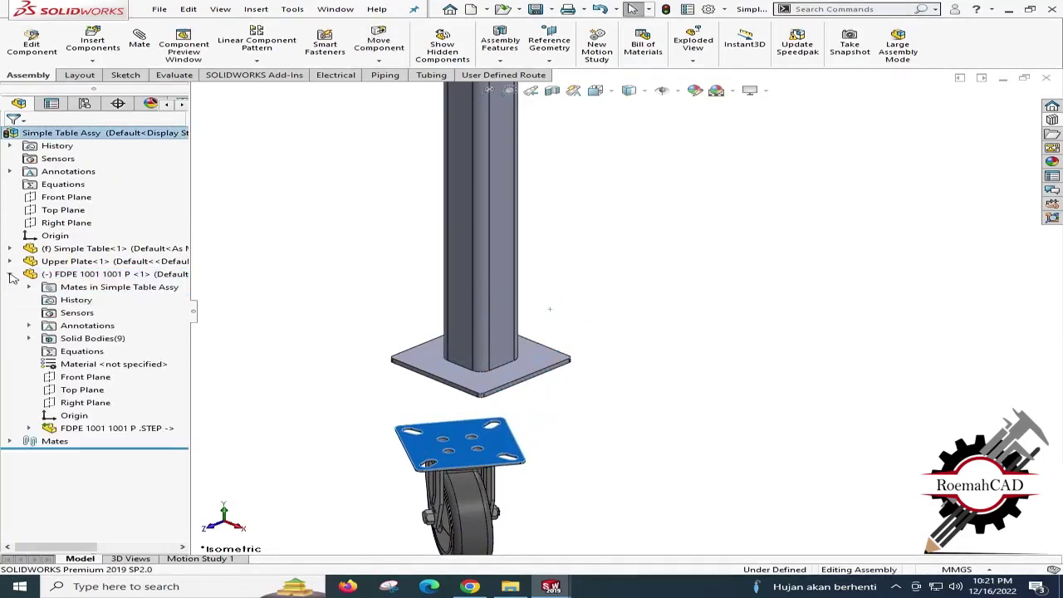
pyautogui.click(77, 377)
pyautogui.rightClick(75, 377)
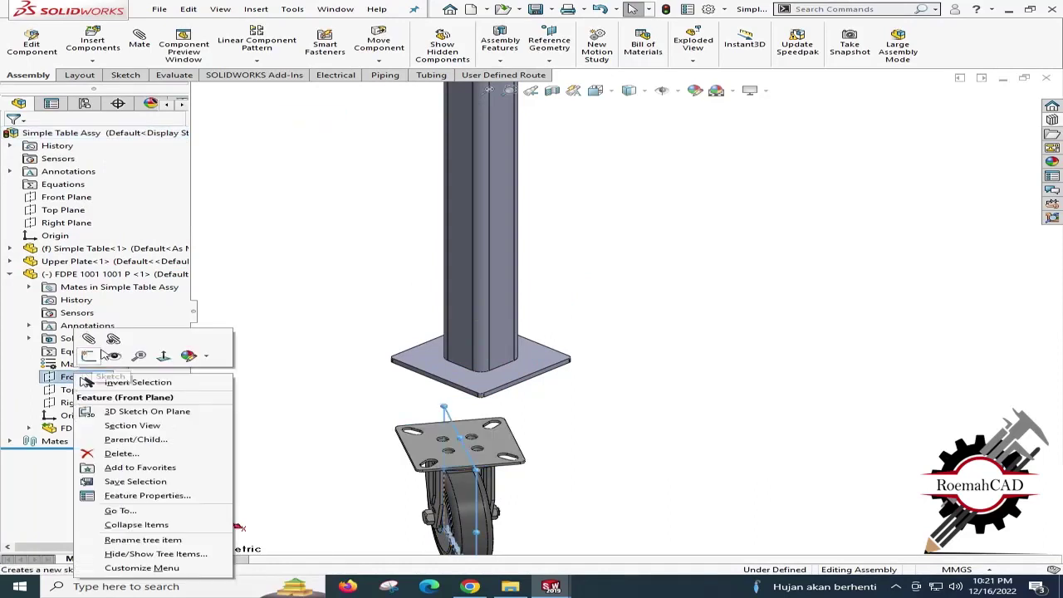
pyautogui.click(114, 358)
pyautogui.click(273, 369)
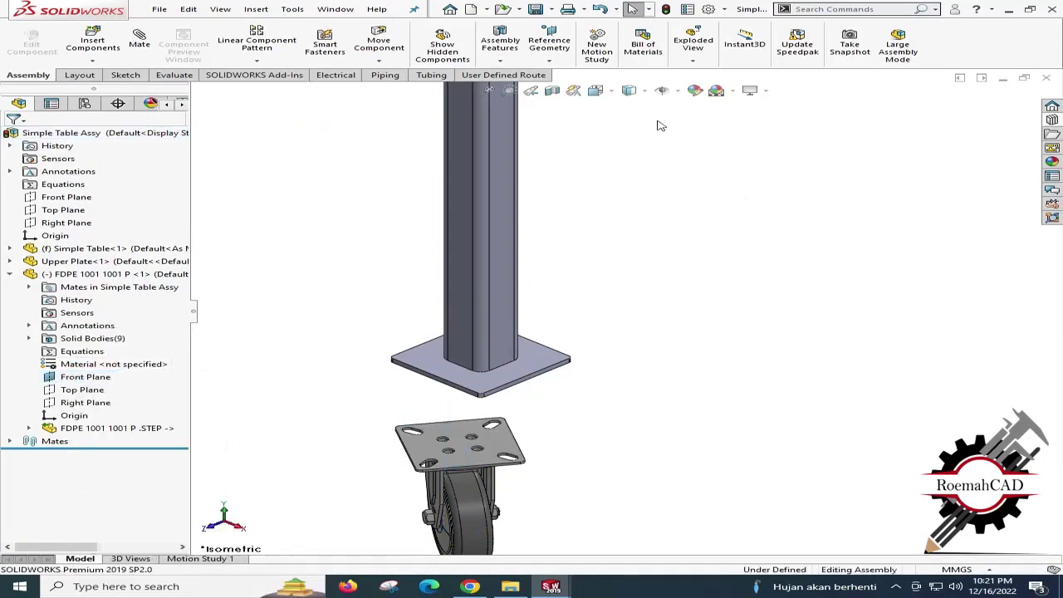
pyautogui.click(677, 91)
pyautogui.click(668, 109)
# Check the Simple Table's own planes against the foot plate, and open the Simple Table part for editing within the assembly.
pyautogui.click(449, 384)
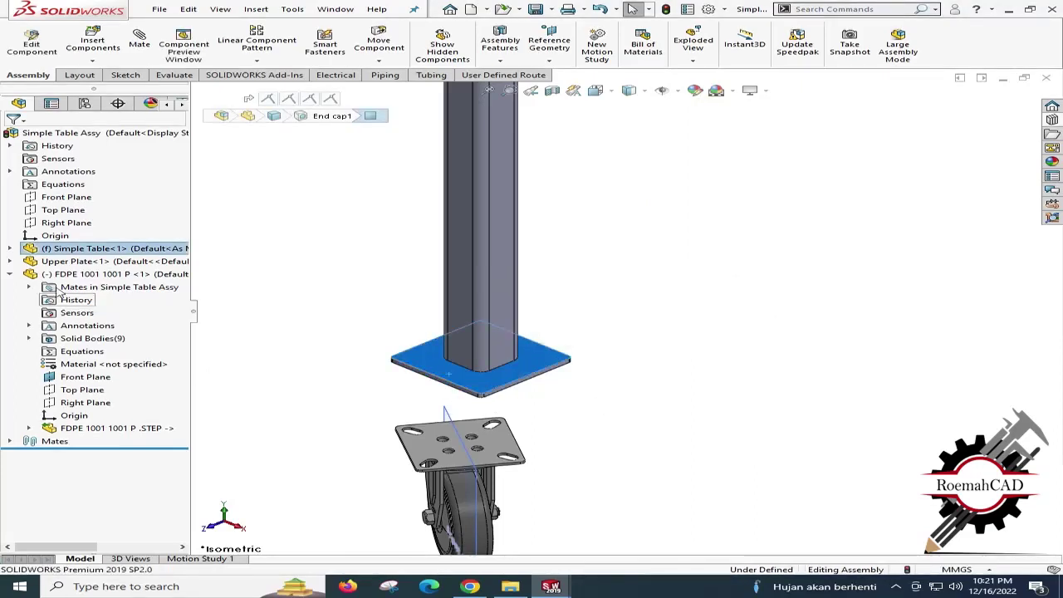
pyautogui.click(11, 249)
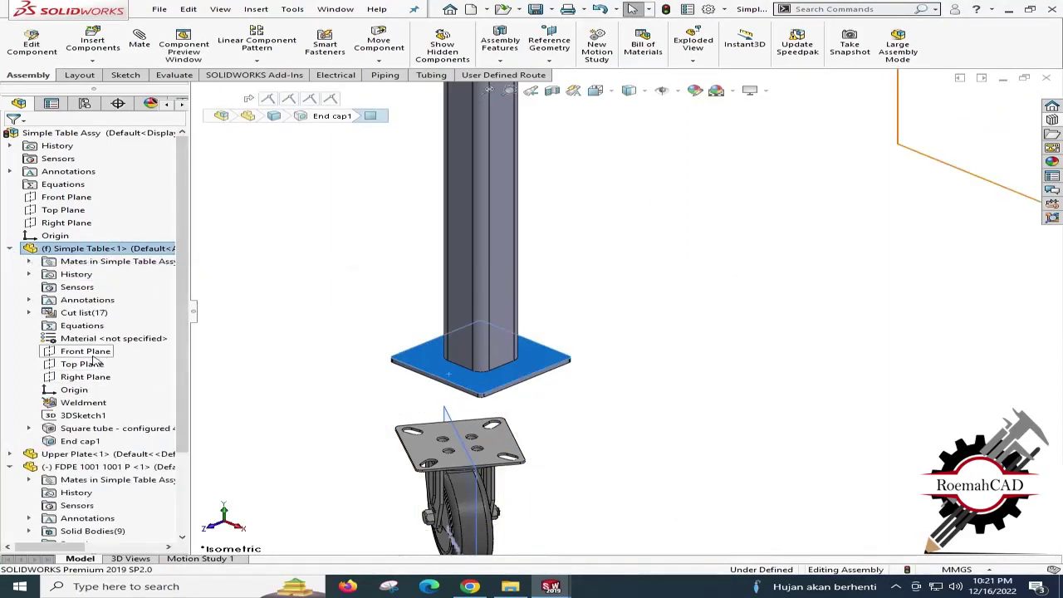
pyautogui.scroll(-1, 387, 377)
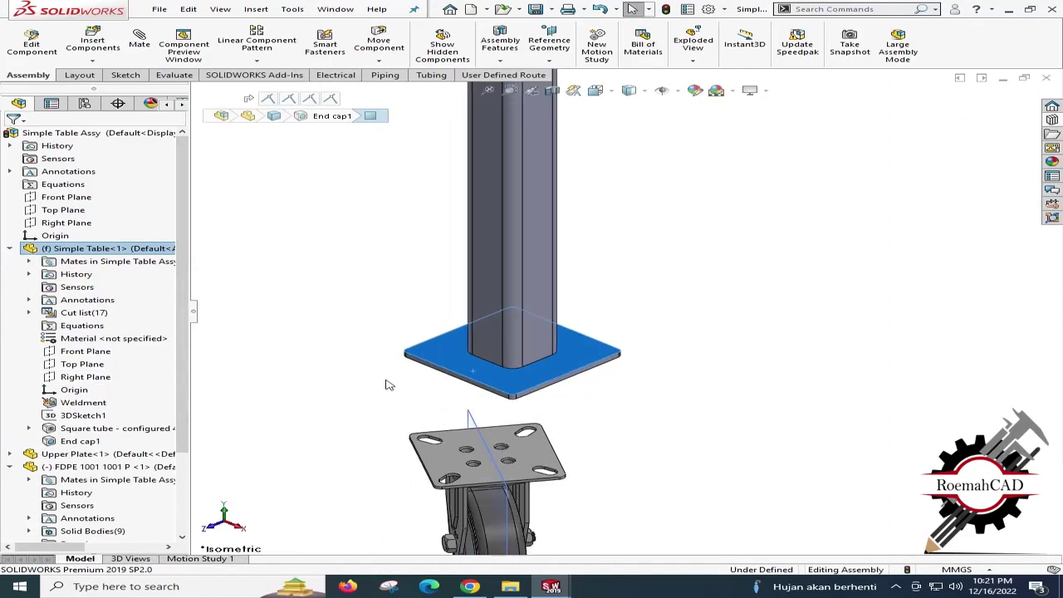
pyautogui.scroll(1, 386, 378)
pyautogui.click(377, 396)
pyautogui.scroll(3, 450, 385)
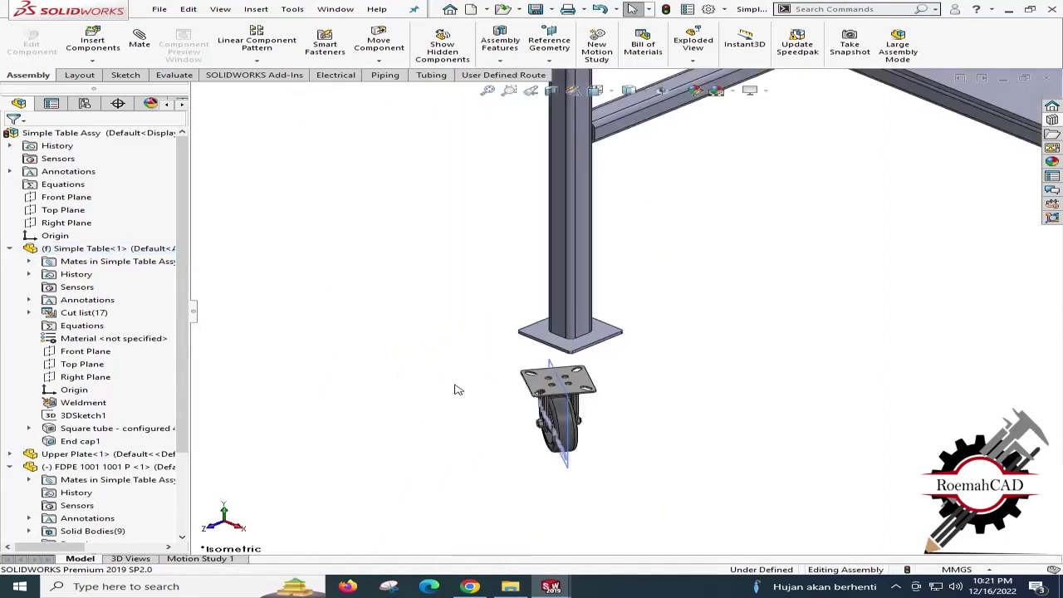
pyautogui.rightClick(153, 249)
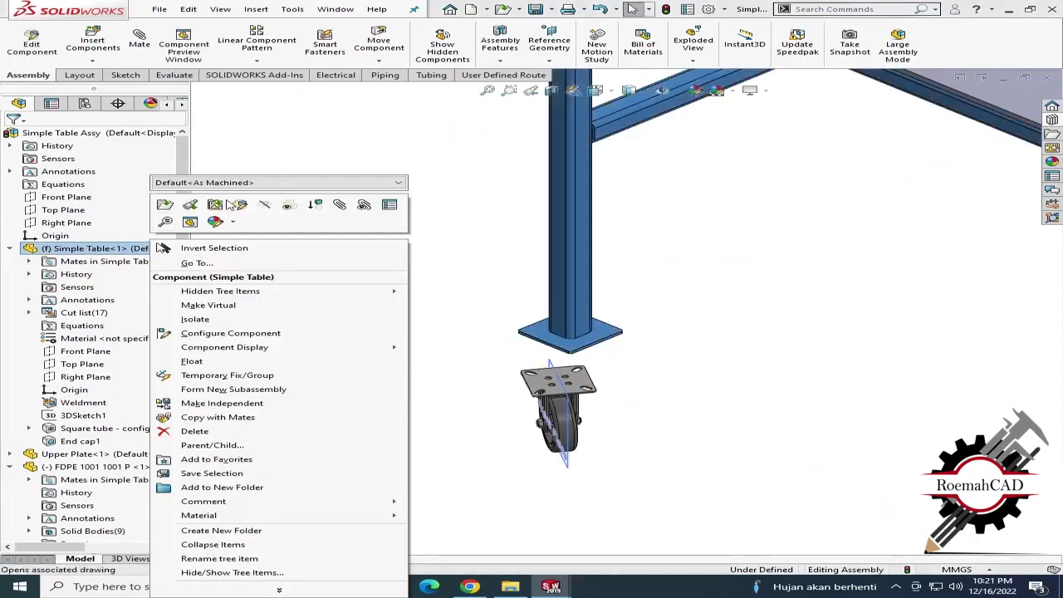
pyautogui.press('Escape')
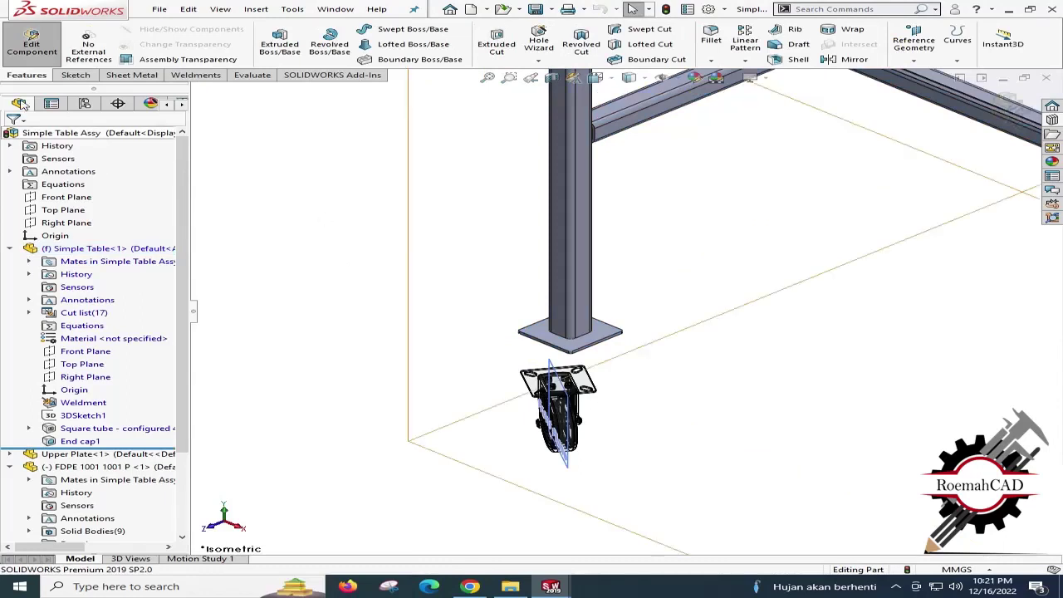
# Create a reference plane midway between two opposite side faces of the foot plate above the caster.
pyautogui.click(914, 60)
pyautogui.click(927, 76)
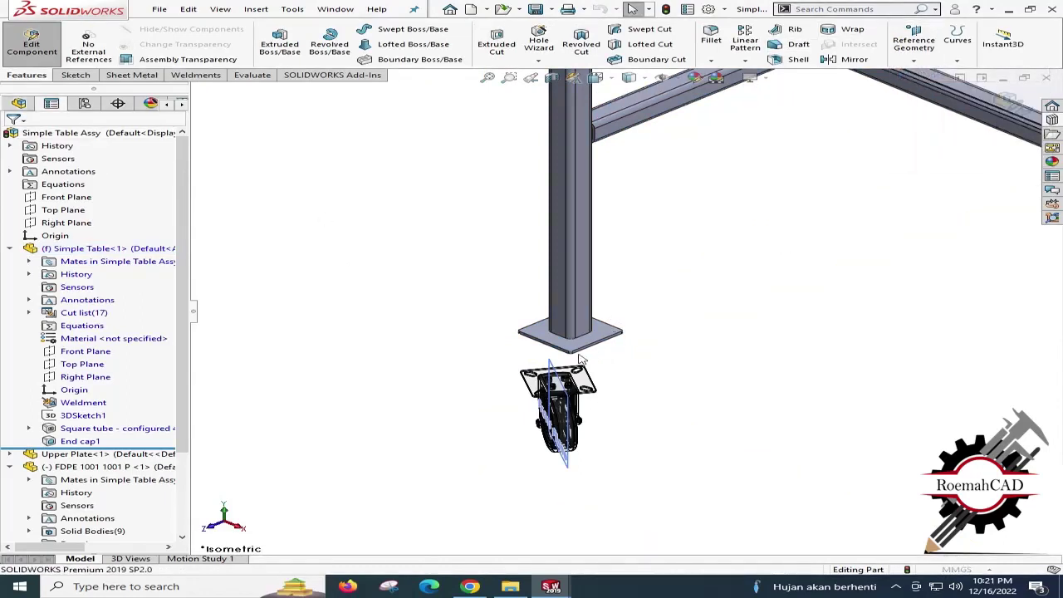
pyautogui.scroll(-6, 582, 353)
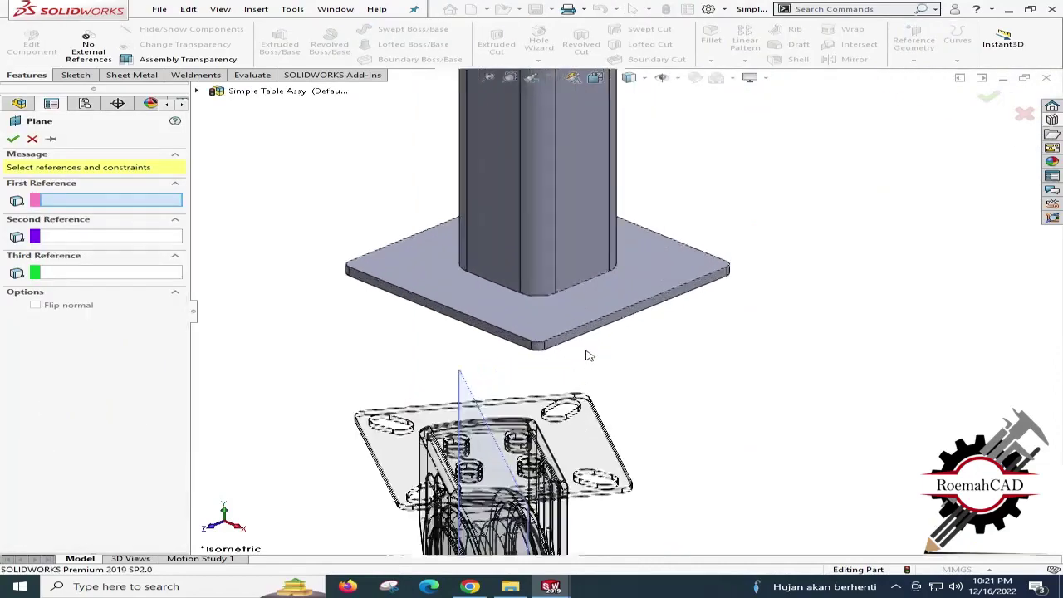
pyautogui.click(490, 340)
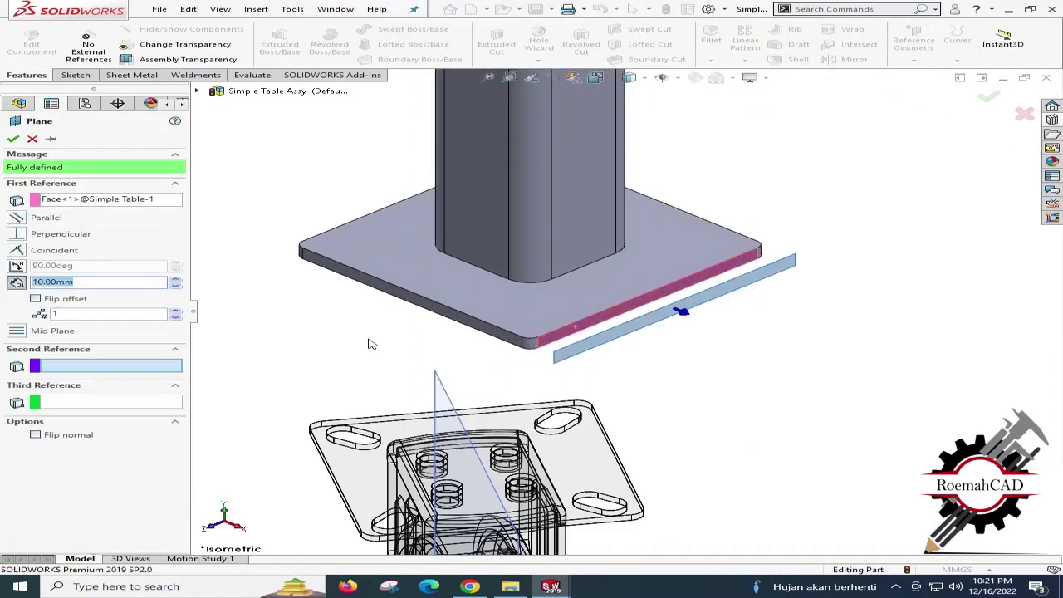
pyautogui.moveTo(489, 340); pyautogui.dragTo(286, 247, button='middle')
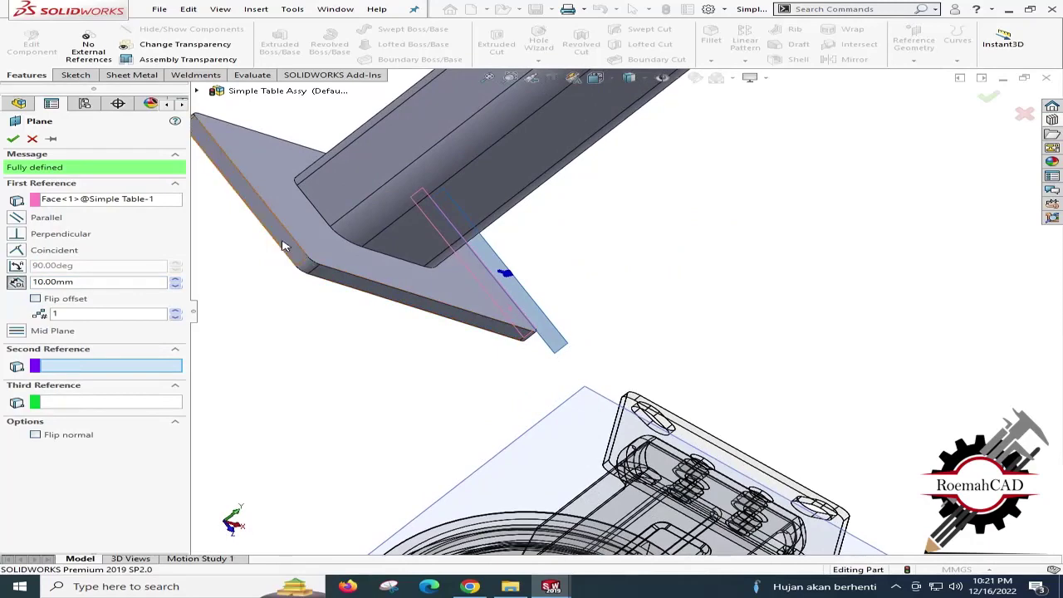
pyautogui.click(292, 258)
pyautogui.click(14, 142)
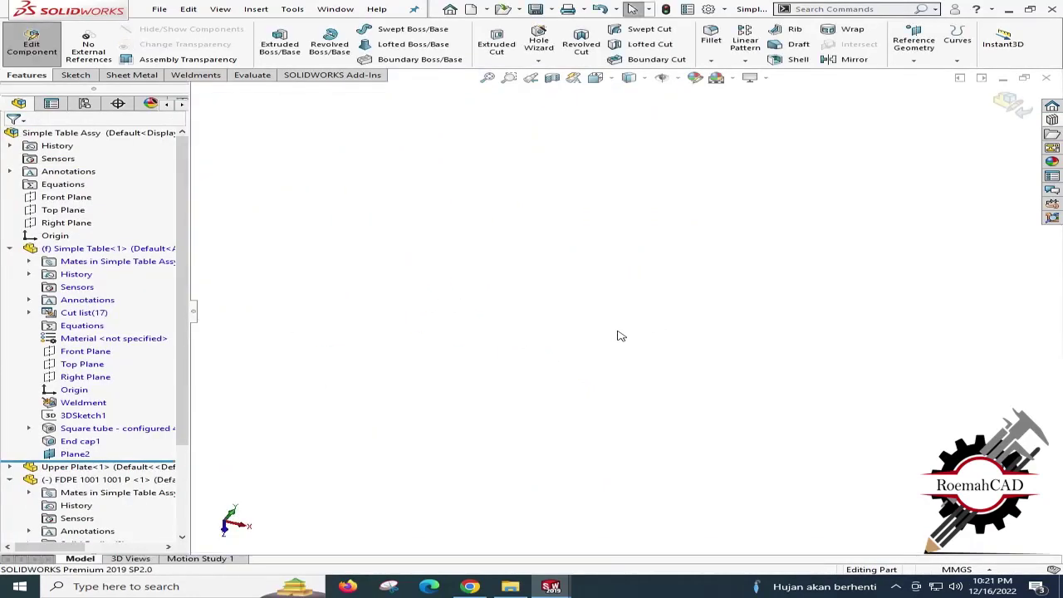
pyautogui.scroll(-5, 493, 367)
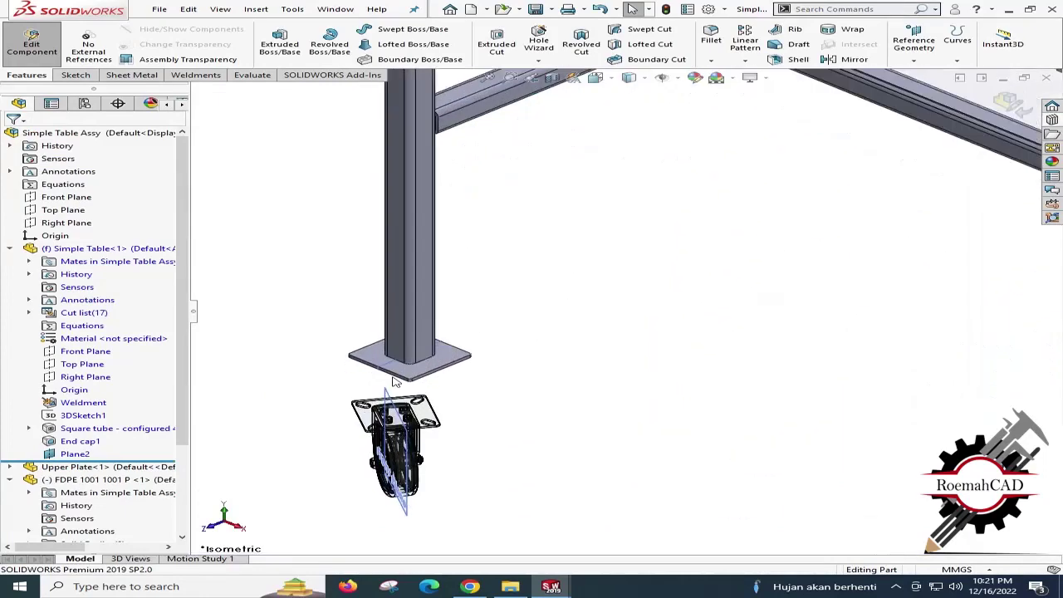
# Create a second reference plane midway between the foot plate's other two opposite side faces, and return to editing the assembly.
pyautogui.scroll(-2, 586, 361)
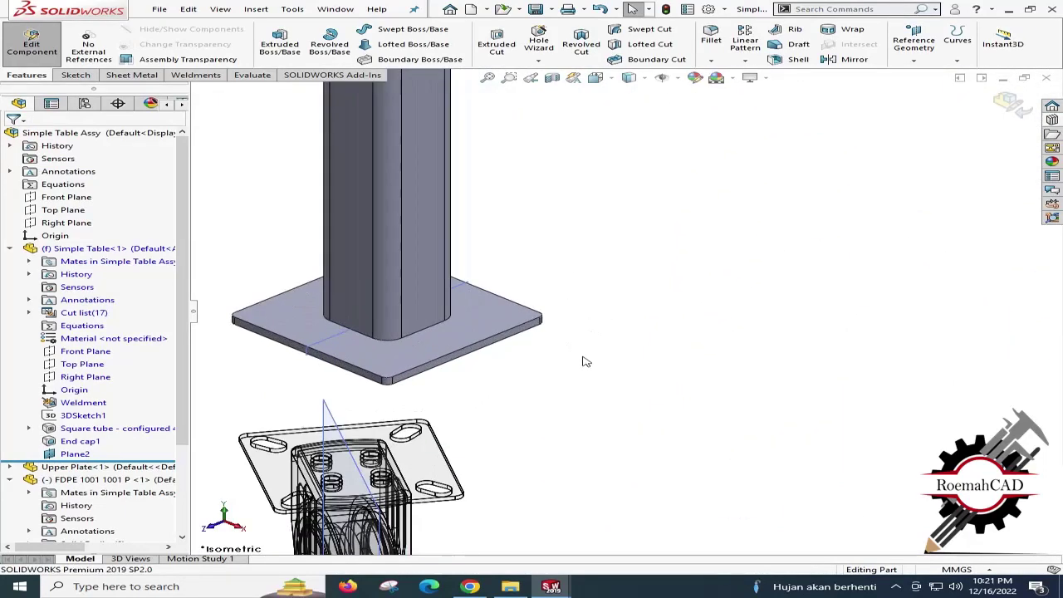
pyautogui.click(913, 43)
pyautogui.click(909, 74)
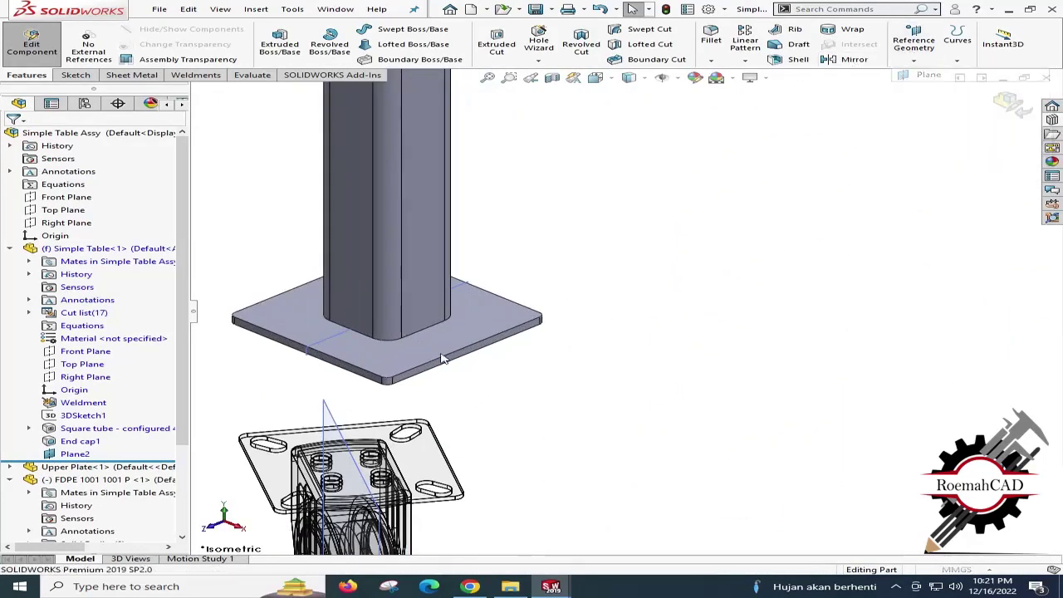
pyautogui.click(360, 372)
pyautogui.moveTo(635, 345); pyautogui.dragTo(558, 370, button='middle')
pyautogui.scroll(3, 561, 372)
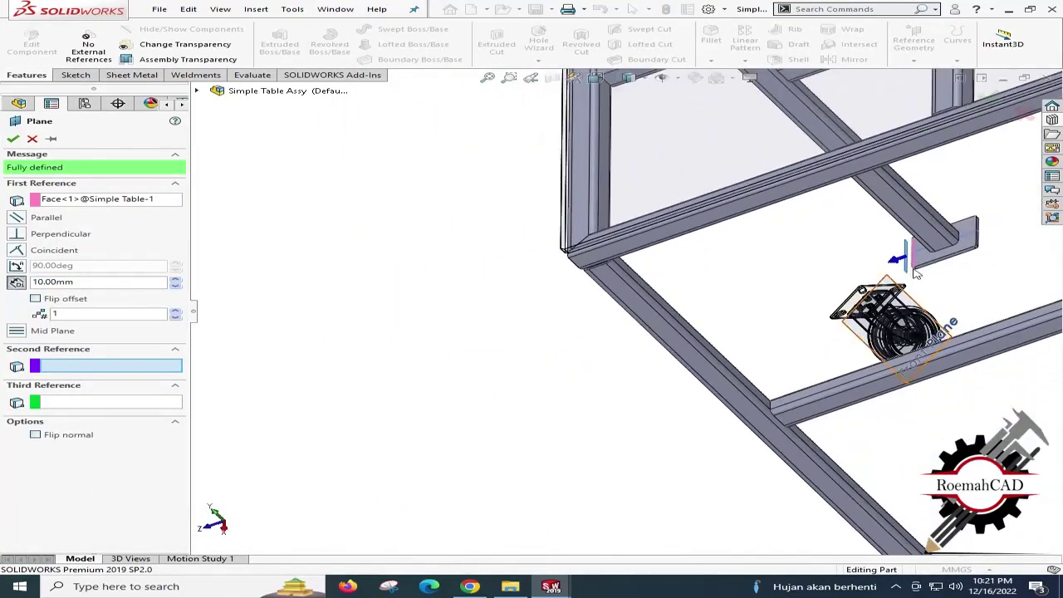
pyautogui.scroll(-5, 916, 274)
pyautogui.click(879, 211)
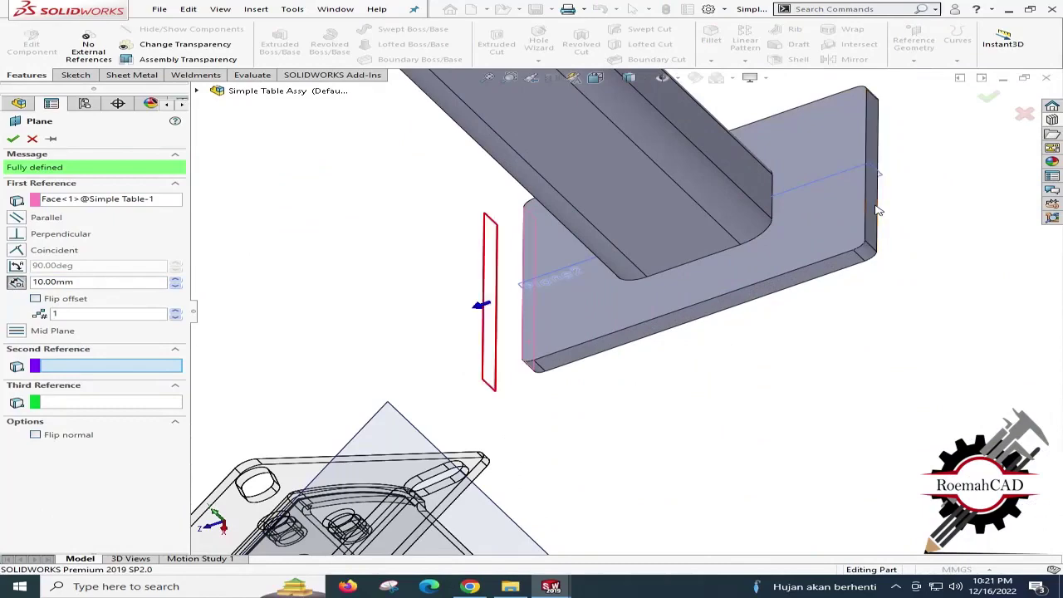
pyautogui.click(12, 139)
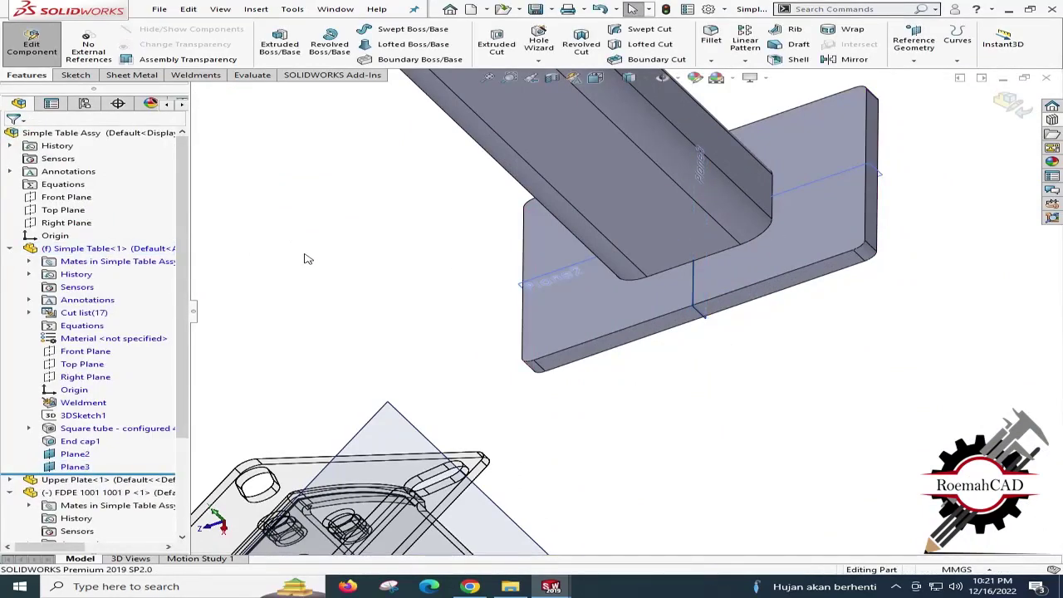
pyautogui.hotkey('ctrl', '7')
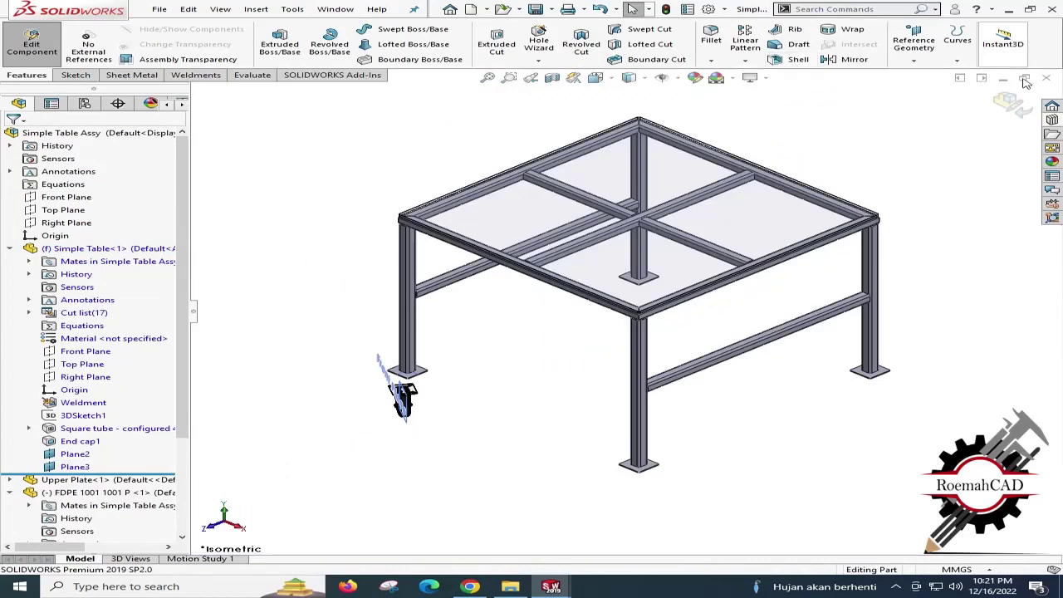
pyautogui.click(1012, 104)
# Show the Right Plane of the FDPE 1001 1001 P caster and collapse the feature tree.
pyautogui.scroll(-10, 407, 378)
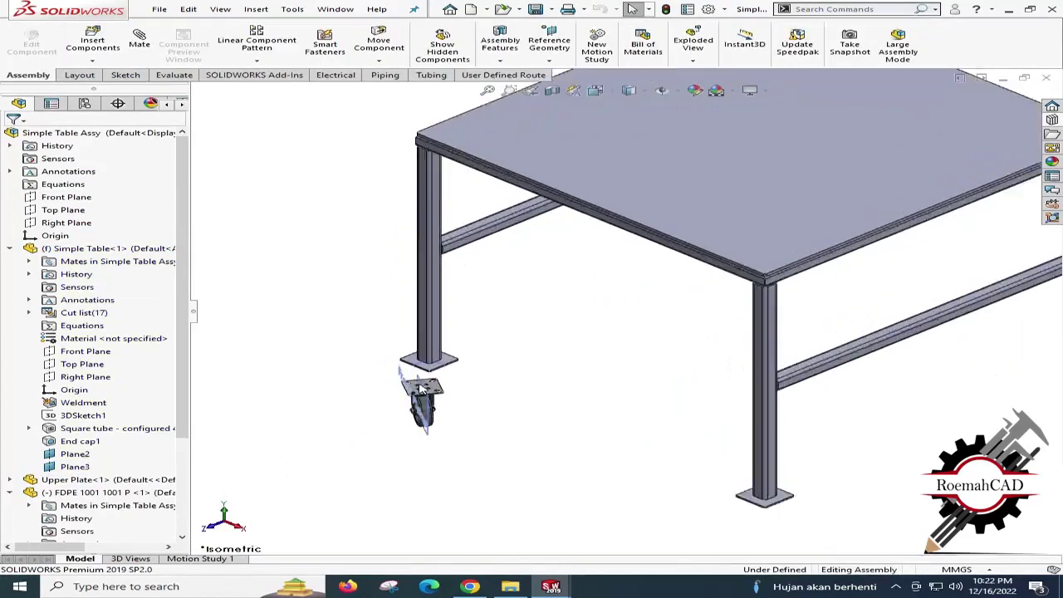
pyautogui.click(596, 360)
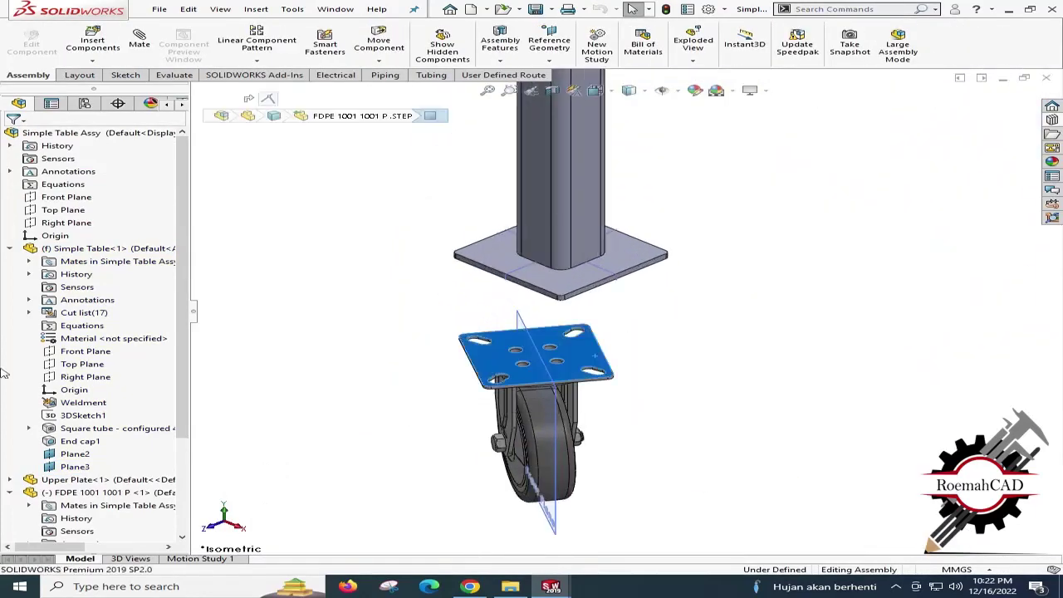
pyautogui.rightClick(591, 360)
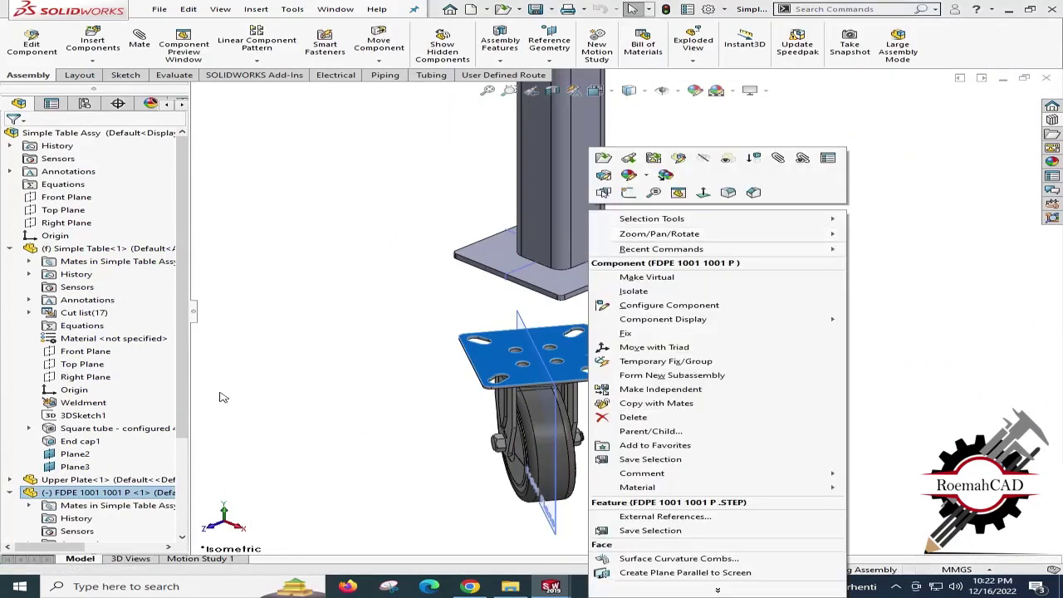
pyautogui.click(234, 408)
pyautogui.click(211, 440)
pyautogui.scroll(-3, 177, 422)
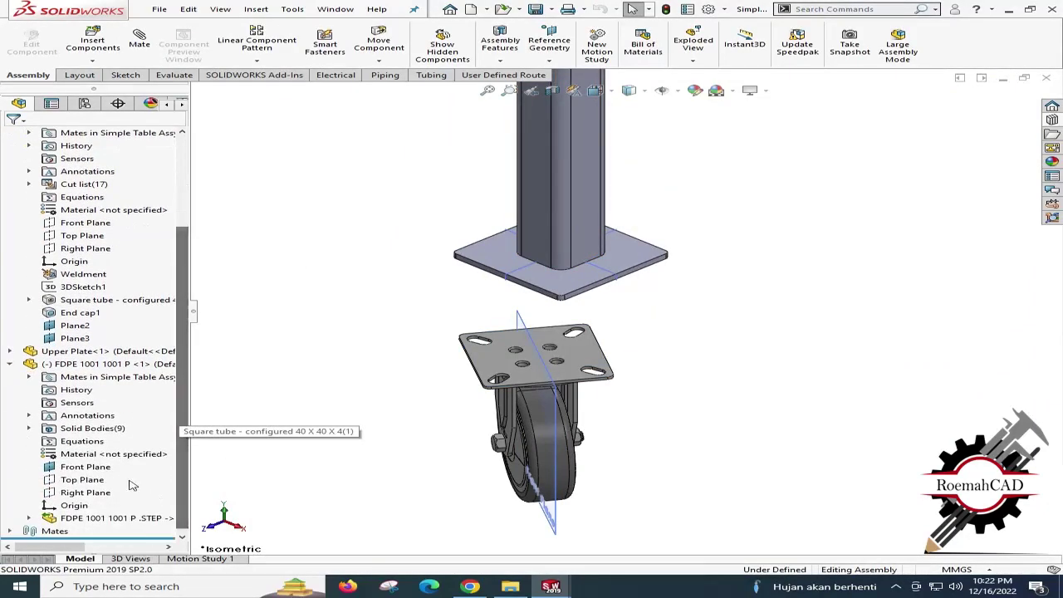
pyautogui.click(85, 492)
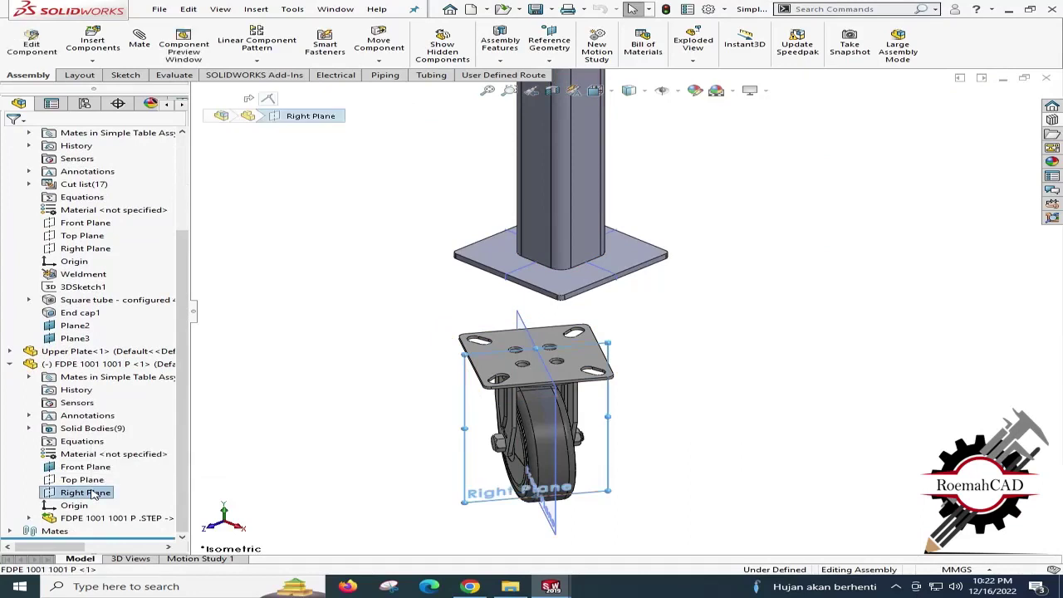
pyautogui.rightClick(84, 493)
pyautogui.click(131, 375)
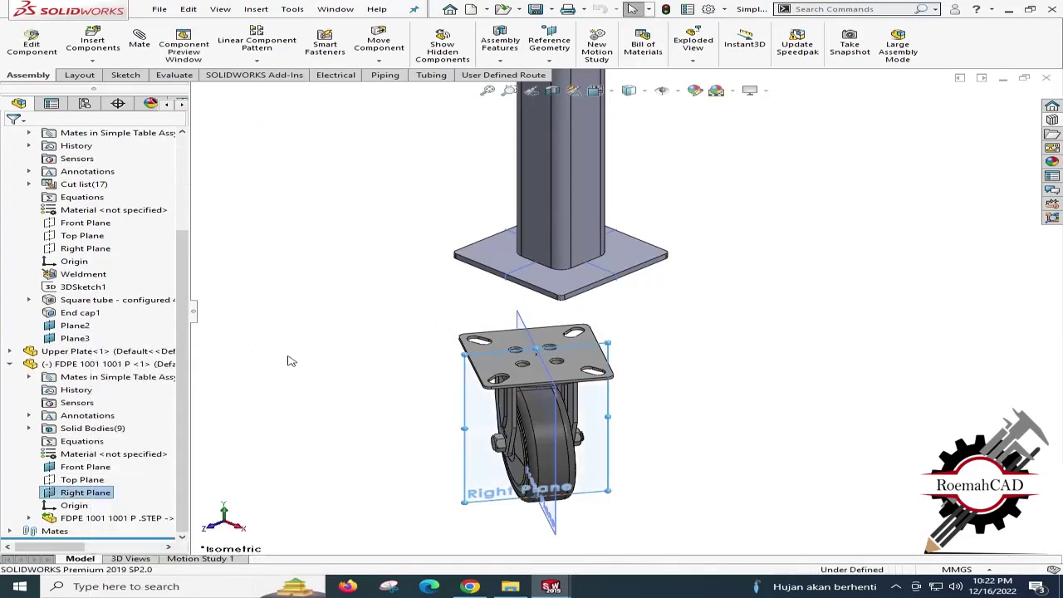
pyautogui.click(290, 360)
pyautogui.rightClick(160, 171)
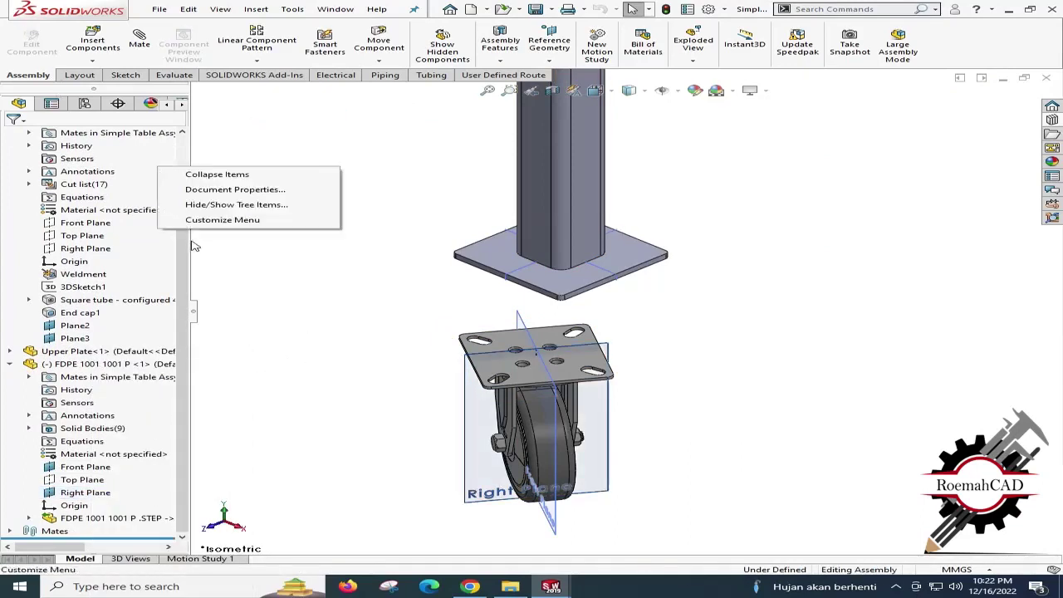
pyautogui.click(212, 174)
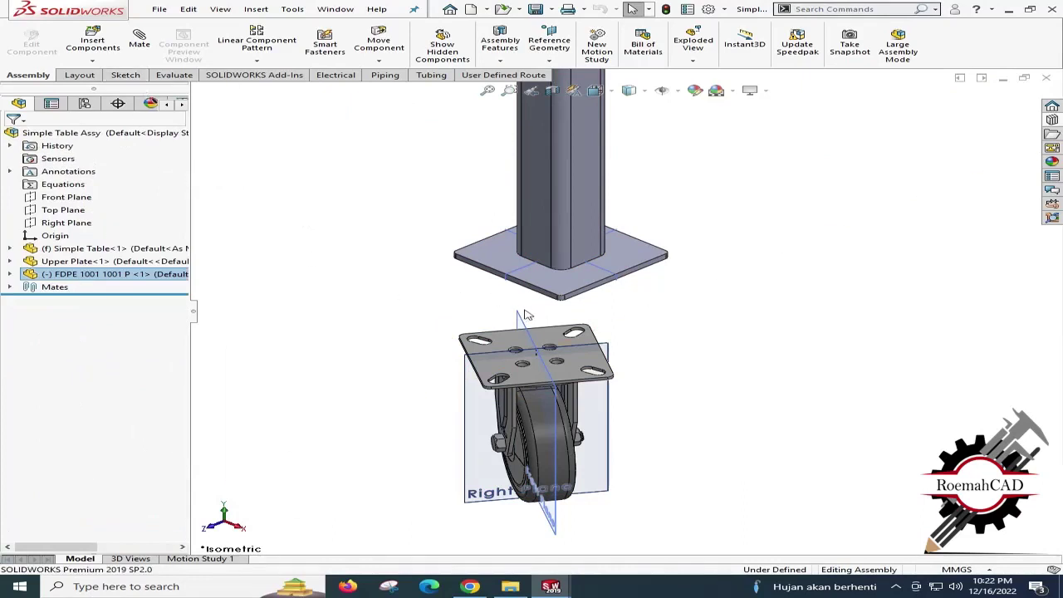
# Add a coincident mate between Plane2 of the Simple Table and the caster's Front Plane.
pyautogui.click(139, 40)
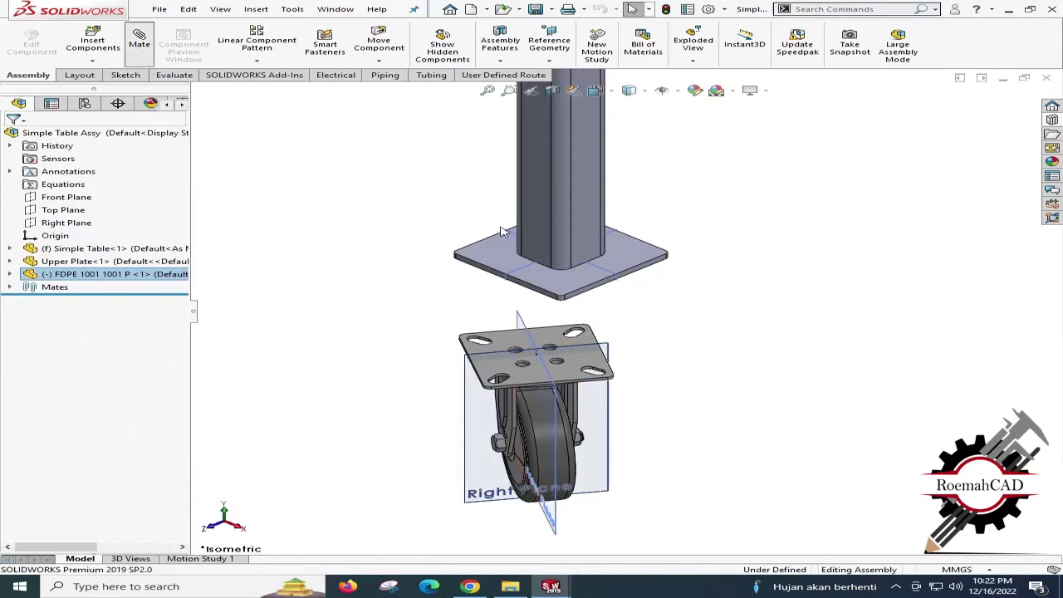
pyautogui.click(522, 269)
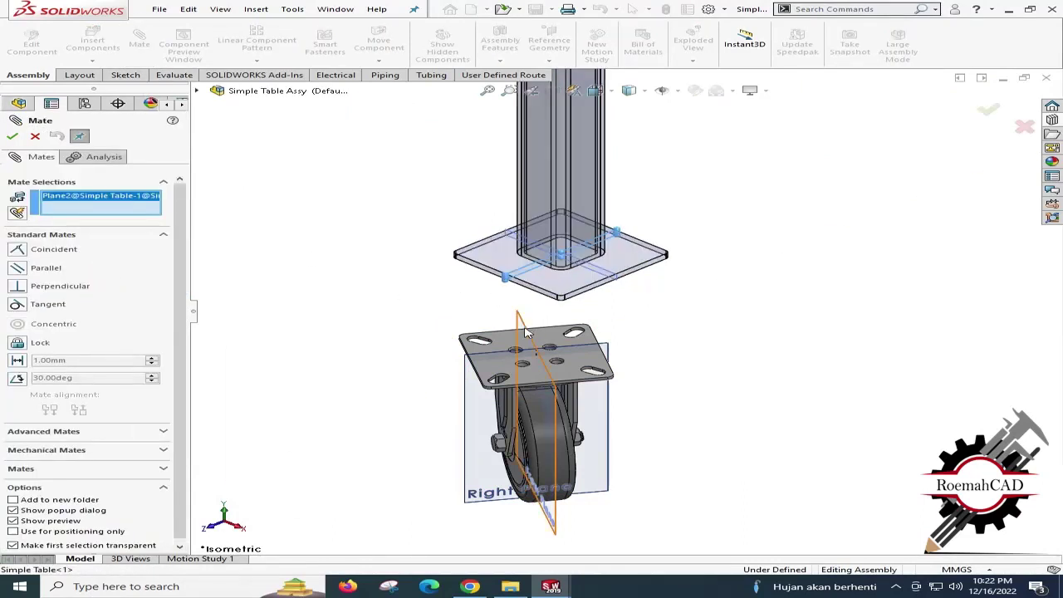
pyautogui.click(525, 328)
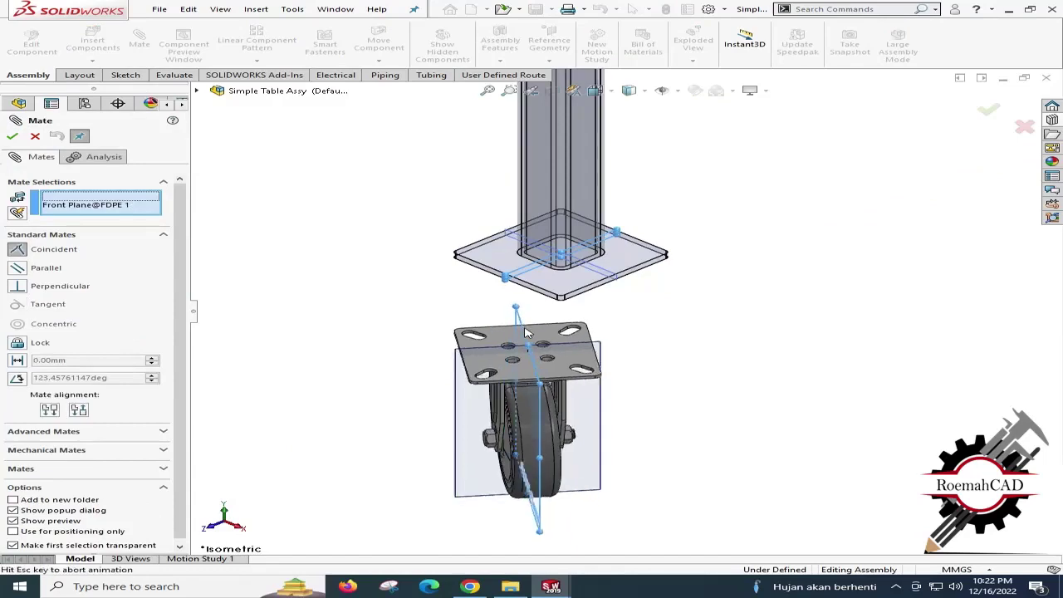
pyautogui.click(16, 139)
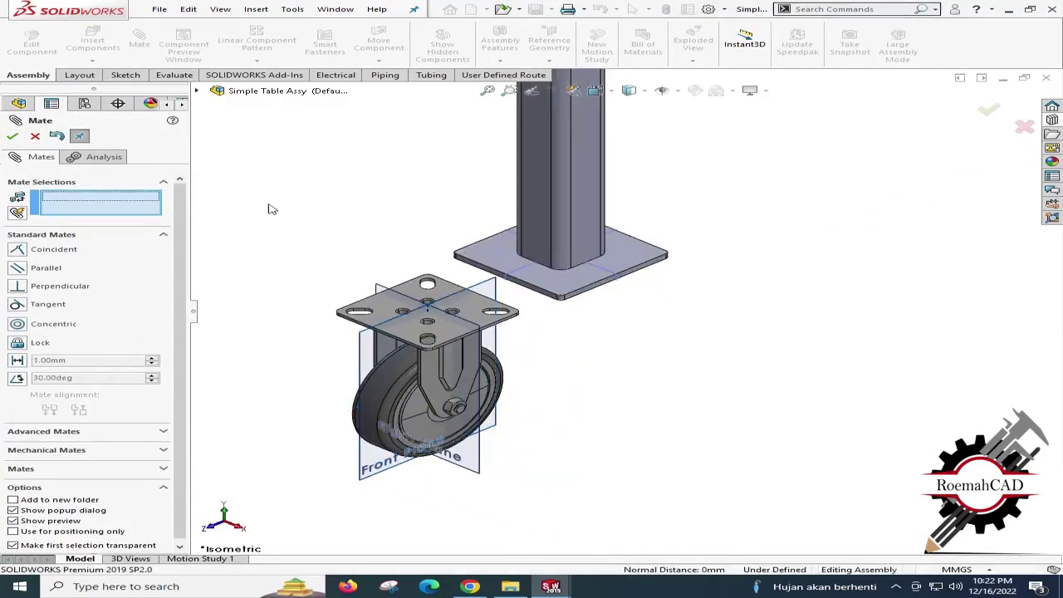
# Add a coincident mate between the caster's Right Plane and Plane3 of the Simple Table, and finish mating.
pyautogui.click(380, 287)
pyautogui.click(504, 237)
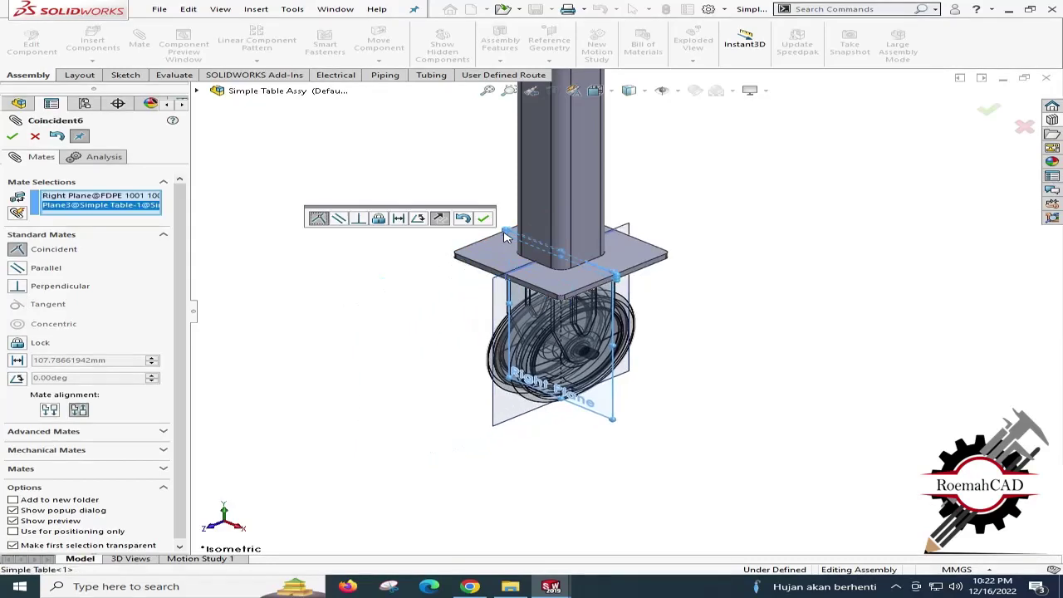
pyautogui.click(15, 136)
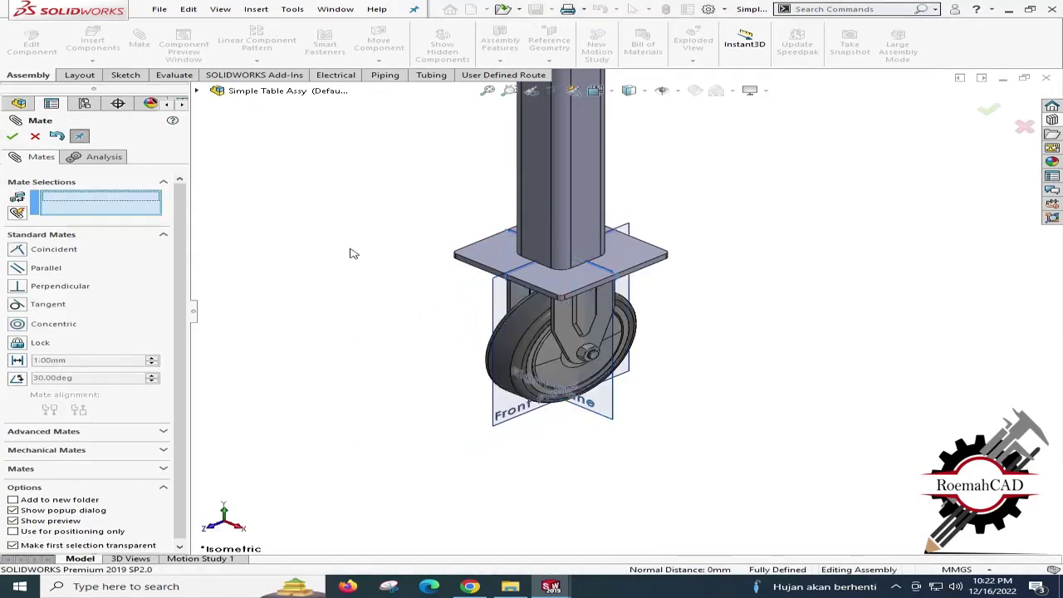
pyautogui.press('Escape')
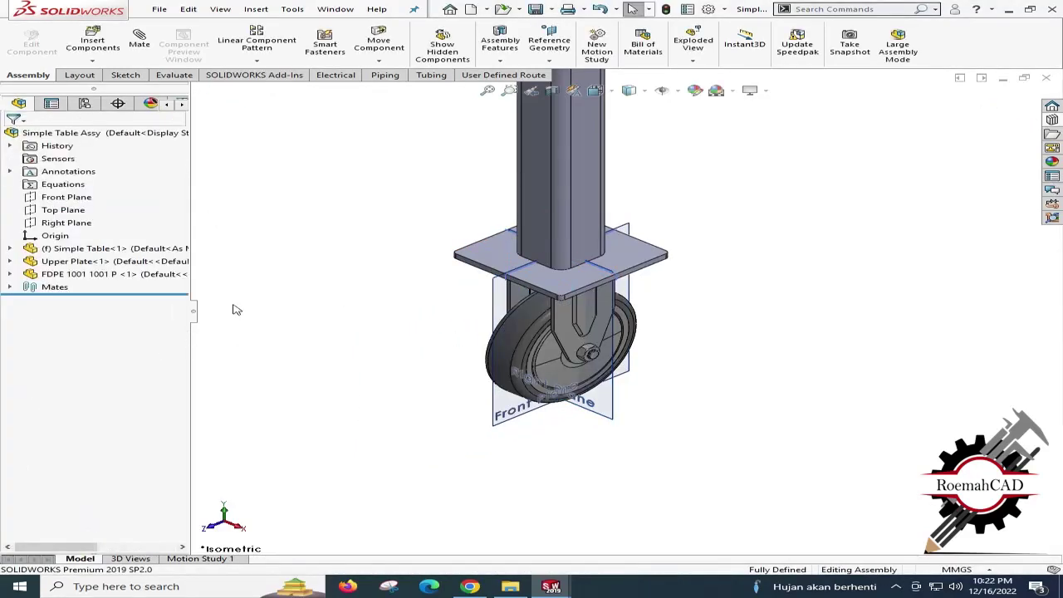
# Turn off the display of planes in the assembly.
pyautogui.click(678, 91)
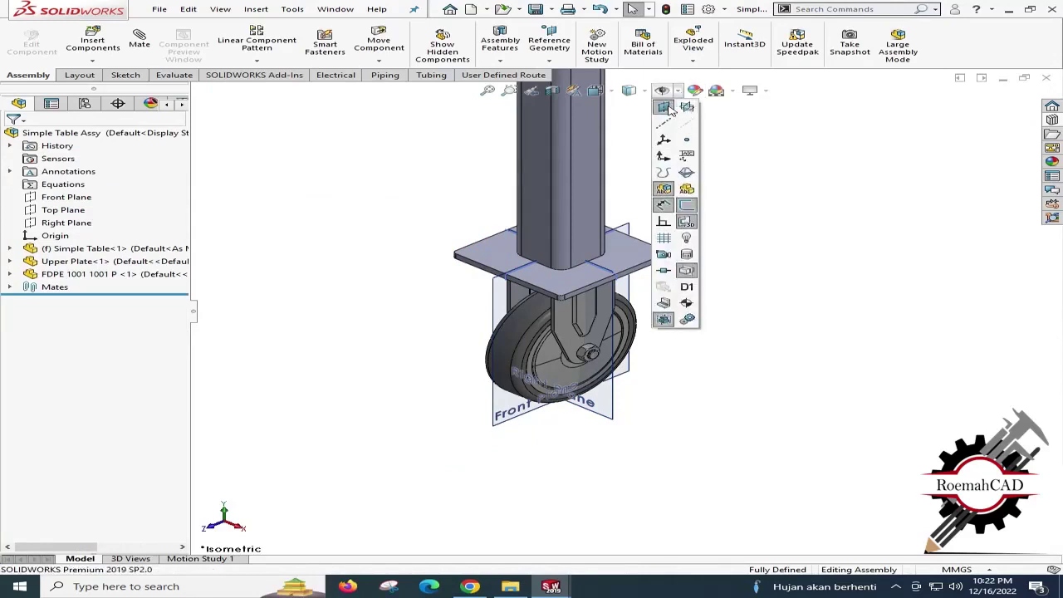
pyautogui.click(667, 109)
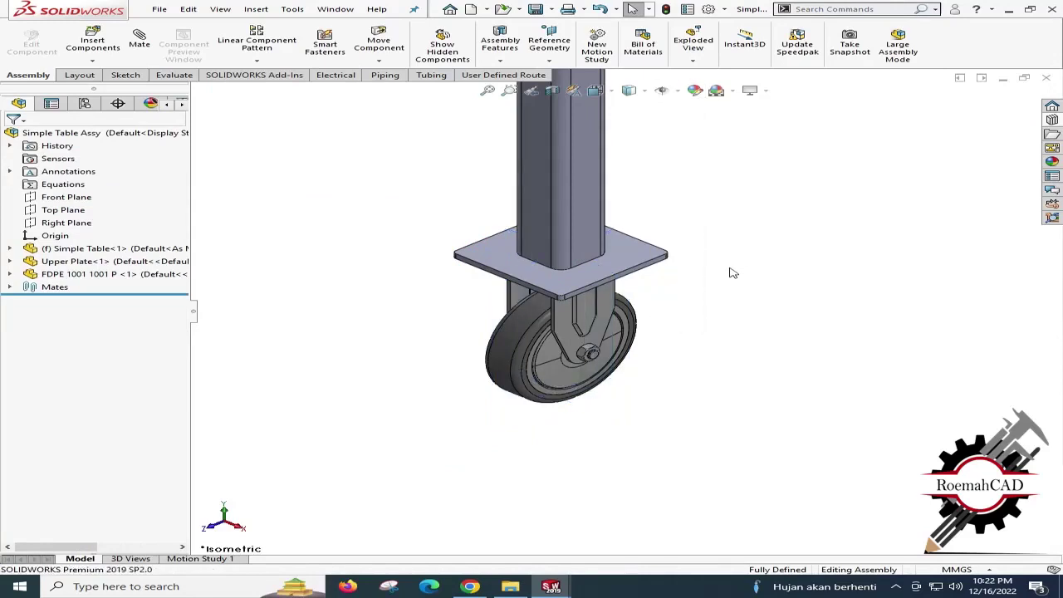
pyautogui.press('f')
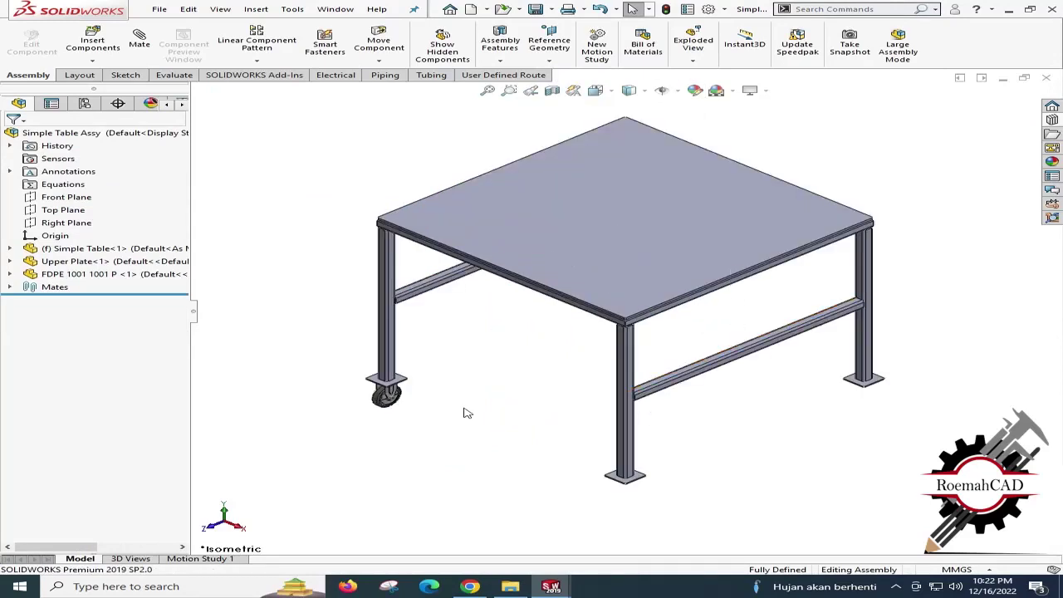
# Measure the X-direction spacing between the caster leg and the front corner leg, using matching edge midpoints of their foot plates.
pyautogui.press('m')
pyautogui.scroll(-5, 410, 401)
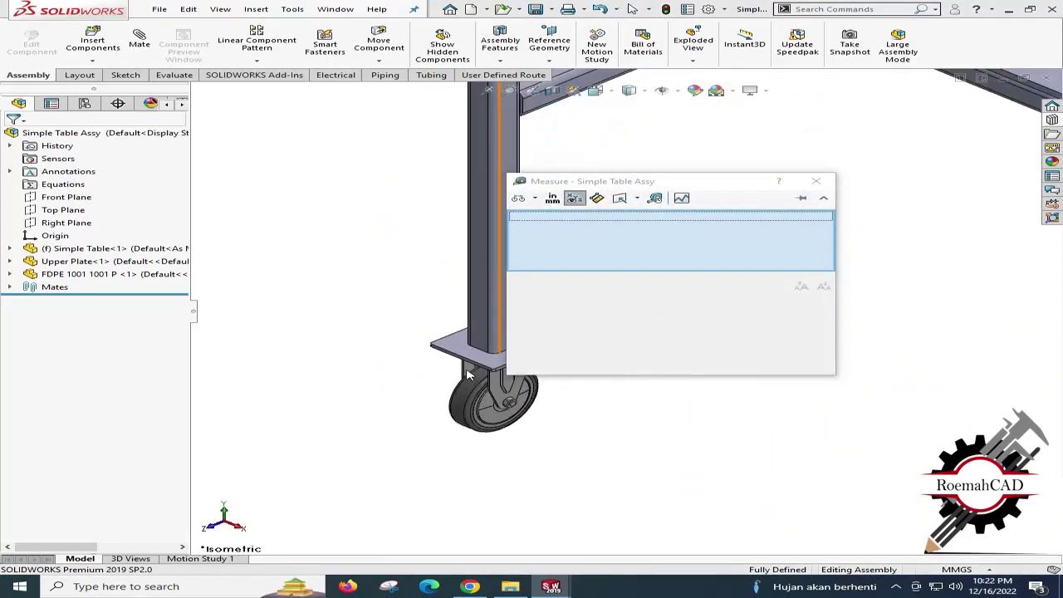
pyautogui.click(465, 363)
pyautogui.scroll(-5, 465, 363)
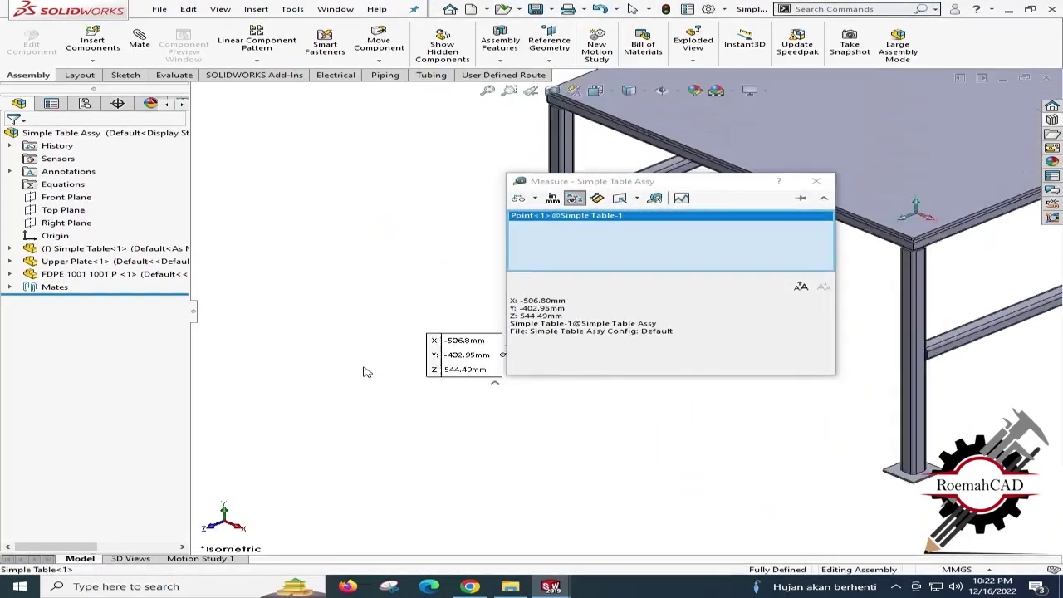
pyautogui.moveTo(704, 195); pyautogui.dragTo(533, 180)
pyautogui.scroll(5, 750, 379)
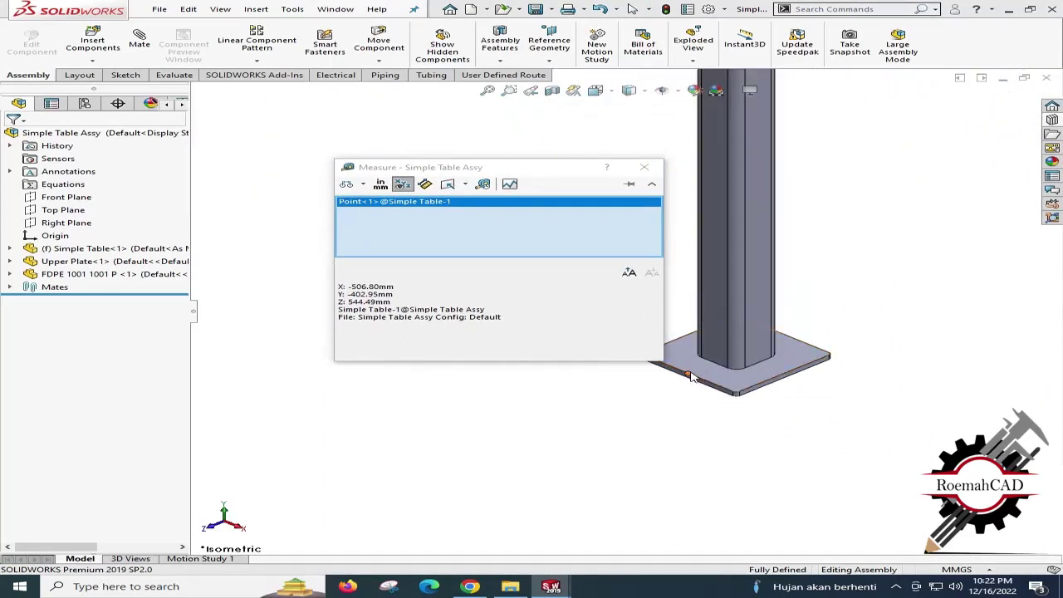
pyautogui.click(690, 376)
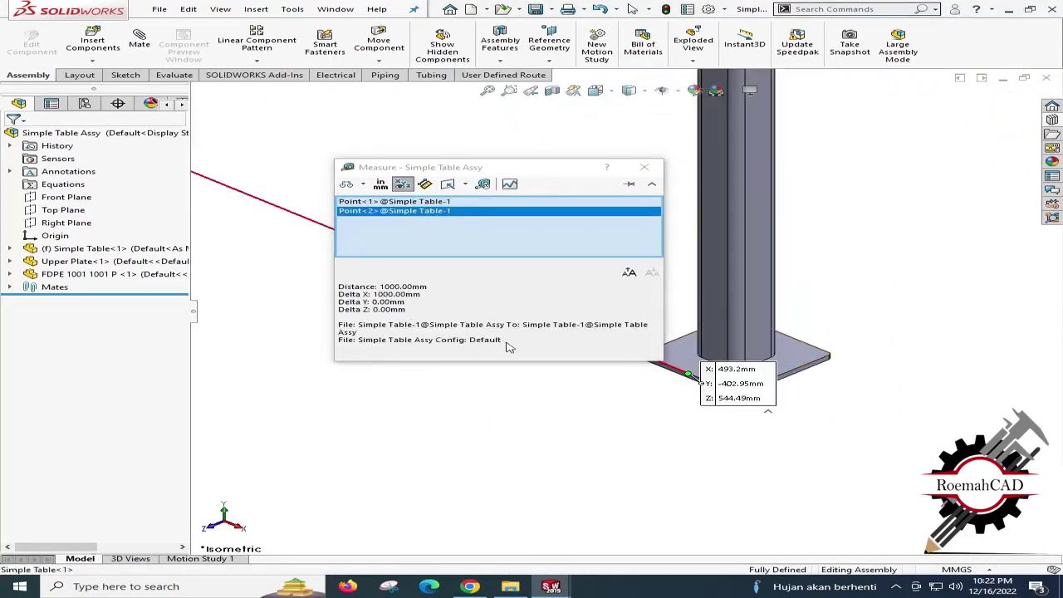
pyautogui.press('Escape')
# Measure the Z-direction spacing between the front corner leg and the leg behind it, using matching edge midpoints of their foot plates.
pyautogui.click(175, 74)
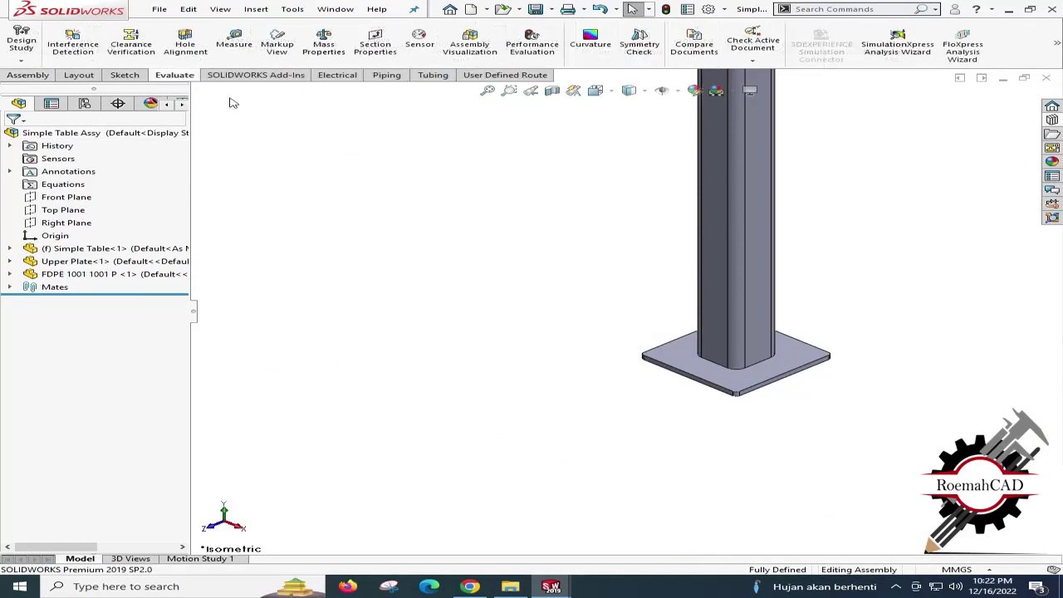
pyautogui.click(234, 43)
pyautogui.scroll(-4, 638, 418)
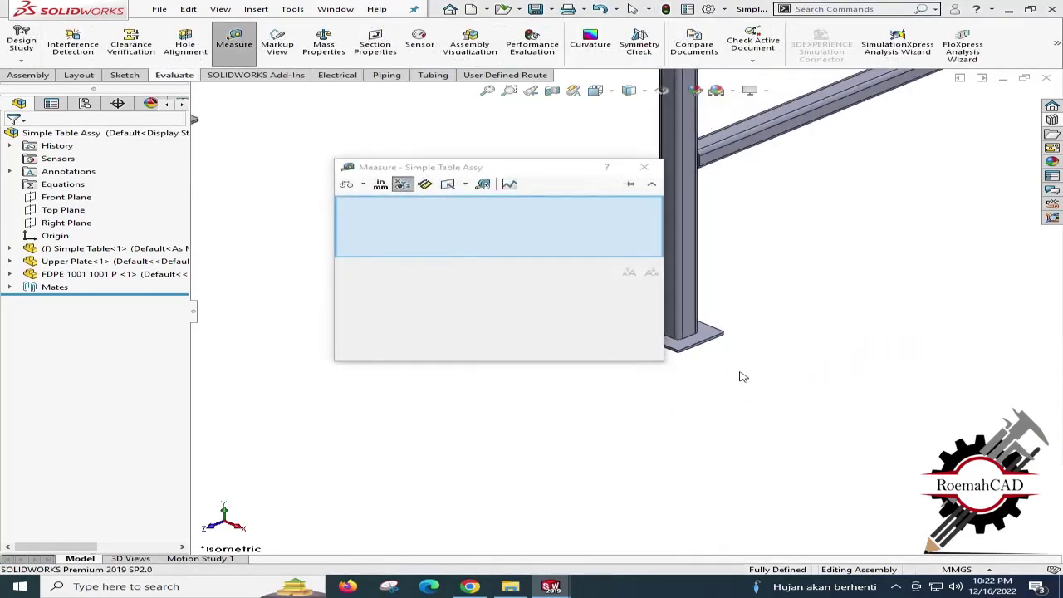
pyautogui.keyDown('ctrl'); pyautogui.moveTo(828, 338); pyautogui.dragTo(707, 513, button='middle'); pyautogui.keyUp('ctrl')
pyautogui.scroll(1, 713, 468)
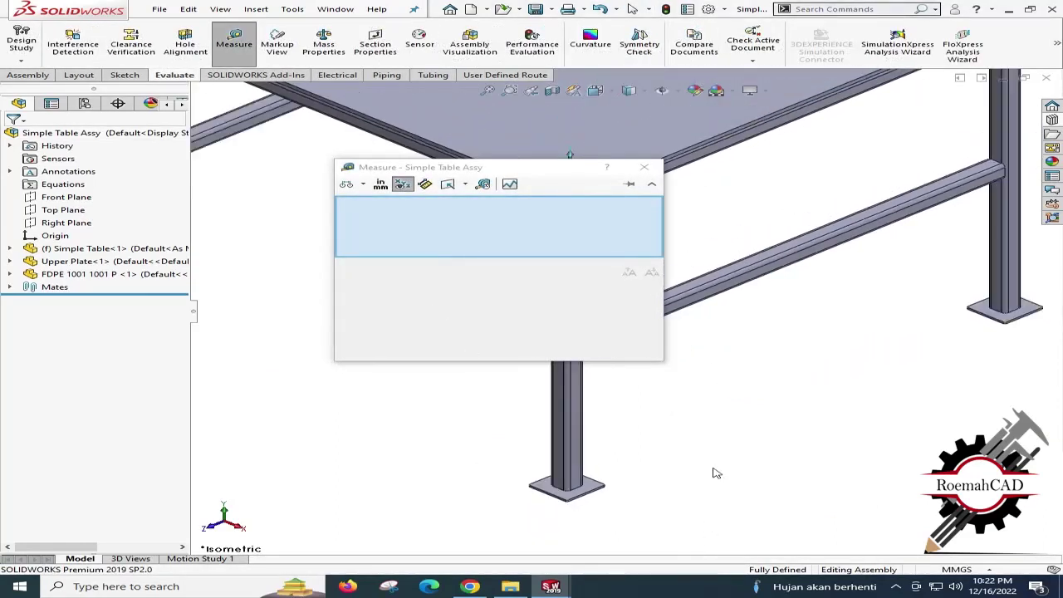
pyautogui.click(587, 496)
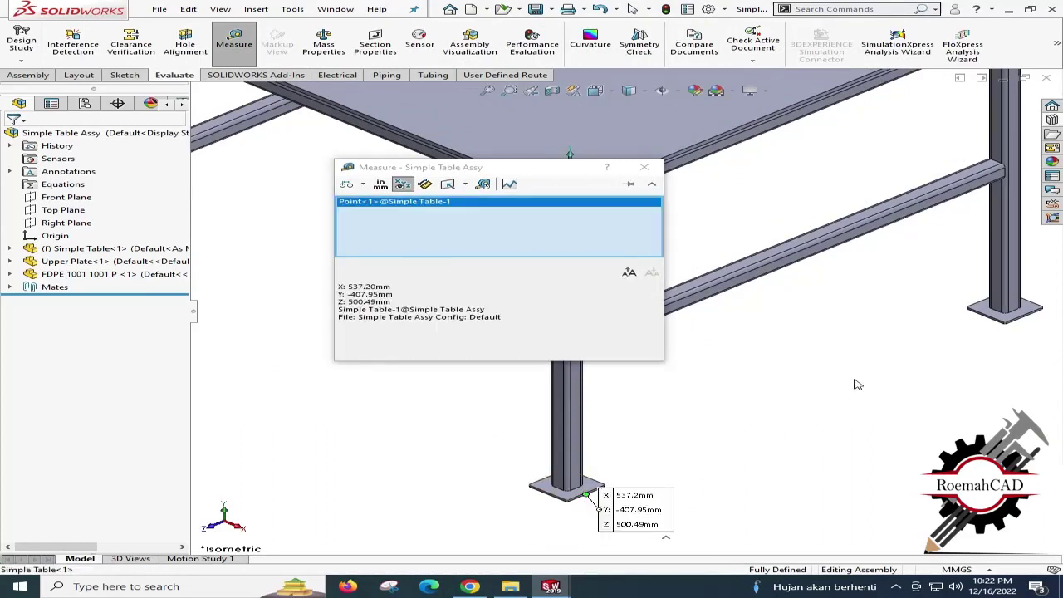
pyautogui.scroll(3, 1023, 317)
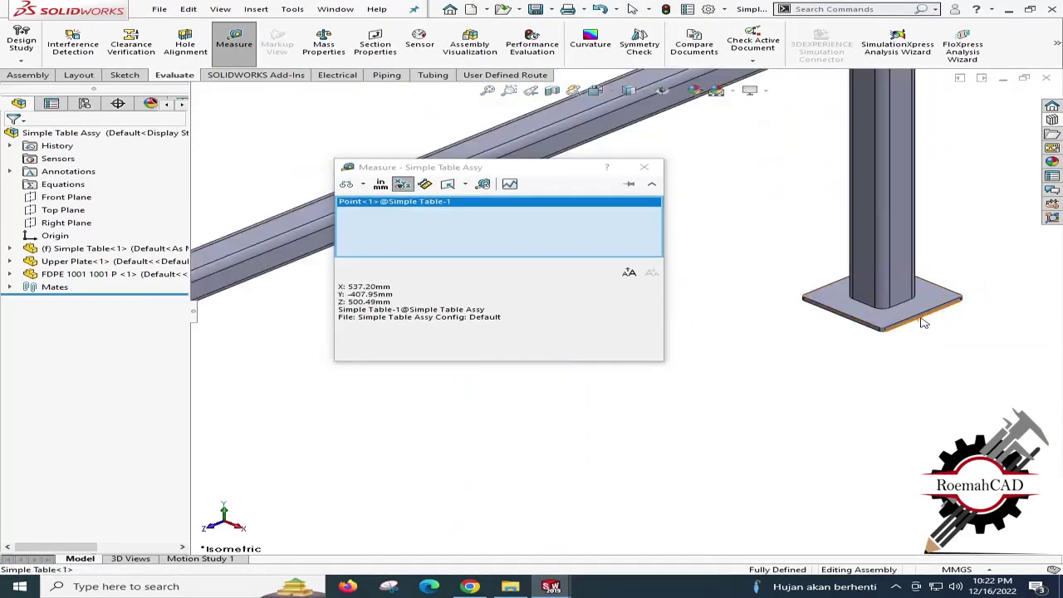
pyautogui.click(923, 319)
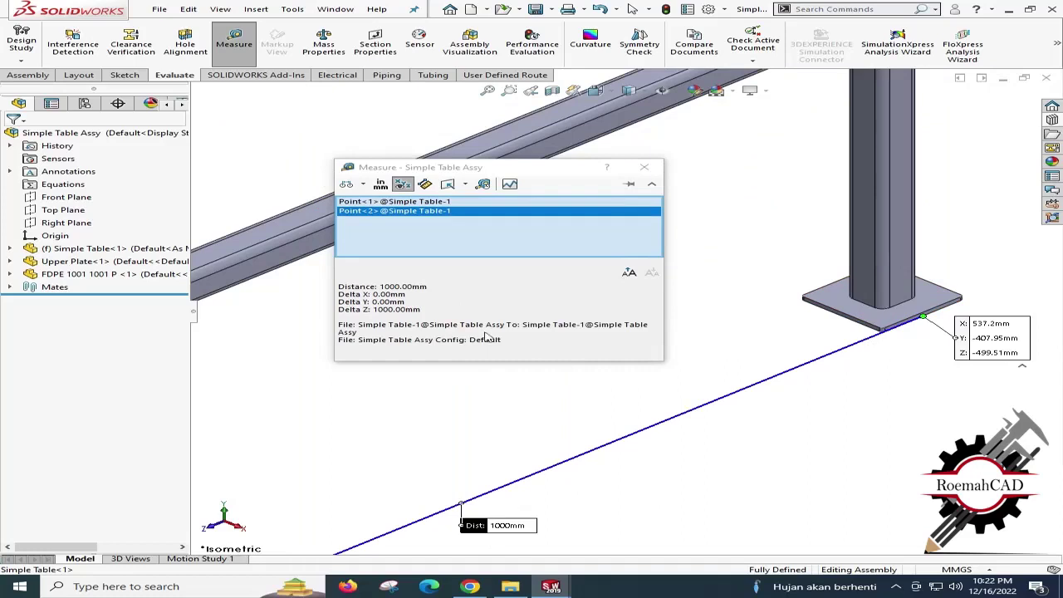
pyautogui.press('Escape')
pyautogui.press('f')
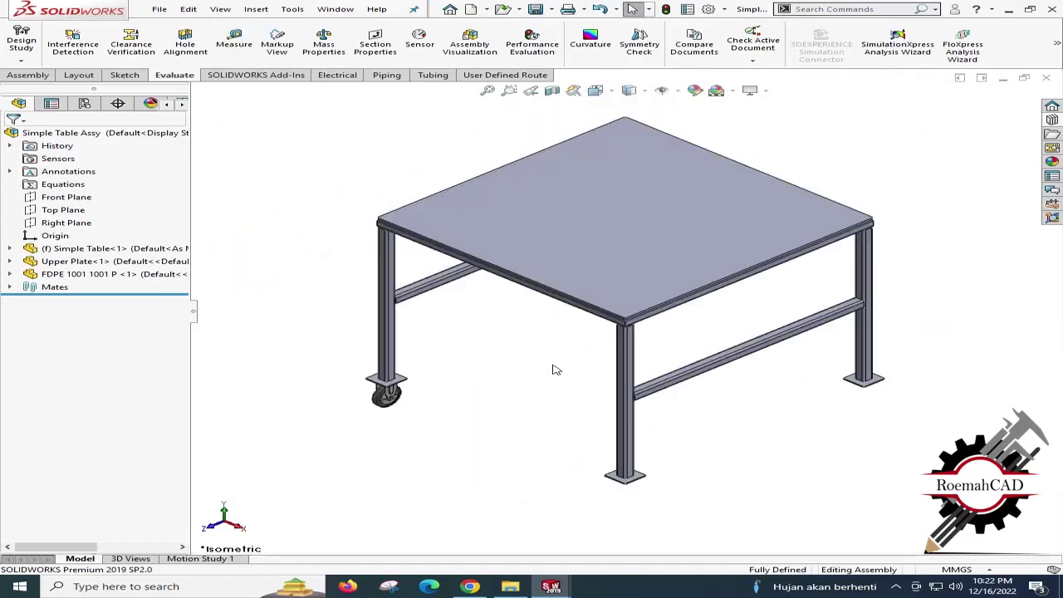
# Start a linear component pattern of the FDPE 1001 1001 P caster with 1000 mm spacing and 2 instances in Direction 1.
pyautogui.click(102, 275)
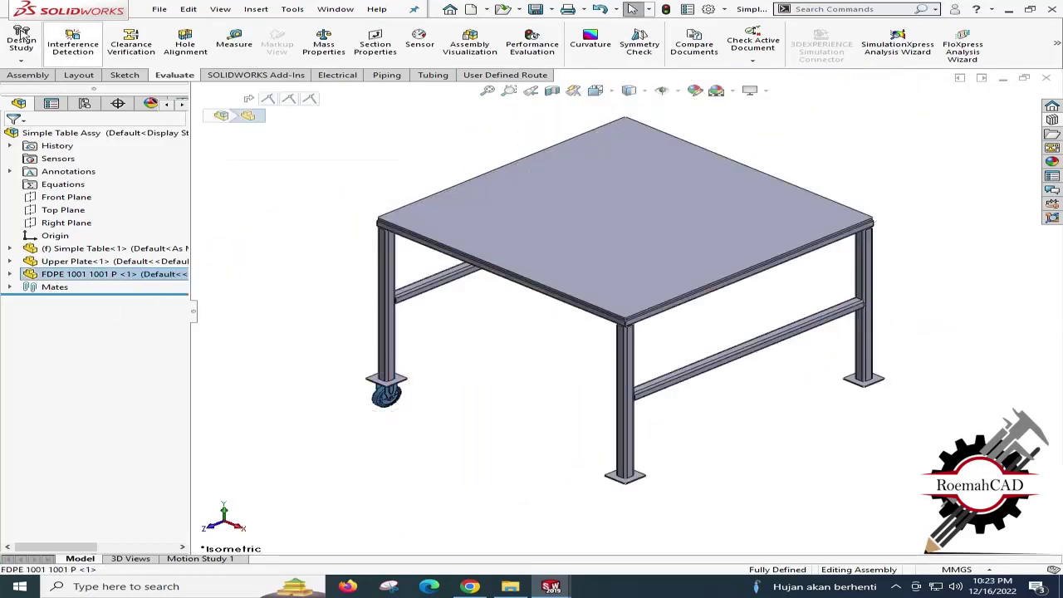
pyautogui.click(27, 75)
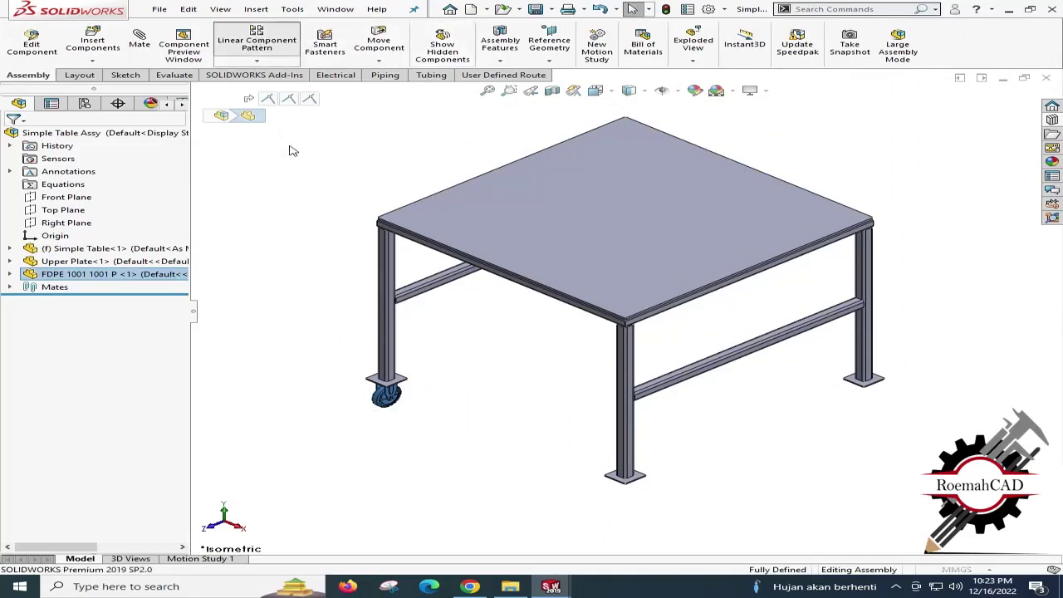
pyautogui.click(257, 39)
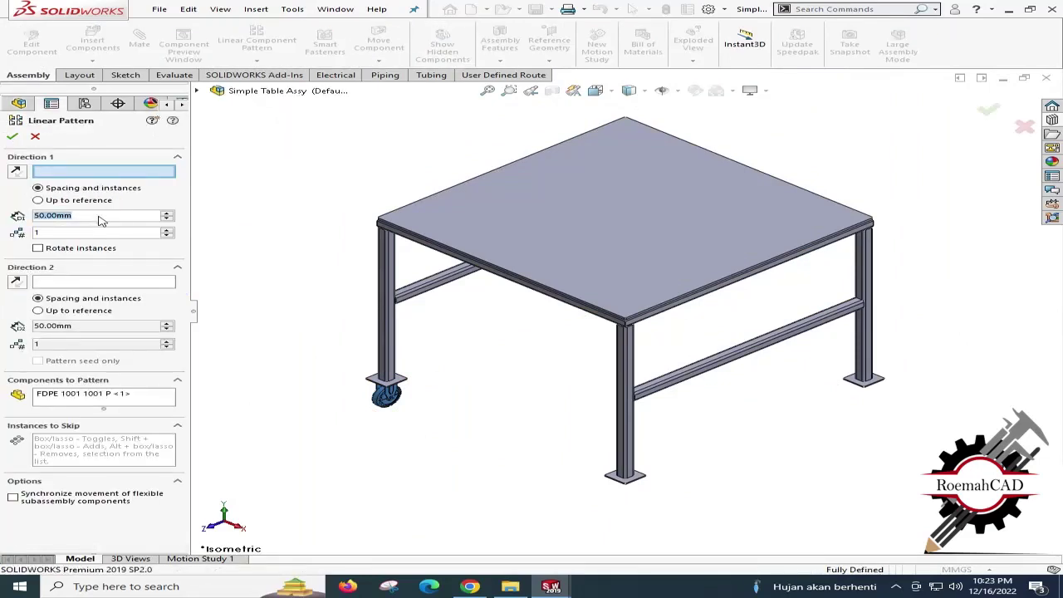
pyautogui.write('1000')
pyautogui.press('Return')
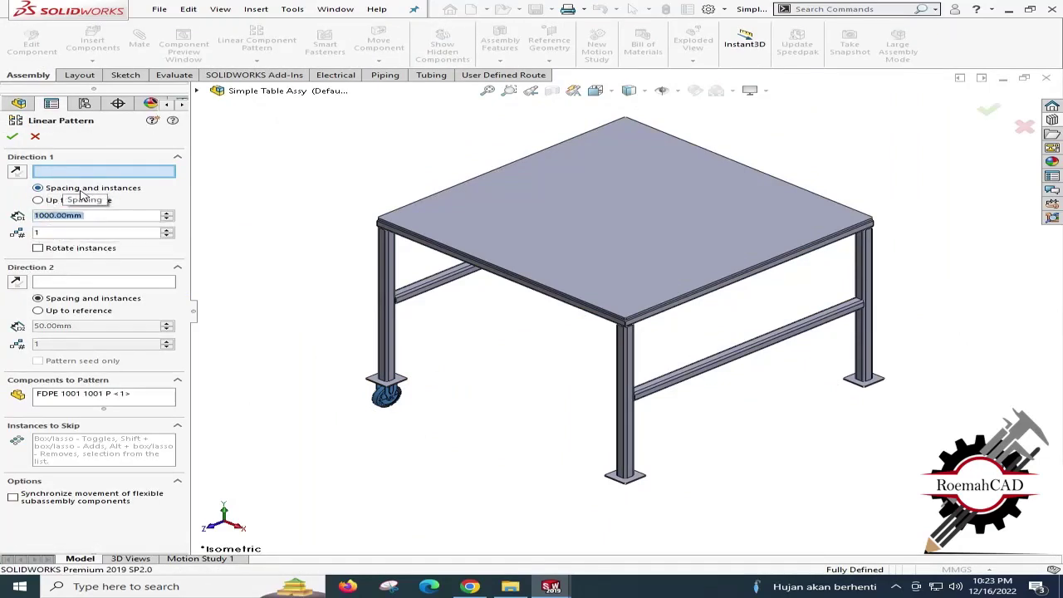
pyautogui.click(94, 233)
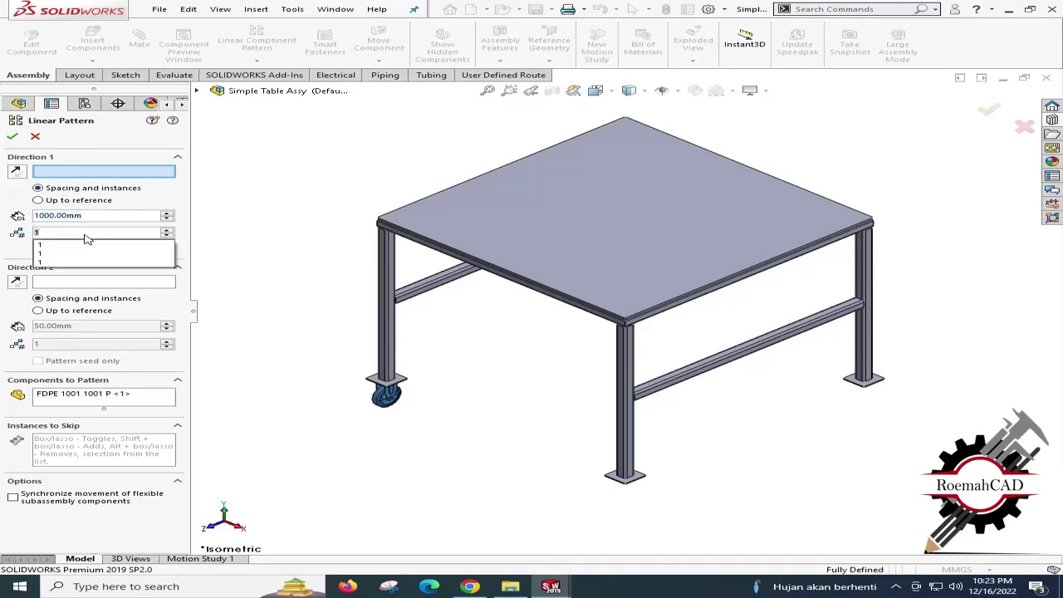
pyautogui.write('2')
pyautogui.press('Return')
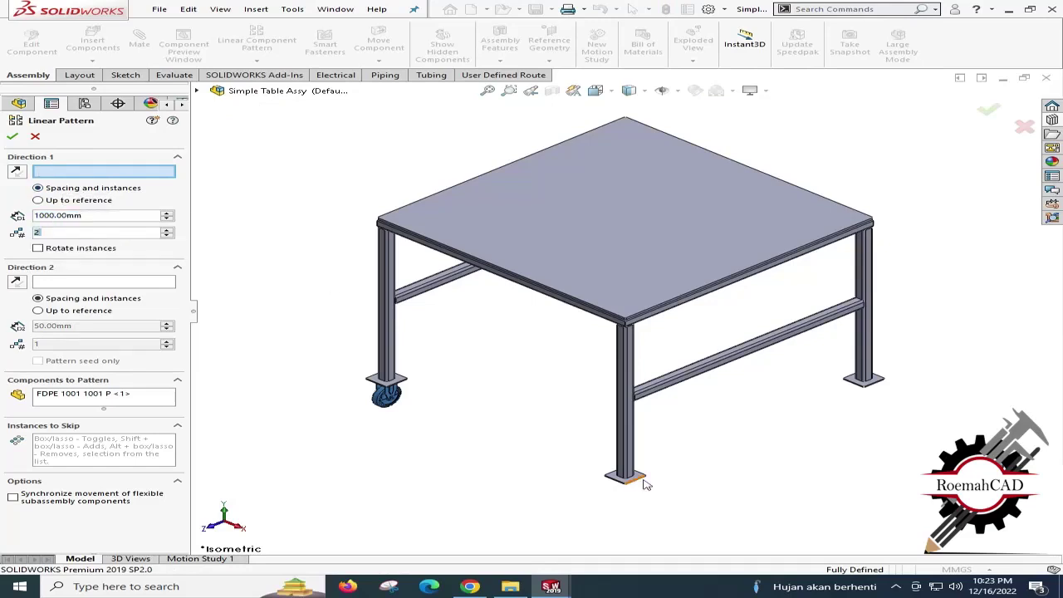
# Set Direction 1 along an edge of the caster leg's foot plate and reverse it towards the front corner leg.
pyautogui.scroll(-2, 446, 411)
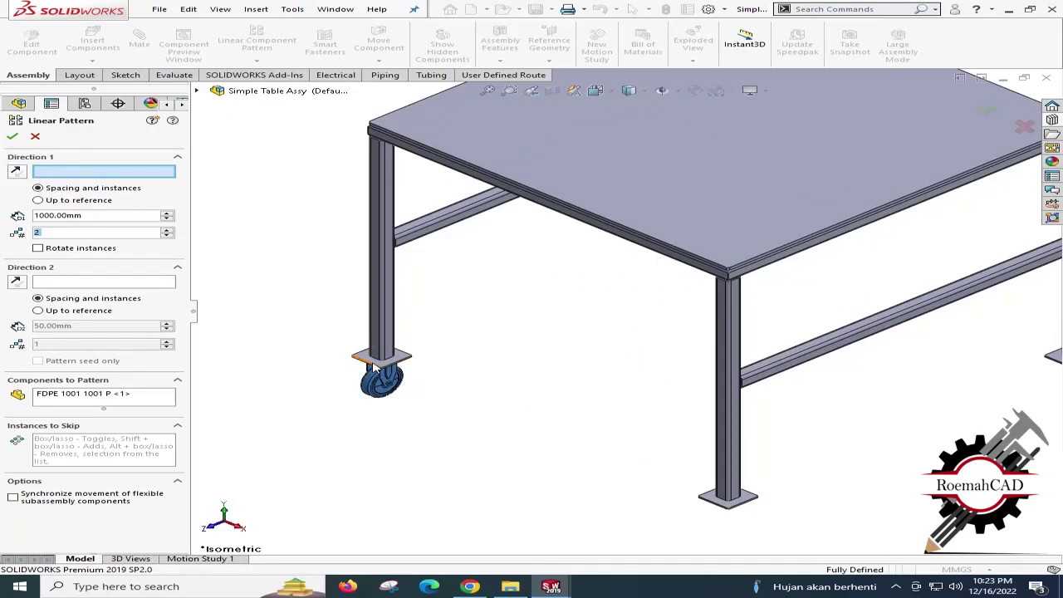
pyautogui.scroll(3, 509, 383)
pyautogui.click(505, 380)
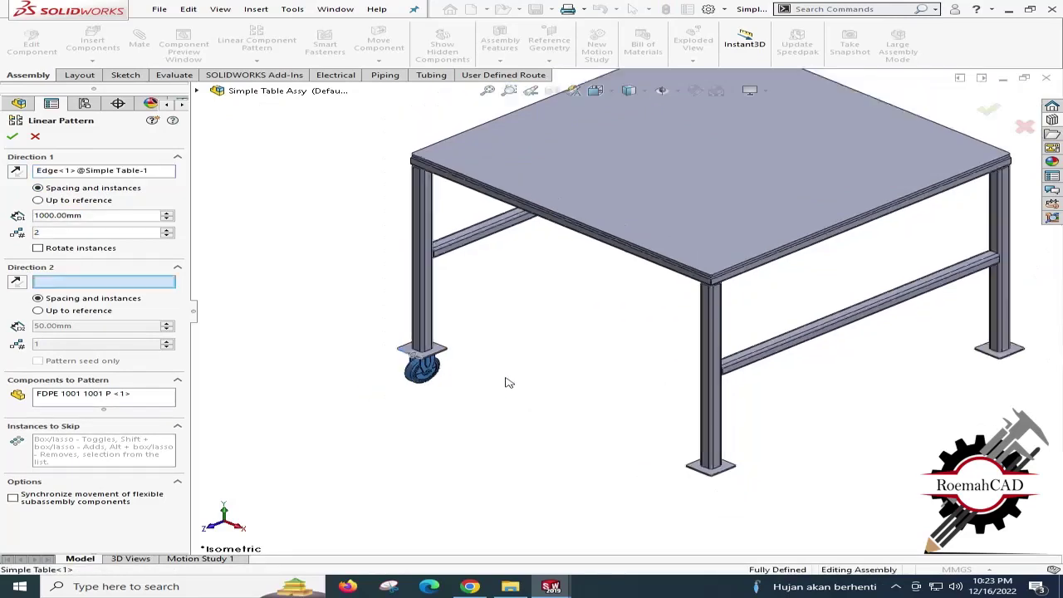
pyautogui.click(18, 172)
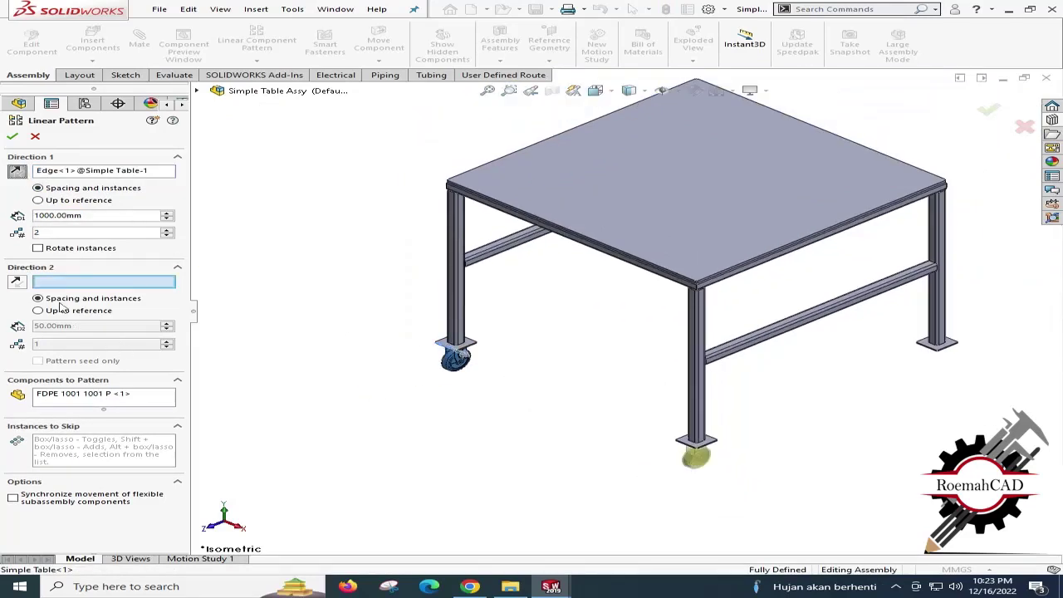
# Set Direction 2 along the adjacent foot plate edge with 2 instances at 1000 mm spacing, and accept the caster pattern.
pyautogui.scroll(-5, 492, 366)
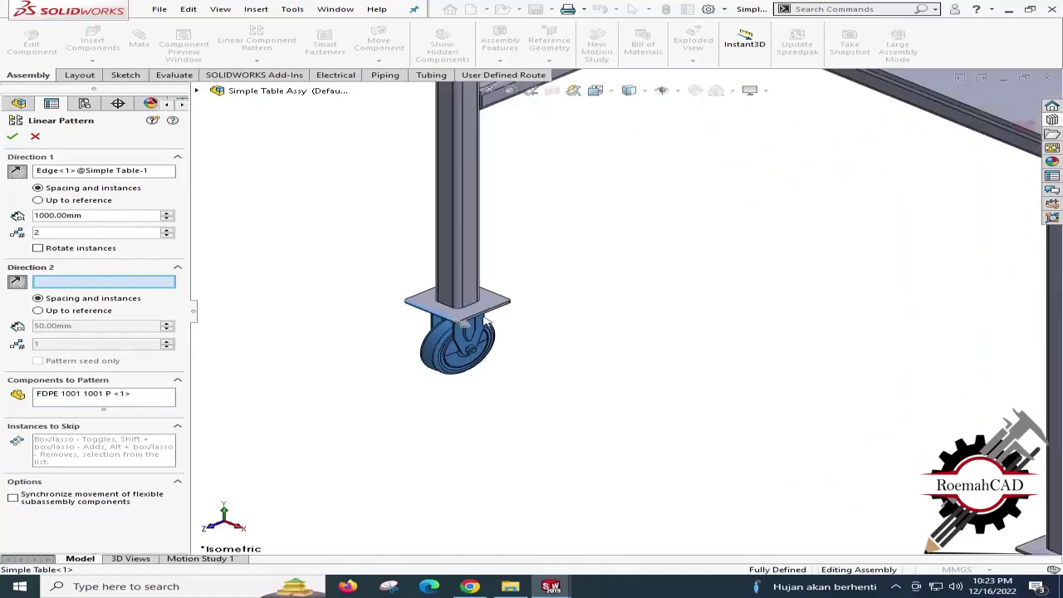
pyautogui.click(502, 311)
pyautogui.scroll(5, 517, 358)
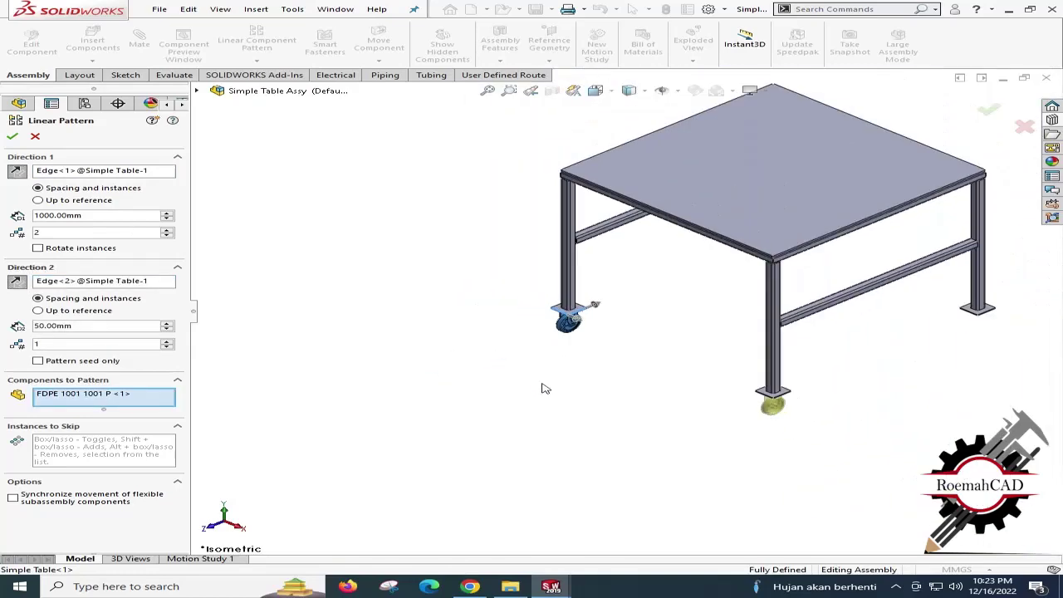
pyautogui.doubleClick(71, 347)
pyautogui.write('2')
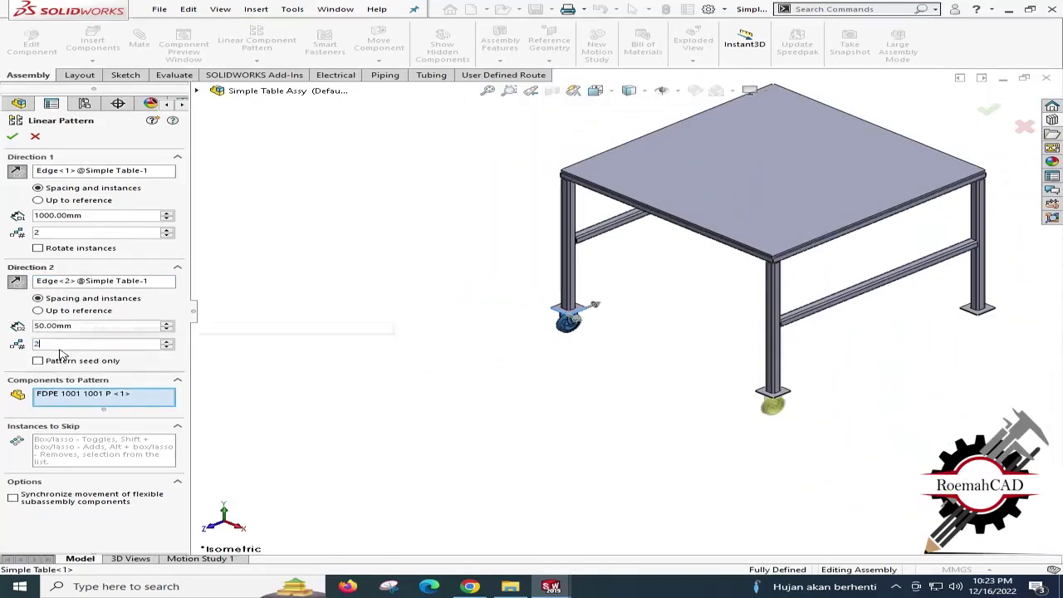
pyautogui.press('Return')
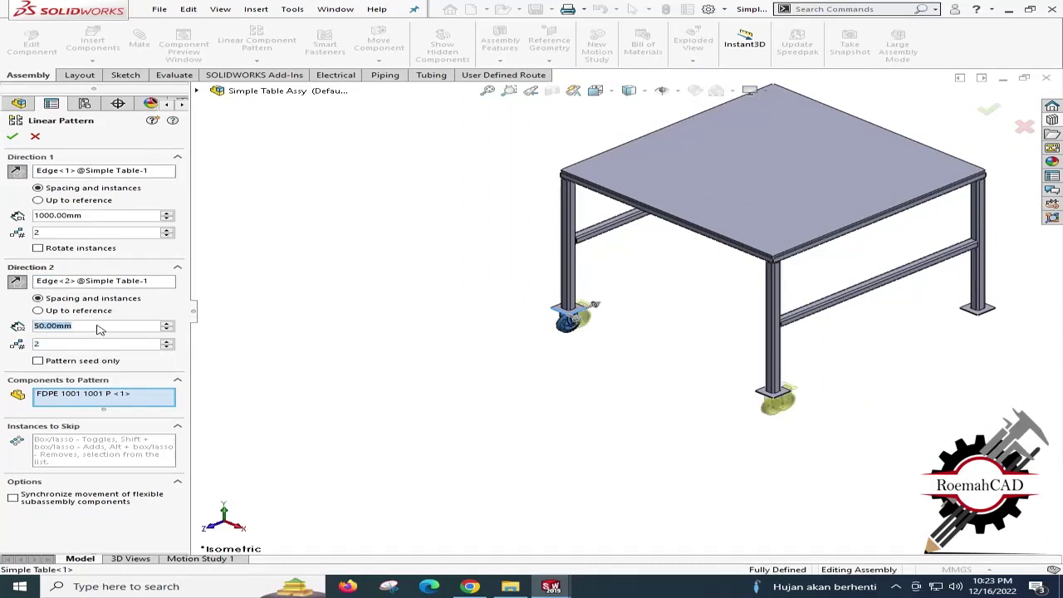
pyautogui.write('1000')
pyautogui.press('Return')
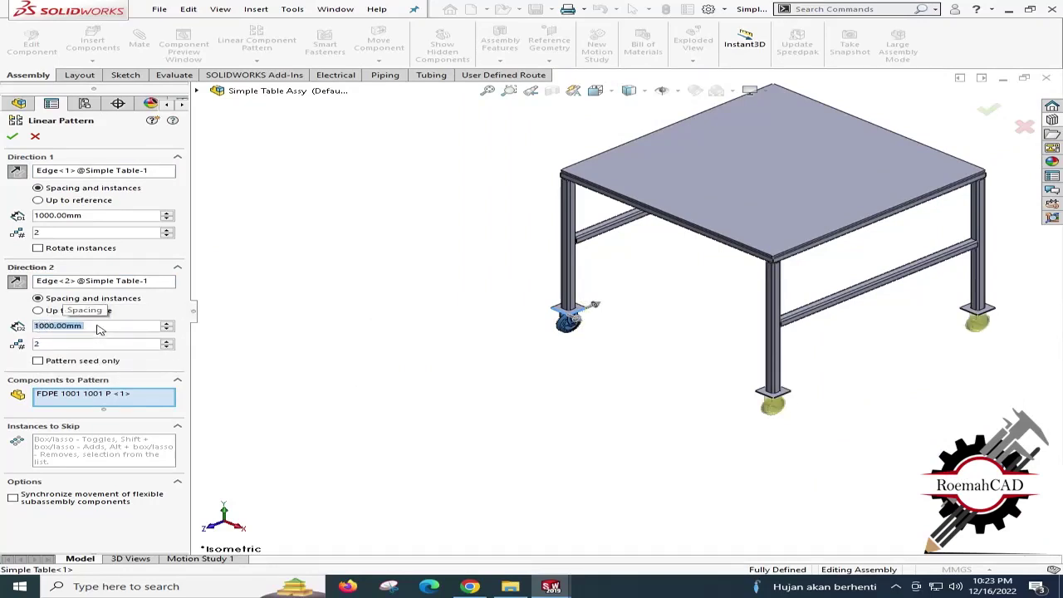
pyautogui.press('Return')
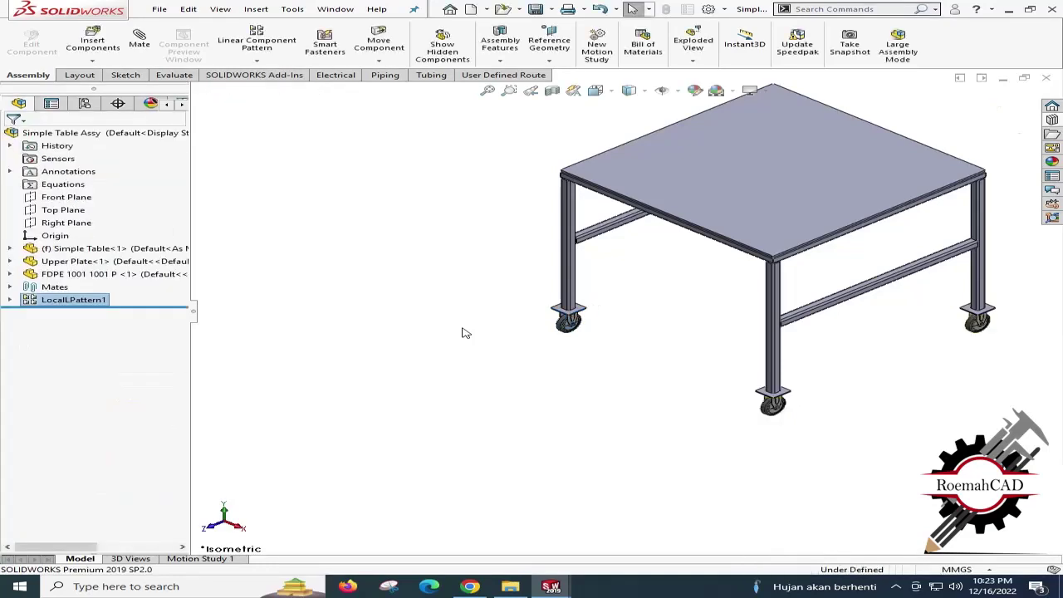
pyautogui.keyDown('ctrl'); pyautogui.moveTo(703, 371); pyautogui.dragTo(568, 426, button='middle'); pyautogui.keyUp('ctrl')
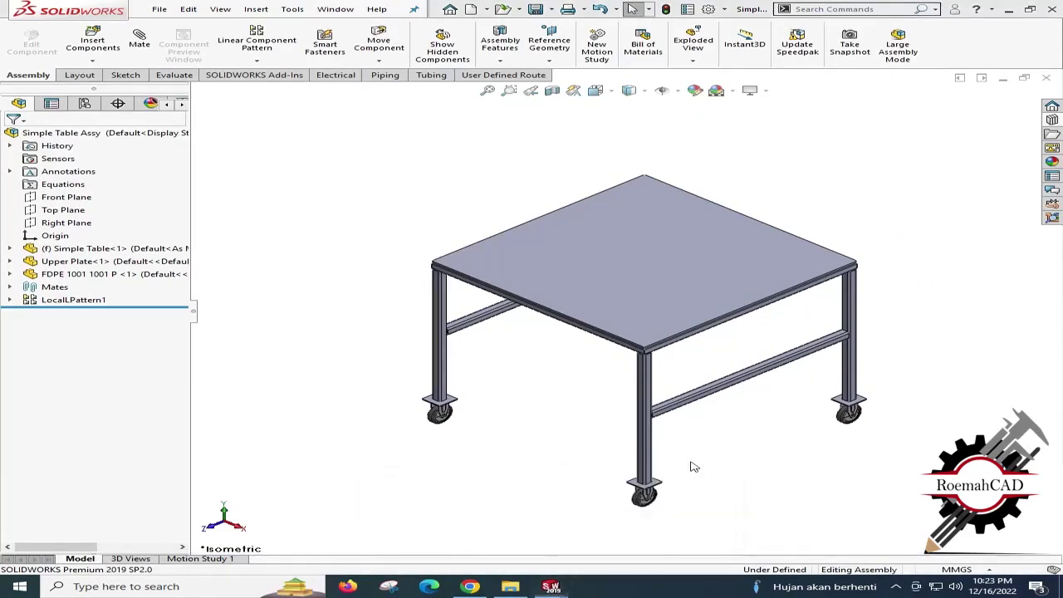
# Switch to the FDPE 1001 1001 P caster part, hide its Front Plane and Right Plane, and close the part.
pyautogui.hotkey('ctrl', 'Tab')
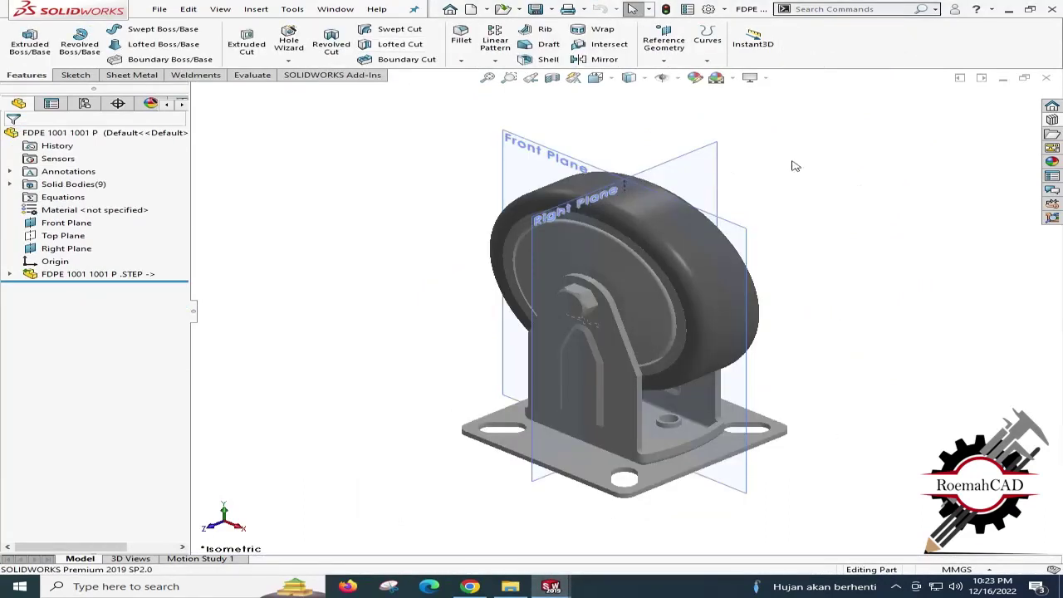
pyautogui.click(67, 223)
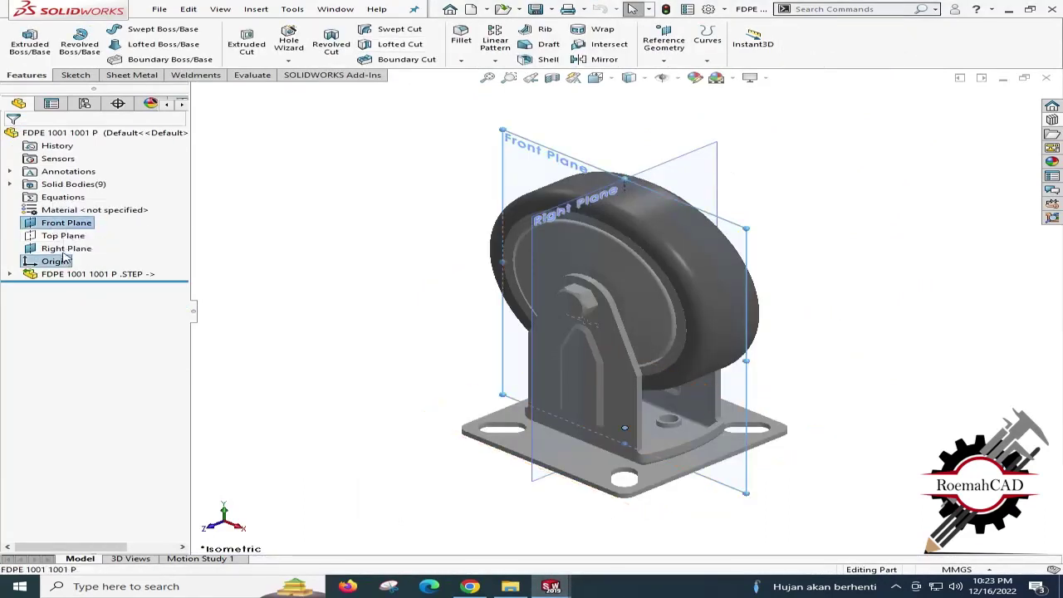
pyautogui.keyDown('ctrl'); pyautogui.click(64, 249); pyautogui.keyUp('ctrl')
pyautogui.rightClick(63, 252)
pyautogui.press('Escape')
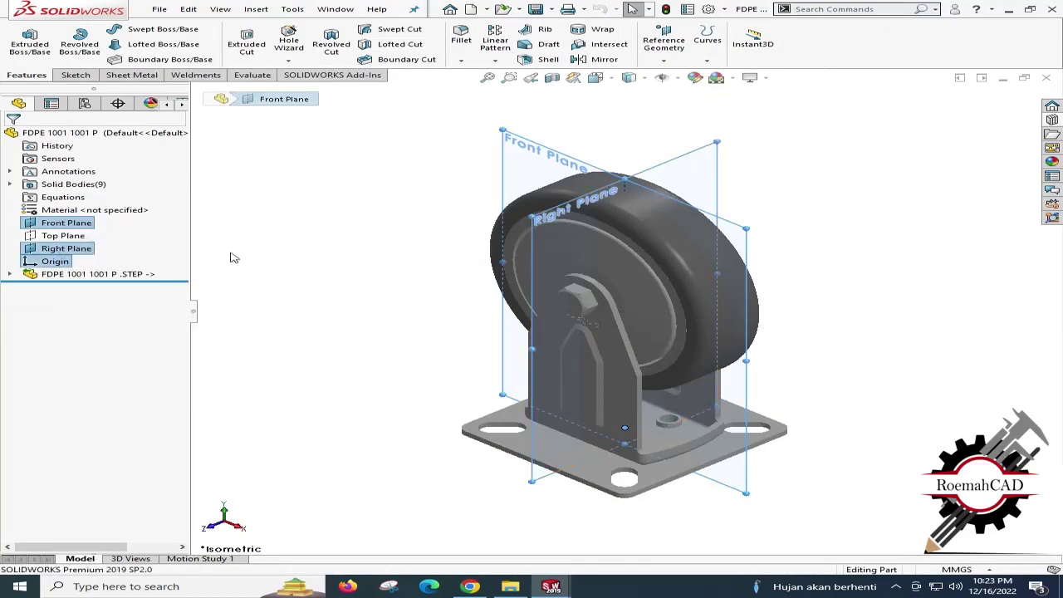
pyautogui.click(309, 261)
pyautogui.click(76, 223)
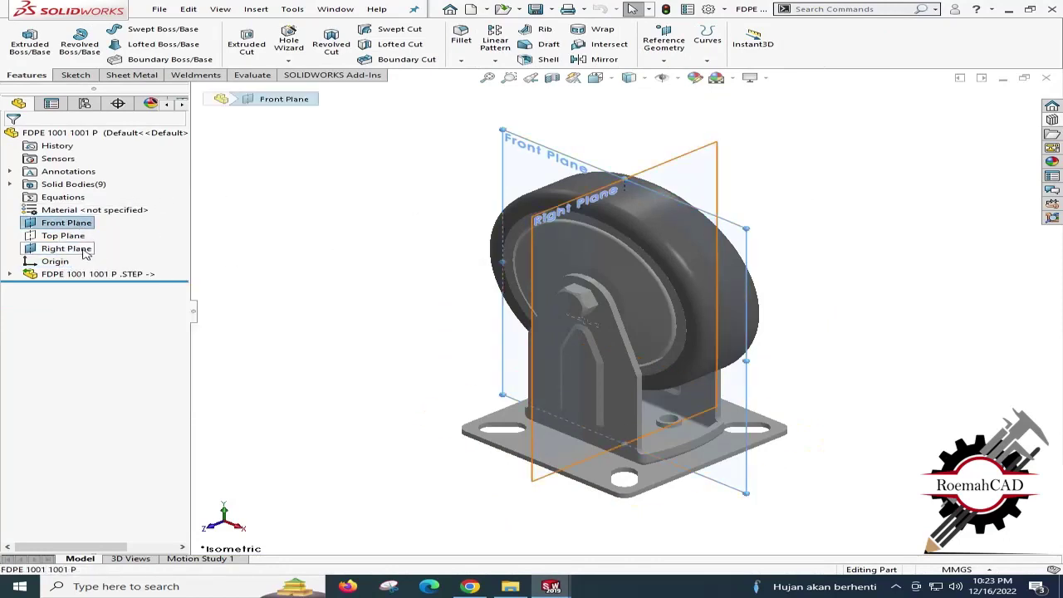
pyautogui.rightClick(83, 253)
pyautogui.click(270, 237)
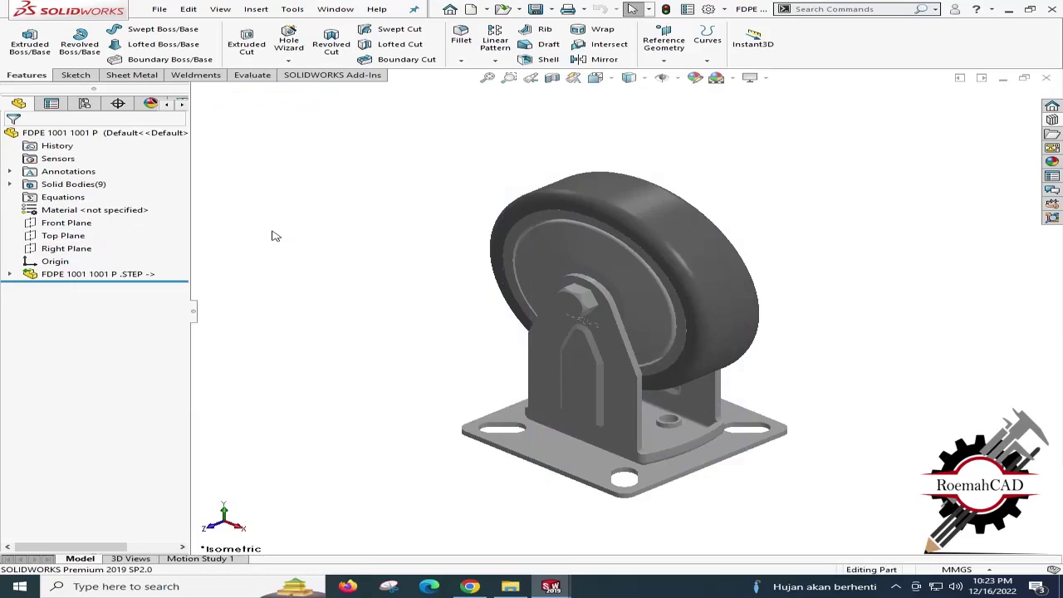
pyautogui.click(1047, 78)
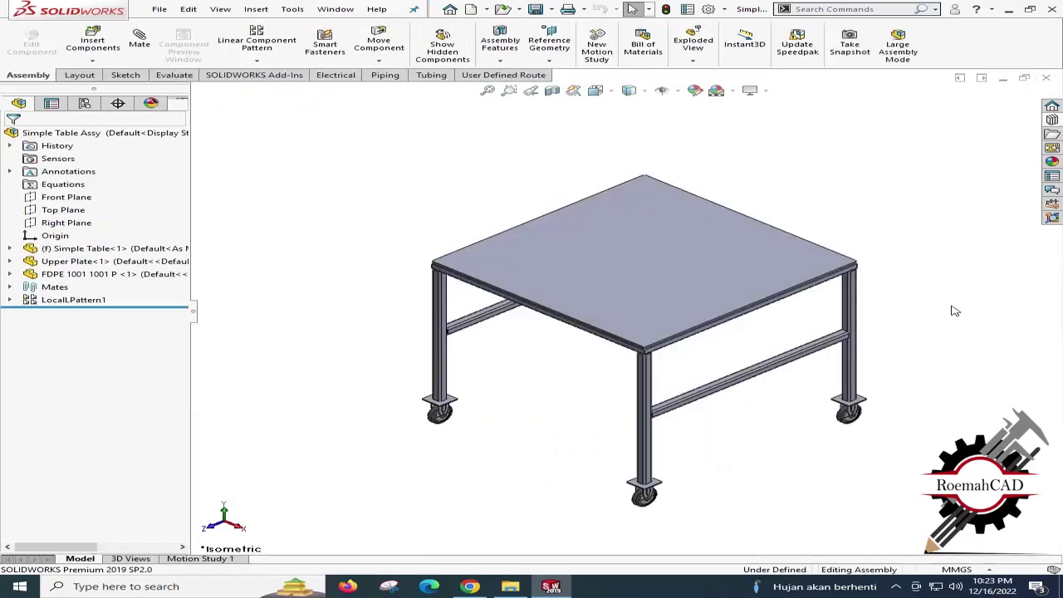
pyautogui.click(896, 587)
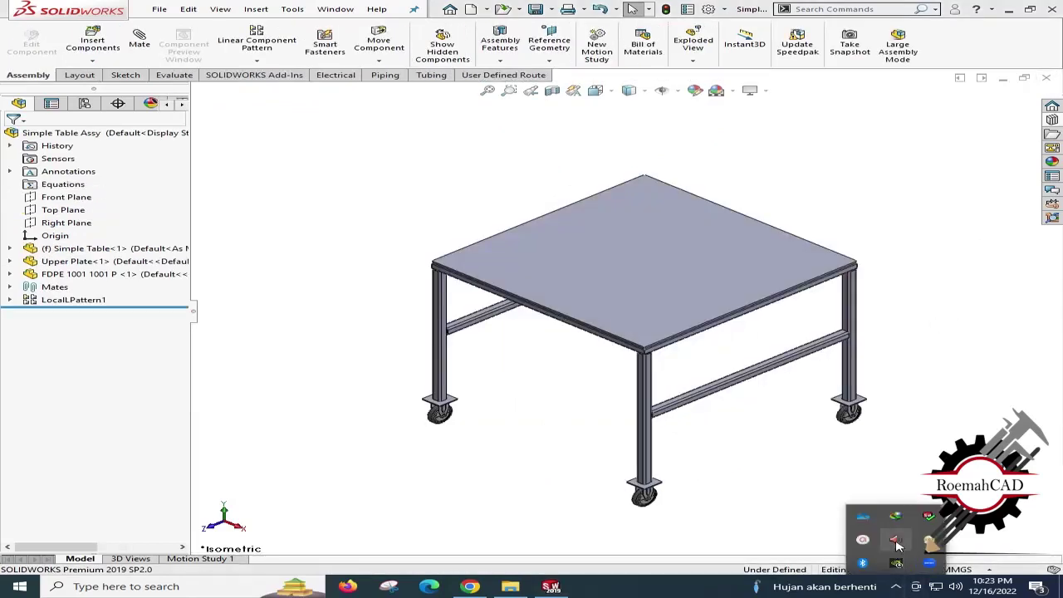